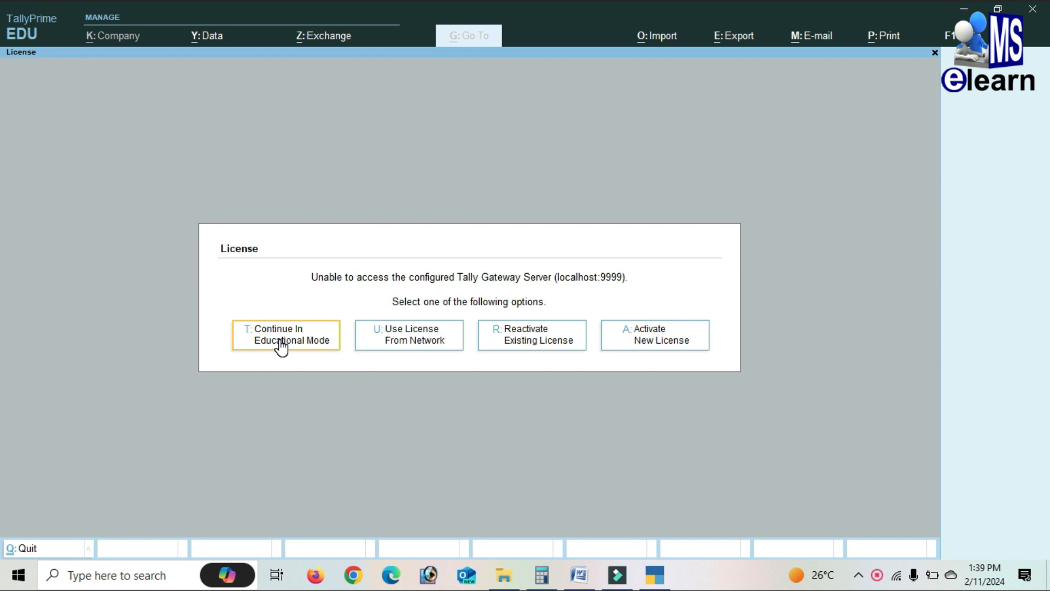
# Continue in Educational Mode and start creating a company named Multisoft, keeping the same mailing name
pyautogui.click(280, 341)
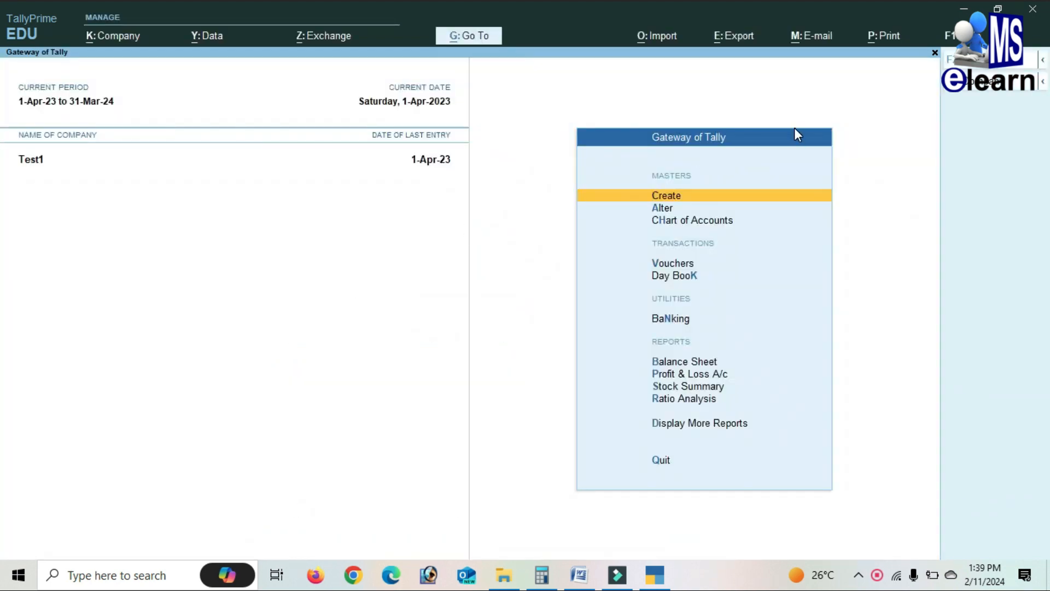
pyautogui.click(988, 93)
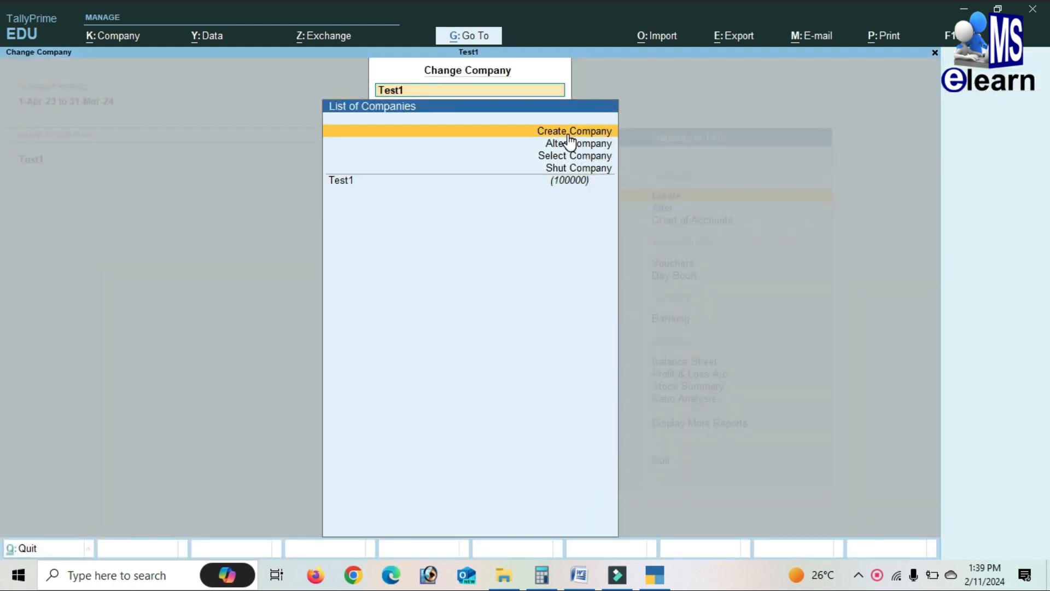
pyautogui.click(569, 138)
pyautogui.write('Mu')
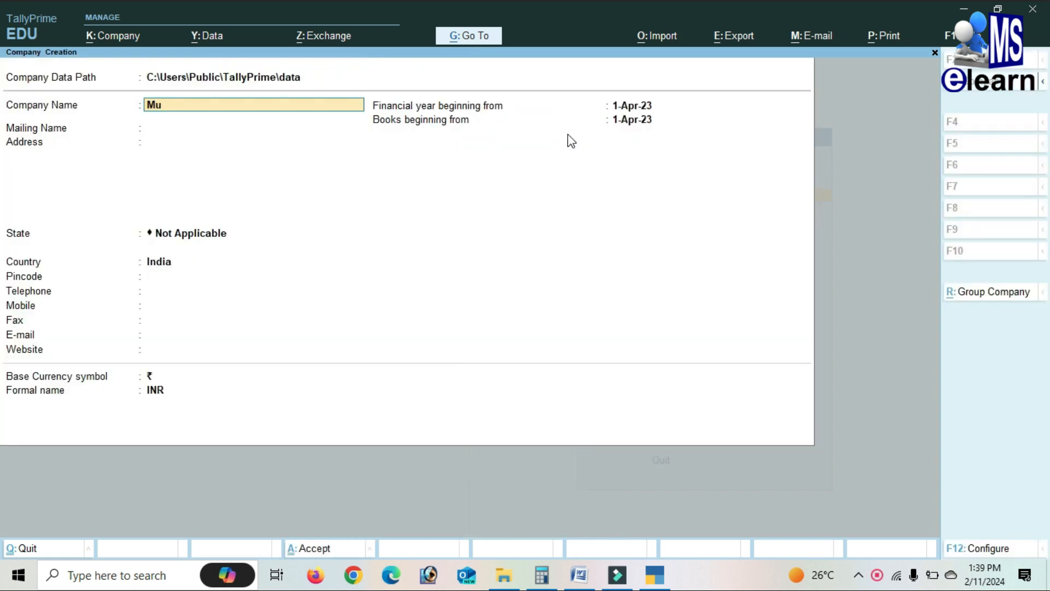
pyautogui.write('ltisoft')
pyautogui.press('Return')
pyautogui.press('Return')
# Fill in the company's address and postal code, and set its state to Assam
pyautogui.write('Ha')
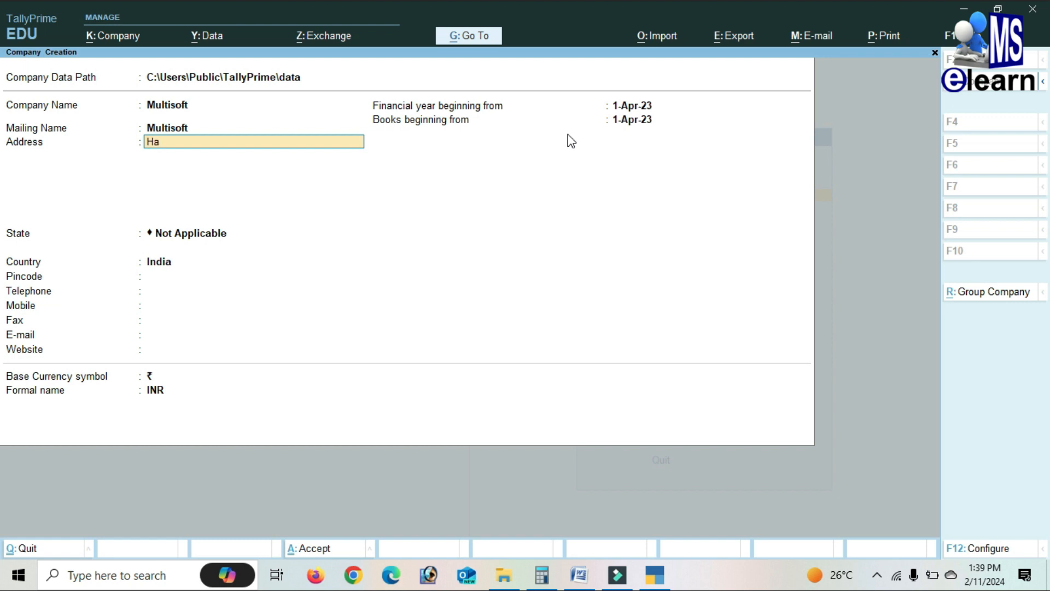
pyautogui.write('rmoti')
pyautogui.press('Return')
pyautogui.press('Return')
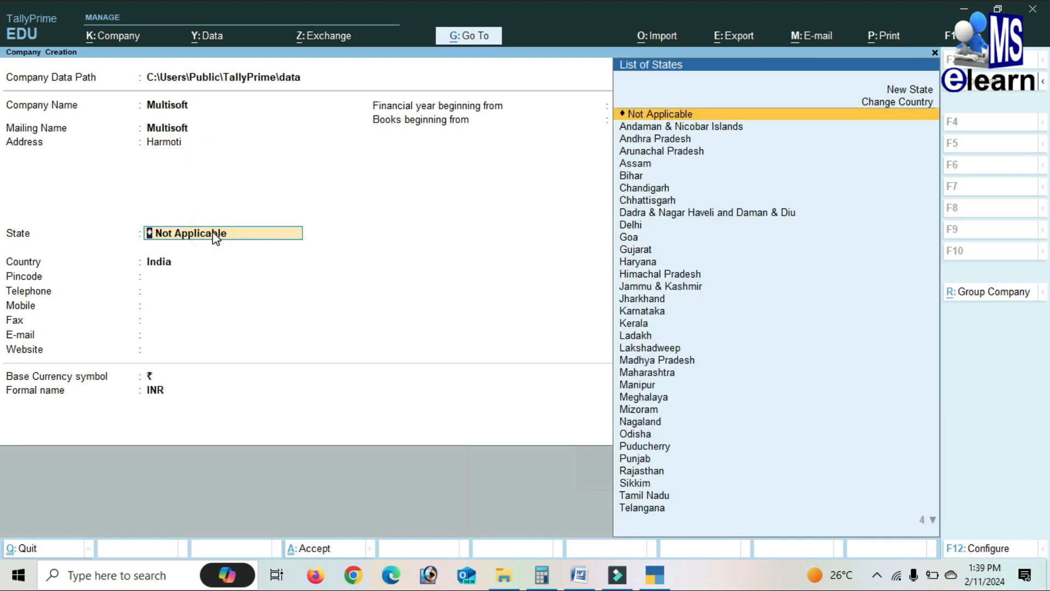
pyautogui.click(641, 164)
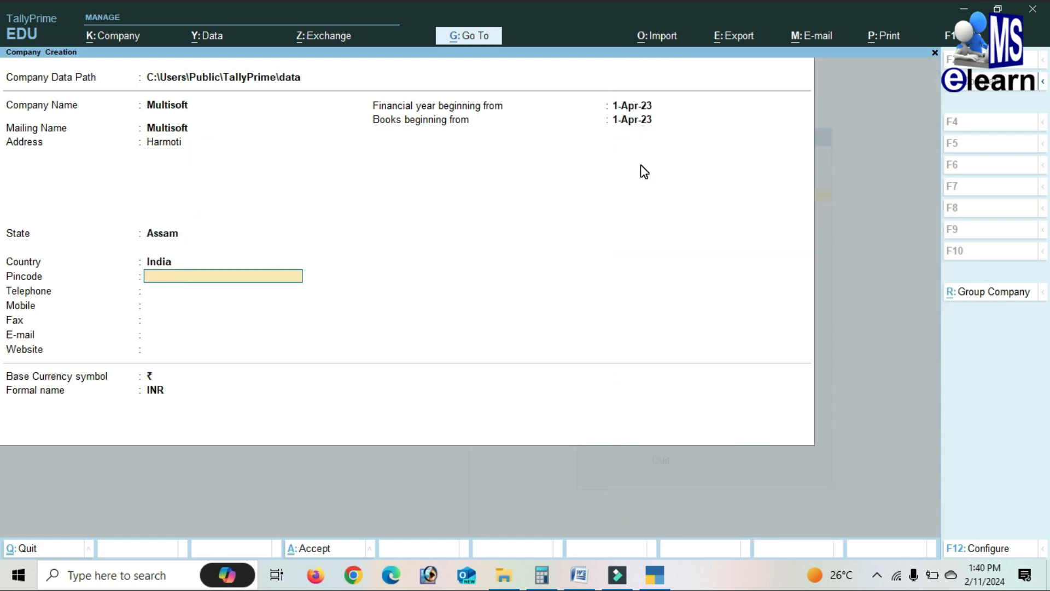
pyautogui.write('784160')
# Leave the company's contact fields blank, keep INR as the base currency, and accept the company creation
pyautogui.press('Return')
pyautogui.press('Return')
pyautogui.press('Return')
pyautogui.press('Return')
pyautogui.press('Return')
pyautogui.press('Return')
pyautogui.press('Return')
pyautogui.press('Return')
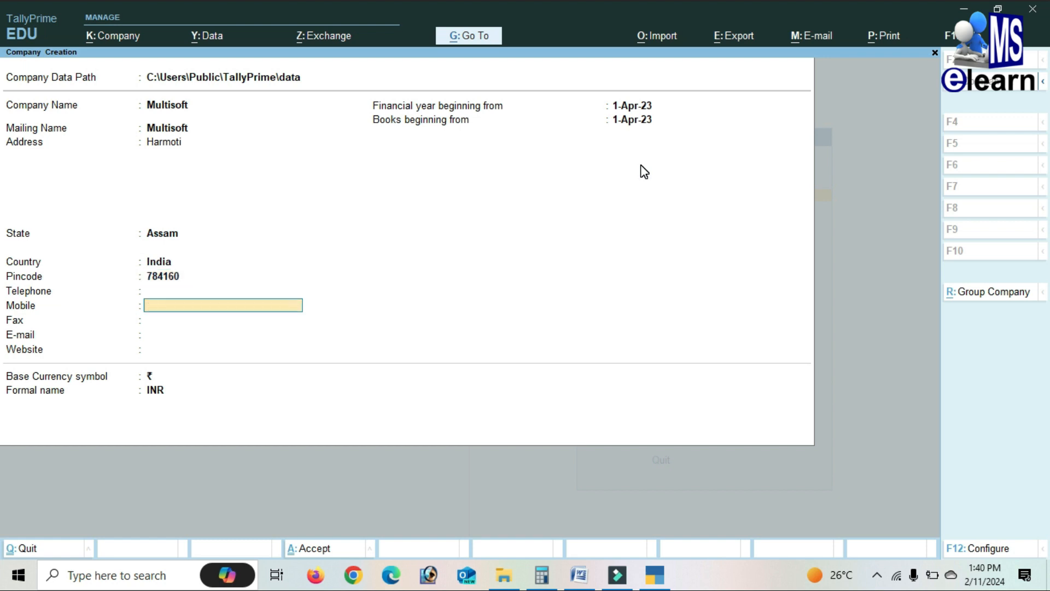
pyautogui.press('Return')
pyautogui.press('Return')
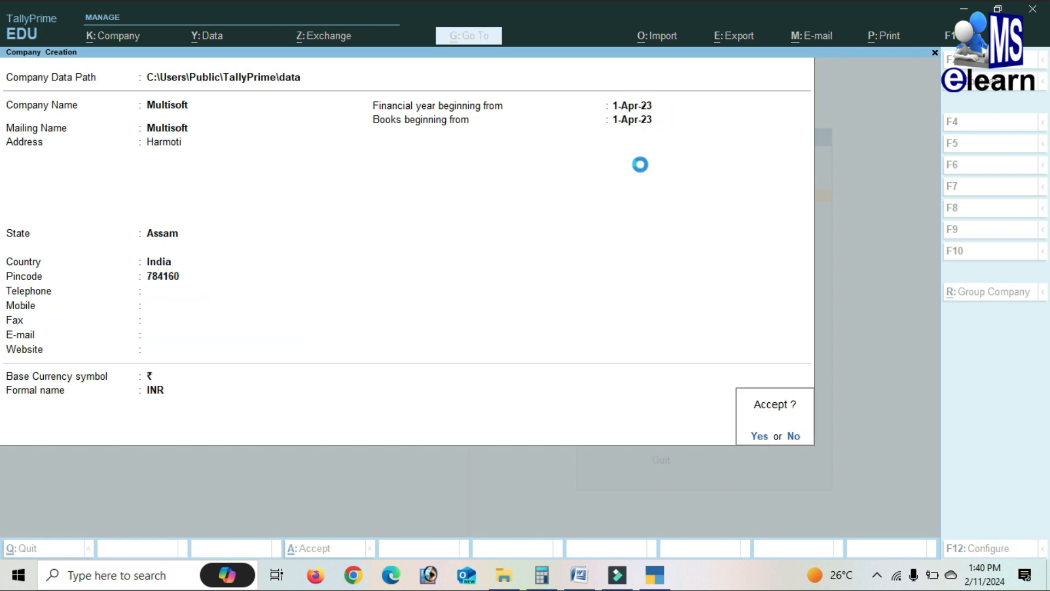
pyautogui.press('Return')
# Keep the default accounting and inventory features with GST enabled, and proceed to the company's GST registration details
pyautogui.press('Return')
pyautogui.press('Return')
pyautogui.press('Return')
pyautogui.press('Return')
pyautogui.press('Return')
pyautogui.press('Return')
pyautogui.press('Return')
pyautogui.press('Return')
pyautogui.press('Return')
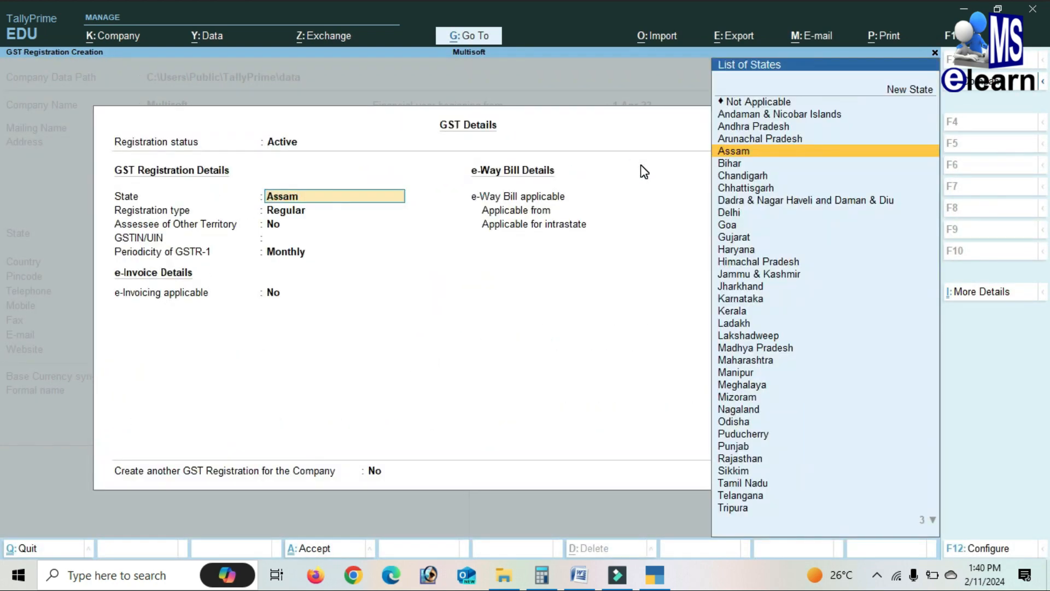
# Accept the GST details for Assam with Regular registration, monthly GSTR-1, no e-invoicing, and e-Way Bill applicable from 1-Apr-23
pyautogui.press('Return')
pyautogui.press('Return')
pyautogui.press('Return')
pyautogui.press('Return')
pyautogui.press('Return')
pyautogui.press('Return')
pyautogui.press('Return')
pyautogui.press('Return')
pyautogui.press('Return')
pyautogui.press('Return')
pyautogui.press('Return')
pyautogui.press('Return')
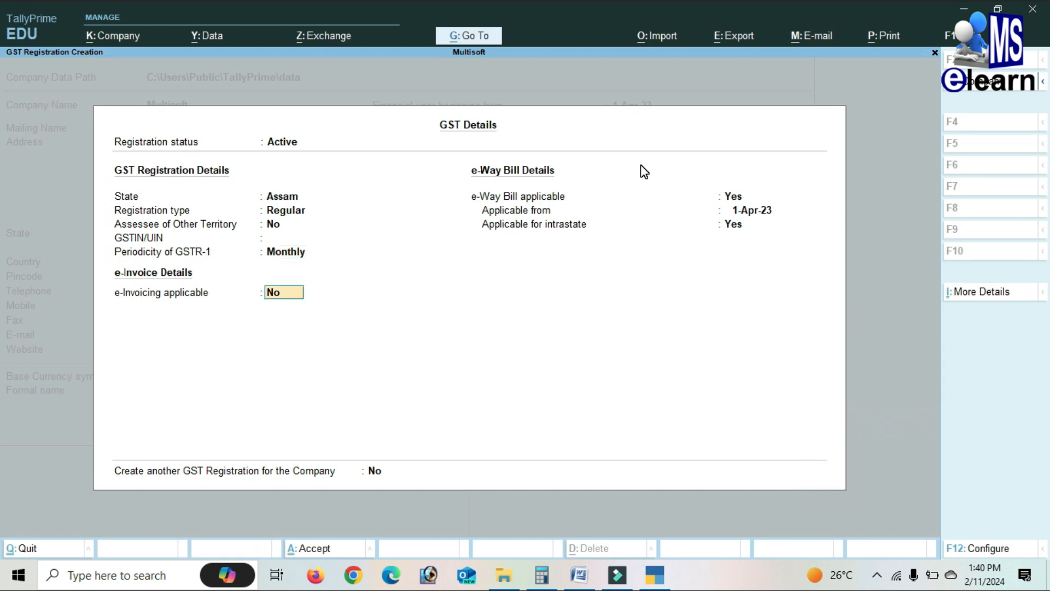
pyautogui.press('Return')
pyautogui.press('Return')
pyautogui.press('Return')
pyautogui.press('Return')
pyautogui.press('Return')
# Keep TDS and TCS disabled and save the remaining default company features for Multisoft
pyautogui.press('Return')
pyautogui.press('Return')
pyautogui.press('Return')
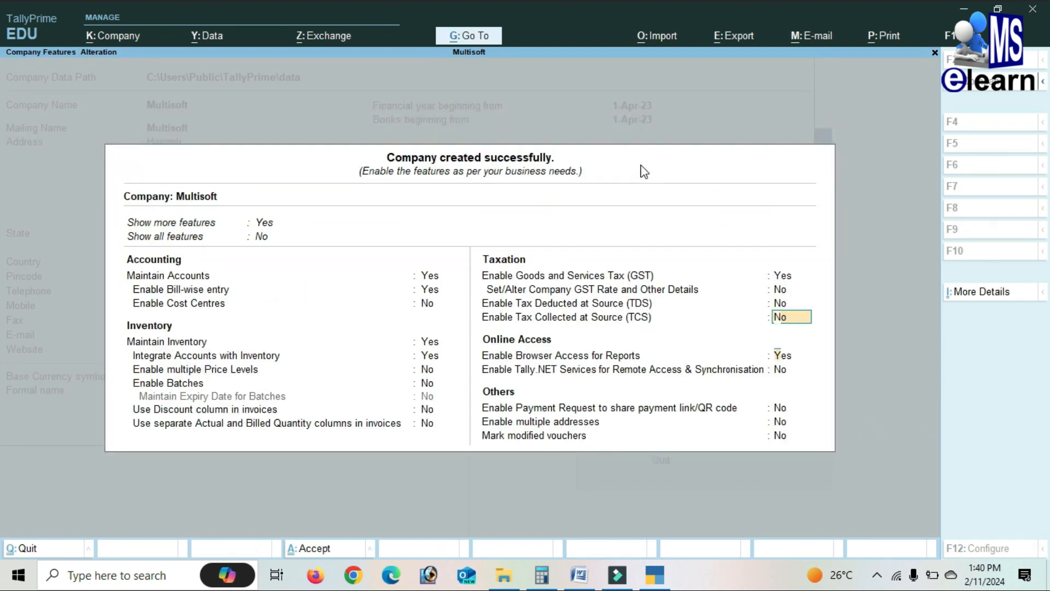
pyautogui.press('Return')
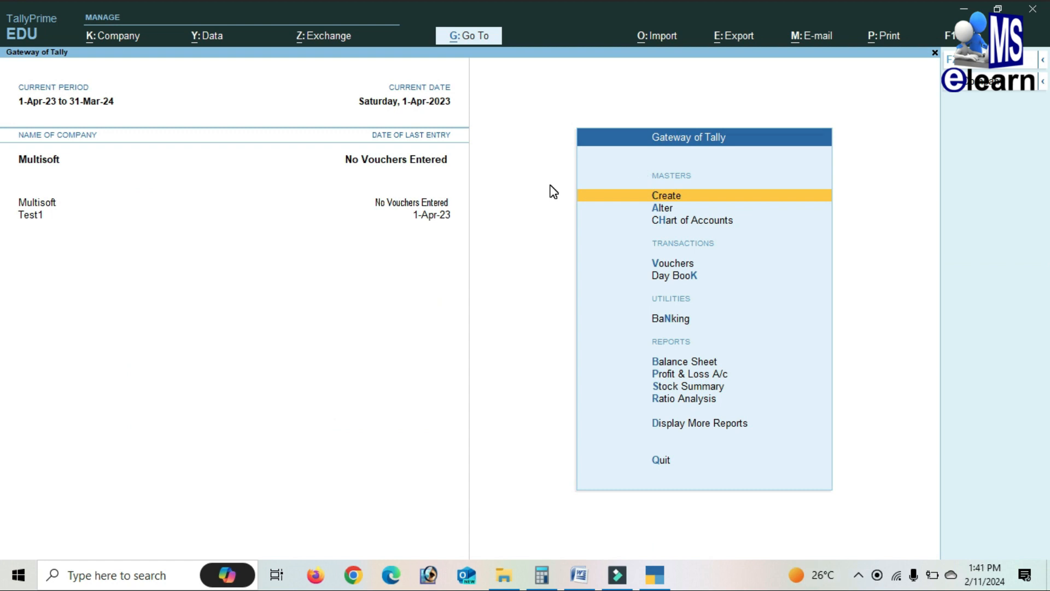
# Bring up the account groups available for alteration in Multisoft and look through the whole list
pyautogui.press('Down')
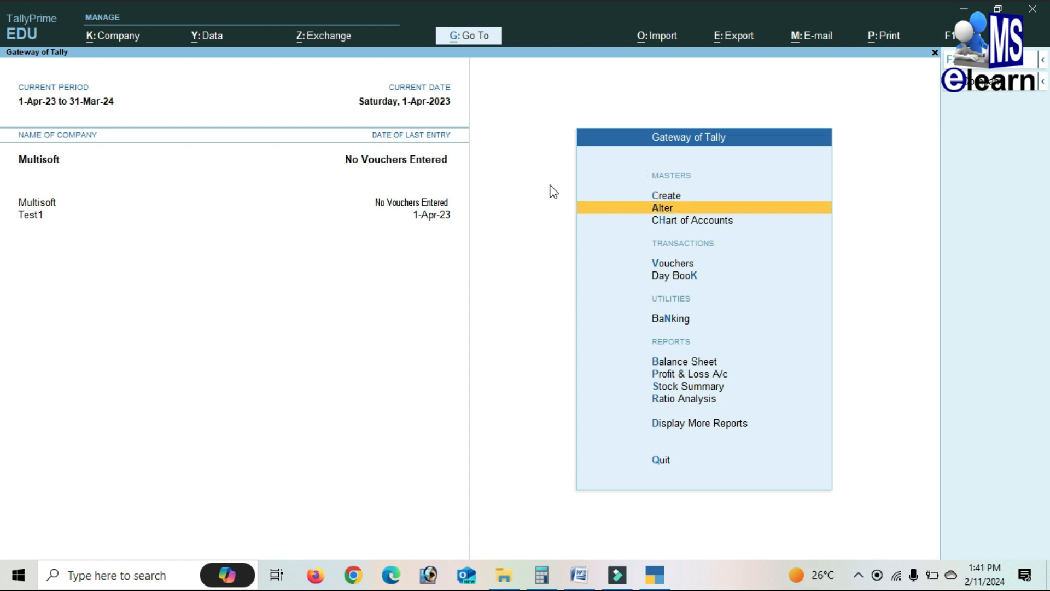
pyautogui.press('Return')
pyautogui.press('Return')
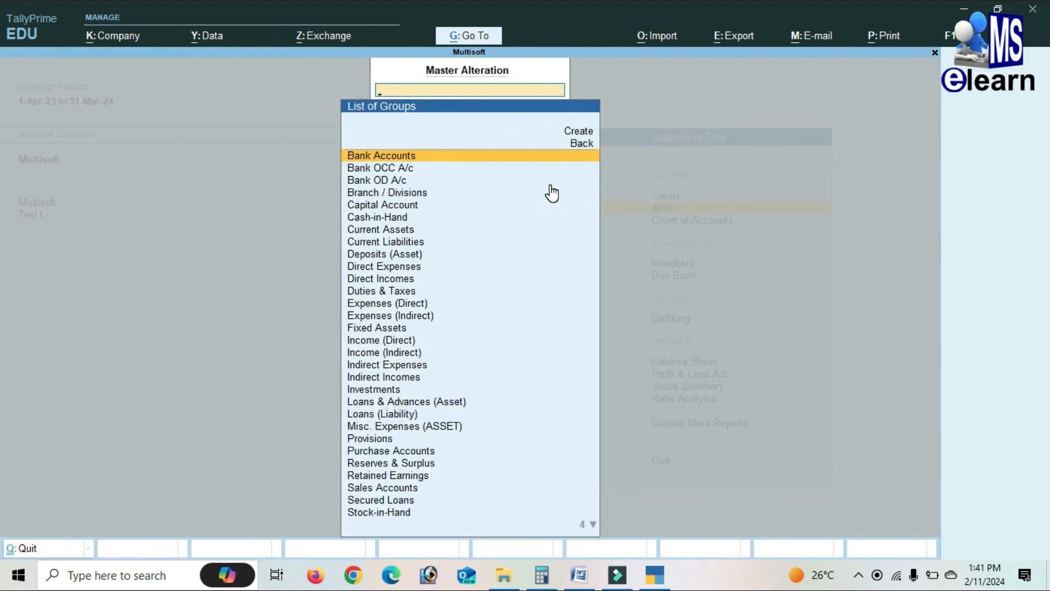
pyautogui.press('Down')
pyautogui.press('Down')
pyautogui.press('Down')
pyautogui.press('Down')
pyautogui.press('Down')
pyautogui.press('Down')
pyautogui.press('Down')
pyautogui.press('Down')
pyautogui.press('Down')
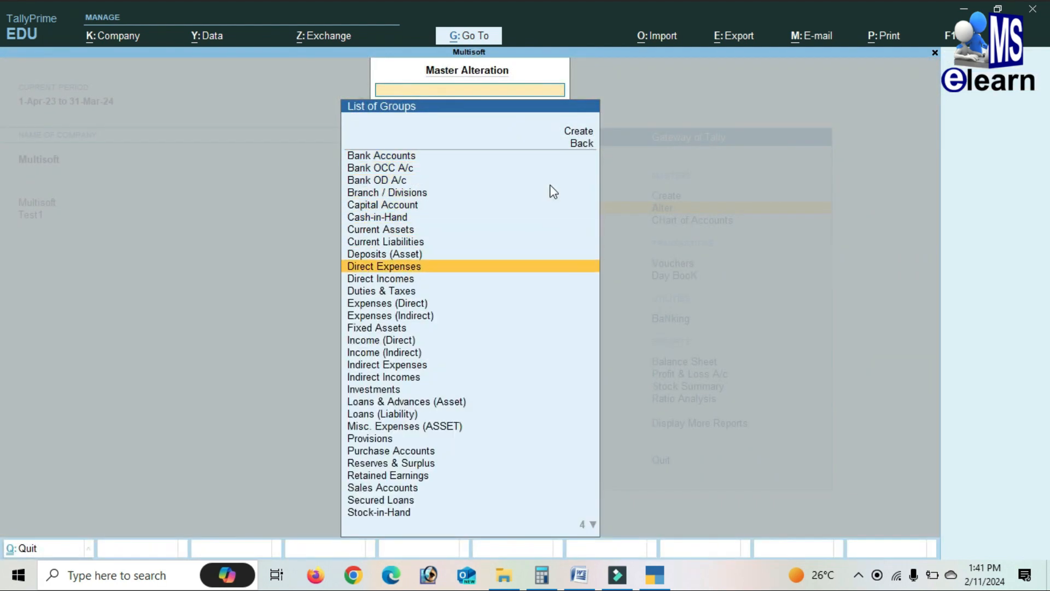
pyautogui.press('Down')
pyautogui.press('Down')
pyautogui.press('Down')
pyautogui.press('Down')
pyautogui.press('Down')
pyautogui.press('Down')
pyautogui.press('Down')
pyautogui.press('Down')
pyautogui.press('Down')
pyautogui.press('Down')
pyautogui.press('Down')
pyautogui.press('Down')
pyautogui.press('Down')
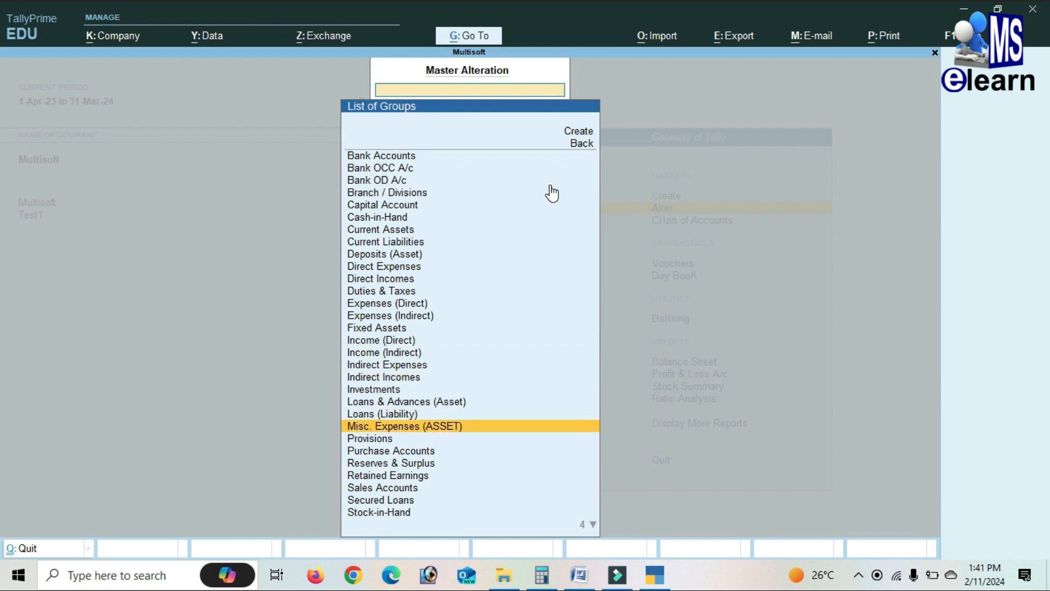
pyautogui.press('Down')
pyautogui.press('Down')
pyautogui.press('Down')
pyautogui.press('Down')
pyautogui.press('Down')
pyautogui.press('Down')
pyautogui.press('Down')
pyautogui.press('Down')
pyautogui.press('Down')
pyautogui.press('Down')
pyautogui.press('Down')
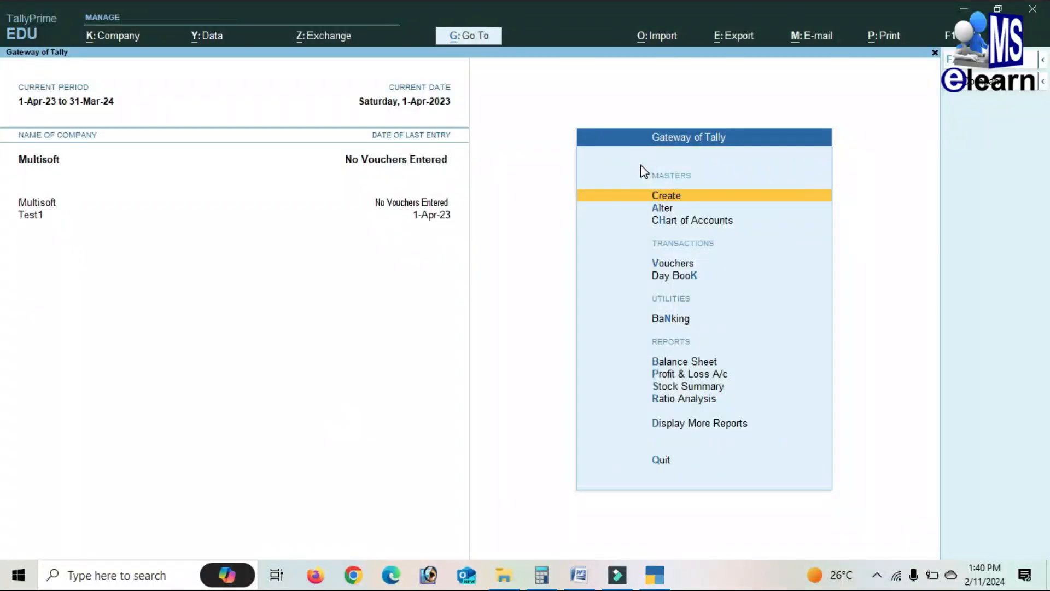
# Review the predefined account groups from Bank Accounts down to Unsecured Loans, then return to the Gateway of Tally
pyautogui.press('Down')
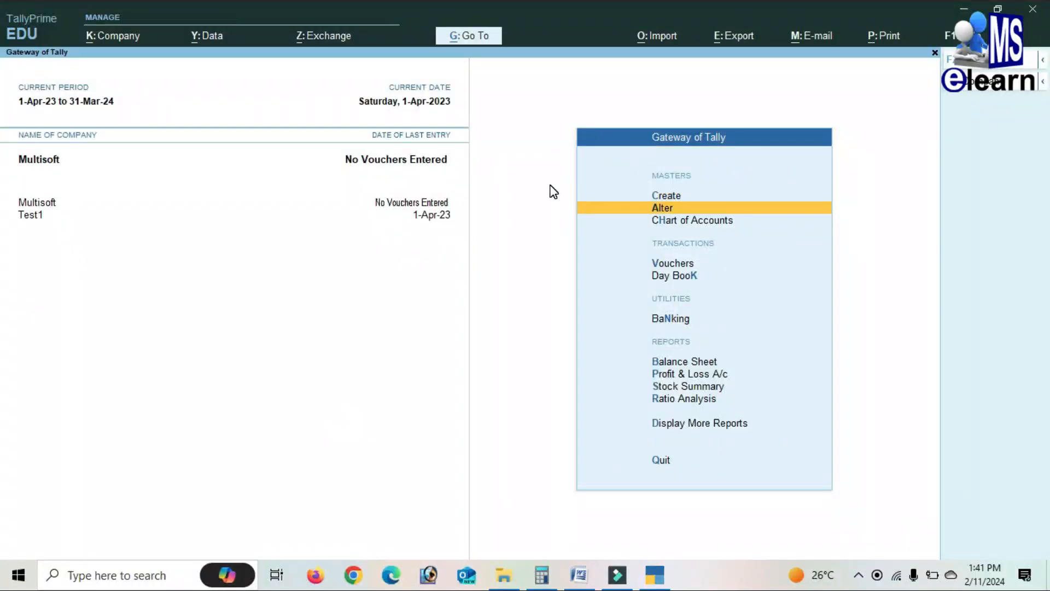
pyautogui.press('Return')
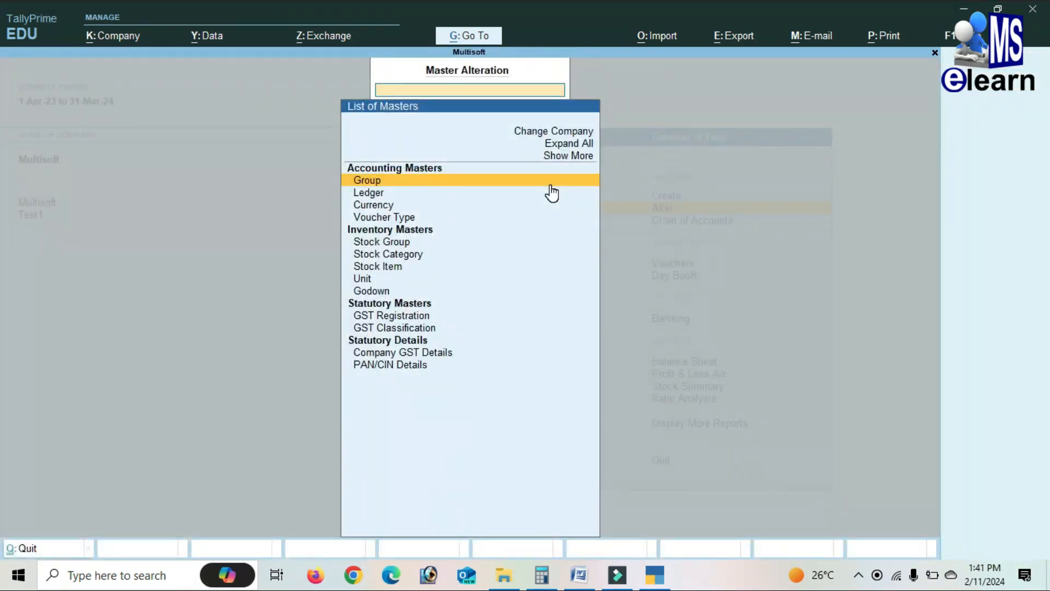
pyautogui.press('Return')
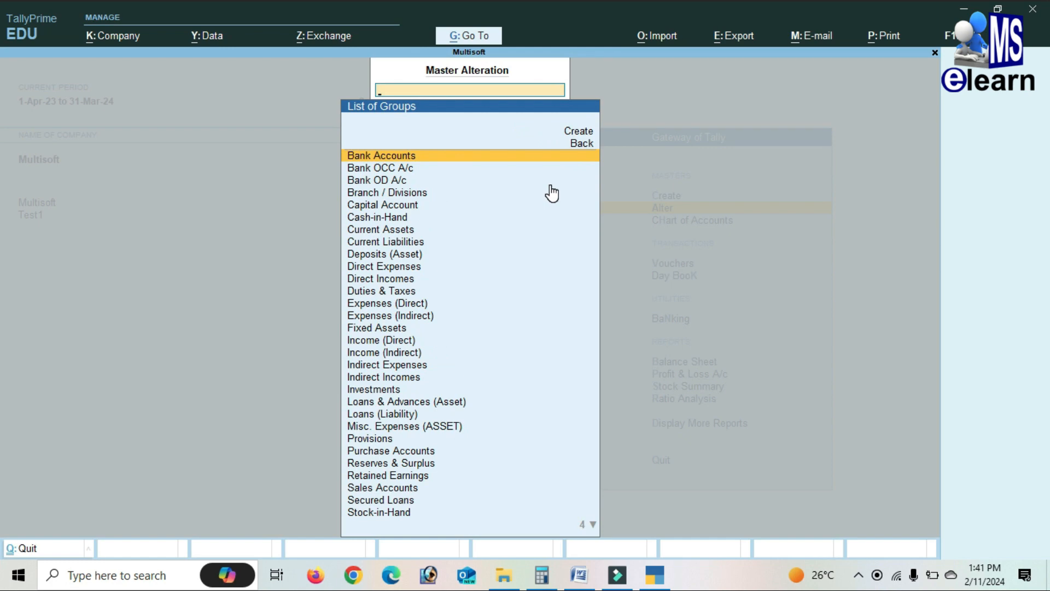
pyautogui.press('Down')
pyautogui.press('Down')
pyautogui.press('Down')
pyautogui.press('Down')
pyautogui.press('Down')
pyautogui.press('Down')
pyautogui.press('Down')
pyautogui.press('Down')
pyautogui.press('Down')
pyautogui.press('Down')
pyautogui.press('Down')
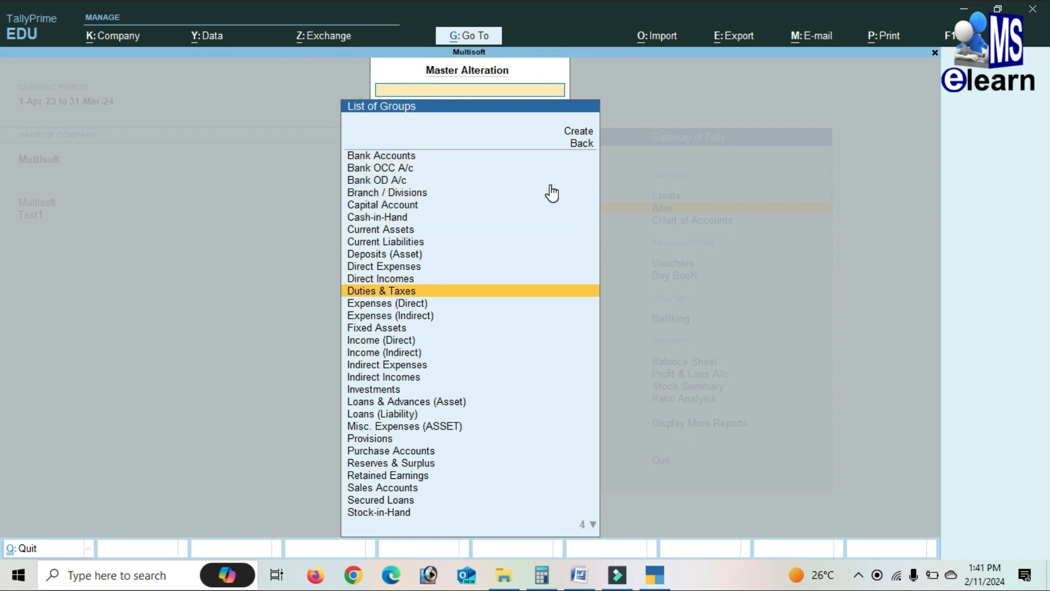
pyautogui.press('Down')
pyautogui.press('Down')
pyautogui.press('Down')
pyautogui.press('Down')
pyautogui.press('Down')
pyautogui.press('Down')
pyautogui.press('Down')
pyautogui.press('Down')
pyautogui.press('Down')
pyautogui.press('Down')
pyautogui.press('Down')
pyautogui.press('Down')
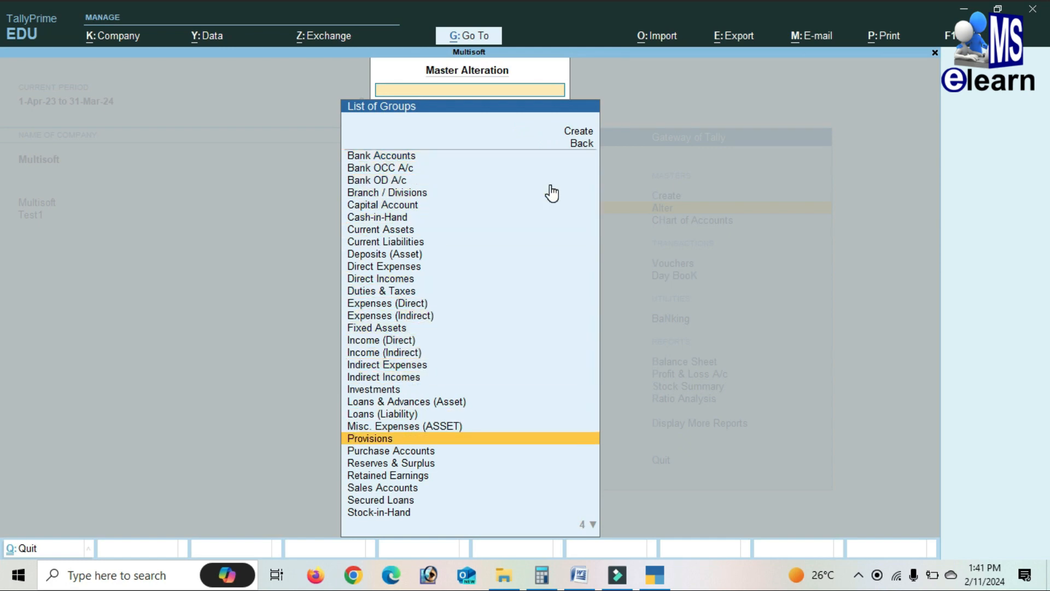
pyautogui.press('Down')
pyautogui.press('Down')
pyautogui.press('Down')
pyautogui.press('Down')
pyautogui.press('Down')
pyautogui.press('Down')
pyautogui.press('Down')
pyautogui.press('Down')
pyautogui.press('Down')
pyautogui.press('Down')
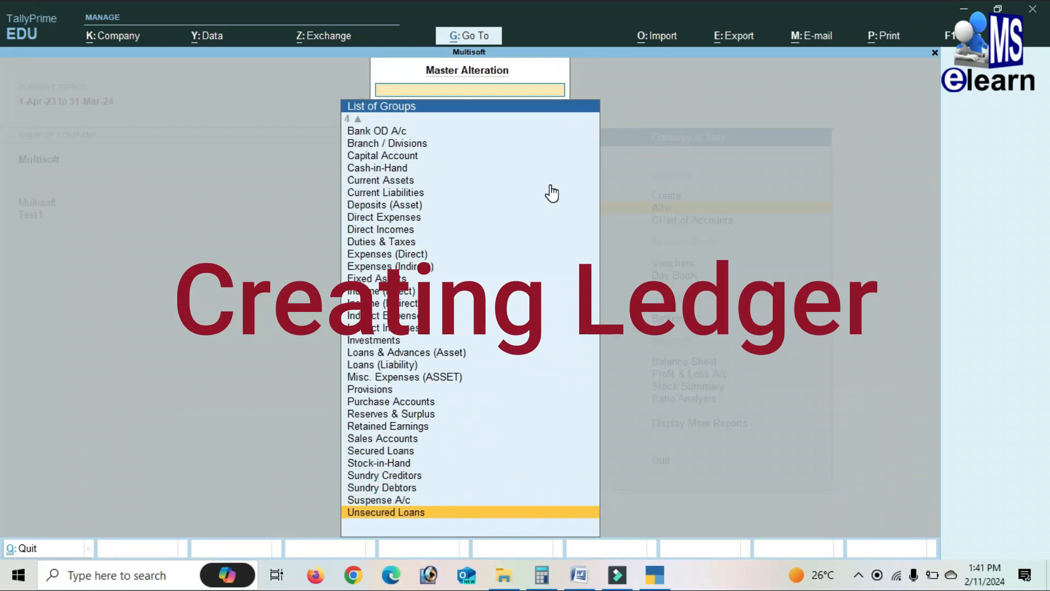
pyautogui.press('Escape')
pyautogui.press('Escape')
pyautogui.press('c')
pyautogui.press('Escape')
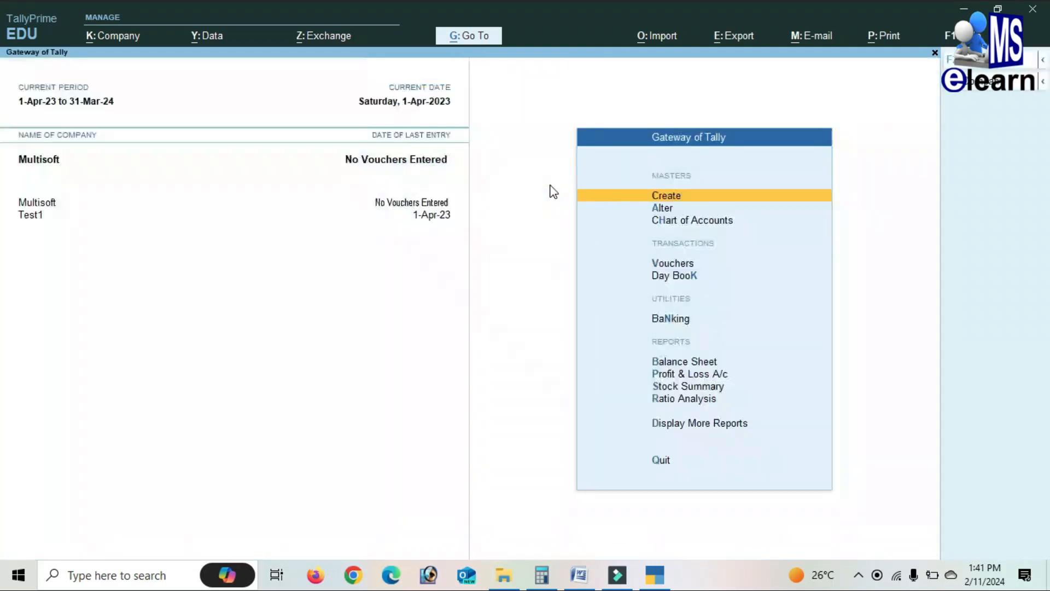
# Open the ledger masters for alteration and examine which ledgers already exist in the company
pyautogui.press('Down')
pyautogui.press('Return')
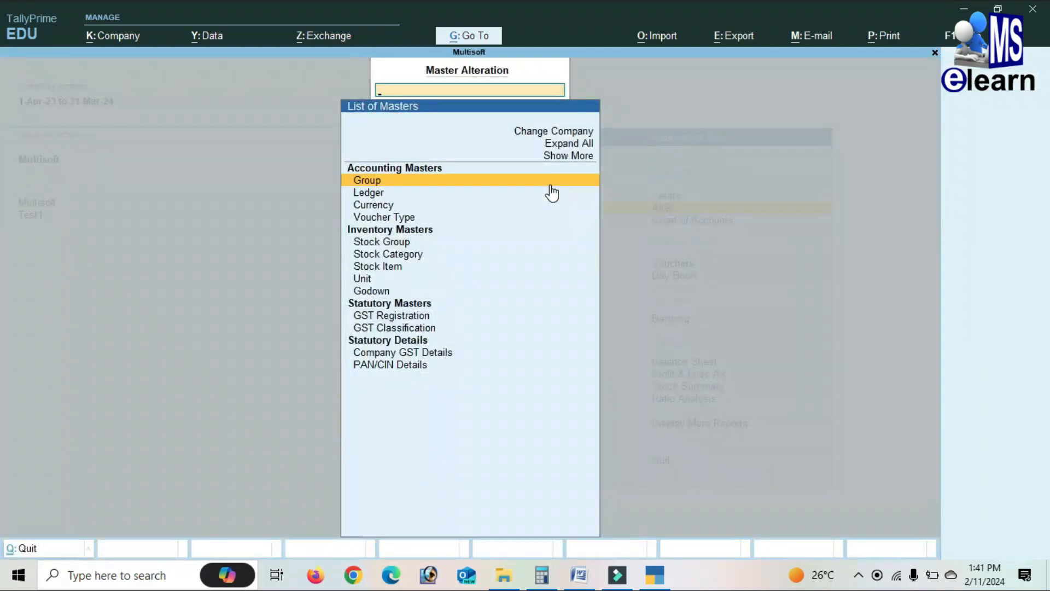
pyautogui.click(551, 193)
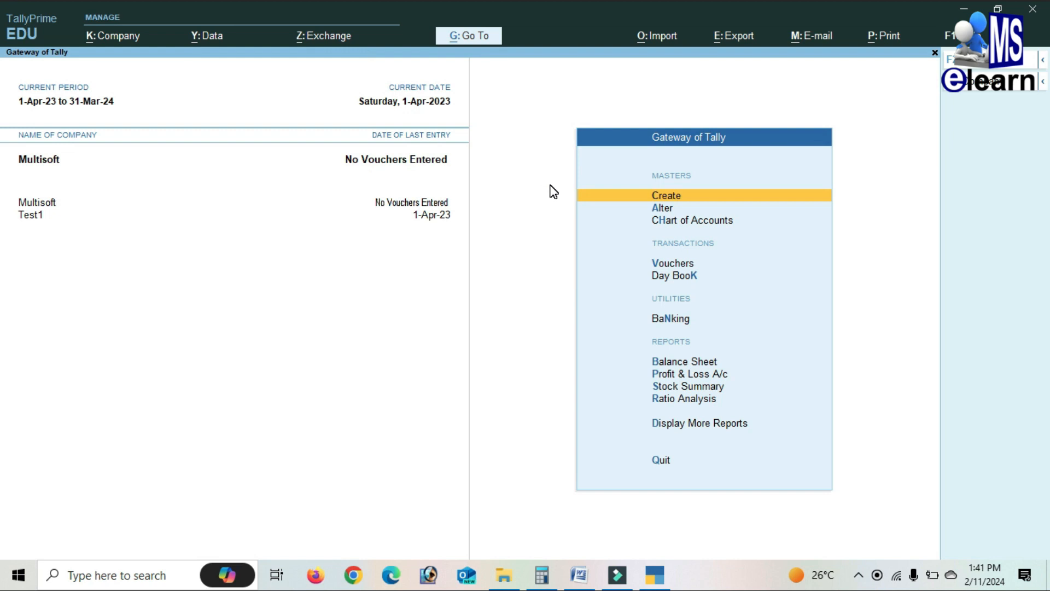
pyautogui.press('Down')
pyautogui.press('Return')
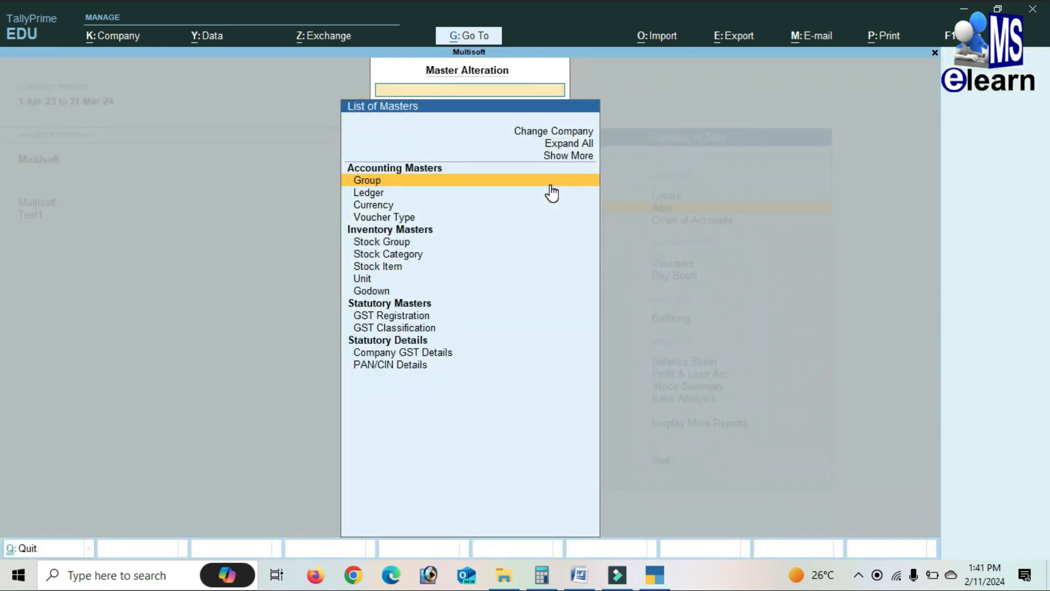
pyautogui.click(552, 192)
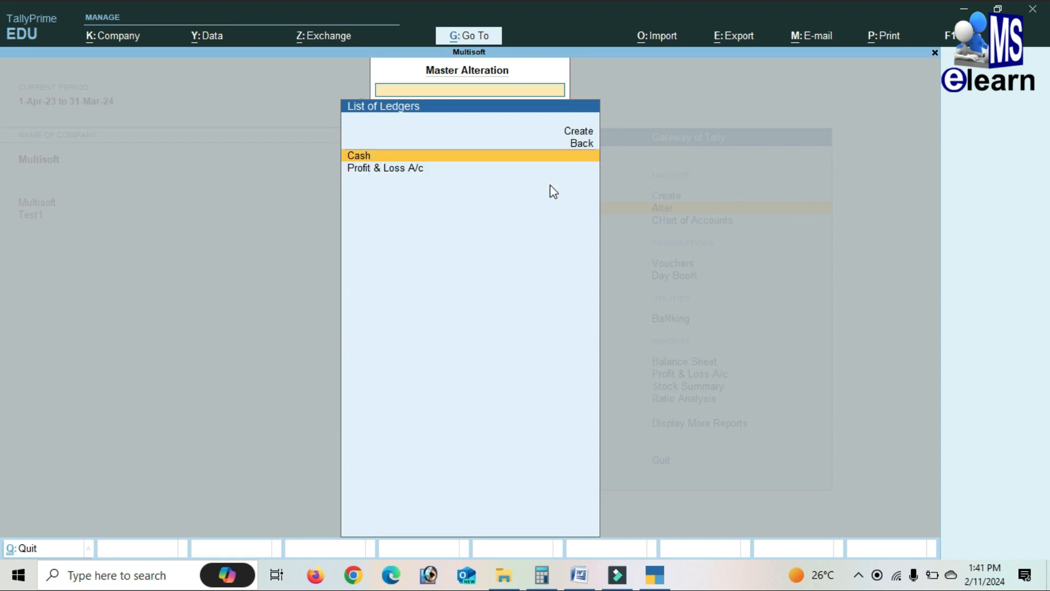
pyautogui.press('Down')
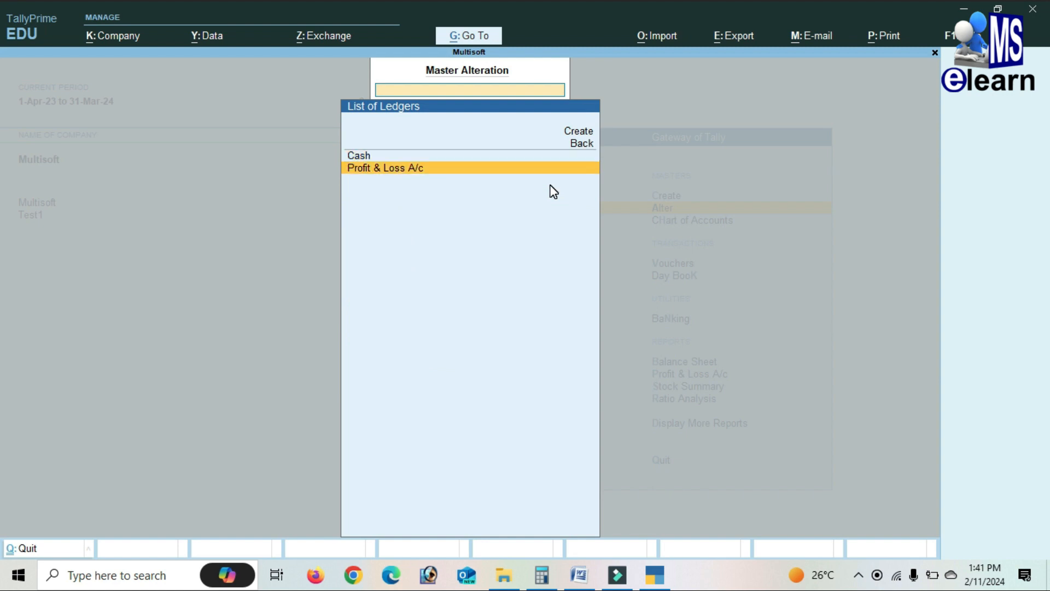
pyautogui.press('Up')
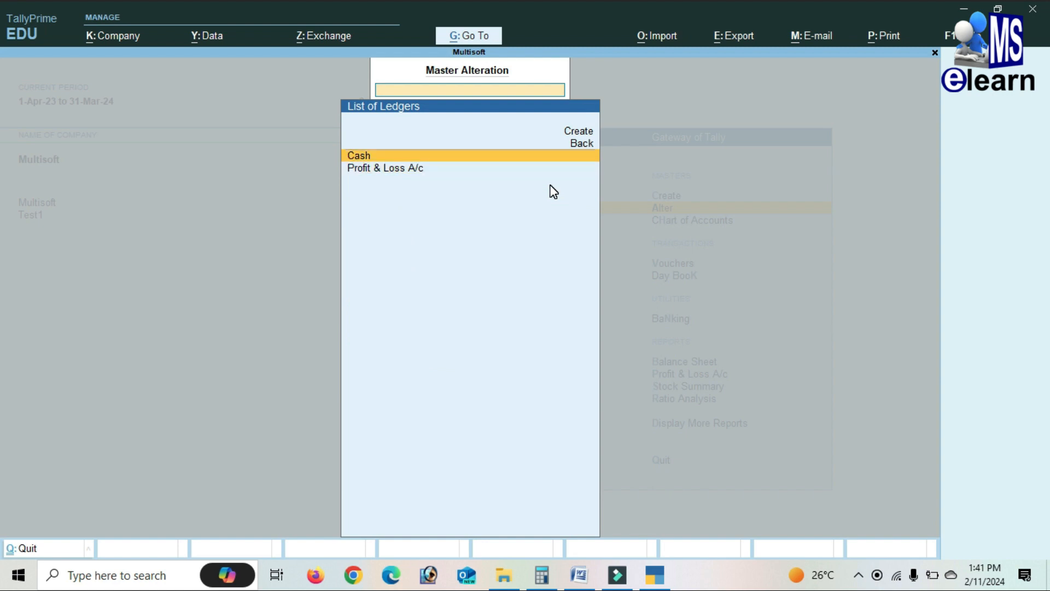
# Start a new ledger named Capital A/c and place it under the Capital Account group
pyautogui.press('Up')
pyautogui.press('Up')
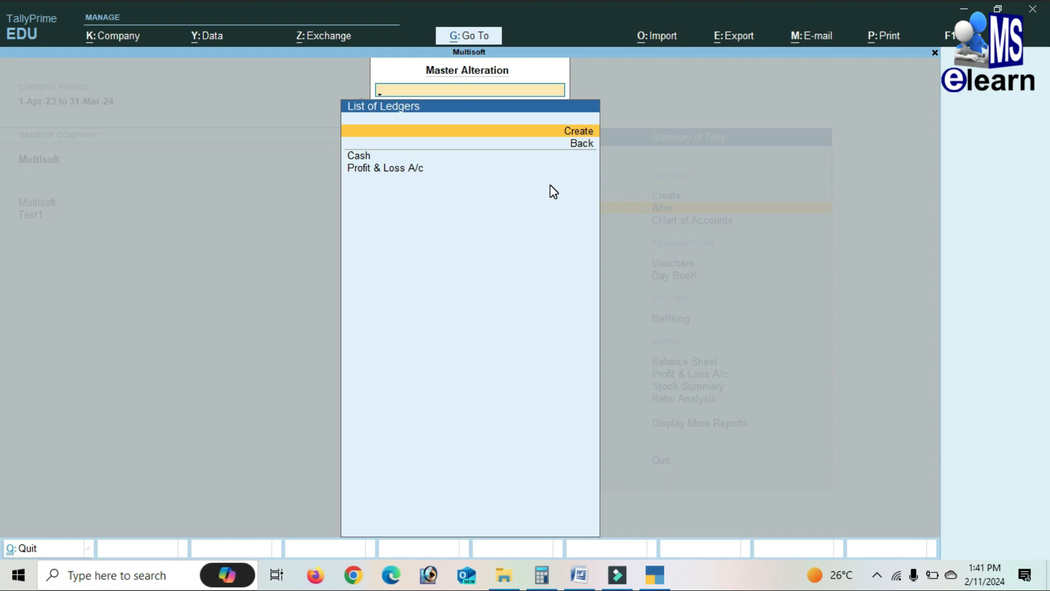
pyautogui.press('Return')
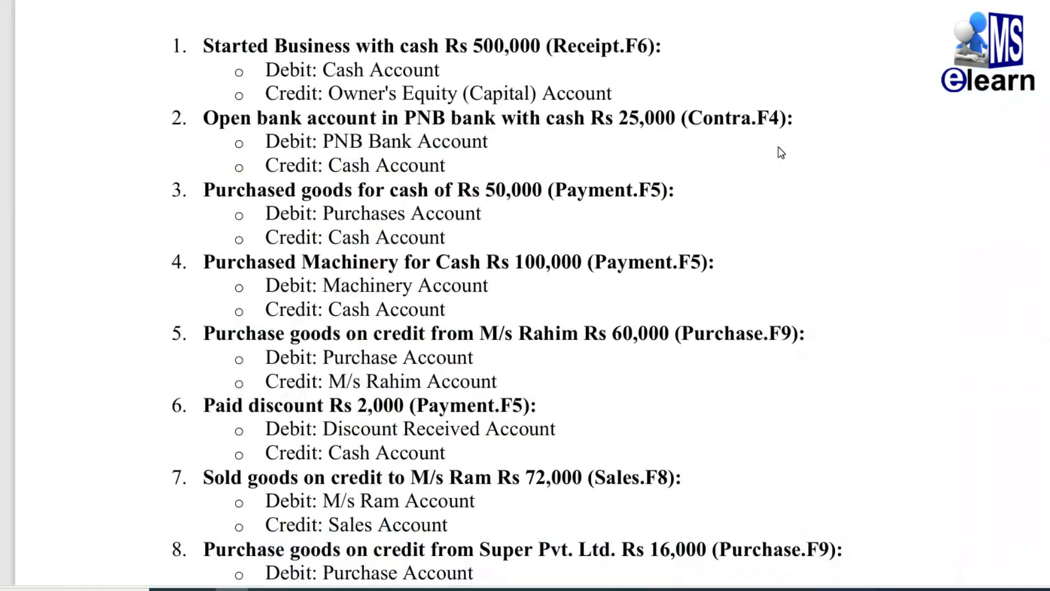
pyautogui.scroll(-5, 778, 150)
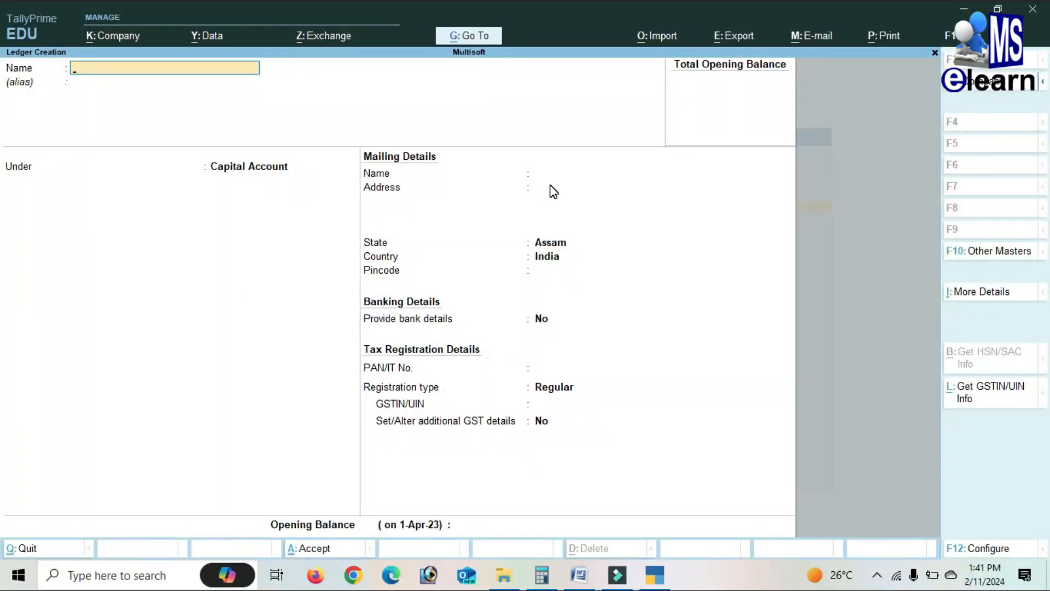
pyautogui.write('Capital A/c')
pyautogui.press('Return')
pyautogui.press('Return')
pyautogui.press('Return')
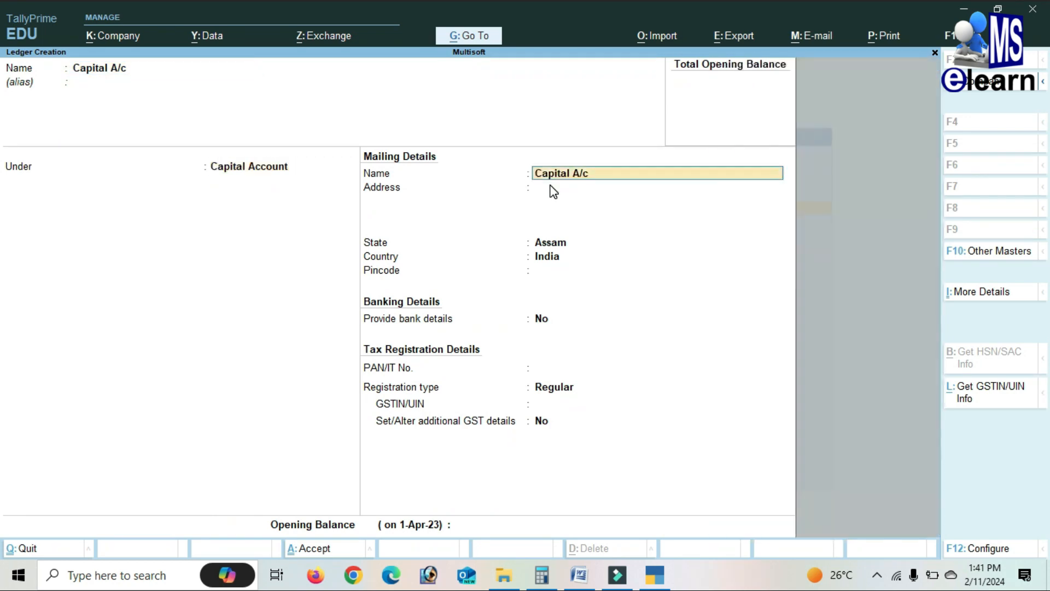
# Keep the default mailing, banking and tax registration details for the Capital A/c ledger and save it
pyautogui.press('Return')
pyautogui.press('Return')
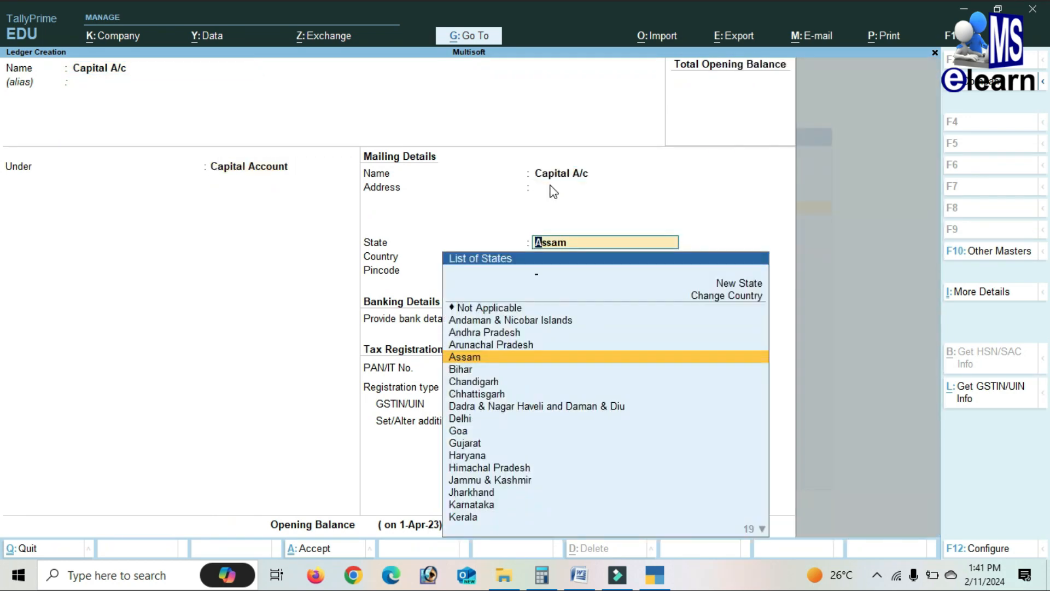
pyautogui.press('Return')
pyautogui.press('Return')
pyautogui.press('Return')
pyautogui.press('Return')
pyautogui.press('Return')
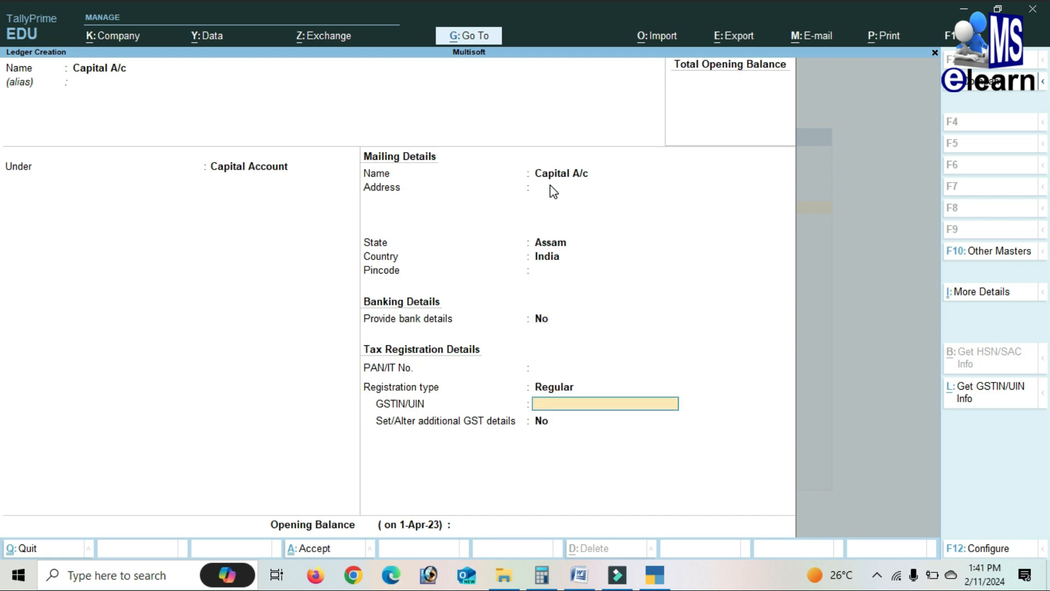
pyautogui.press('Return')
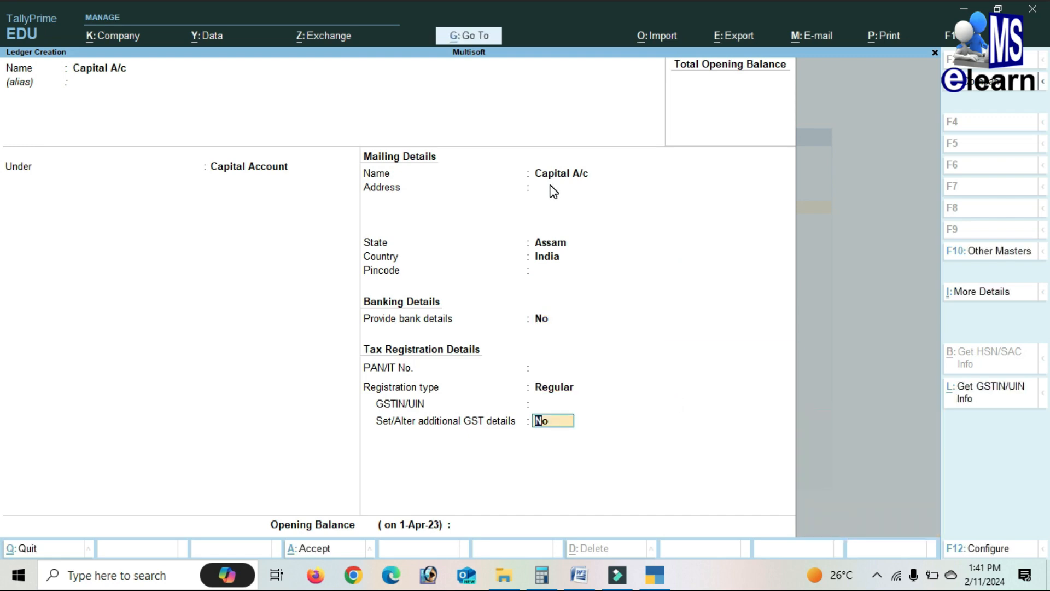
pyautogui.press('Return')
pyautogui.press('Return')
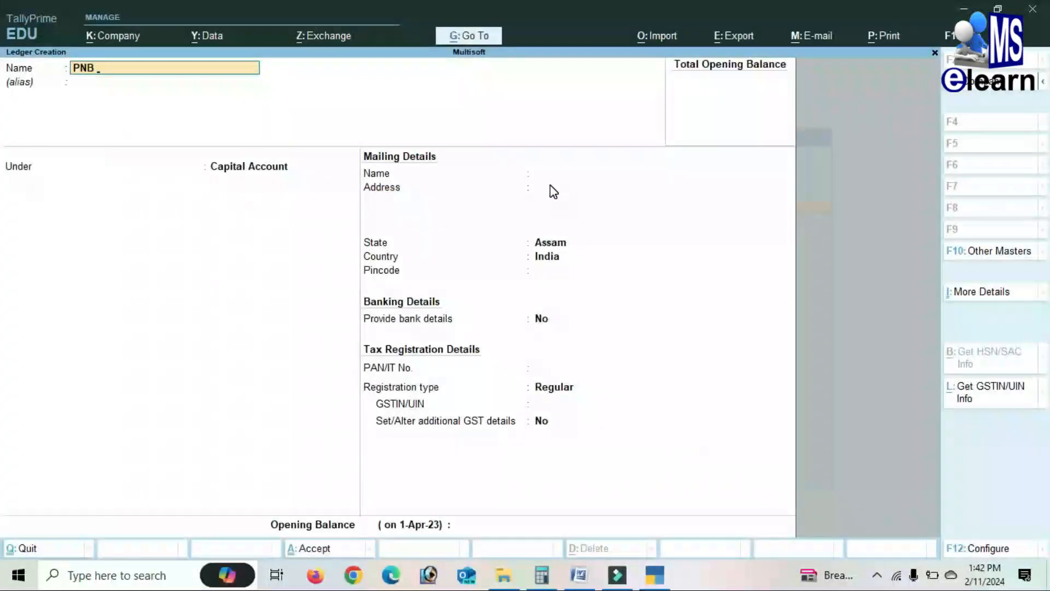
# Name the next ledger PNB Bank A/c and place it under the Bank Accounts group with Multisoft as account holder
pyautogui.write('Bank')
pyautogui.write(' a/c')
pyautogui.press('Return')
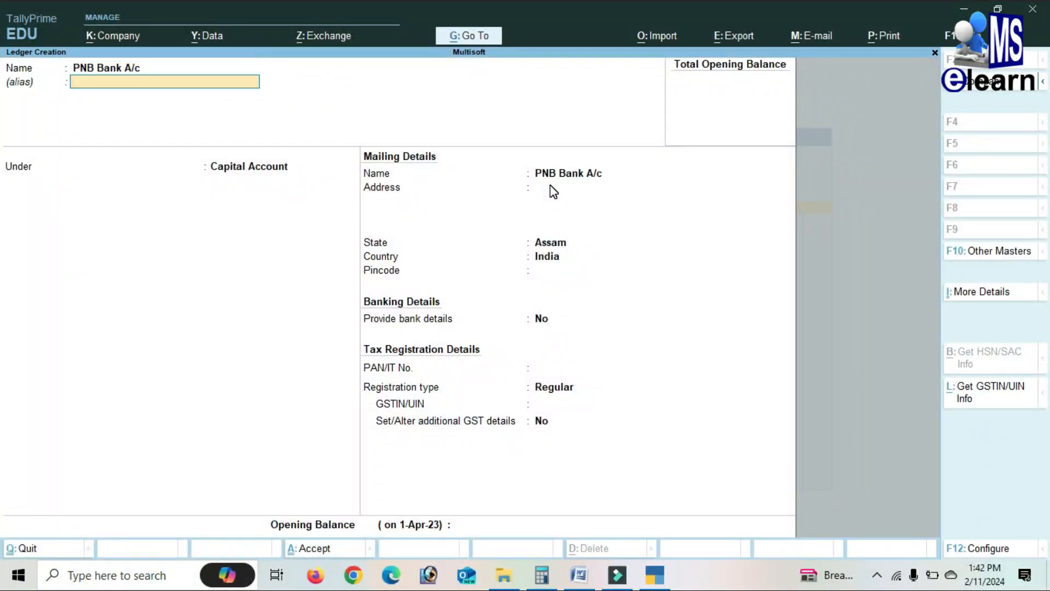
pyautogui.press('Return')
pyautogui.write('b')
pyautogui.press('Return')
pyautogui.press('Return')
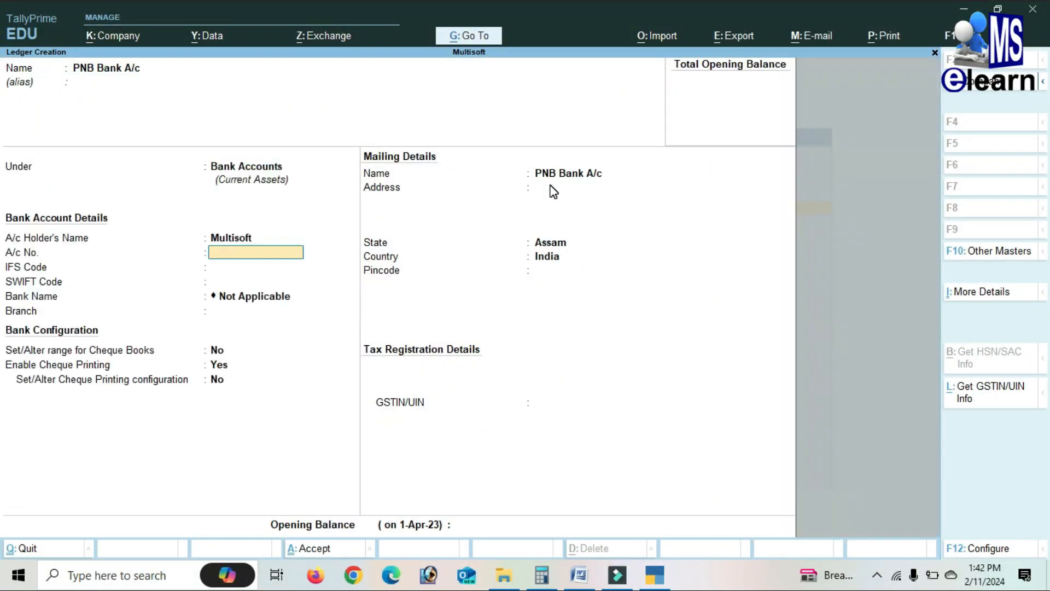
# Leave the remaining bank account, cheque, mailing and tax details of PNB Bank A/c at their defaults and save the ledger
pyautogui.press('Return')
pyautogui.press('Return')
pyautogui.press('Return')
pyautogui.press('Return')
pyautogui.press('Return')
pyautogui.press('Return')
pyautogui.press('Return')
pyautogui.press('Return')
pyautogui.press('Return')
pyautogui.press('Return')
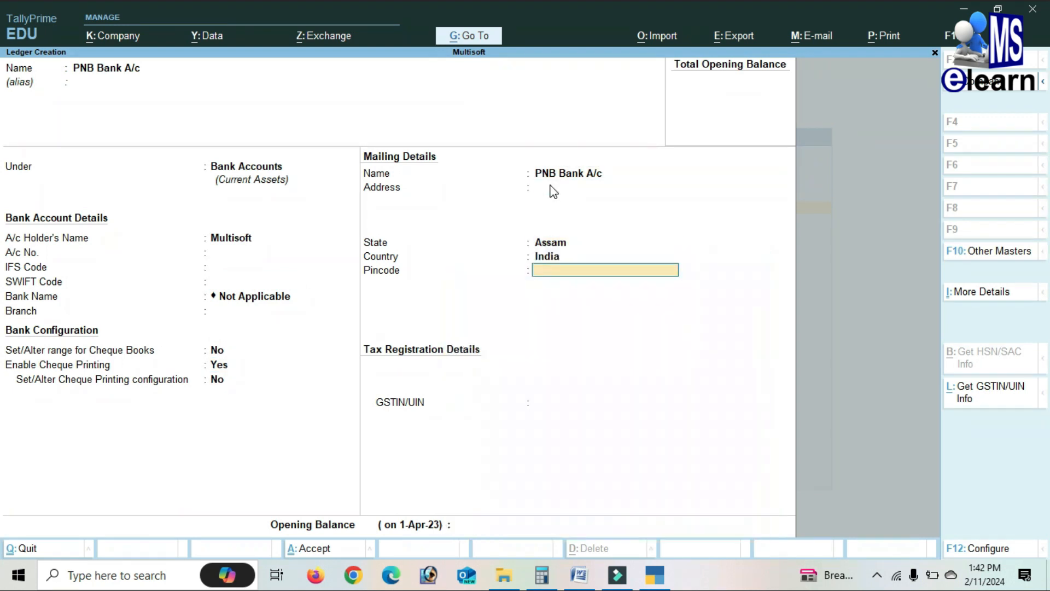
pyautogui.press('Return')
pyautogui.press('Return')
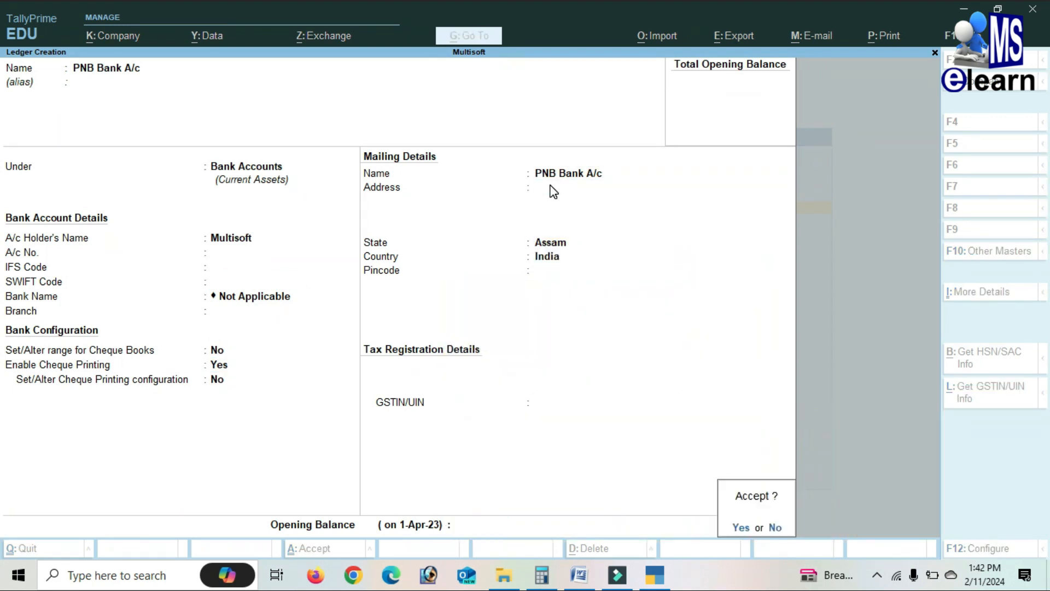
pyautogui.press('Return')
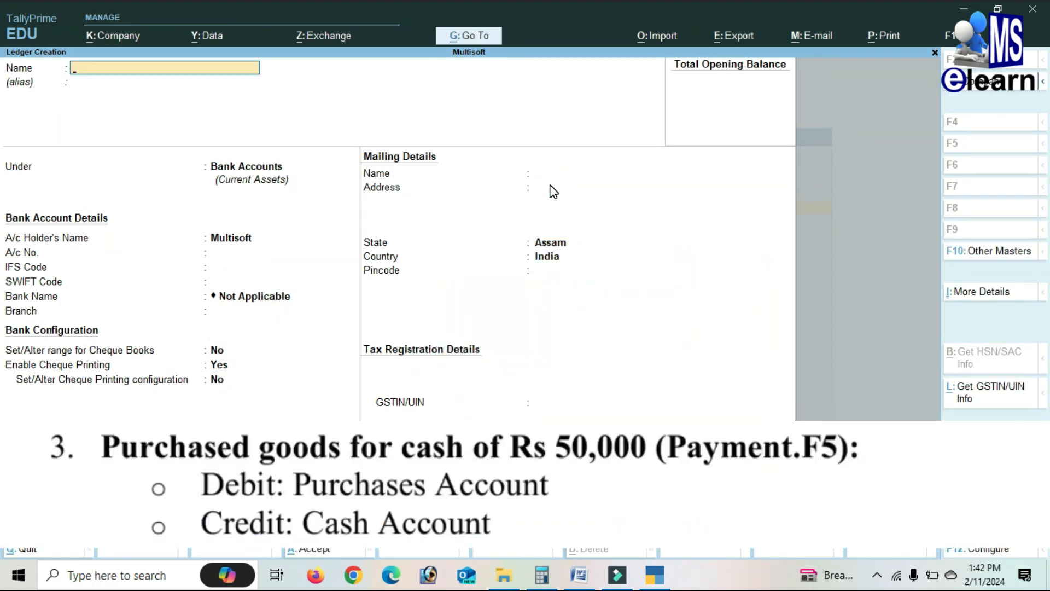
# Name the next ledger Purchase A/c and assign it to the Purchase Accounts group
pyautogui.write('P')
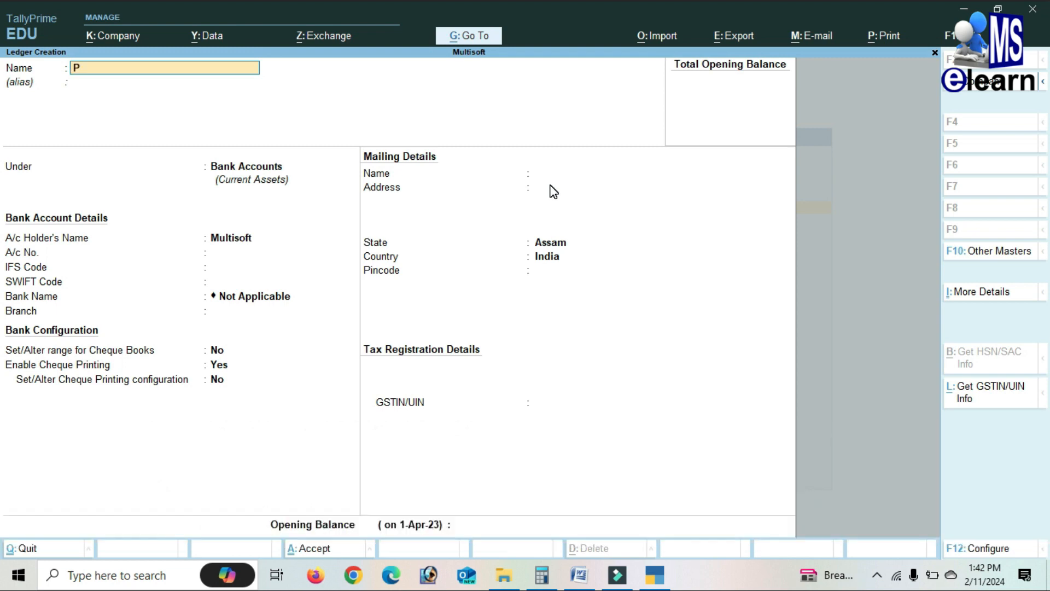
pyautogui.write('urchase A/c')
pyautogui.press('Return')
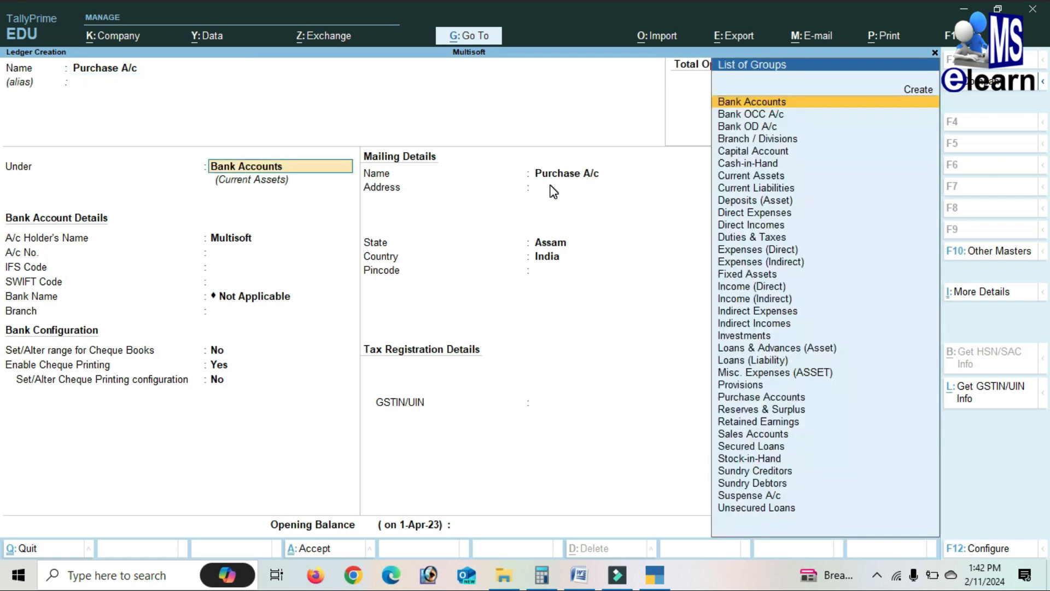
pyautogui.write('P')
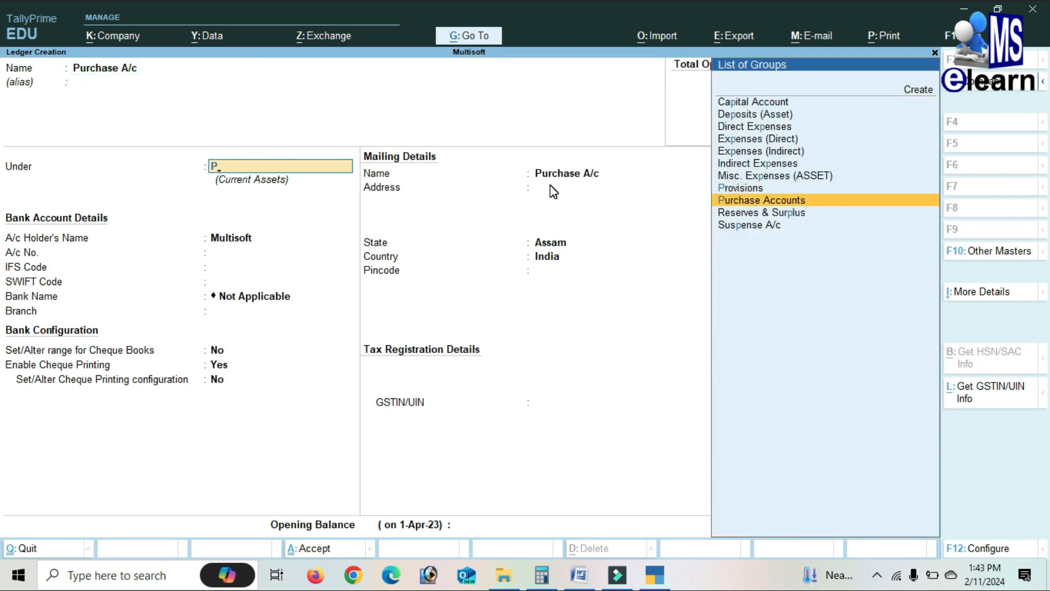
pyautogui.press('Return')
# Keep the default ledger type, GST, banking and tax settings for Purchase A/c and save the ledger
pyautogui.press('Return')
pyautogui.press('Return')
pyautogui.press('Return')
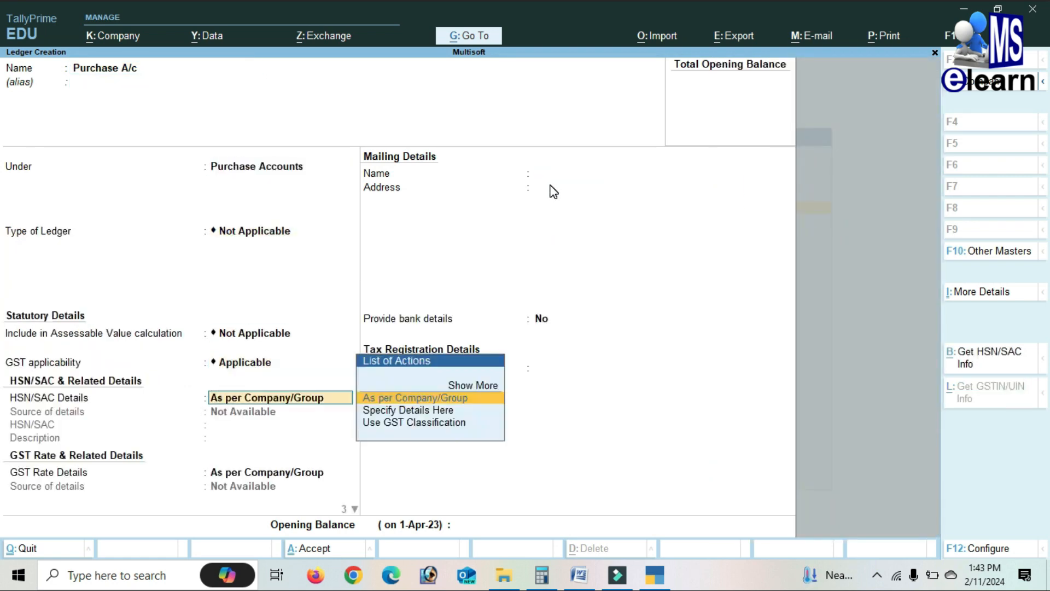
pyautogui.press('Return')
pyautogui.press('Return')
pyautogui.press('Return')
pyautogui.press('Return')
pyautogui.press('Return')
pyautogui.press('Return')
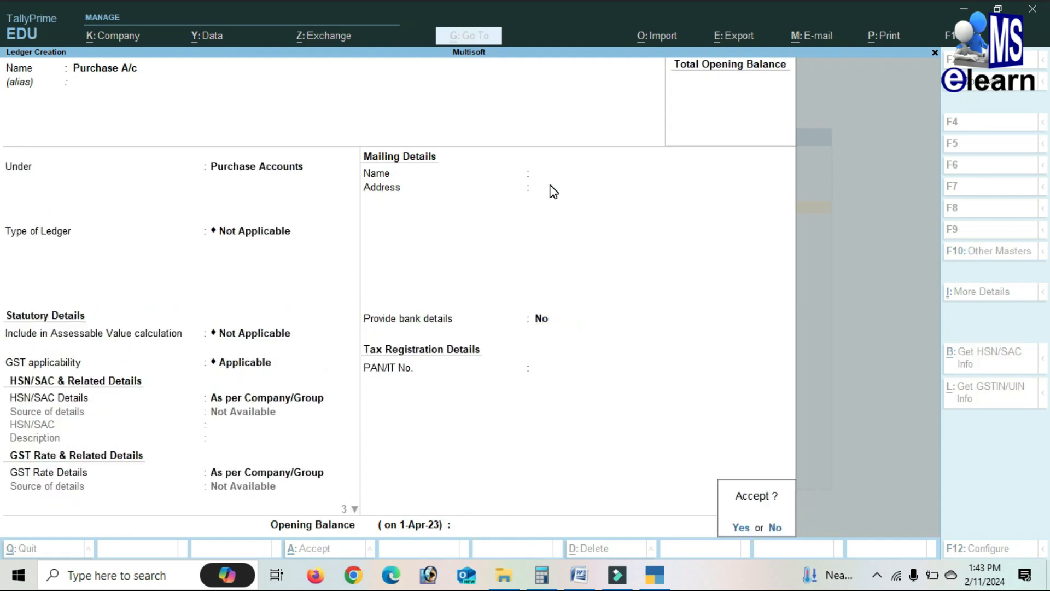
pyautogui.press('Return')
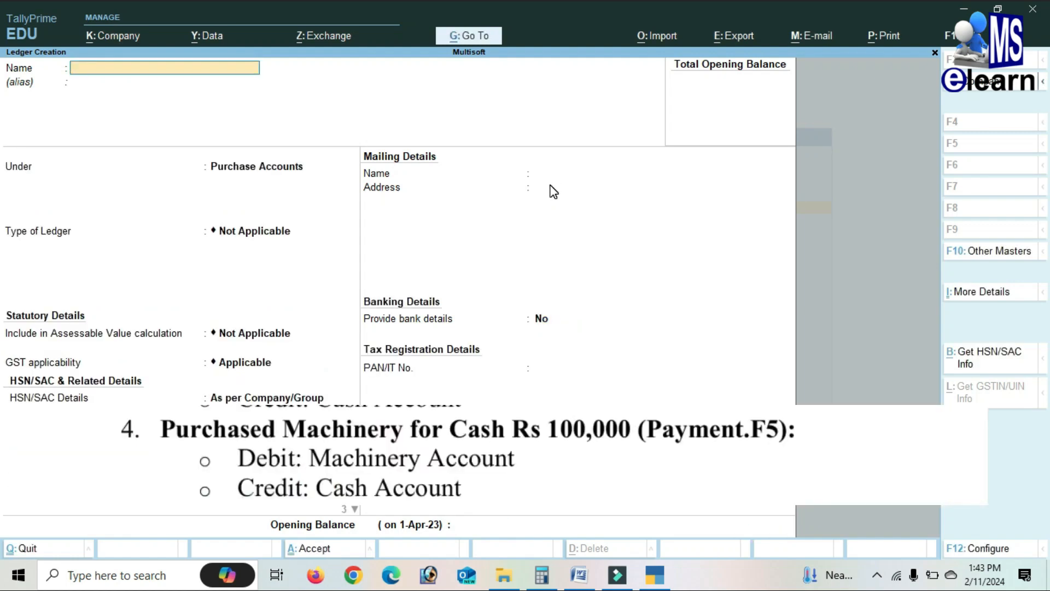
# Name the next ledger Machinery A/c and assign it to the Fixed Assets group
pyautogui.write('Machinery')
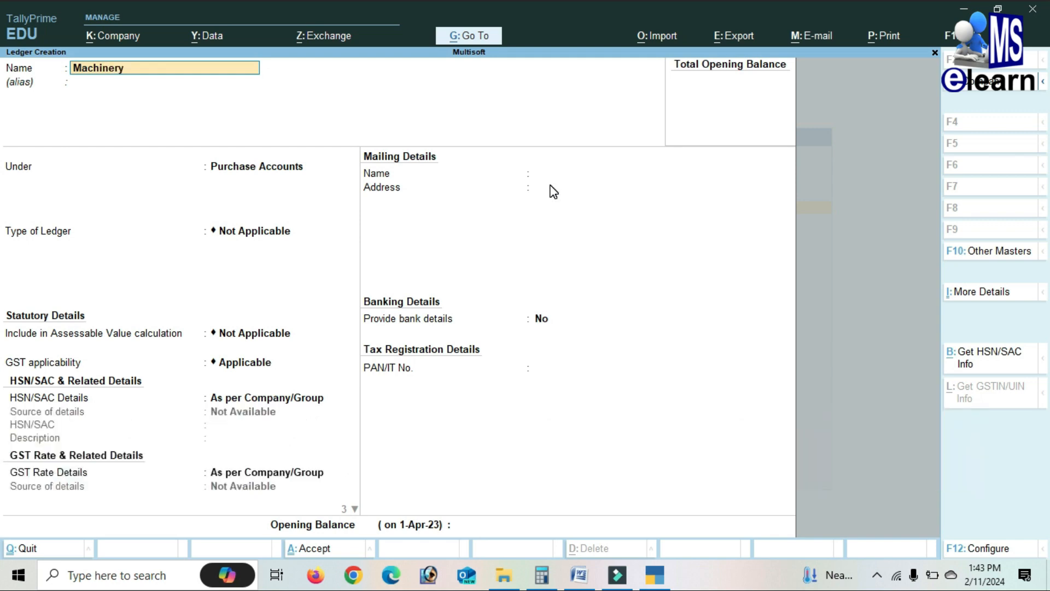
pyautogui.write(' A/c')
pyautogui.press('Return')
pyautogui.press('Return')
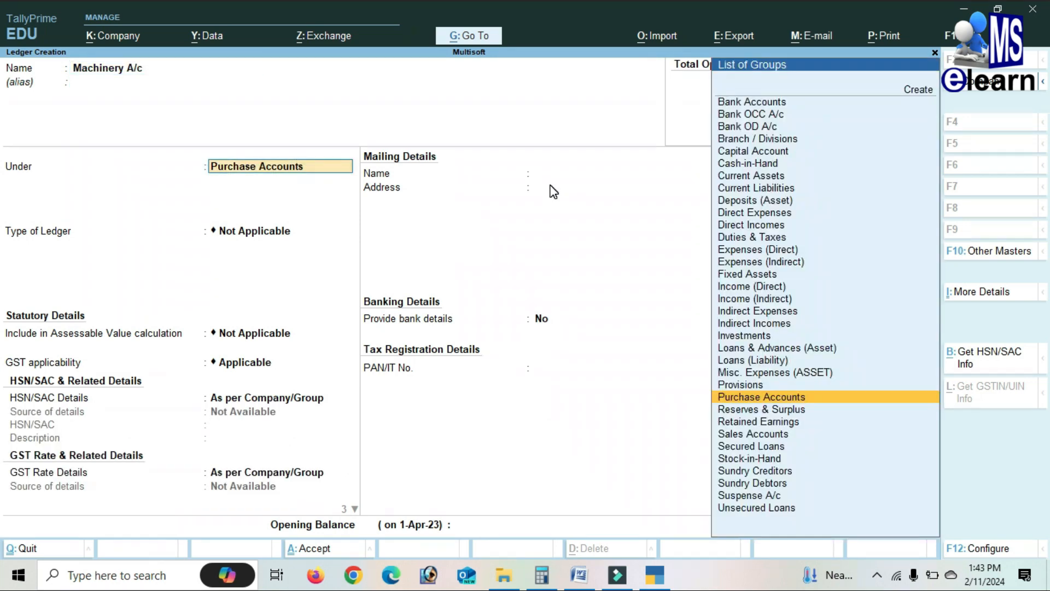
pyautogui.write('F')
pyautogui.press('Return')
# Accept the default statutory, mailing, banking and tax details for Machinery A/c, save it and leave ledger creation
pyautogui.press('Return')
pyautogui.press('Return')
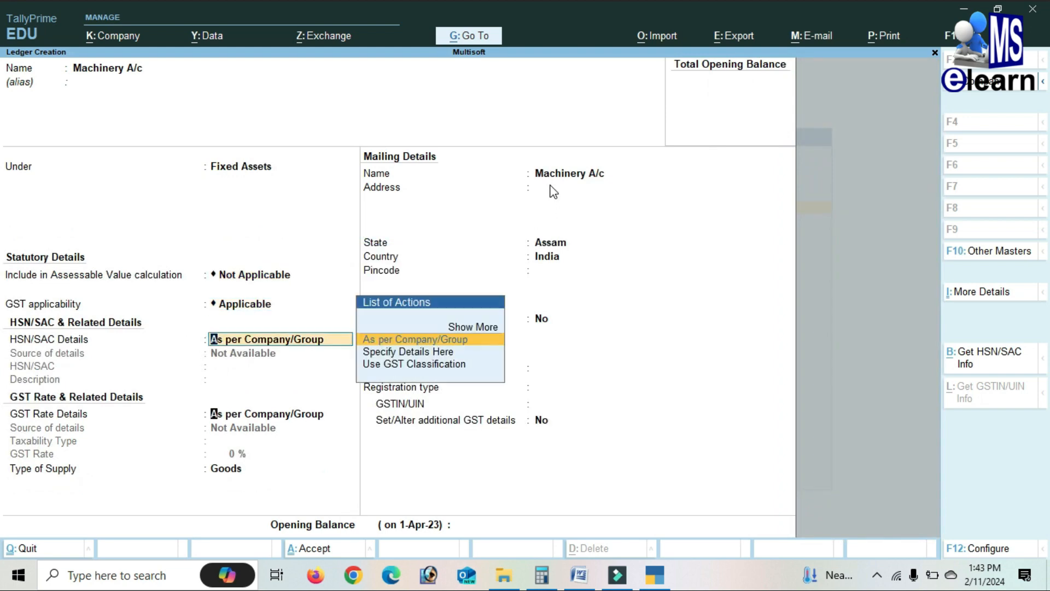
pyautogui.press('Return')
pyautogui.press('Return')
pyautogui.press('Return')
pyautogui.press('Return')
pyautogui.press('Return')
pyautogui.press('Return')
pyautogui.press('Return')
pyautogui.press('Return')
pyautogui.press('Return')
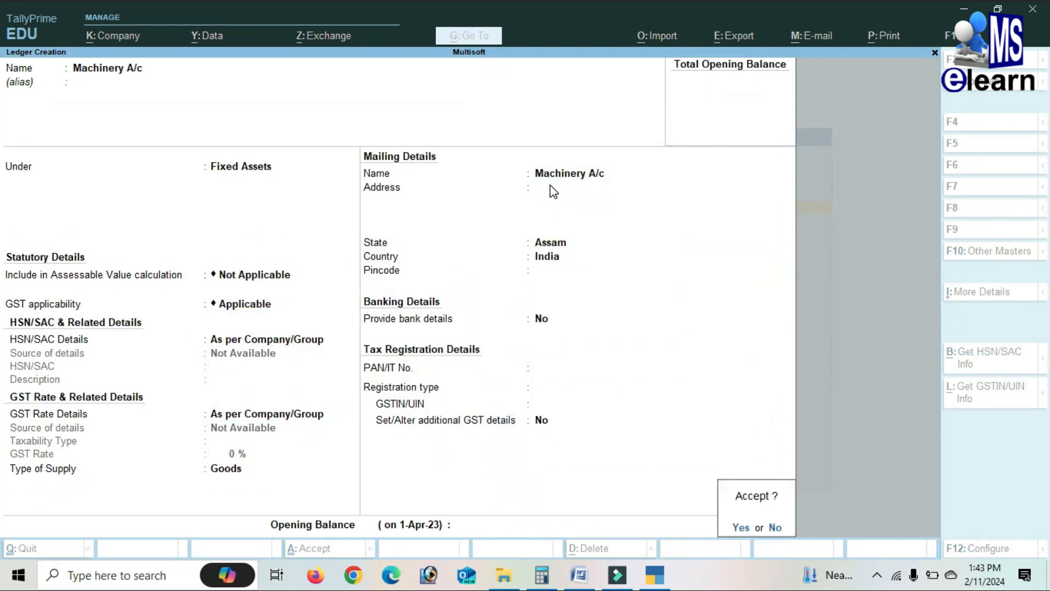
pyautogui.press('Return')
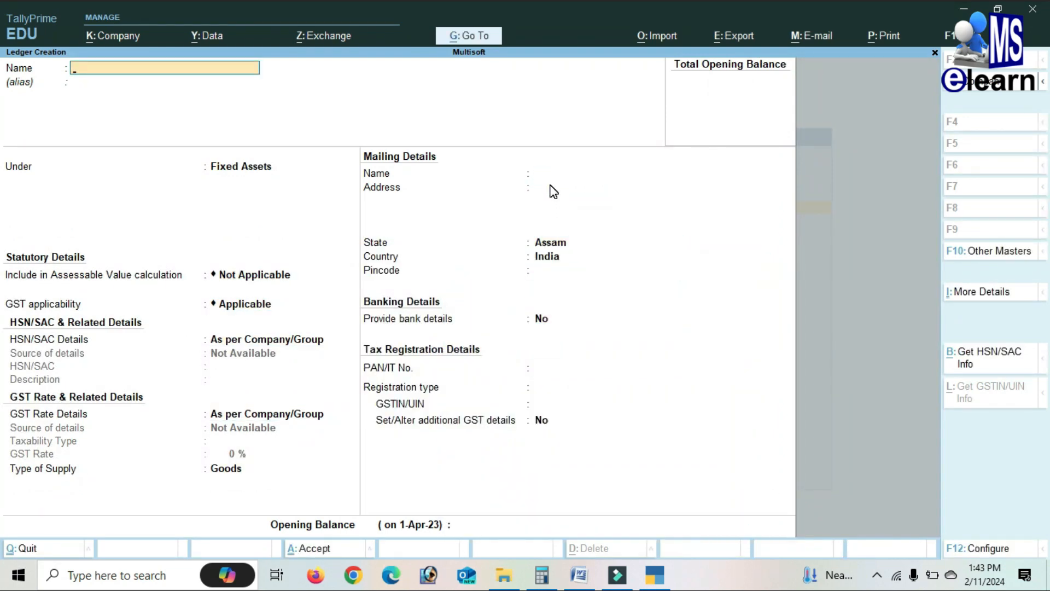
pyautogui.press('Escape')
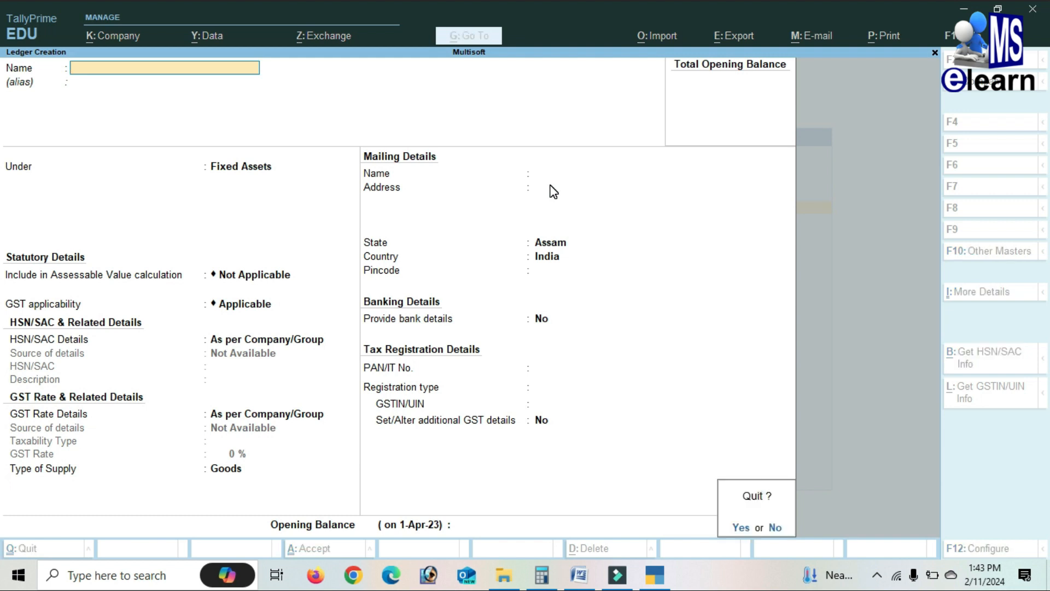
pyautogui.press('Return')
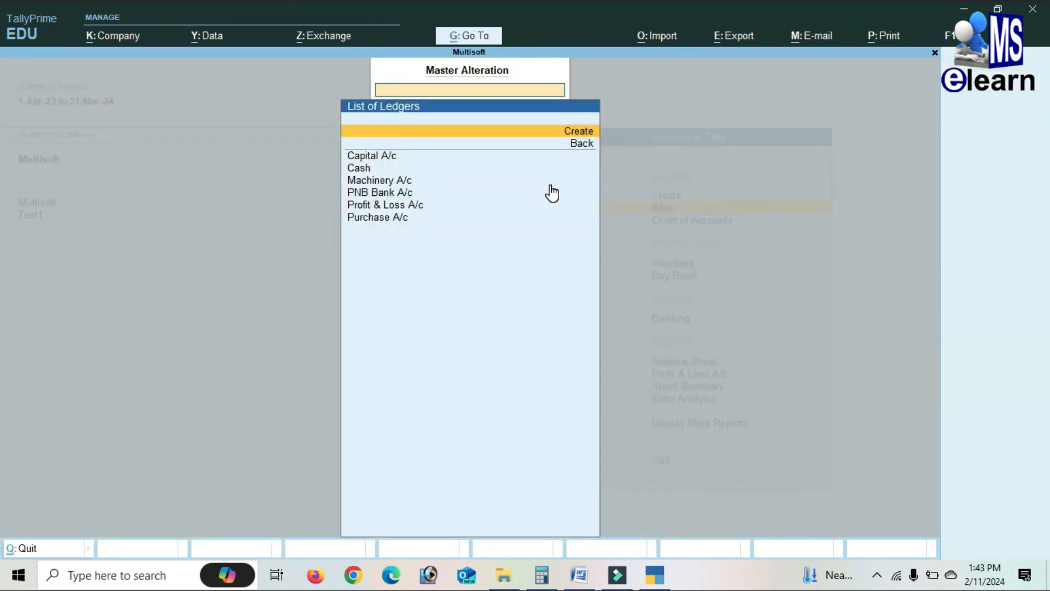
# Review the predefined voucher types available for alteration, then return to the Gateway of Tally
pyautogui.press('Escape')
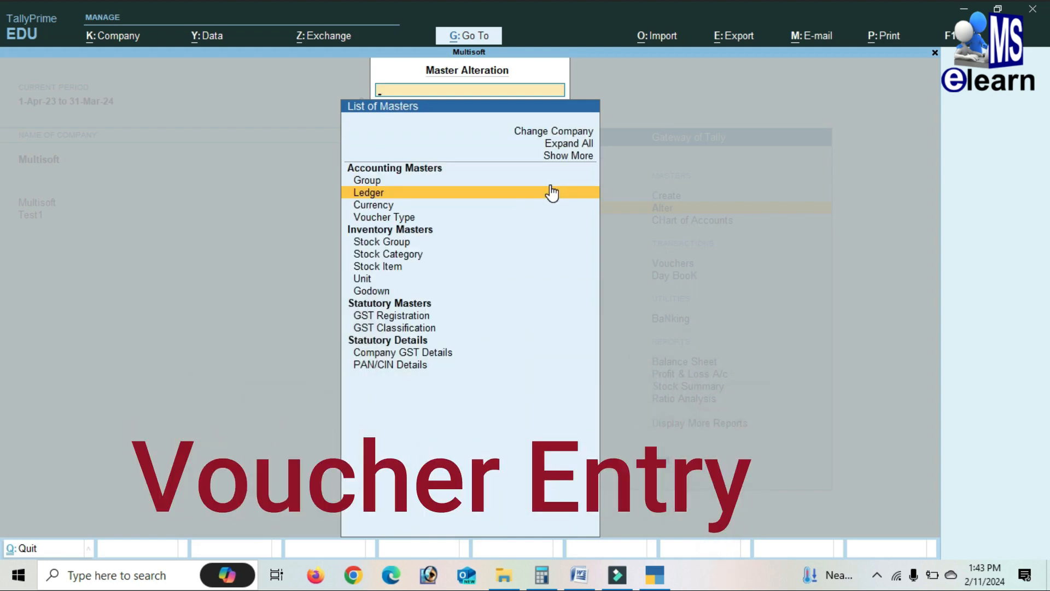
pyautogui.press('Down')
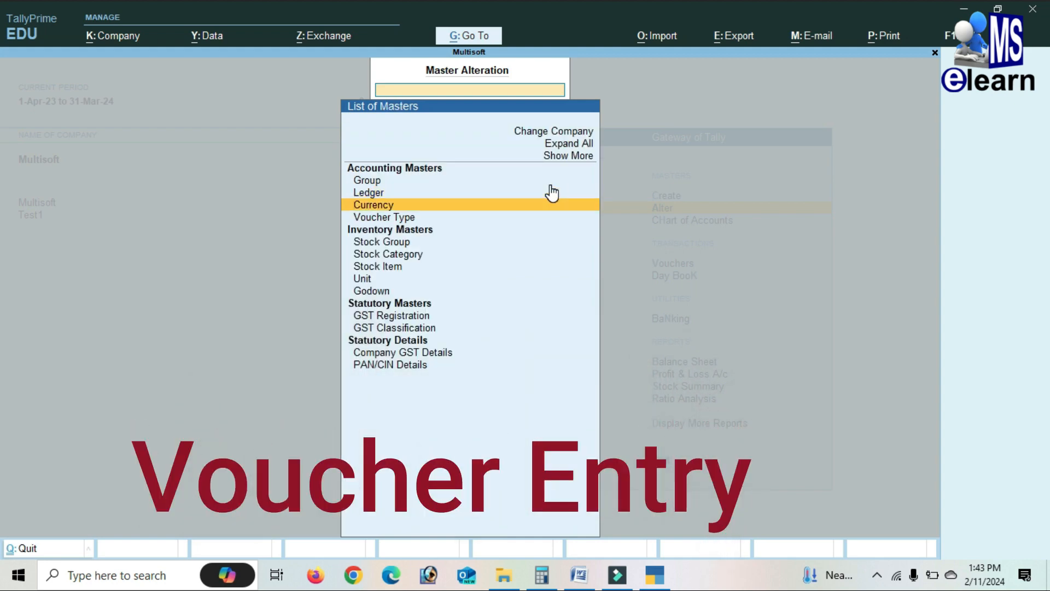
pyautogui.press('Down')
pyautogui.press('Return')
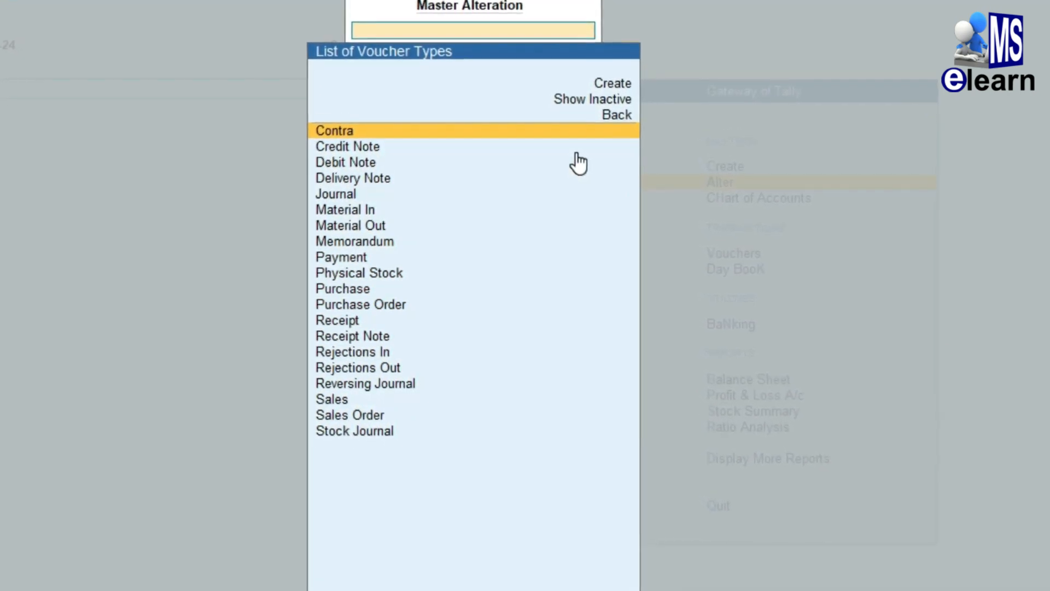
pyautogui.press('Escape')
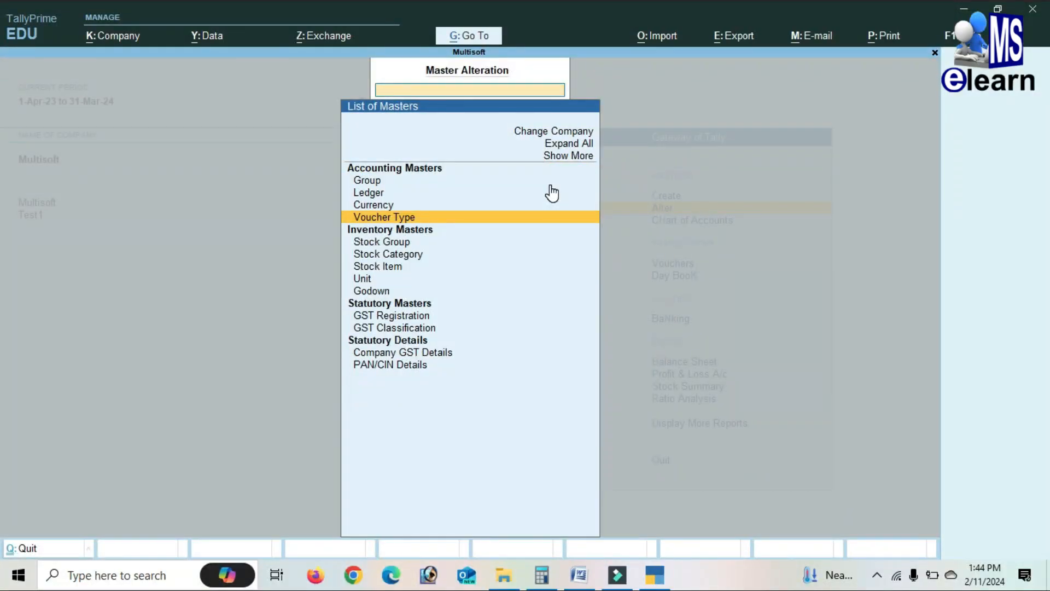
pyautogui.press('Escape')
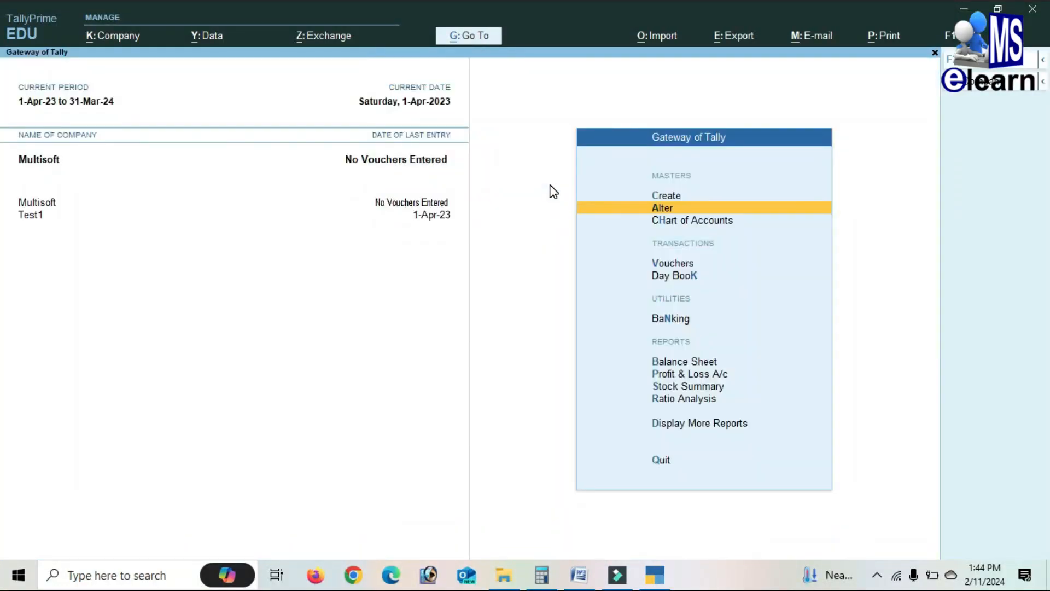
# Start a receipt voucher dated 1-Apr-23 and credit Capital A/c with 5,00,000
pyautogui.press('Down')
pyautogui.press('Down')
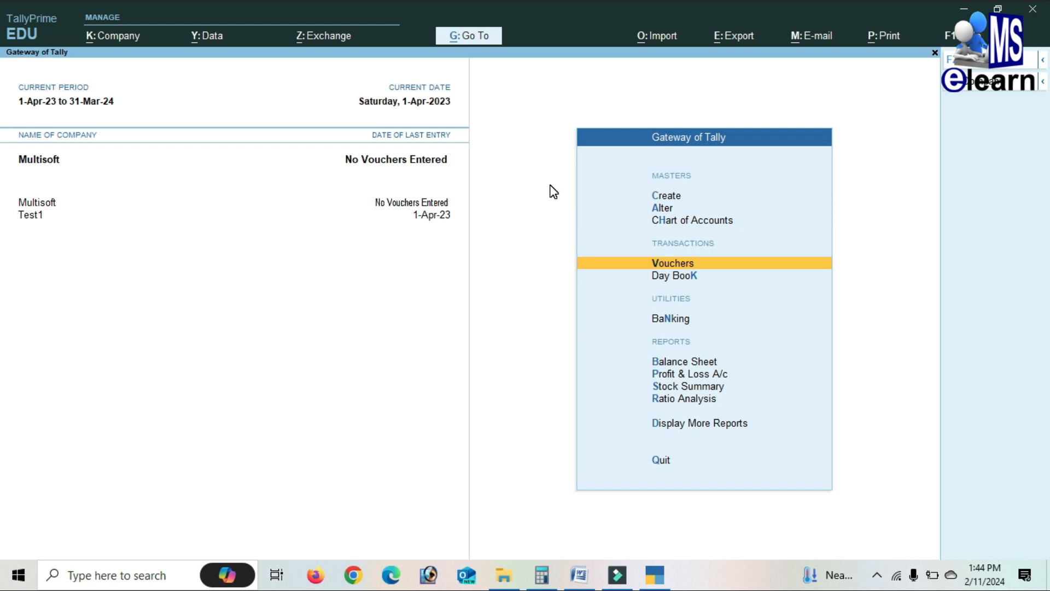
pyautogui.press('Return')
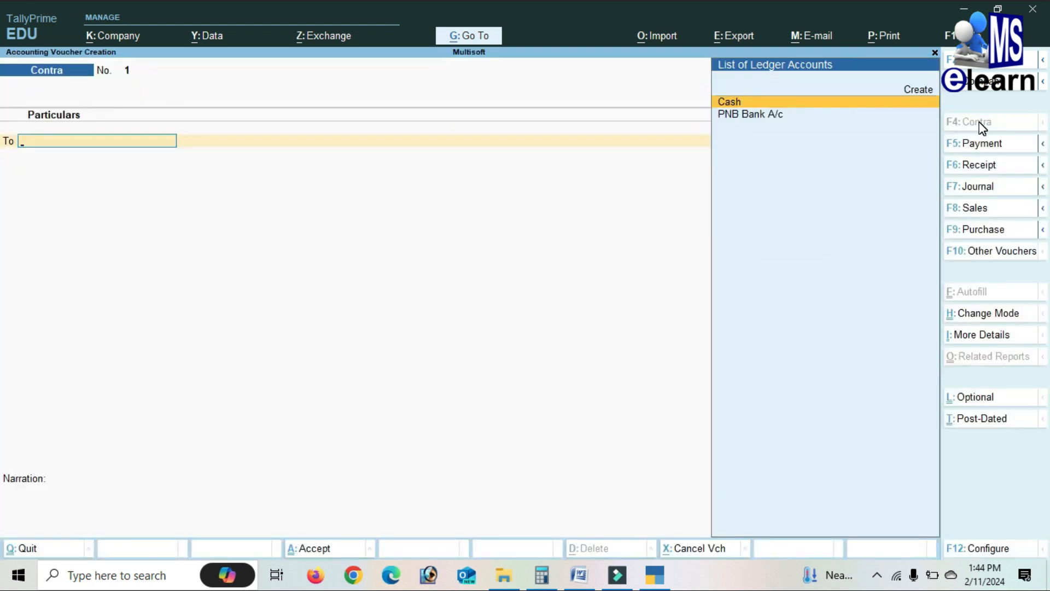
pyautogui.click(993, 165)
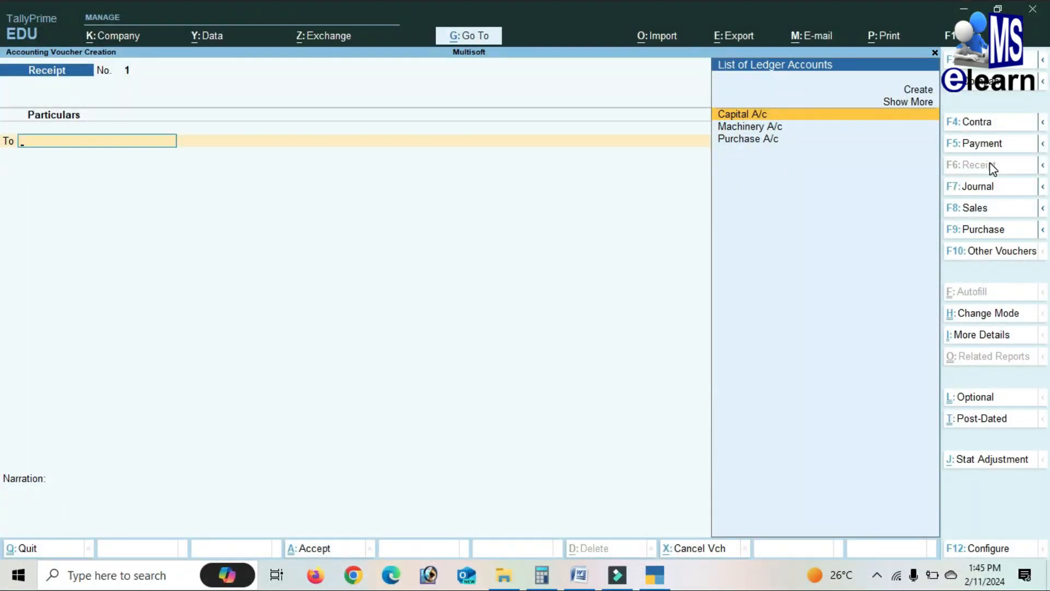
pyautogui.press('Return')
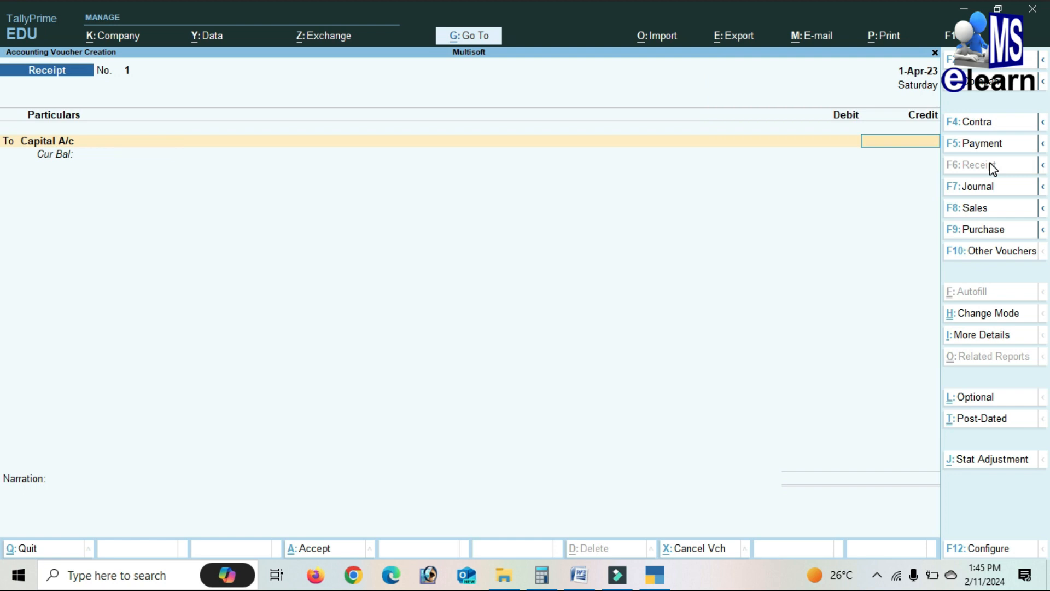
pyautogui.write('500000')
pyautogui.press('Return')
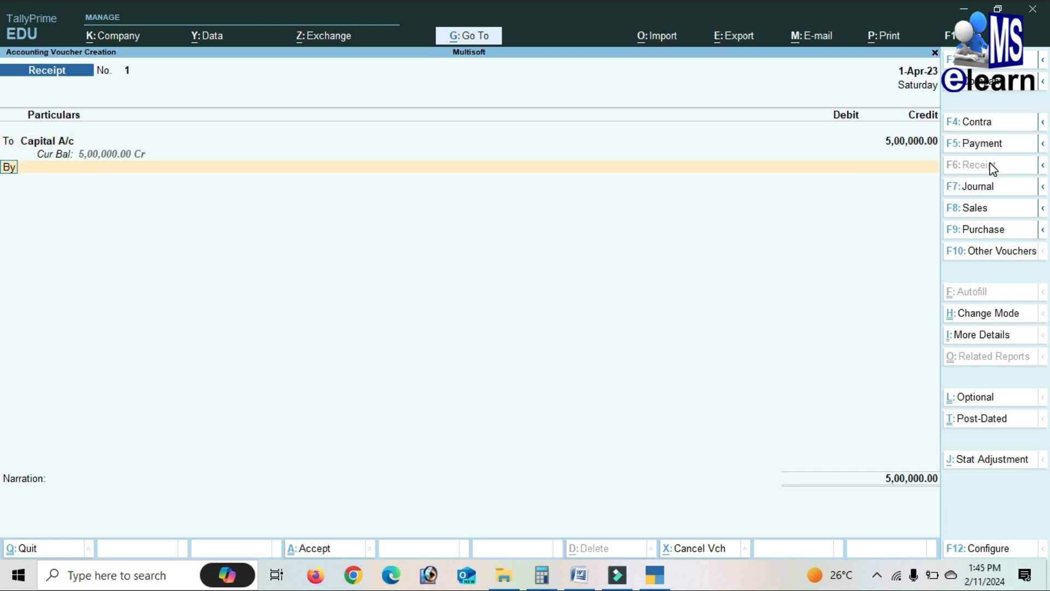
# Debit Cash with 5,00,000 in the receipt voucher, add the narration "being started a business" and save it
pyautogui.press('Return')
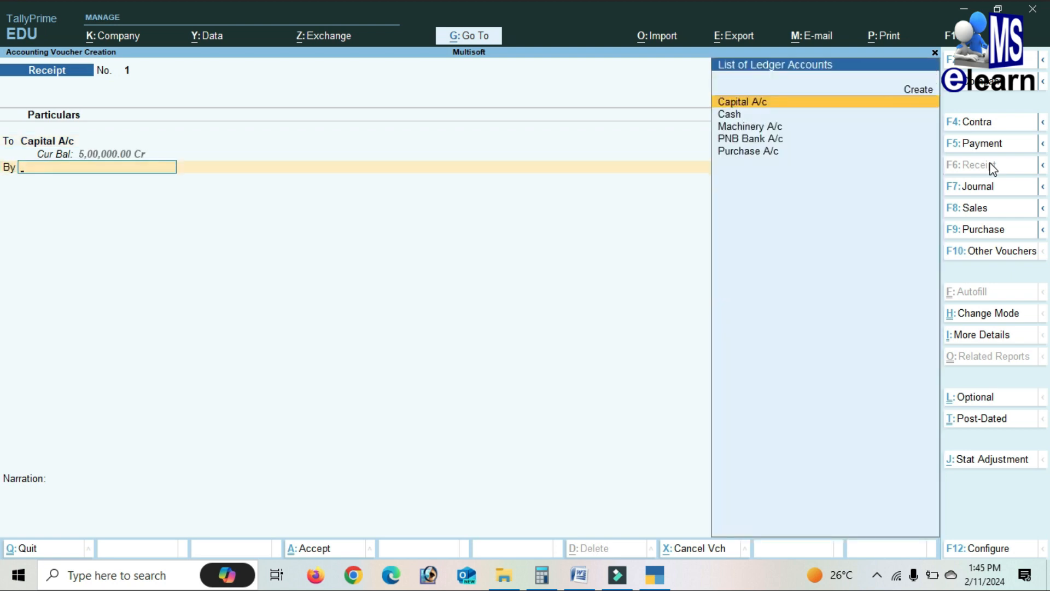
pyautogui.press('Down')
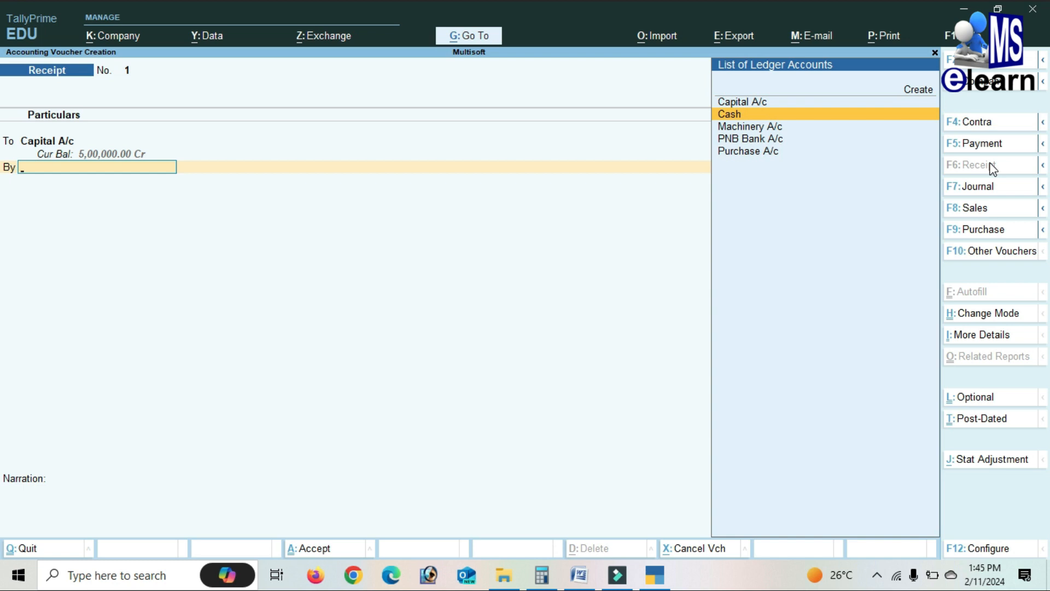
pyautogui.press('Return')
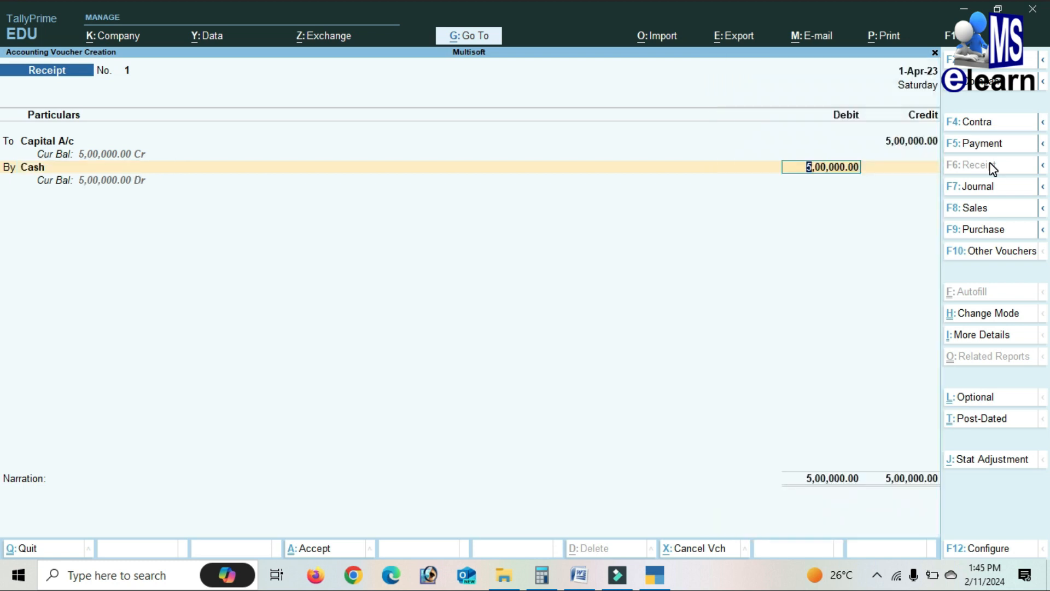
pyautogui.press('Return')
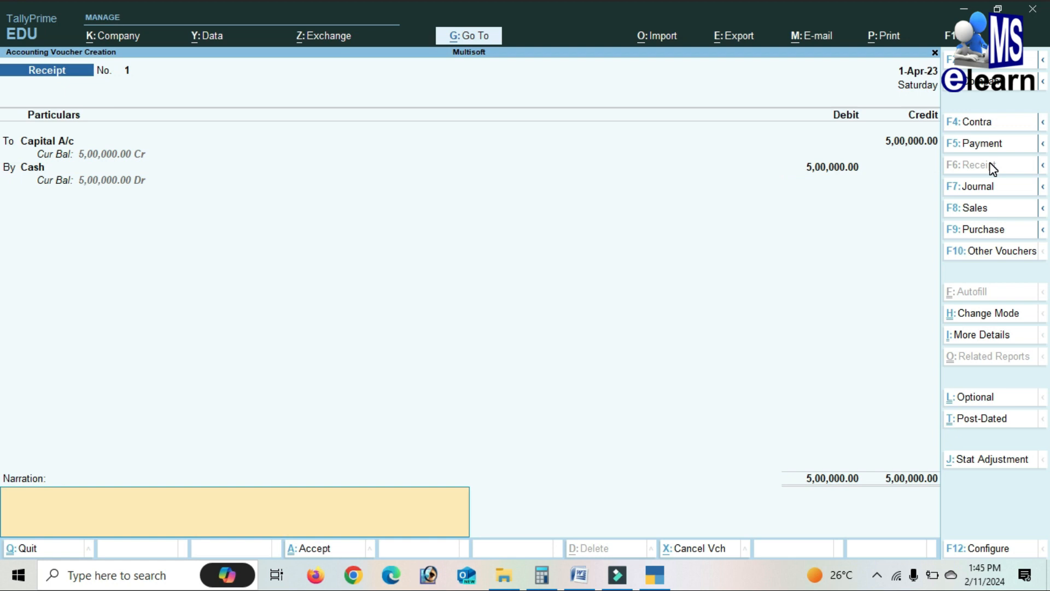
pyautogui.write('being started a business')
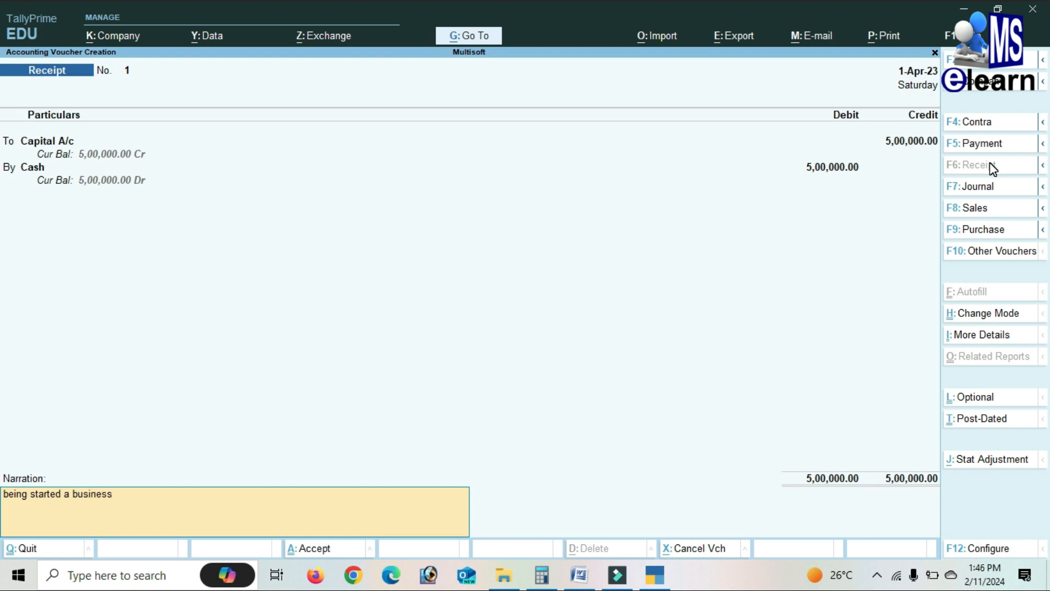
pyautogui.press('Return')
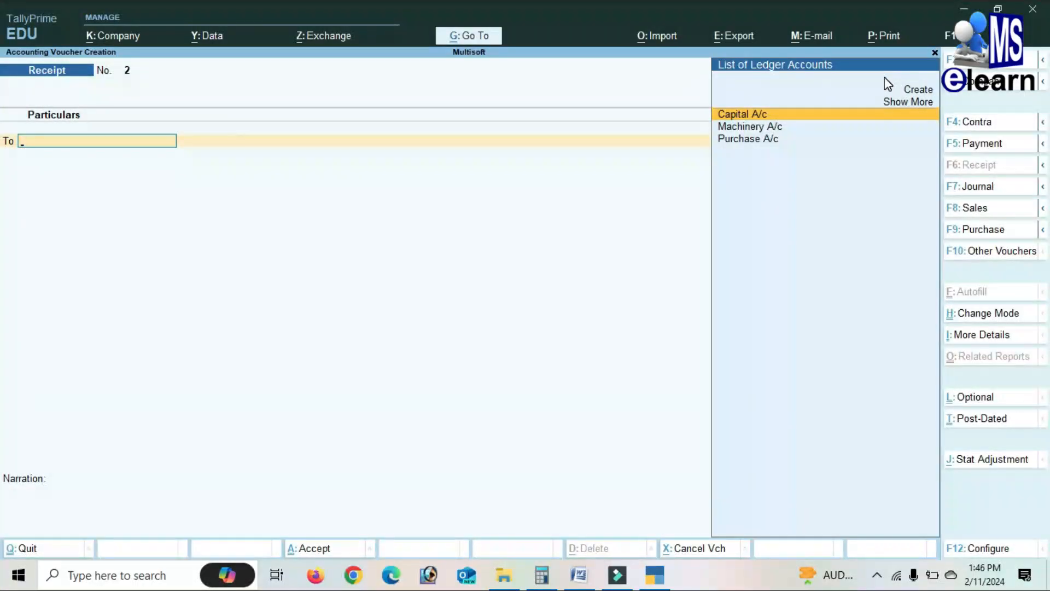
# Start a contra voucher that credits Cash with 25,000 and debits PNB Bank A/c for the same amount
pyautogui.click(980, 126)
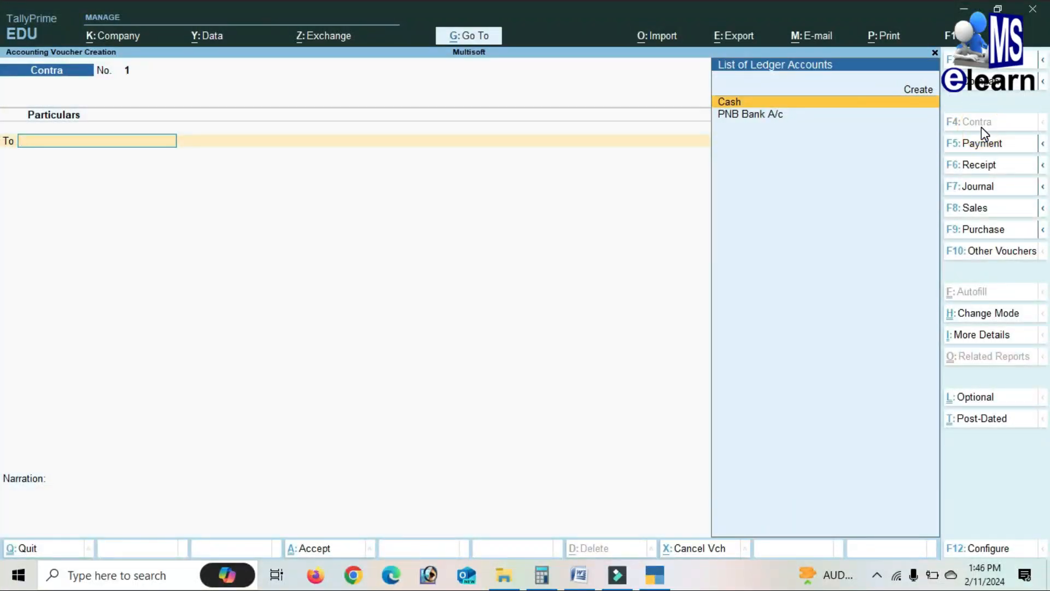
pyautogui.press('Return')
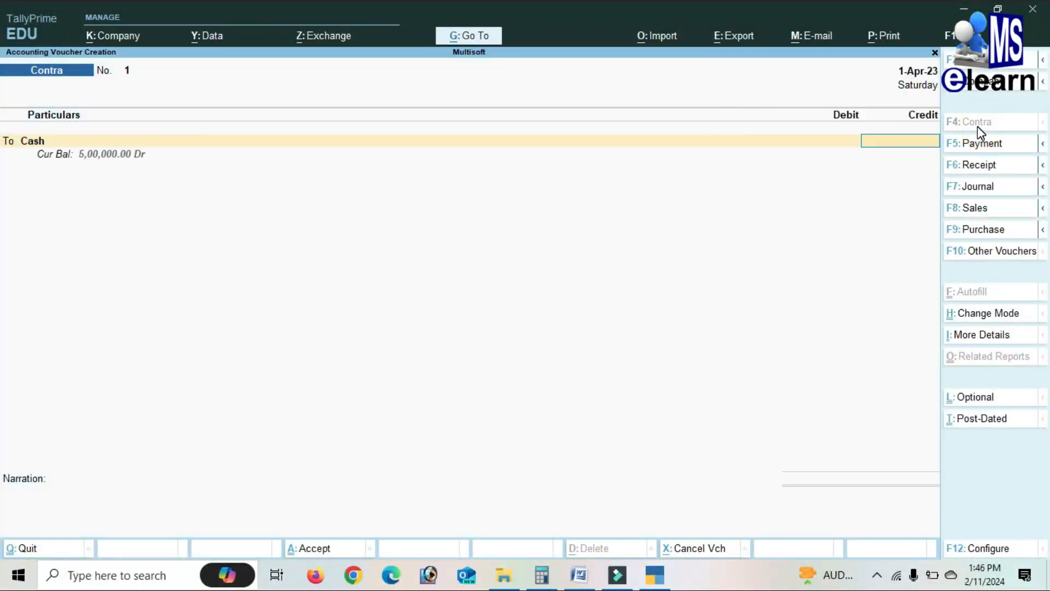
pyautogui.write('25000')
pyautogui.press('Return')
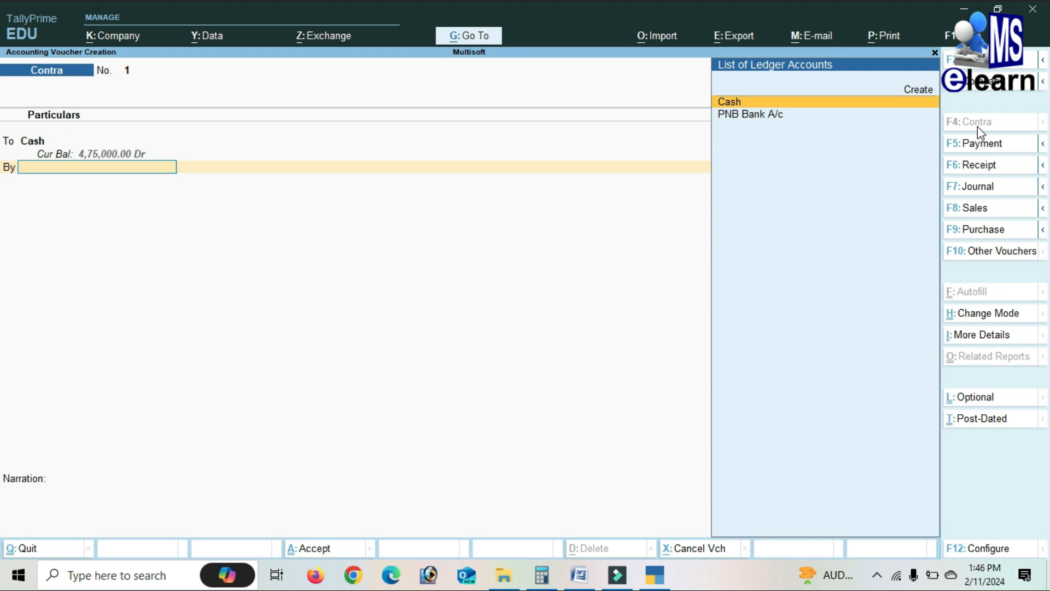
pyautogui.press('Down')
pyautogui.press('Return')
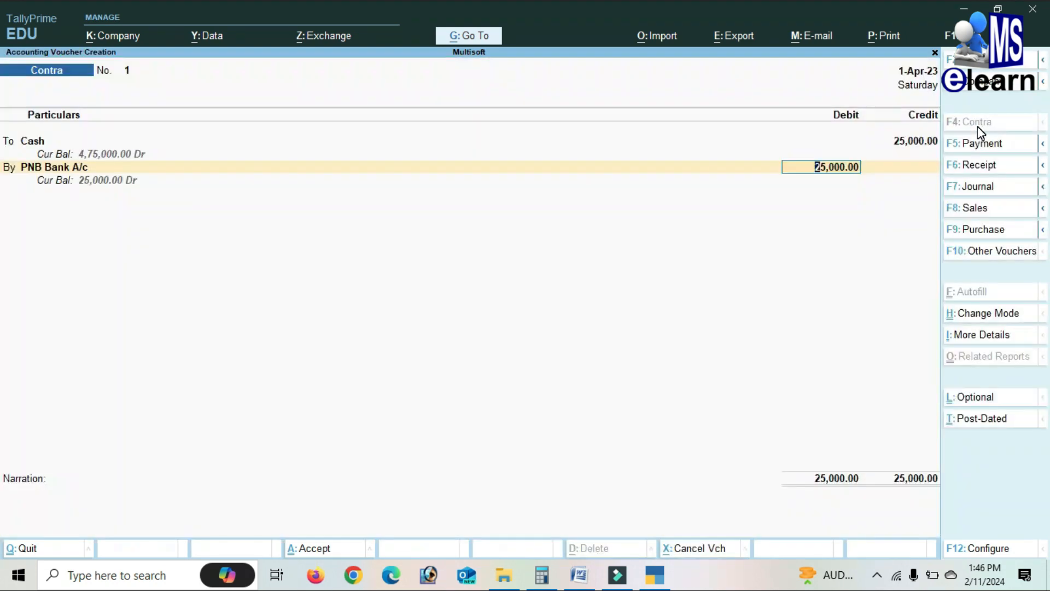
# Accept the default Cash bank allocation for PNB Bank A/c and save the contra voucher without a narration
pyautogui.press('Return')
pyautogui.press('Return')
pyautogui.press('Return')
pyautogui.press('Return')
pyautogui.press('Return')
pyautogui.press('Return')
pyautogui.press('Return')
pyautogui.press('Return')
pyautogui.press('Return')
pyautogui.press('Return')
pyautogui.press('Return')
pyautogui.press('Return')
pyautogui.press('Return')
pyautogui.press('Return')
pyautogui.press('Return')
pyautogui.press('Return')
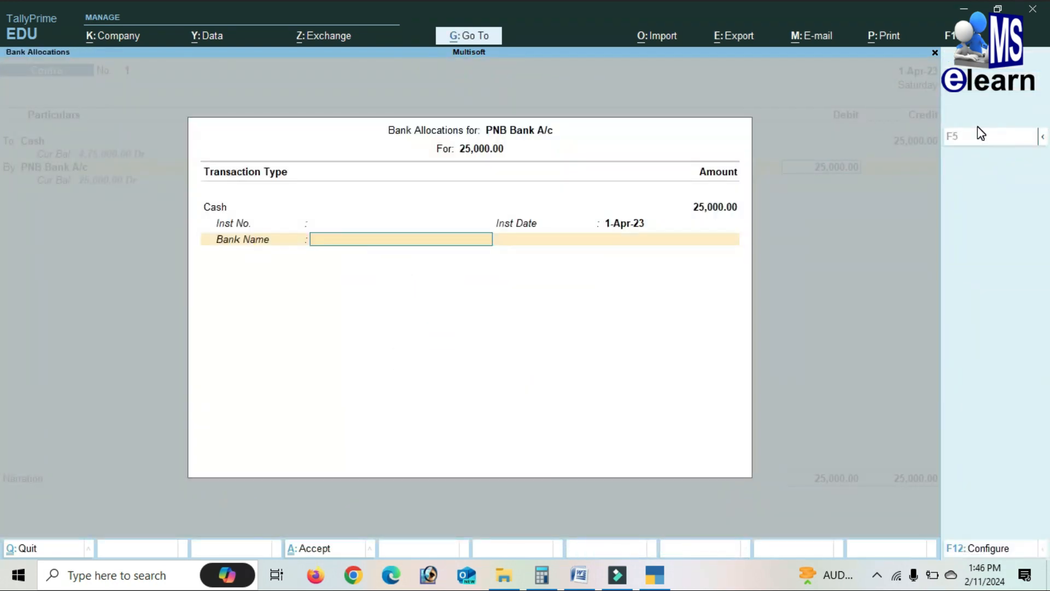
pyautogui.press('Return')
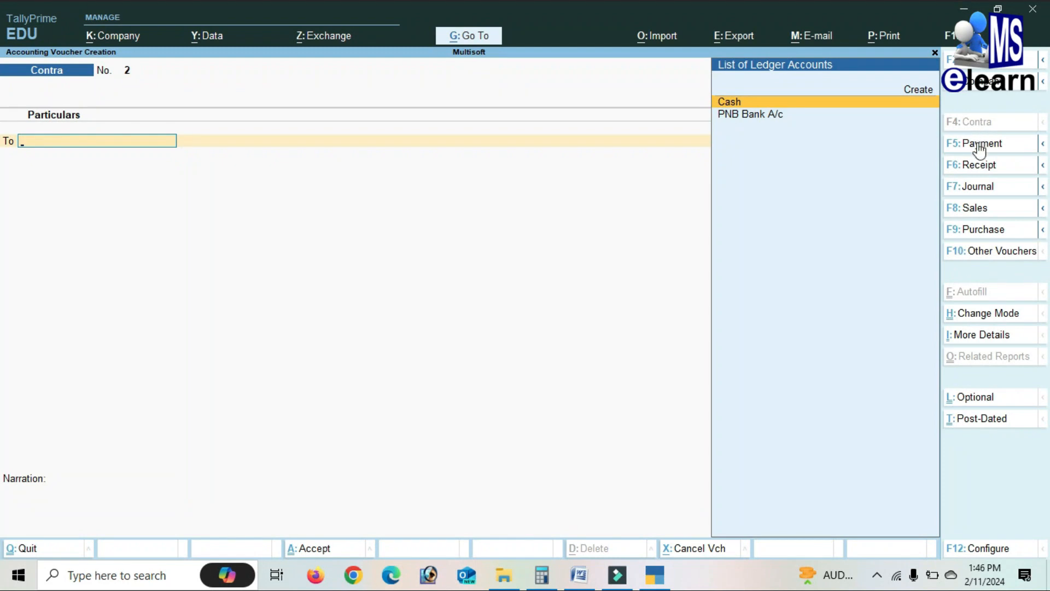
# Start a payment voucher and debit Purchase A/c with 50,000
pyautogui.click(978, 151)
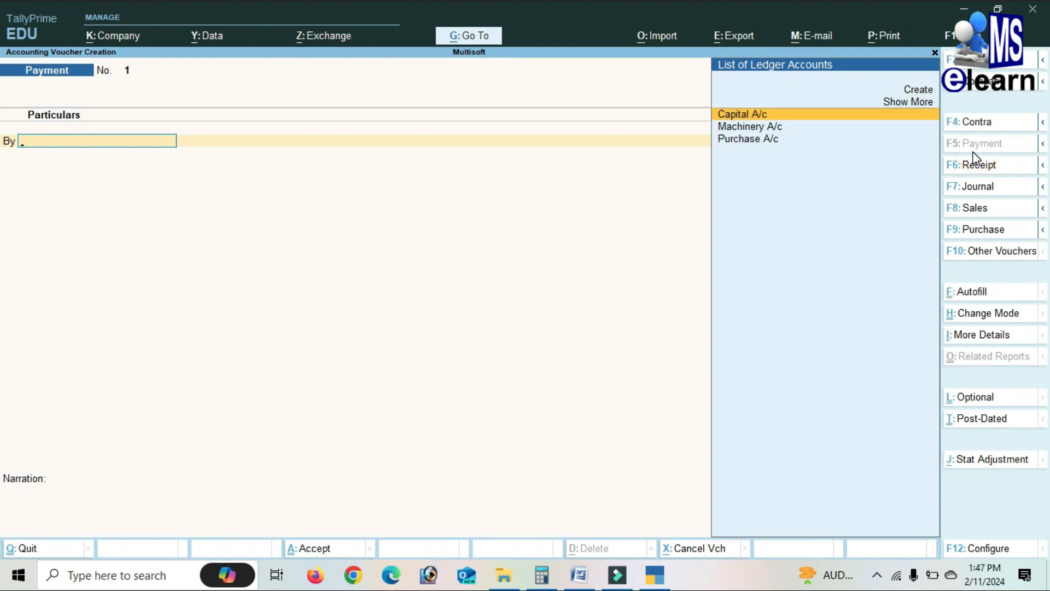
pyautogui.press('Down')
pyautogui.press('Down')
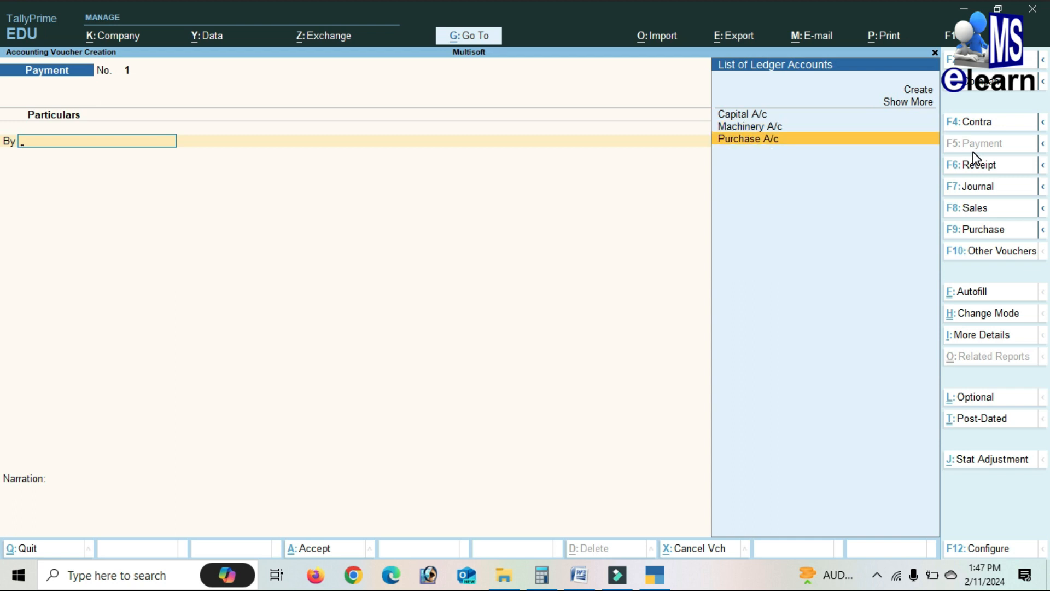
pyautogui.press('Return')
pyautogui.press('Escape')
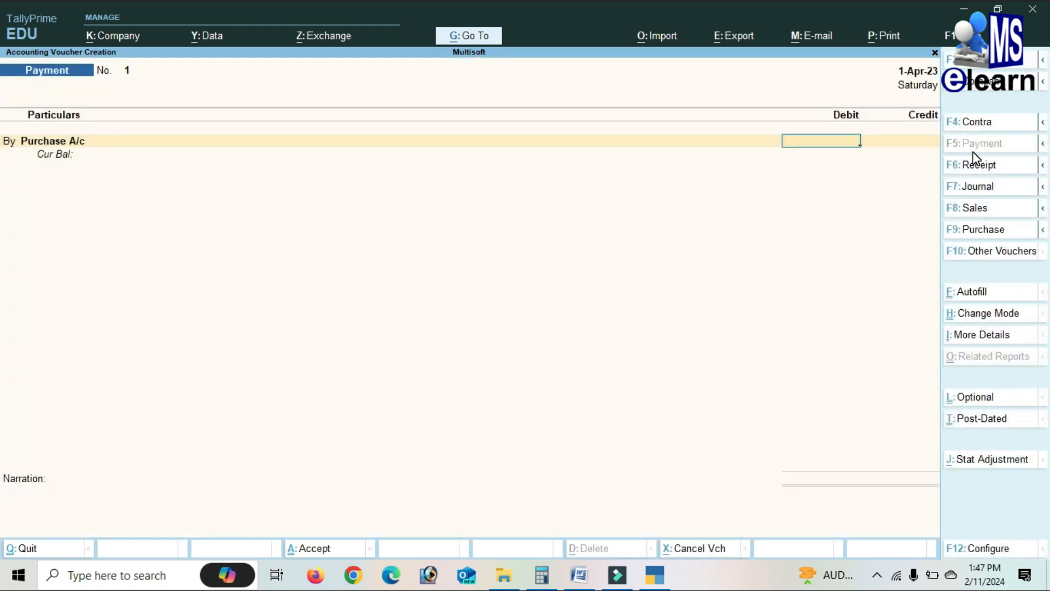
pyautogui.write('50000')
pyautogui.press('Return')
pyautogui.press('Return')
pyautogui.press('Return')
pyautogui.press('Return')
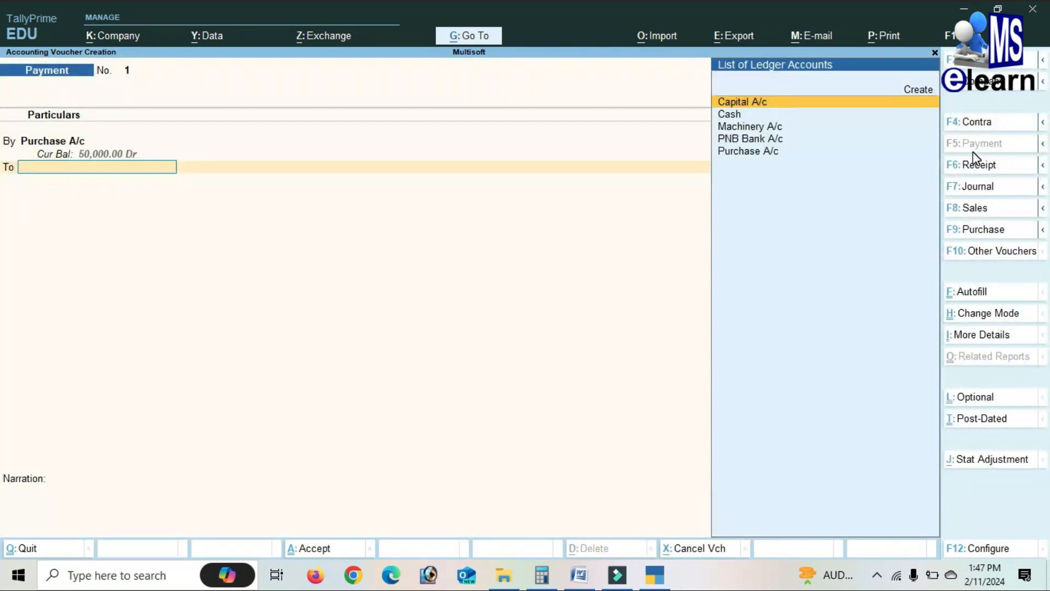
# Credit Cash with 50,000 for the purchase payment and save the voucher without a narration
pyautogui.press('Down')
pyautogui.press('Return')
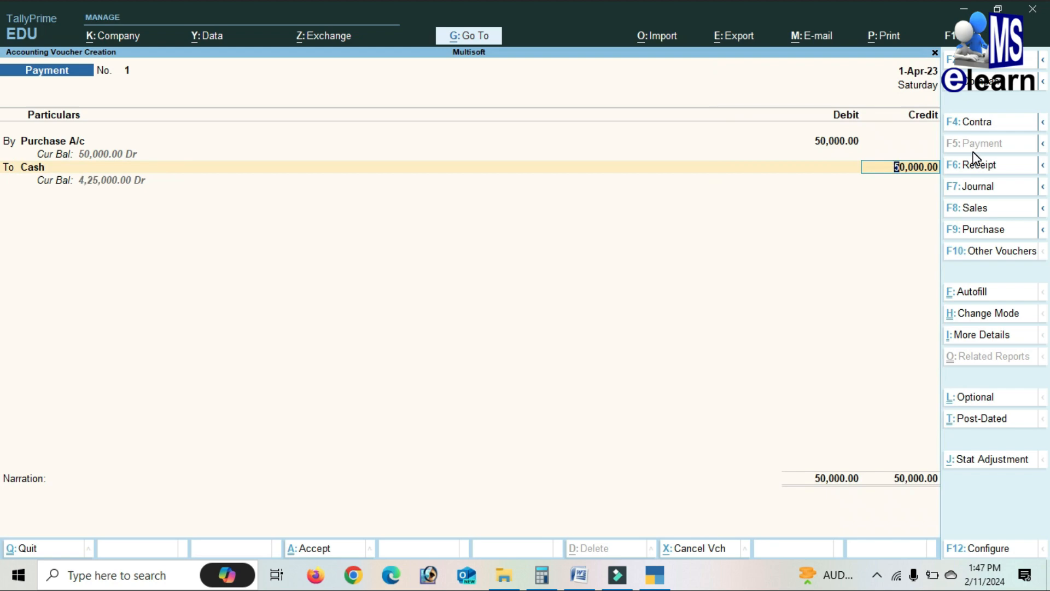
pyautogui.press('Return')
pyautogui.press('Return')
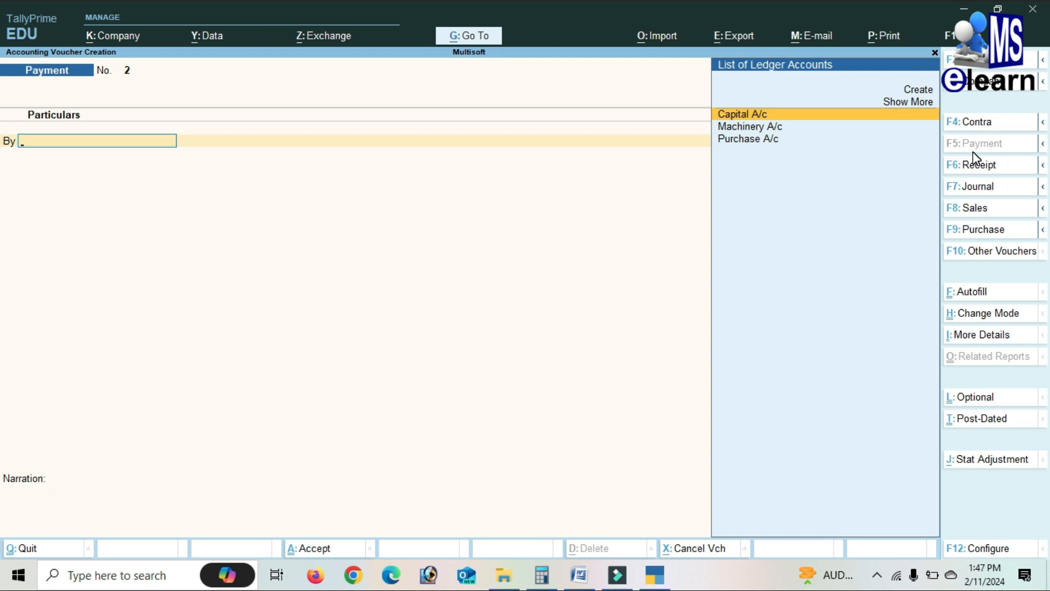
# Debit Machinery A/c with 1,00,000 in the second payment voucher
pyautogui.press('Down')
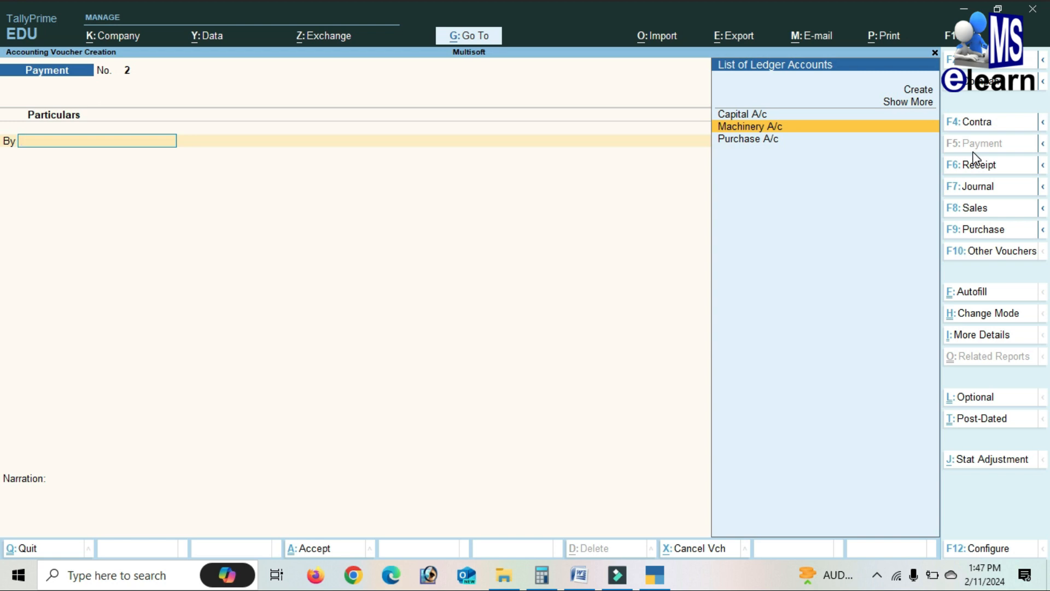
pyautogui.press('Return')
pyautogui.write('100000')
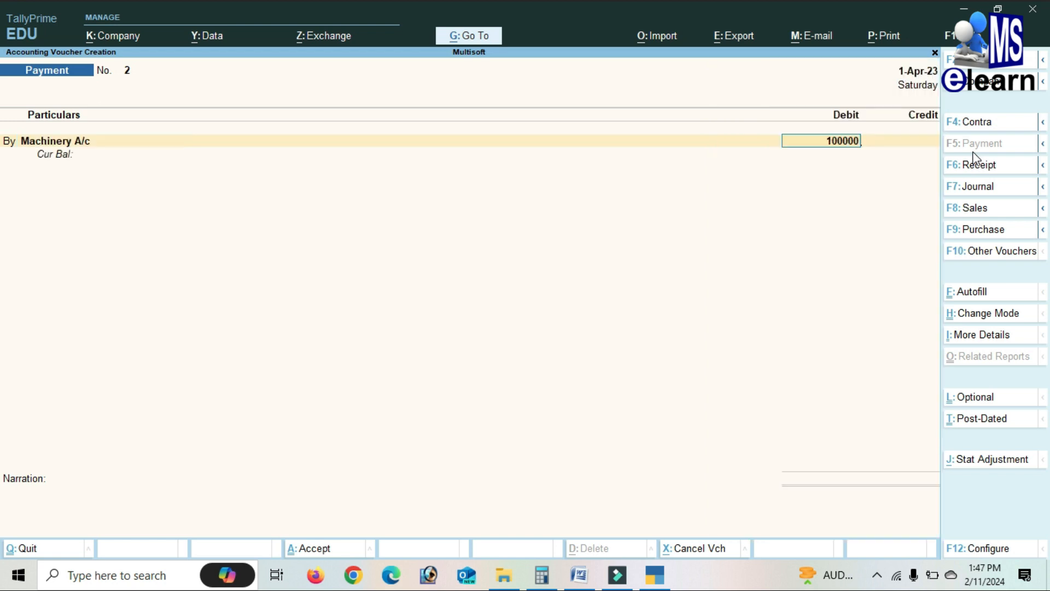
pyautogui.press('Return')
pyautogui.press('Return')
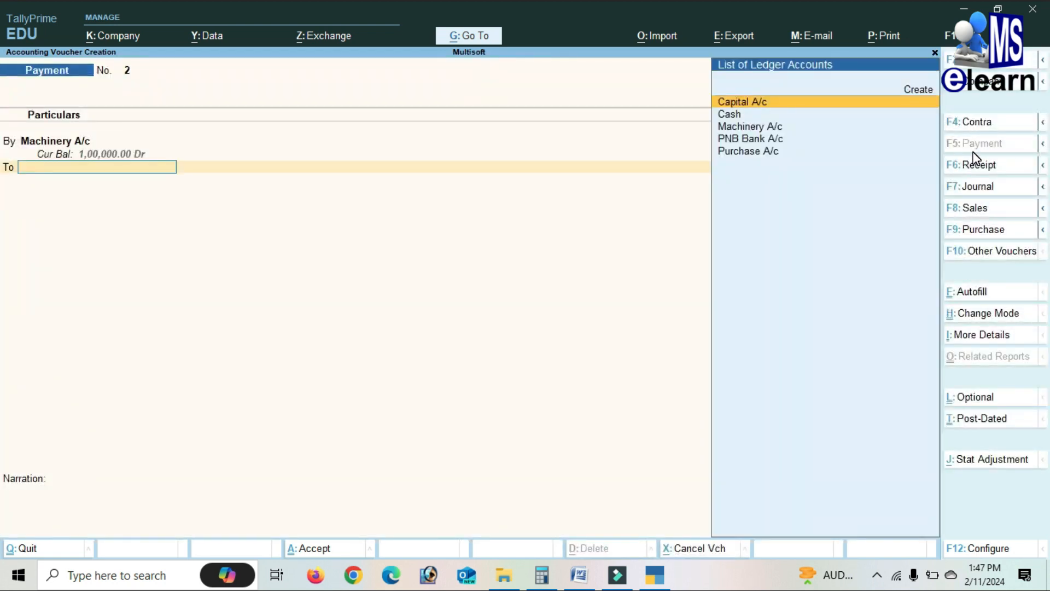
# Credit Cash with 1,00,000 for the machinery payment and save the voucher without a narration
pyautogui.press('Down')
pyautogui.press('Return')
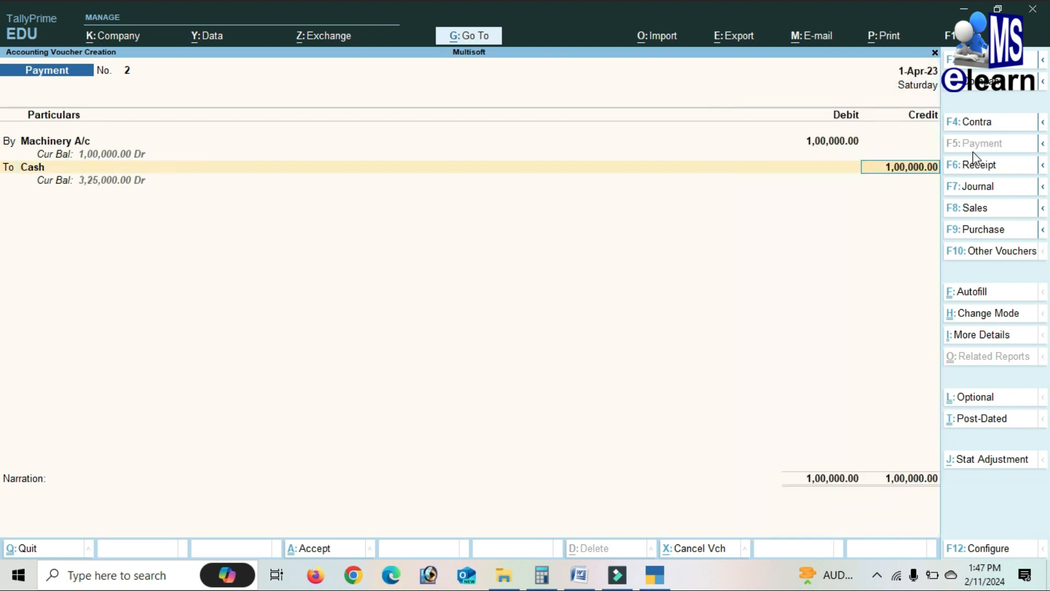
pyautogui.press('Return')
pyautogui.press('Return')
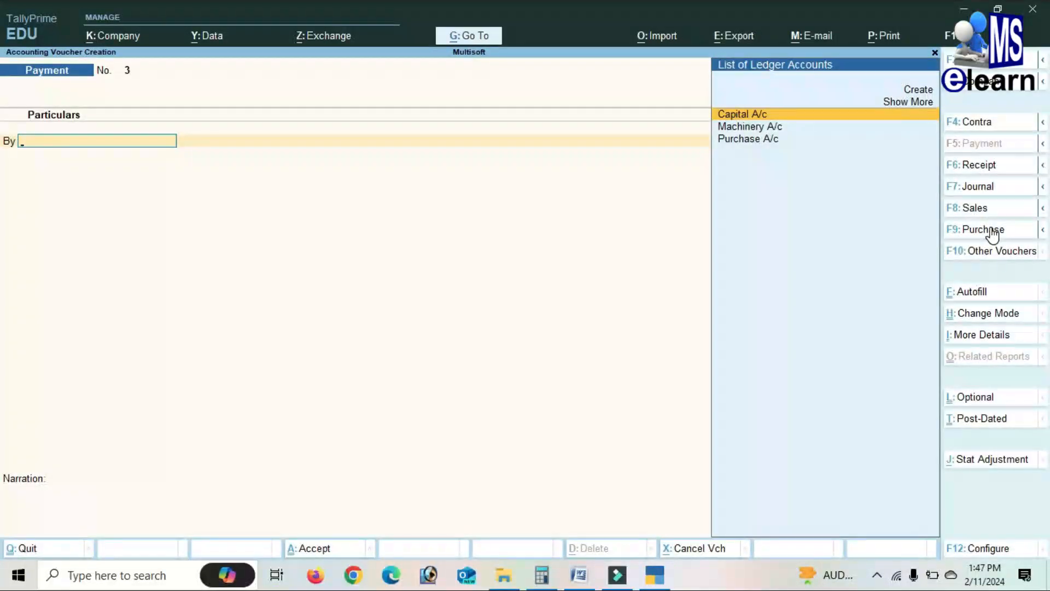
# Start a purchase voucher in debit/credit voucher mode with supplier invoice number 01 dated 1-Apr-23
pyautogui.click(983, 229)
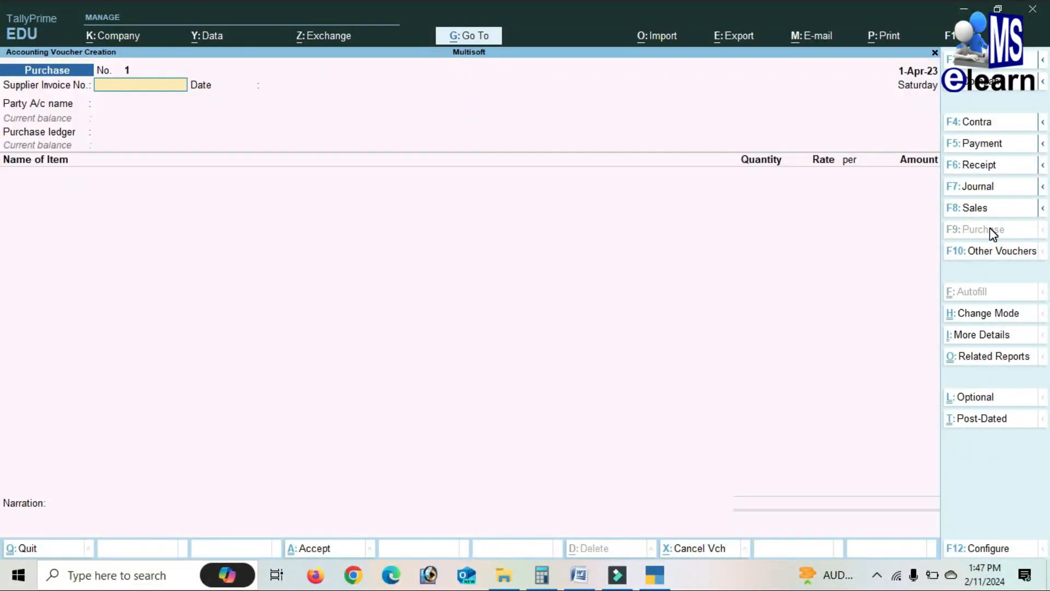
pyautogui.click(993, 315)
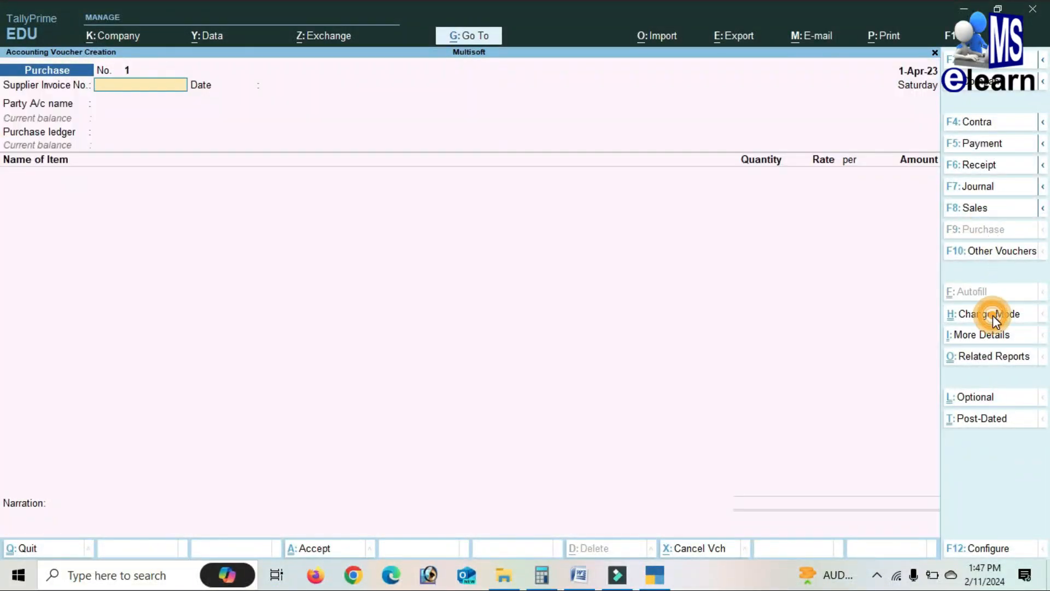
pyautogui.click(391, 156)
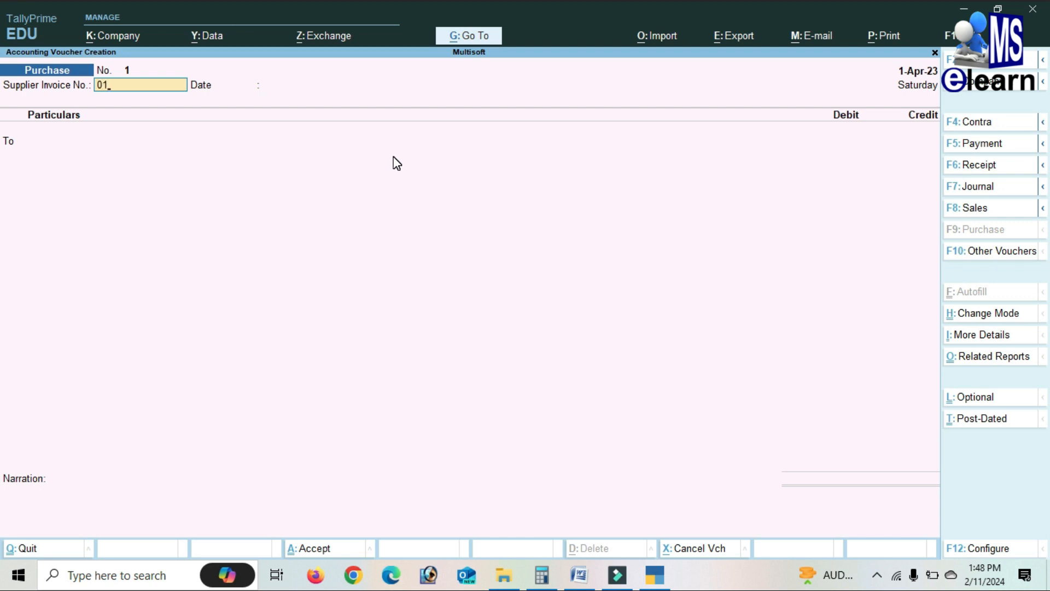
pyautogui.write('01')
pyautogui.press('Return')
pyautogui.press('Return')
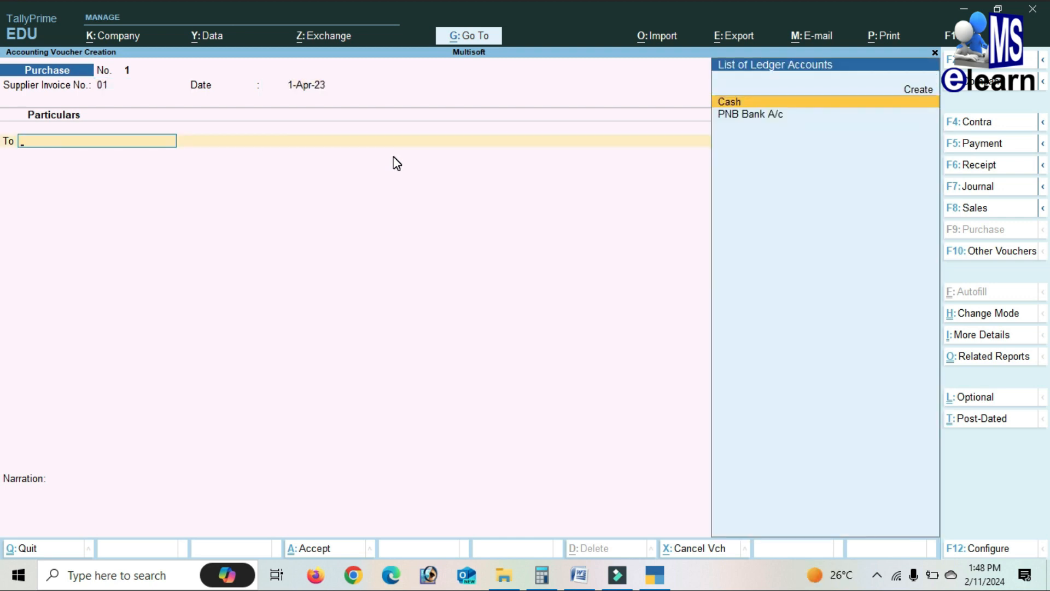
# Create a party ledger named after the supplier from within the purchase voucher and assign it to the Sundry Creditors group
pyautogui.hotkey('alt', 'c')
pyautogui.write('M/s Rahi')
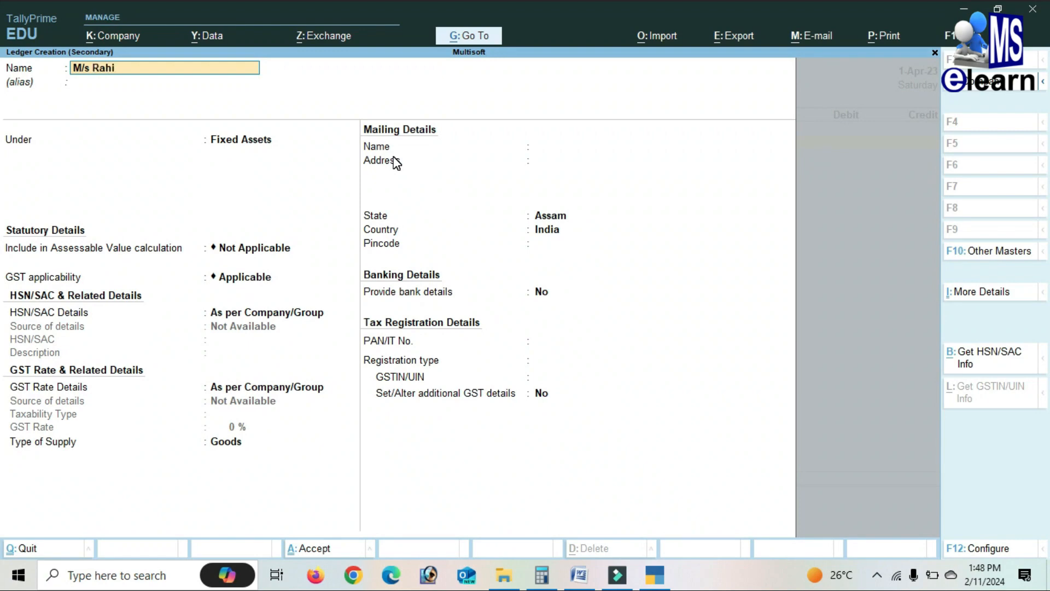
pyautogui.write('m a/c')
pyautogui.press('Return')
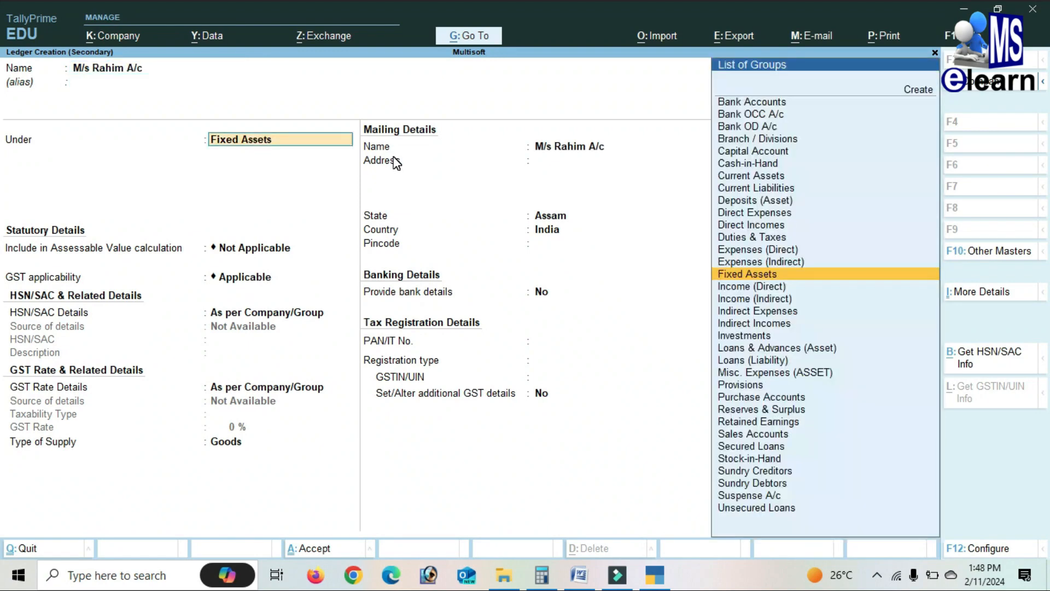
pyautogui.write('sun')
pyautogui.press('Return')
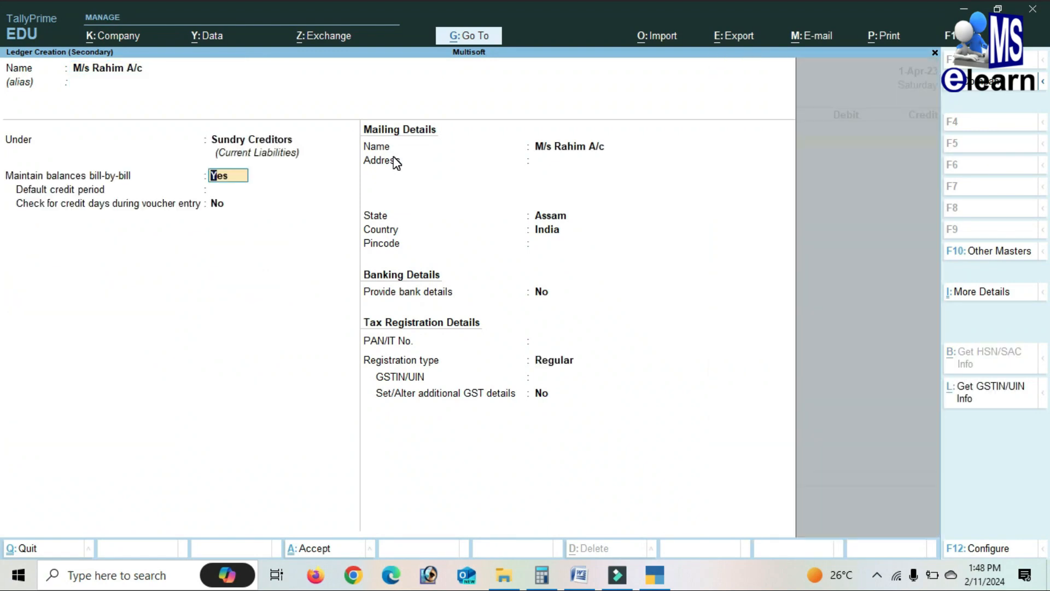
# Keep the default bill-by-bill, mailing, banking and tax details for the supplier's ledger and save it
pyautogui.press('Return')
pyautogui.press('Return')
pyautogui.press('Return')
pyautogui.press('Return')
pyautogui.press('Return')
pyautogui.press('Return')
pyautogui.press('Return')
pyautogui.press('Return')
pyautogui.press('Return')
pyautogui.press('Return')
pyautogui.press('Return')
pyautogui.press('Return')
pyautogui.press('Return')
pyautogui.press('Return')
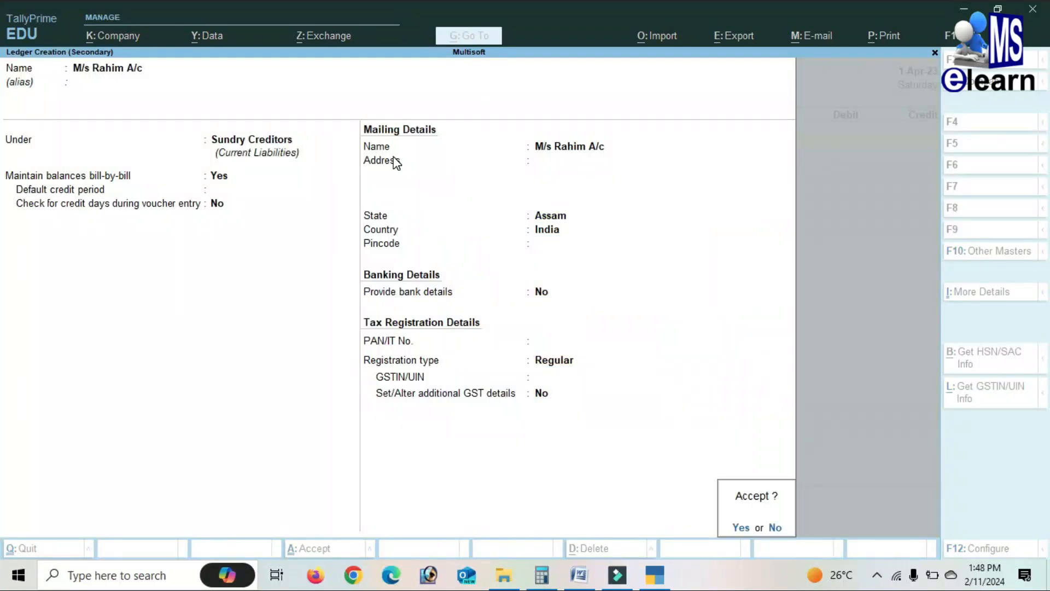
pyautogui.press('Return')
# Leave the receipt details blank and accept the supplier's default party details with Assam as the place of supply
pyautogui.press('Return')
pyautogui.press('Return')
pyautogui.press('Return')
pyautogui.press('Return')
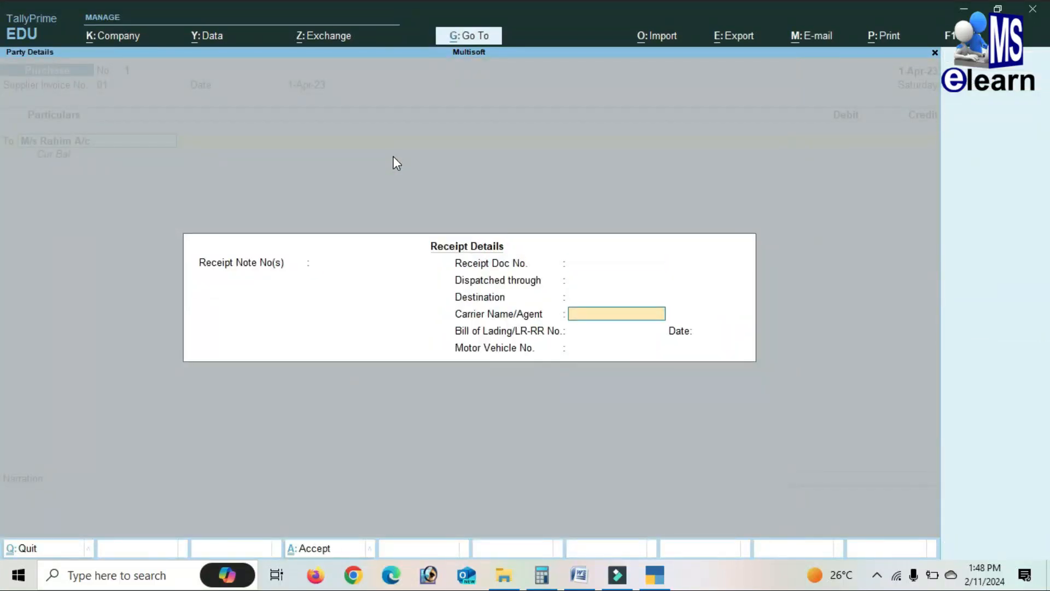
pyautogui.press('Return')
pyautogui.press('Return')
pyautogui.press('Return')
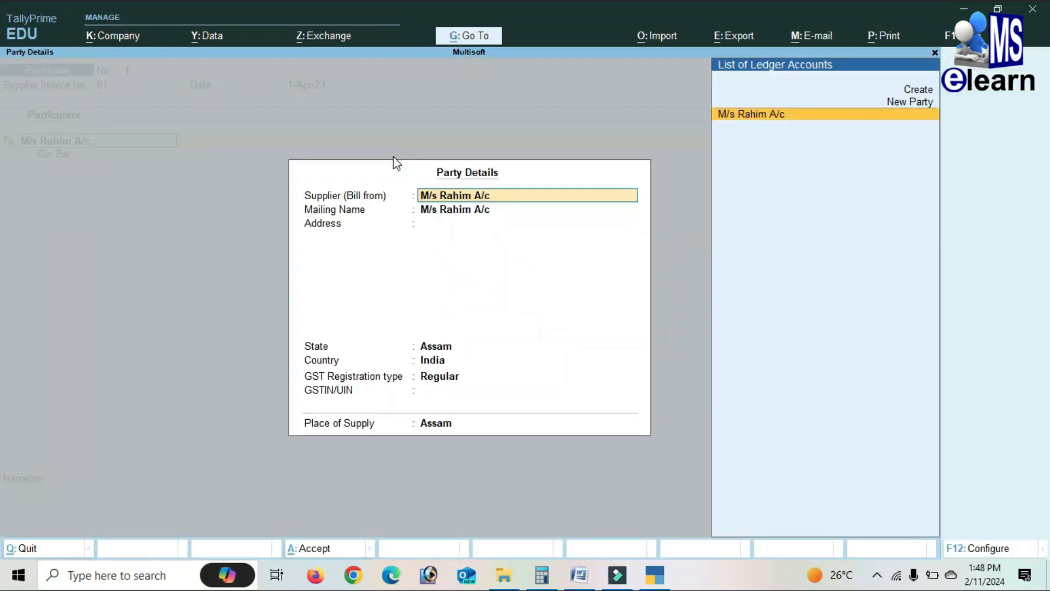
pyautogui.press('Return')
pyautogui.press('Return')
pyautogui.press('Return')
pyautogui.press('Return')
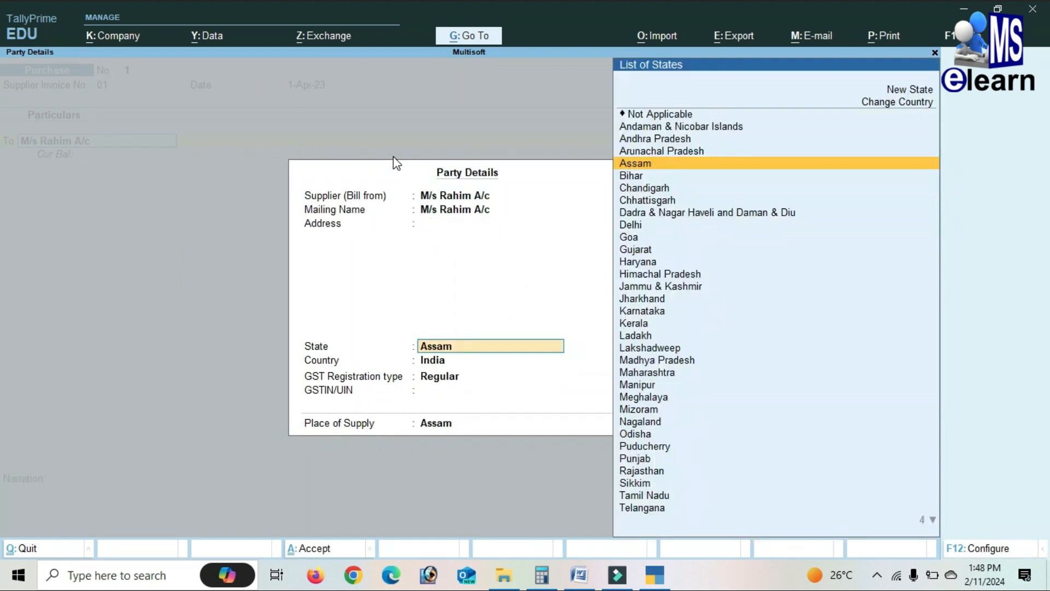
pyautogui.press('Return')
pyautogui.press('Return')
pyautogui.press('Return')
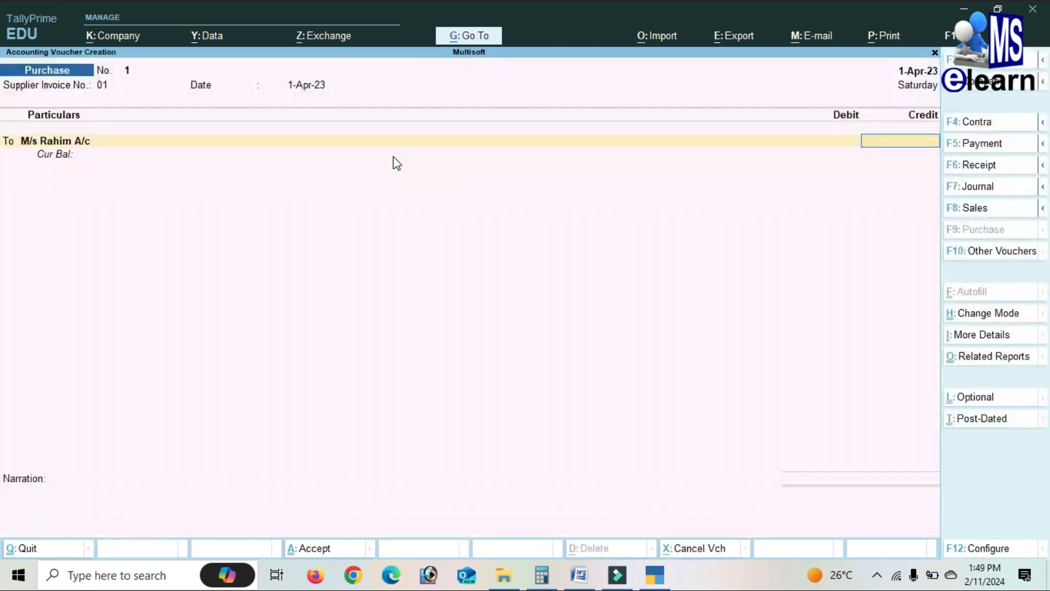
# Credit the supplier's ledger with 60,000 in the purchase voucher and allocate it to New Ref 01
pyautogui.write('60000')
pyautogui.press('Return')
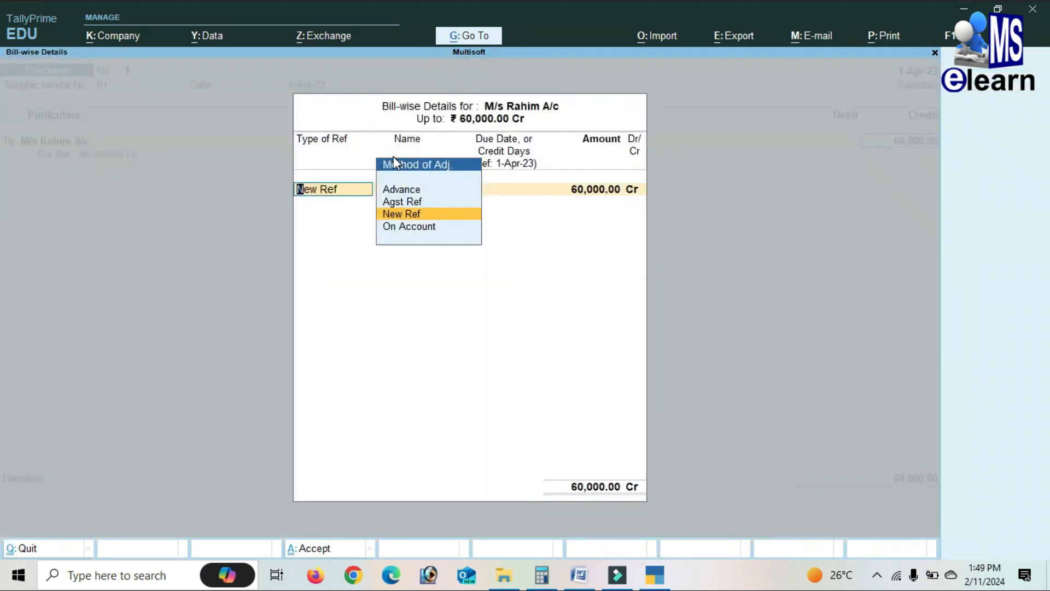
pyautogui.press('Return')
pyautogui.press('Return')
pyautogui.press('Return')
# Debit Purchase A/c with 60,000 without any inventory items and save the purchase voucher without a narration
pyautogui.press('Return')
pyautogui.press('Return')
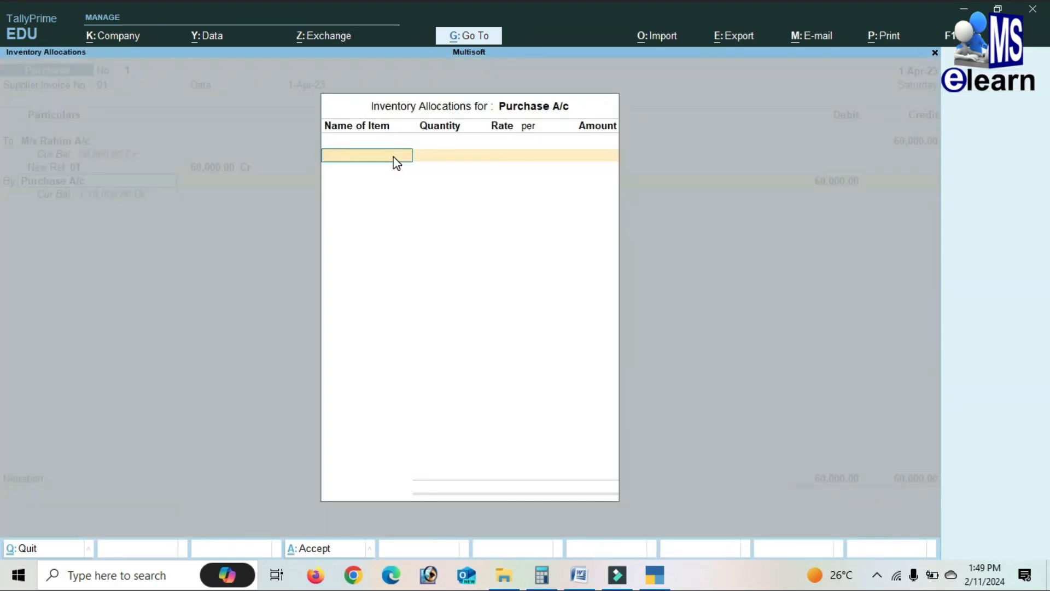
pyautogui.press('Return')
pyautogui.press('Return')
pyautogui.press('Return')
pyautogui.press('Return')
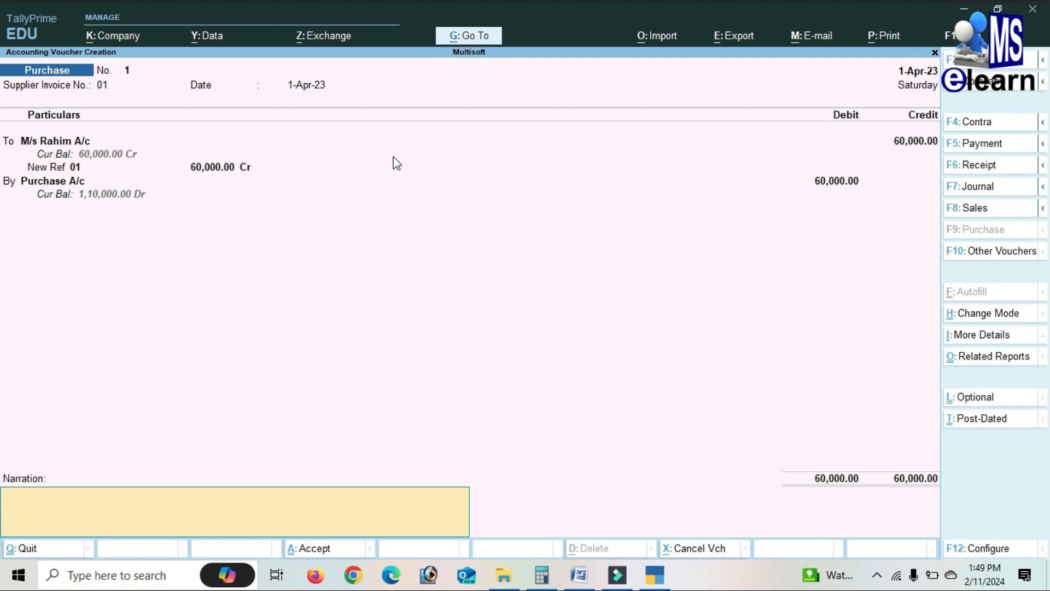
pyautogui.press('Return')
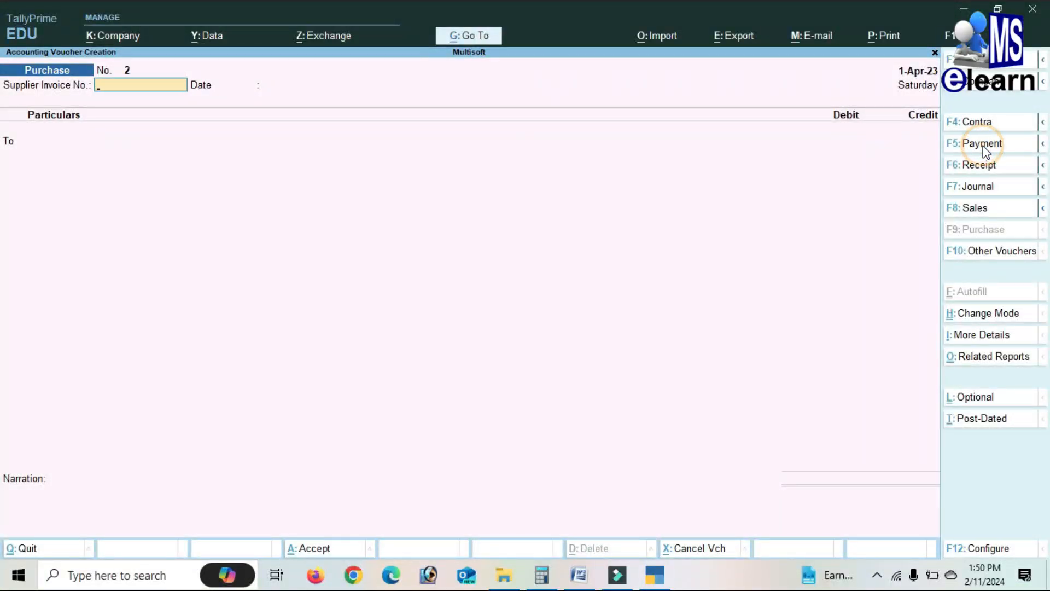
# Start a third payment voucher and create a ledger named Discount Received A/c from within it
pyautogui.click(981, 144)
pyautogui.press('Up')
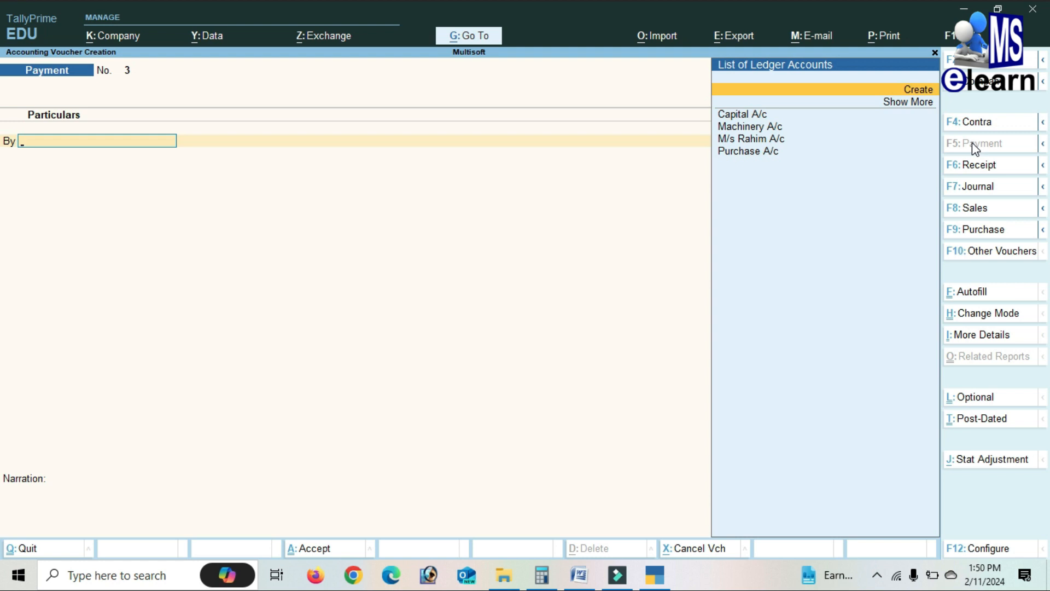
pyautogui.press('Return')
pyautogui.write('Discount Rec')
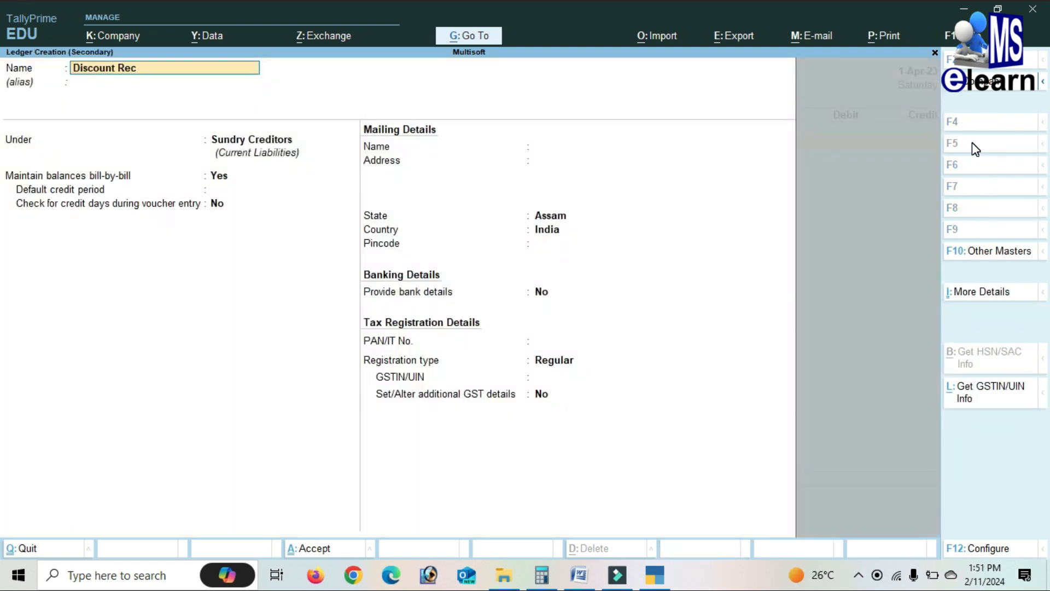
pyautogui.write('eived A/c')
pyautogui.press('Return')
# Assign the Discount Received A/c ledger to the Indirect Expenses group, keep its default GST details and save it
pyautogui.write('I')
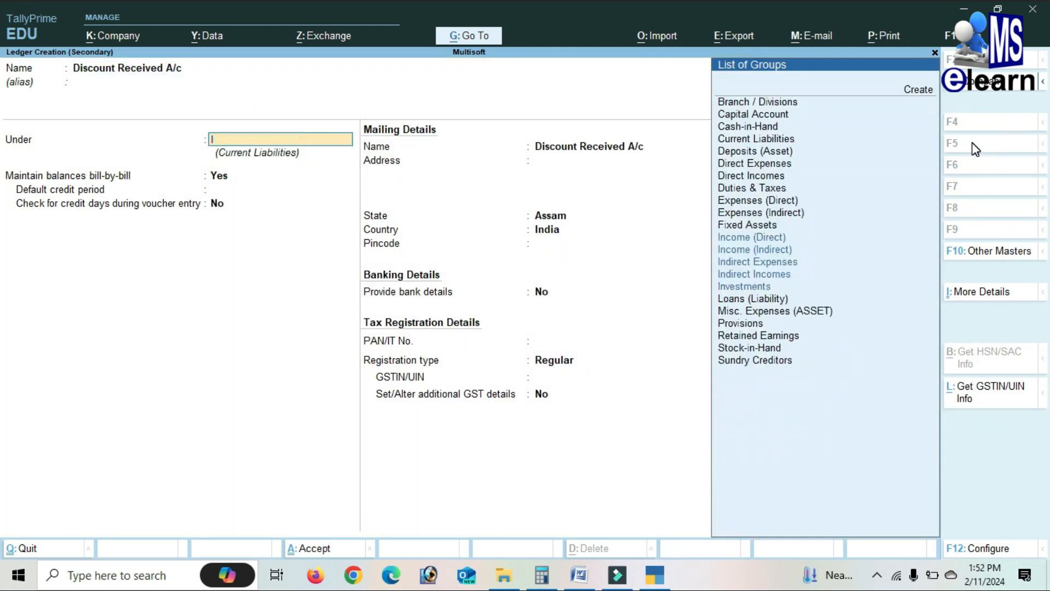
pyautogui.press('Down')
pyautogui.press('Down')
pyautogui.press('Down')
pyautogui.press('Return')
pyautogui.press('Return')
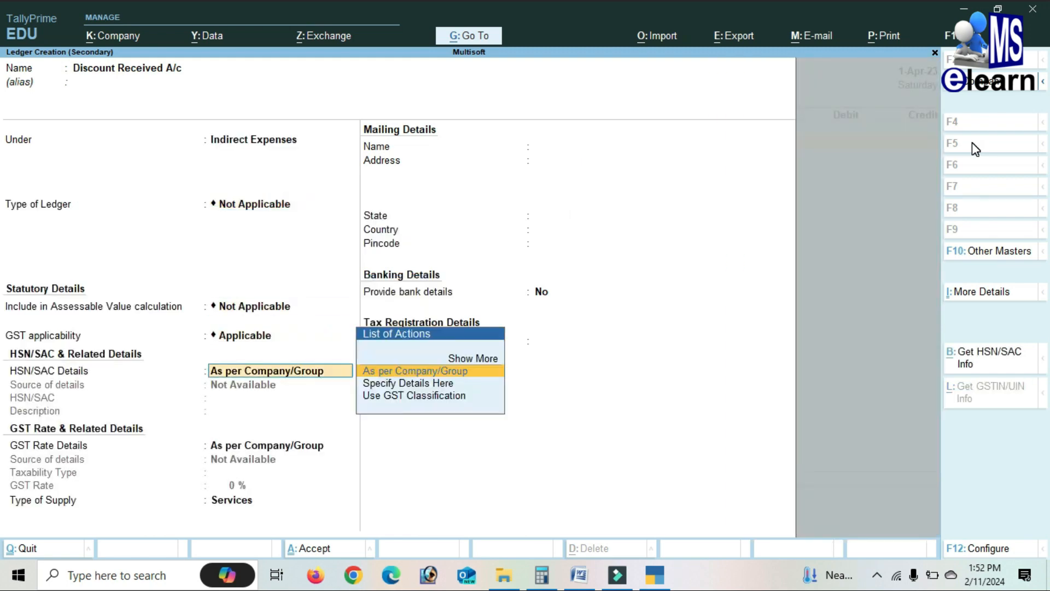
pyautogui.press('Return')
pyautogui.press('Return')
pyautogui.press('Return')
pyautogui.press('Return')
pyautogui.press('Return')
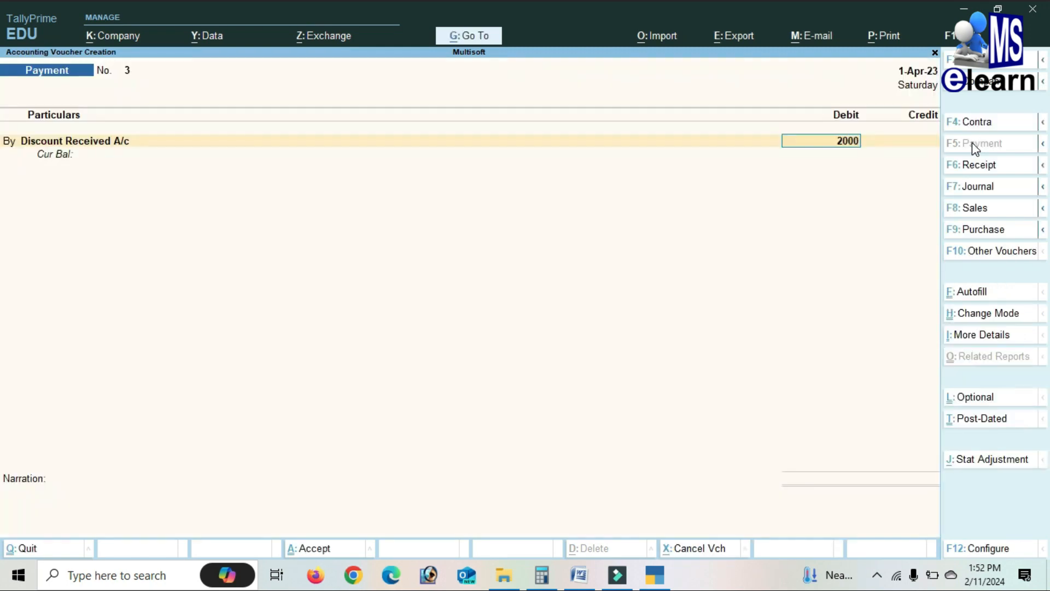
# Debit Discount Received A/c and credit Cash with 2,000, and save the payment voucher with the narration "being paid discout"
pyautogui.write('2000')
pyautogui.press('Return')
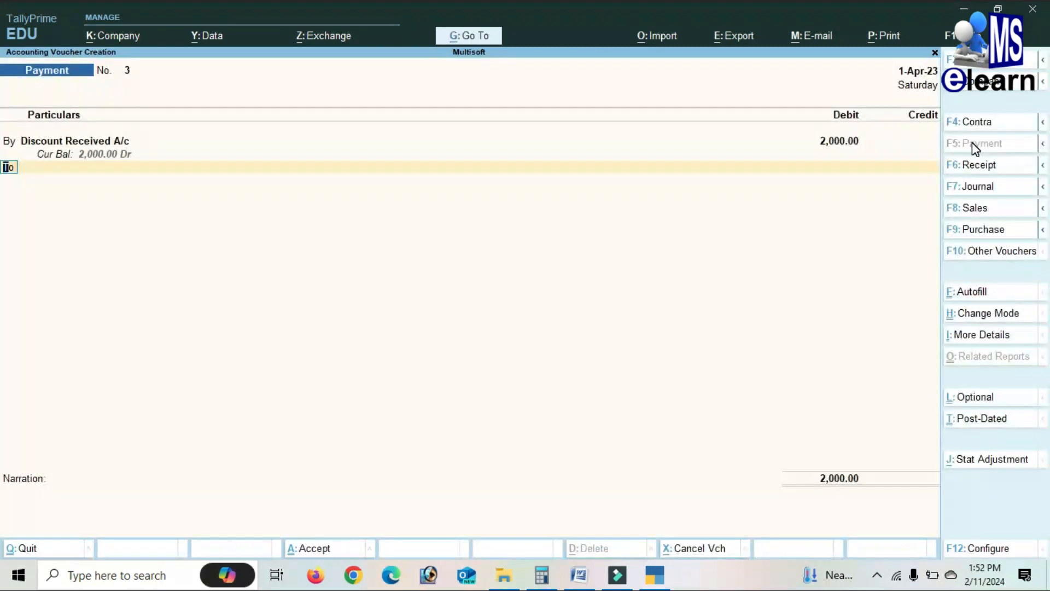
pyautogui.press('Down')
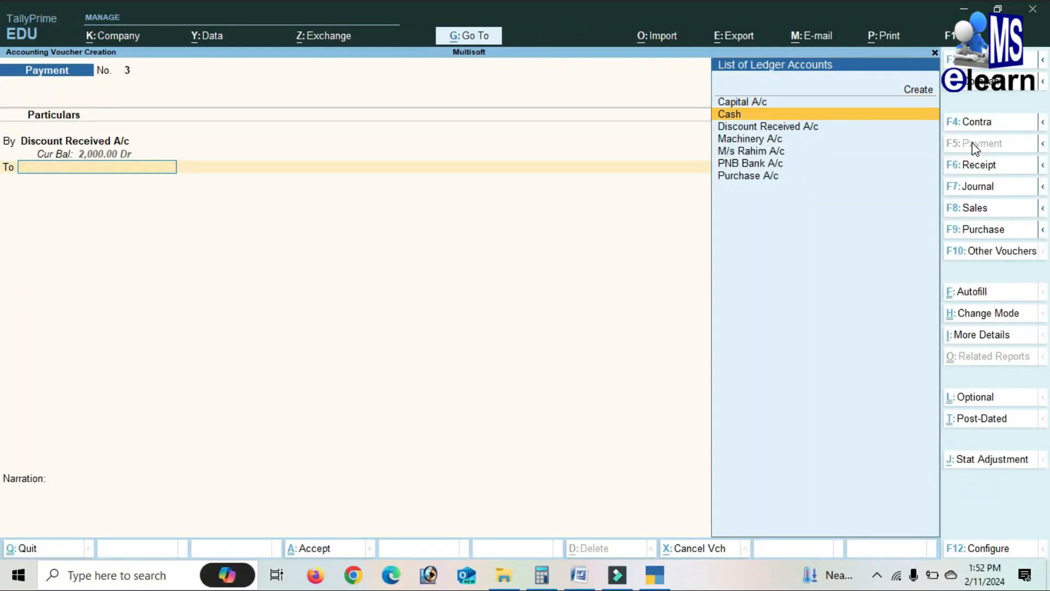
pyautogui.press('Return')
pyautogui.press('Return')
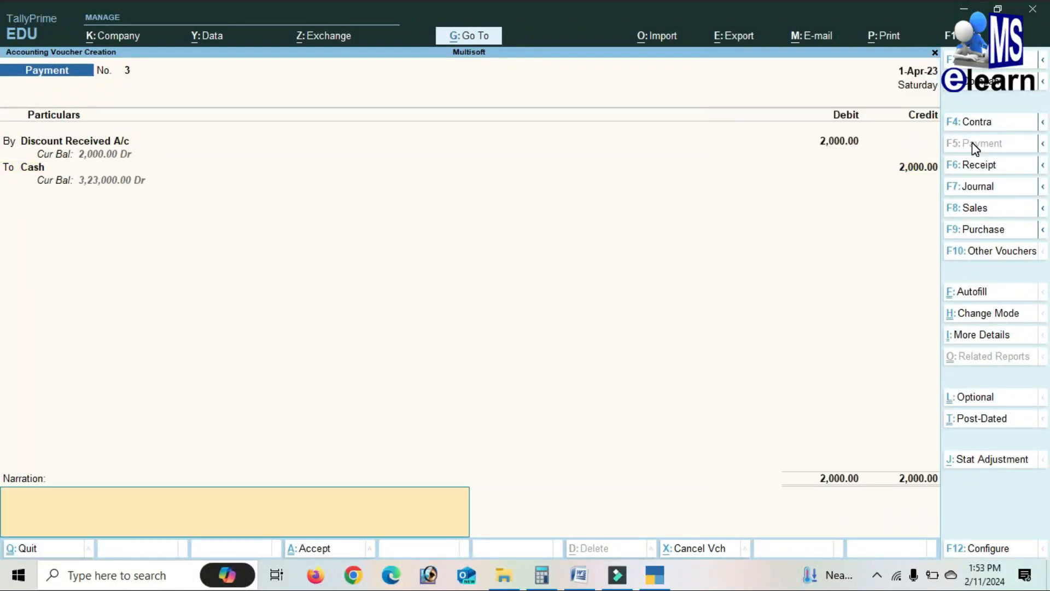
pyautogui.write('being paid discout')
pyautogui.press('Return')
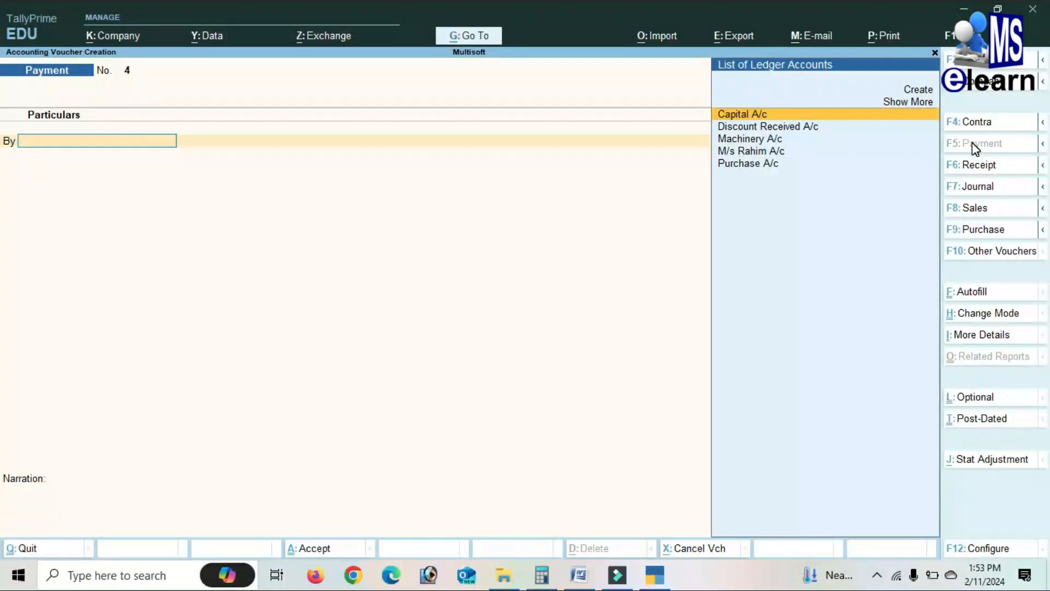
# Start a sales voucher and change its mode to As Voucher
pyautogui.click(982, 209)
pyautogui.click(983, 314)
pyautogui.click(397, 156)
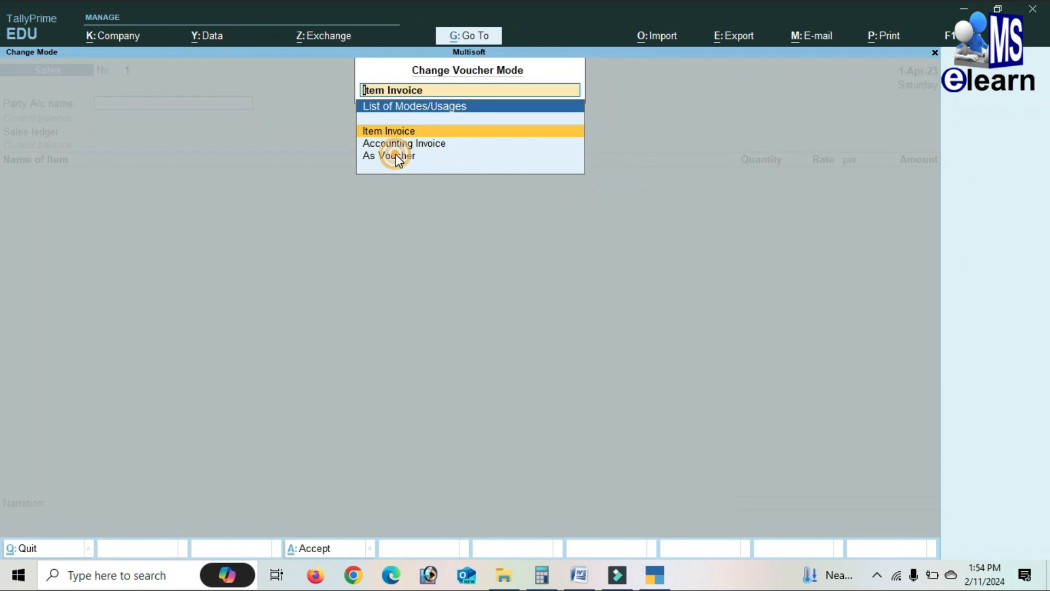
pyautogui.click(397, 157)
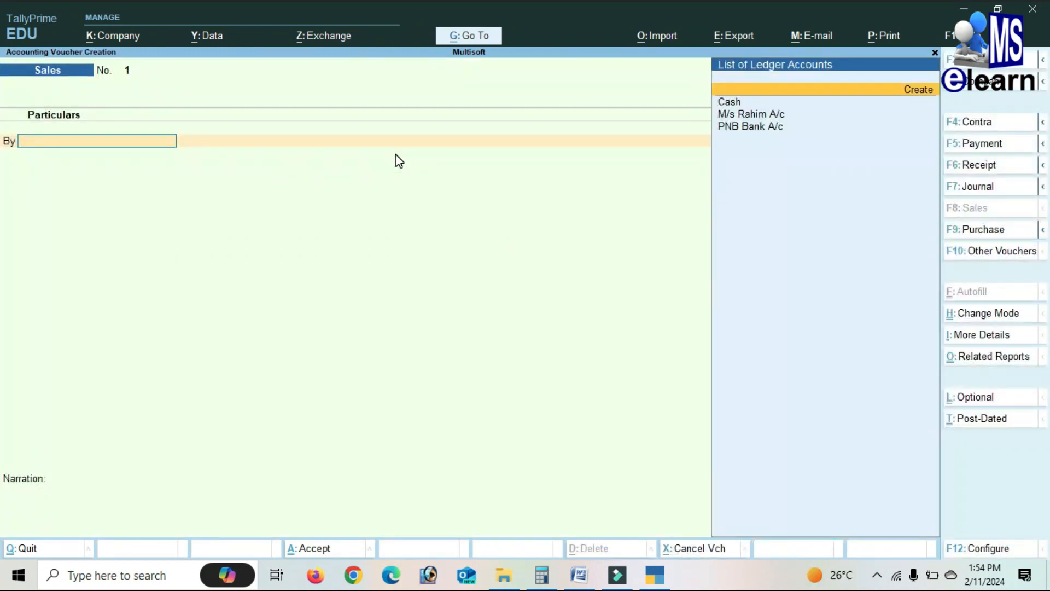
# Create a party ledger named after the customer from within the sales voucher and assign it to the Sundry Creditors group
pyautogui.hotkey('alt', 'c')
pyautogui.write('M')
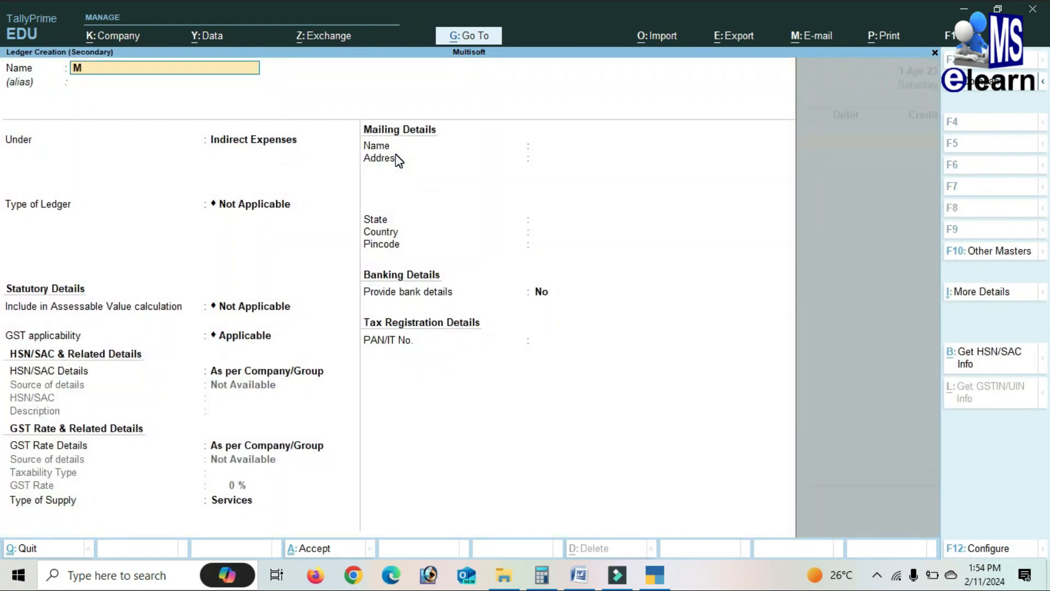
pyautogui.write('/s Ram')
pyautogui.press('Return')
pyautogui.write('Su')
pyautogui.press('Return')
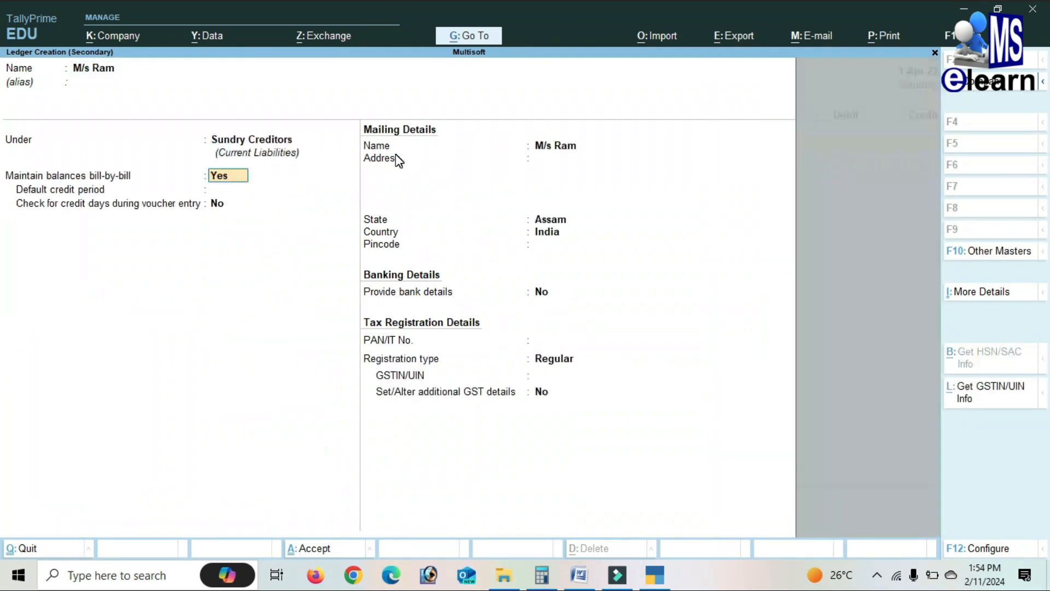
# Keep the default bill-by-bill, mailing, banking and tax details for the customer's ledger and save it
pyautogui.press('Return')
pyautogui.press('Return')
pyautogui.press('Return')
pyautogui.press('Return')
pyautogui.press('Return')
pyautogui.press('Return')
pyautogui.press('Return')
pyautogui.press('Return')
pyautogui.press('Return')
pyautogui.press('Return')
pyautogui.press('Return')
pyautogui.press('Return')
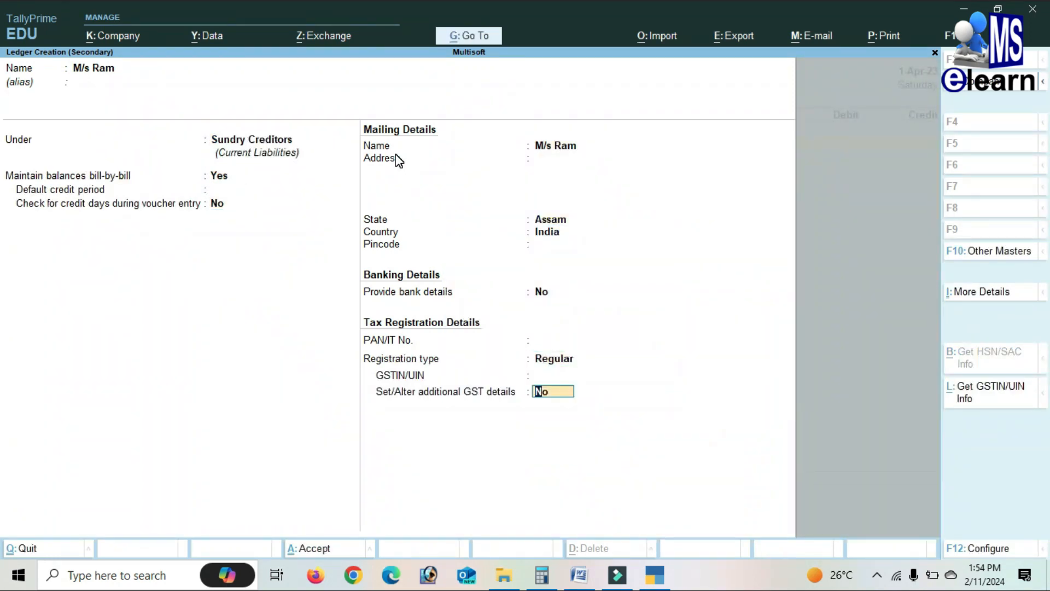
pyautogui.press('Return')
pyautogui.press('Return')
# Leave the dispatch details blank and accept the customer's default party details with Assam as the place of supply
pyautogui.press('Return')
pyautogui.press('Return')
pyautogui.press('Return')
pyautogui.press('Return')
pyautogui.press('Return')
pyautogui.press('Return')
pyautogui.press('Return')
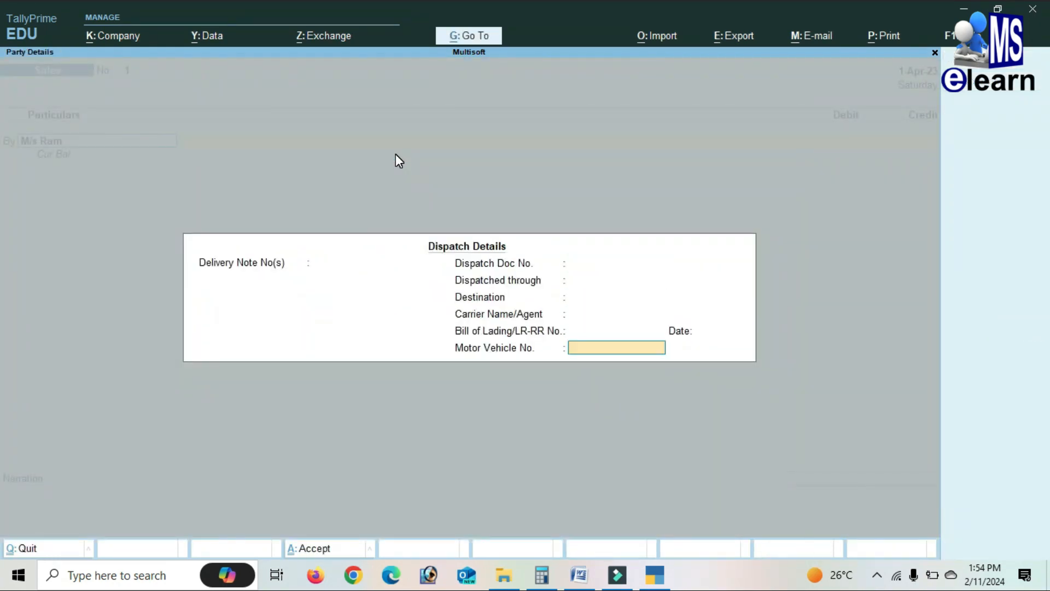
pyautogui.press('Return')
pyautogui.press('Return')
pyautogui.press('Return')
pyautogui.press('Return')
pyautogui.press('Return')
pyautogui.press('Return')
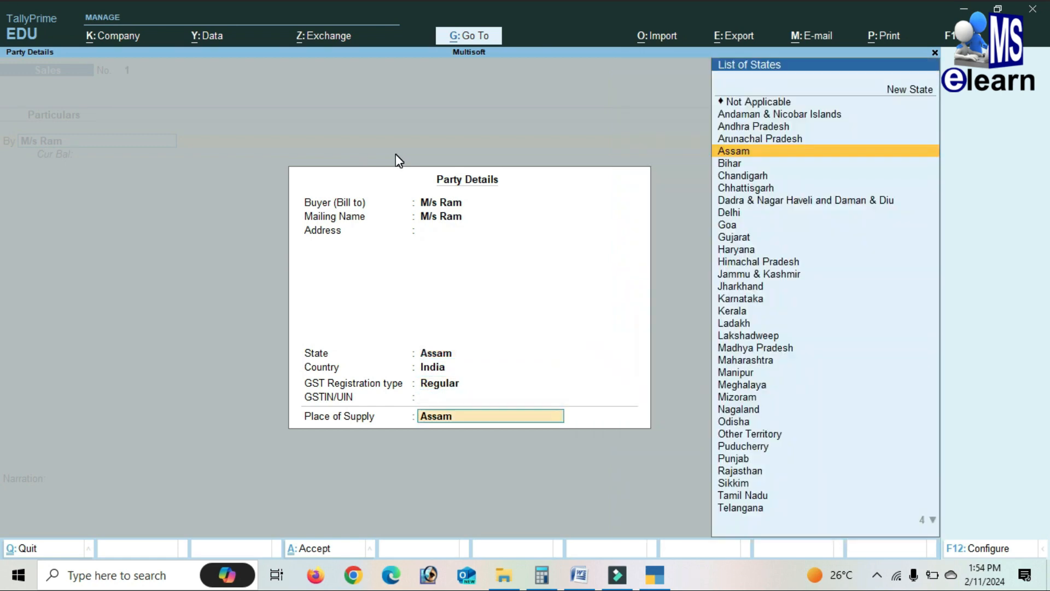
pyautogui.press('Return')
# Debit the customer's ledger with 72,000 in the sales voucher and allocate it to New Ref 1
pyautogui.write('72000')
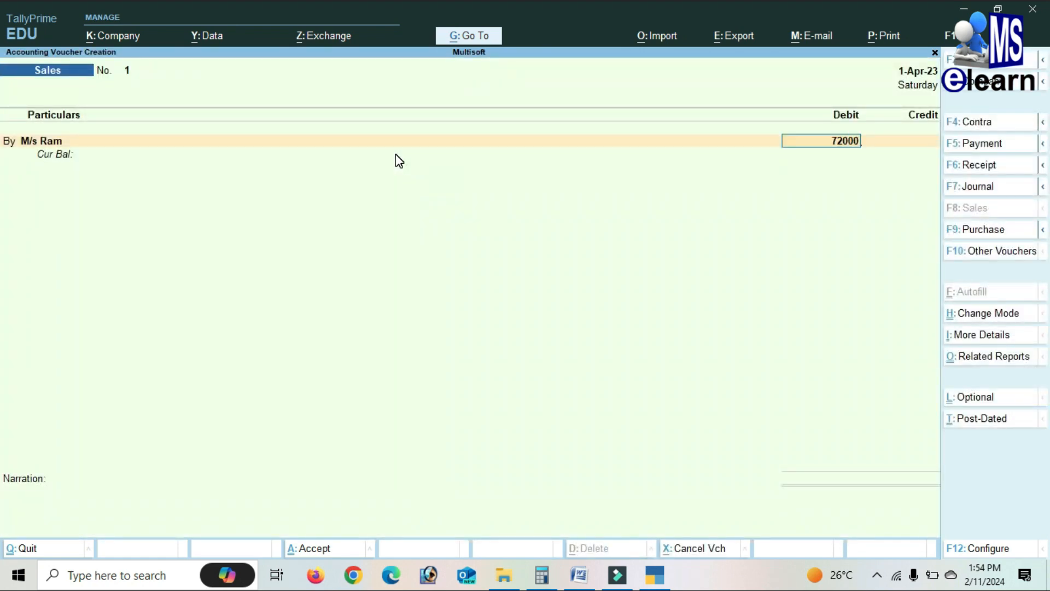
pyautogui.press('Return')
pyautogui.press('Return')
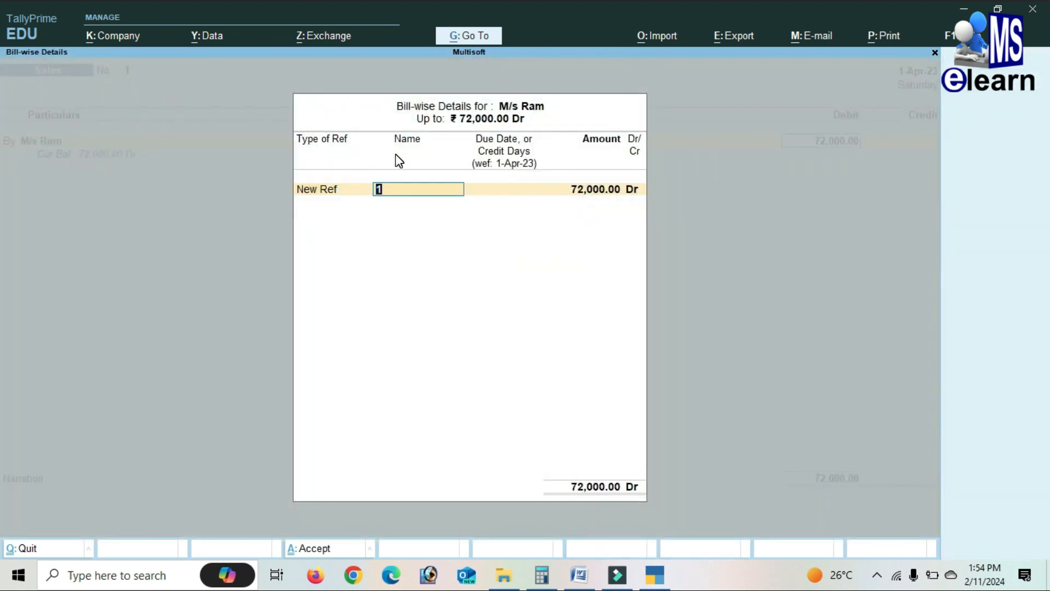
pyautogui.write('1')
pyautogui.press('Return')
pyautogui.press('Return')
pyautogui.press('Return')
pyautogui.press('Return')
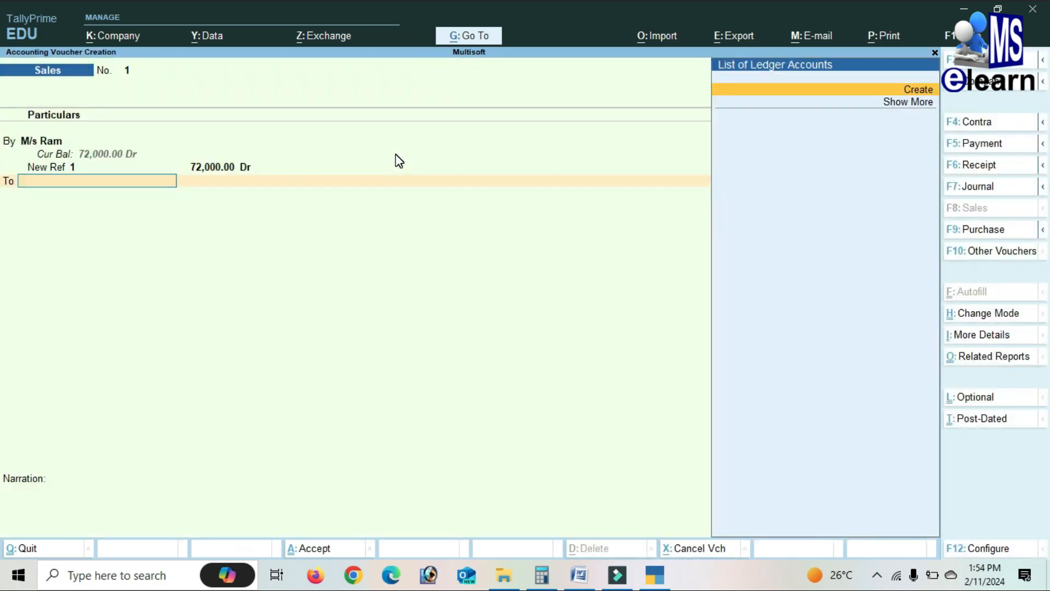
# Create a ledger named Sales A/c from within the sales voucher and assign it to the Sales Accounts group
pyautogui.hotkey('alt', 'c')
pyautogui.write('S')
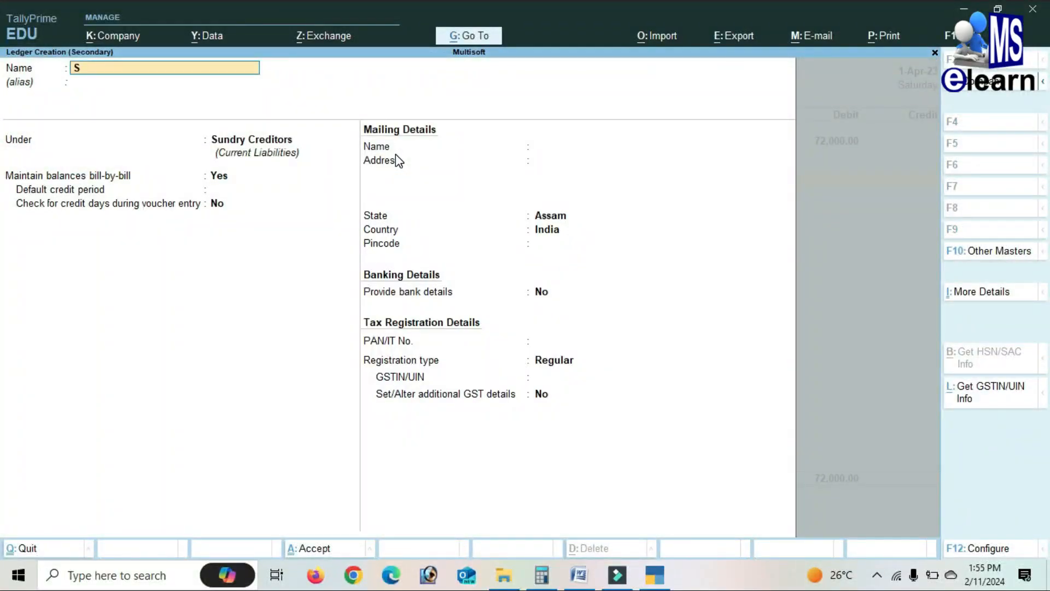
pyautogui.write('ales a/c')
pyautogui.press('Return')
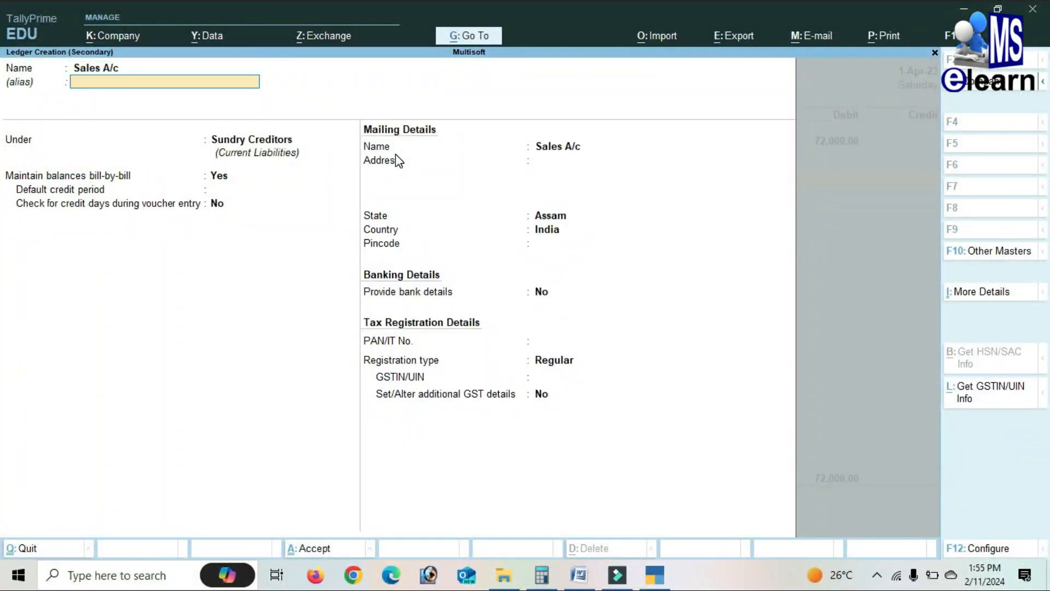
pyautogui.press('Return')
pyautogui.write('S')
pyautogui.press('Down')
pyautogui.press('Up')
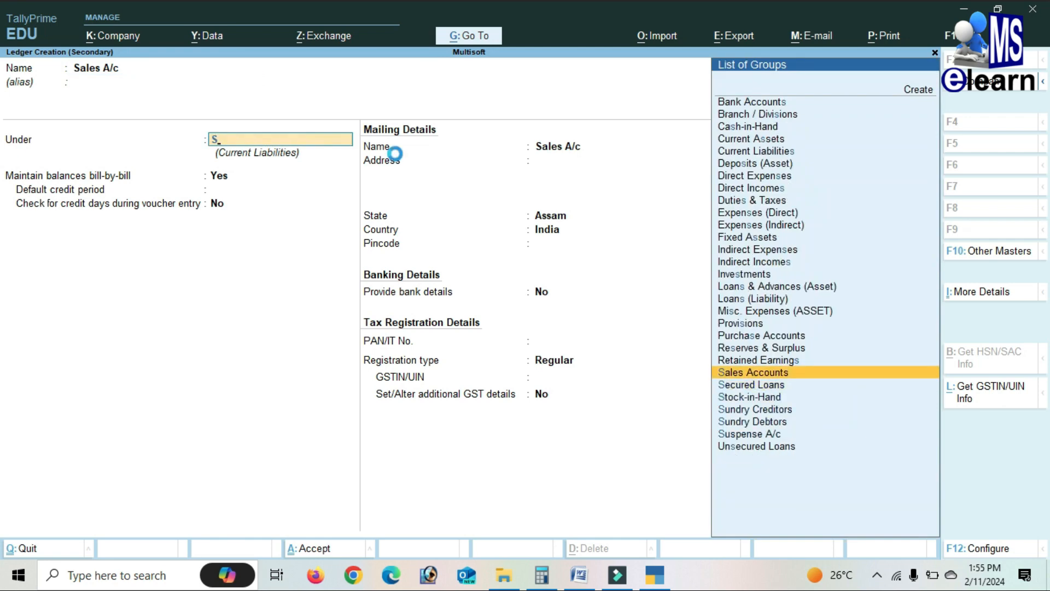
pyautogui.press('Return')
# Keep the HSN/SAC and GST rate details As per Company/Group for Sales A/c and save the ledger
pyautogui.press('Return')
pyautogui.press('Return')
pyautogui.press('Return')
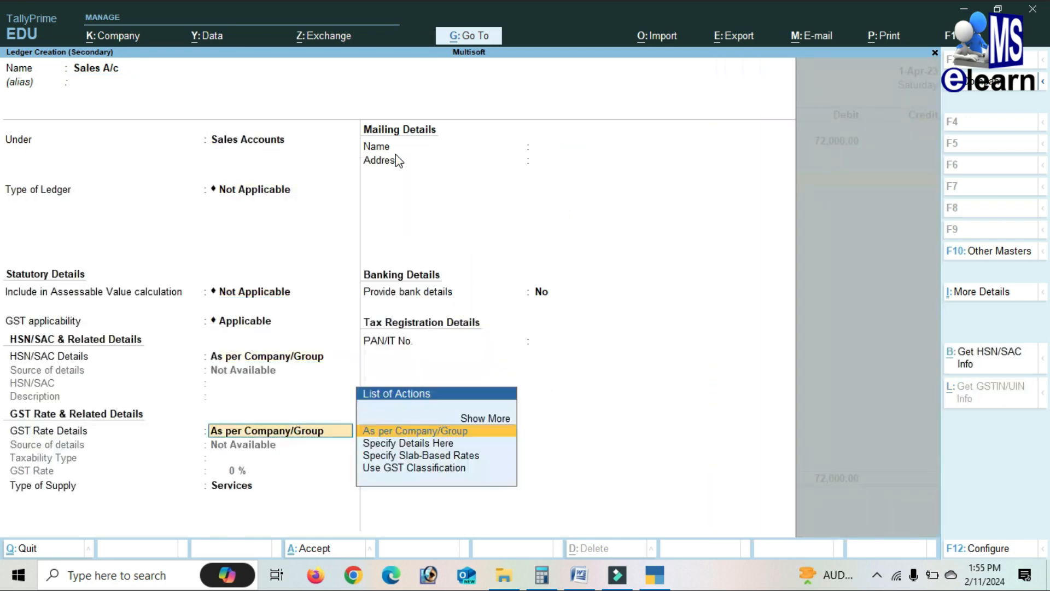
pyautogui.press('Return')
pyautogui.press('Return')
pyautogui.press('Return')
pyautogui.press('y')
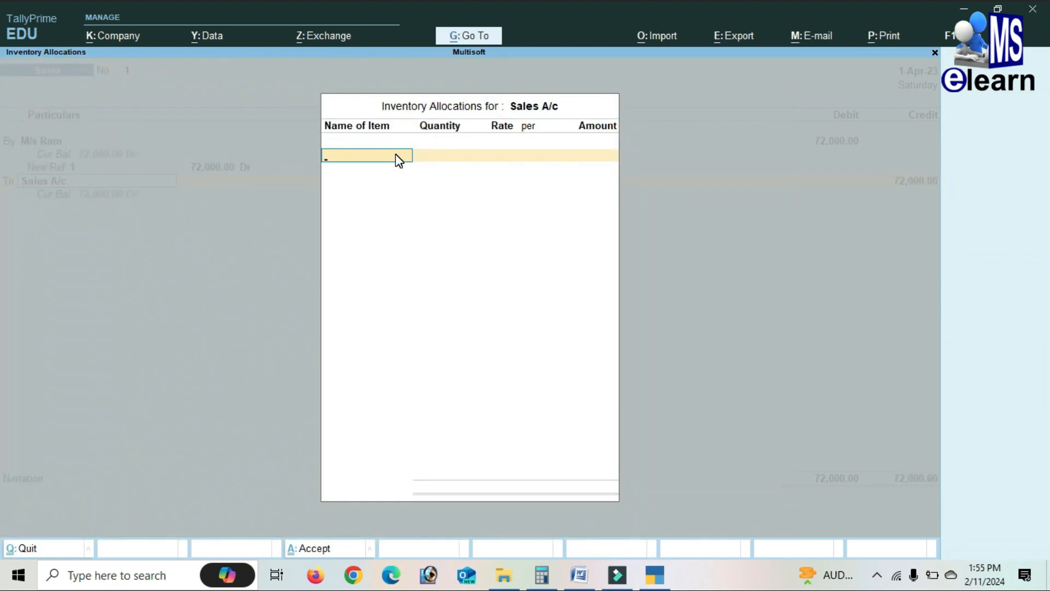
# Credit Sales A/c with 72,000, leaving the inventory allocation blank and the GST and HSN/SAC details As per Masters/Company
pyautogui.press('Return')
pyautogui.press('Return')
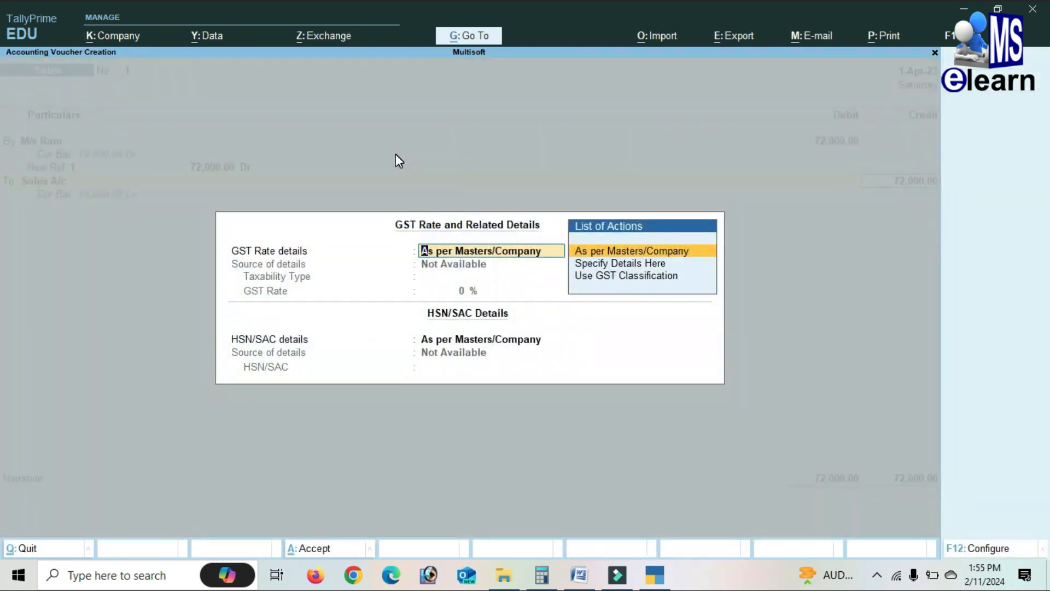
pyautogui.press('Return')
pyautogui.press('Return')
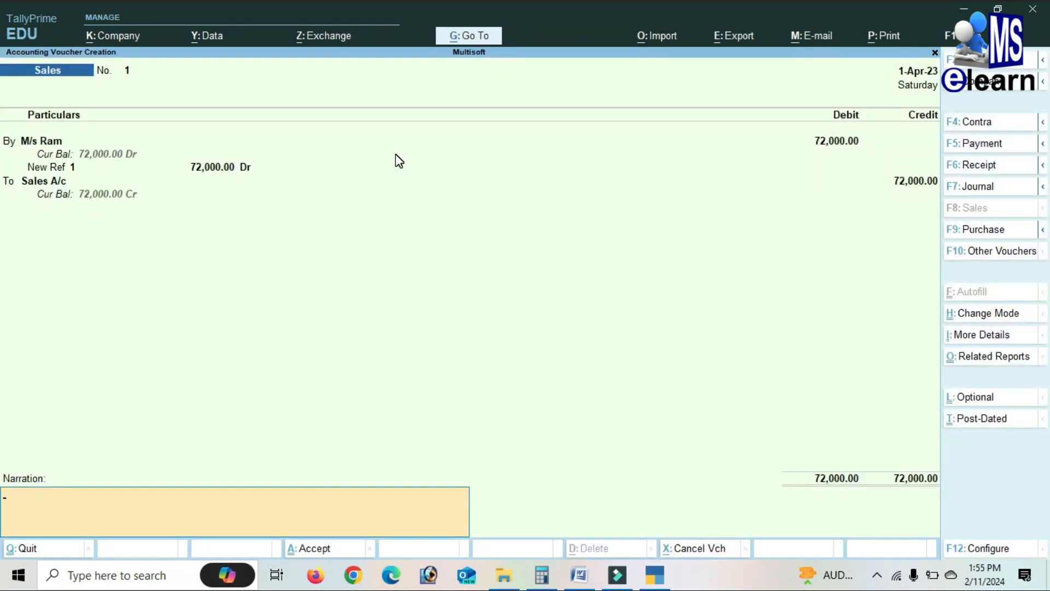
# Save the sales voucher with the narration left blank
pyautogui.press('Return')
pyautogui.press('Return')
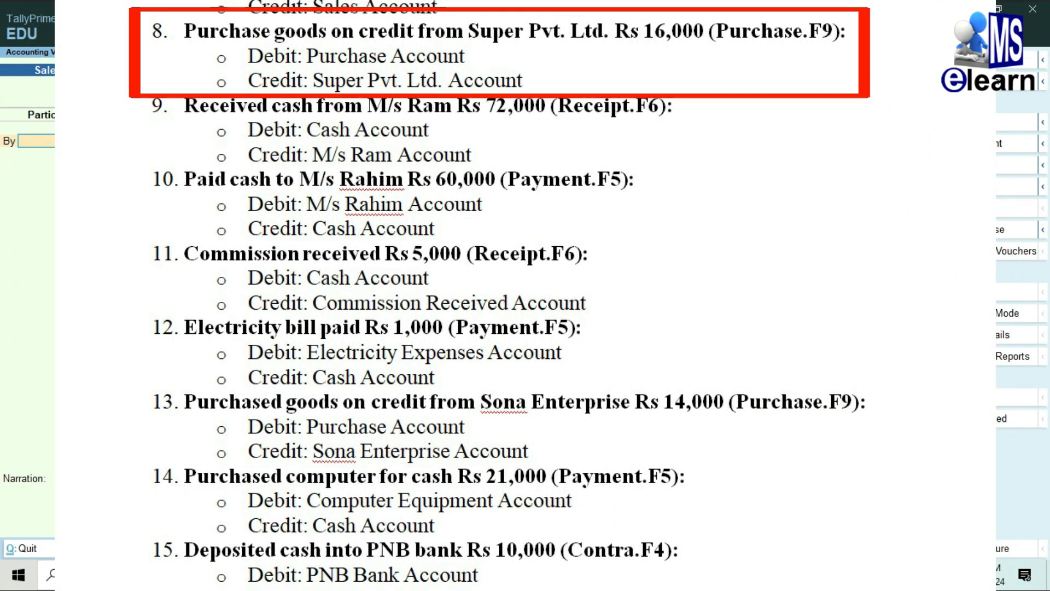
# Start a purchase voucher in As Voucher mode, leaving the supplier invoice number and date blank
pyautogui.click(964, 229)
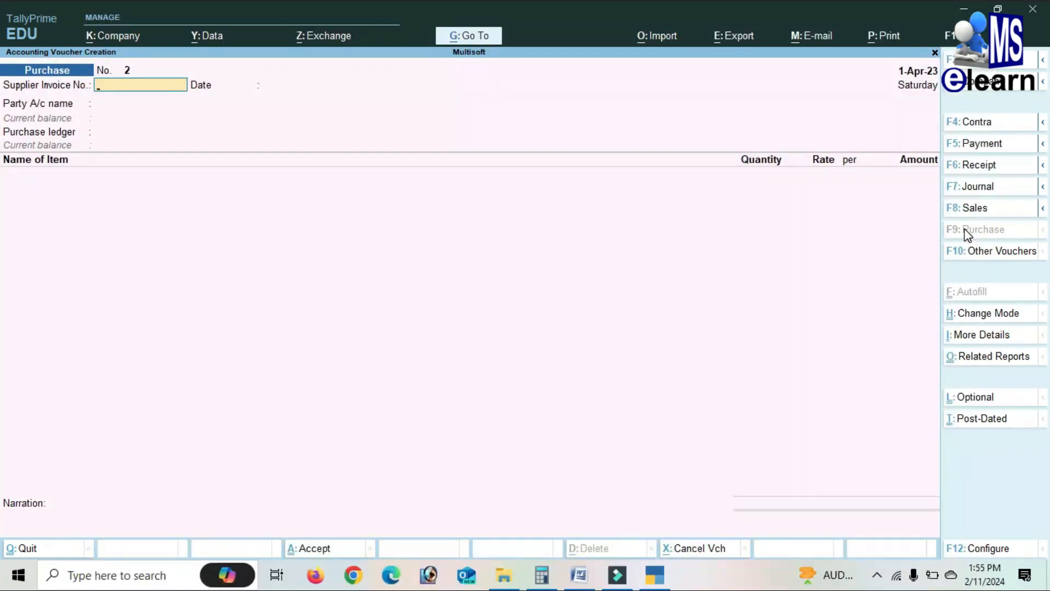
pyautogui.click(991, 316)
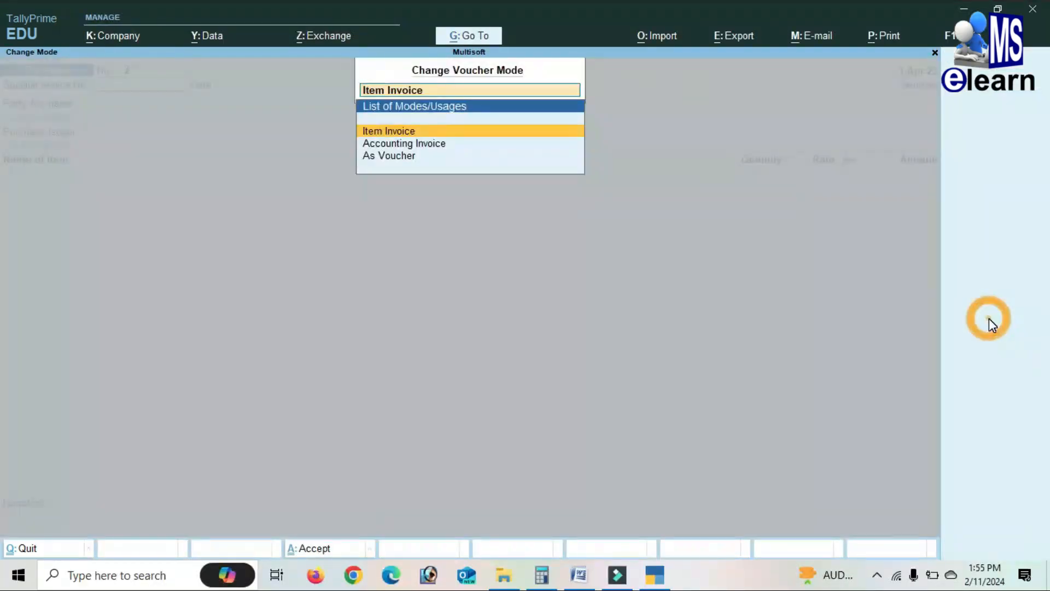
pyautogui.press('Down')
pyautogui.press('Down')
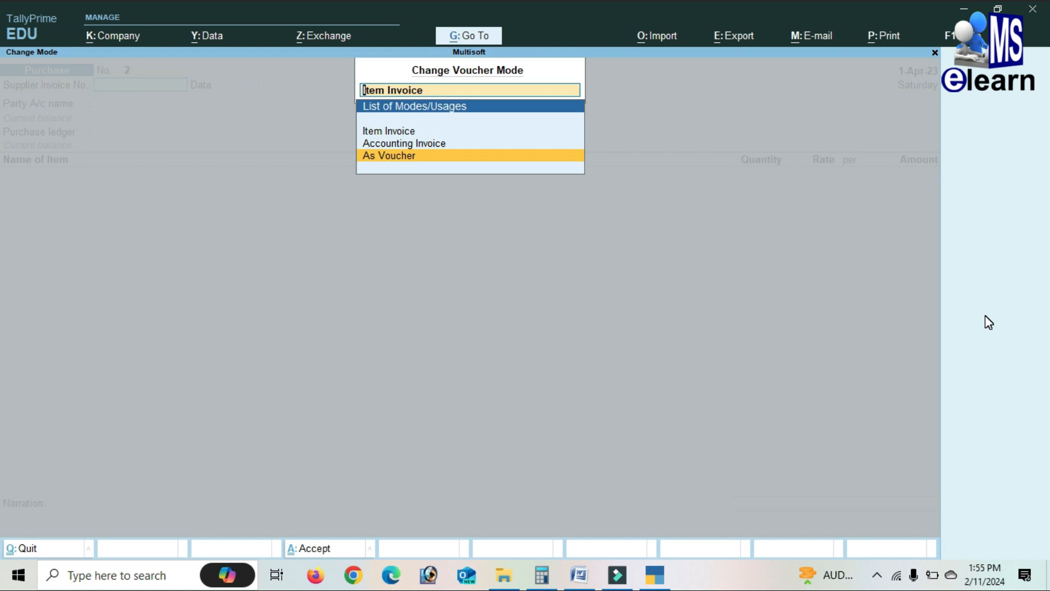
pyautogui.press('Return')
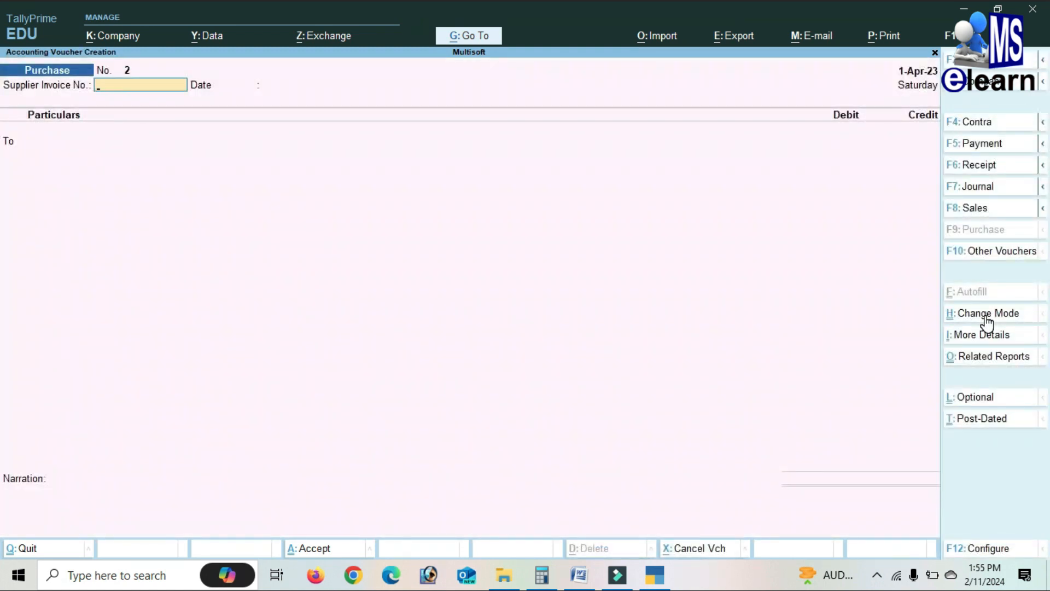
pyautogui.press('Return')
pyautogui.press('Return')
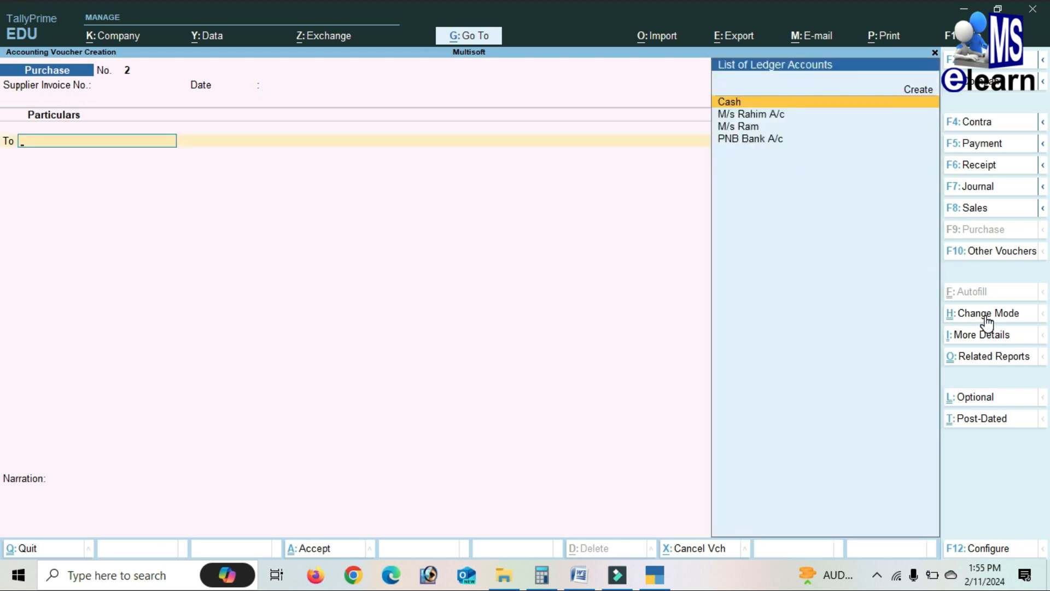
# Create a ledger named Super Pvt. Ltd A/c from within the purchase voucher and assign it to the Sundry Creditors group
pyautogui.press('Up')
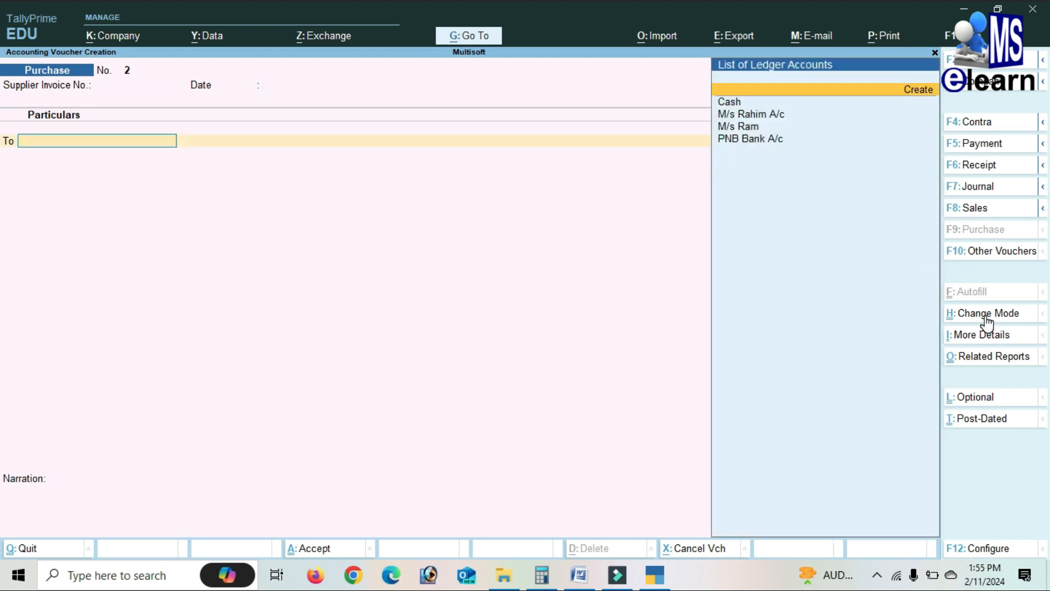
pyautogui.press('Return')
pyautogui.write('Super')
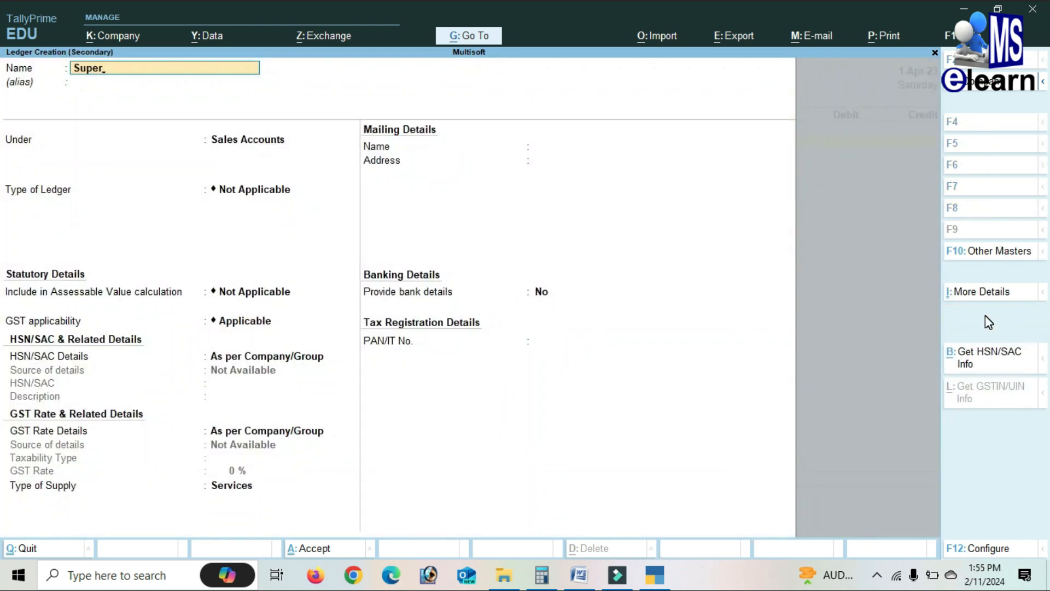
pyautogui.write(' Pvt. Ltd A/c')
pyautogui.press('Return')
pyautogui.press('Return')
pyautogui.write('S')
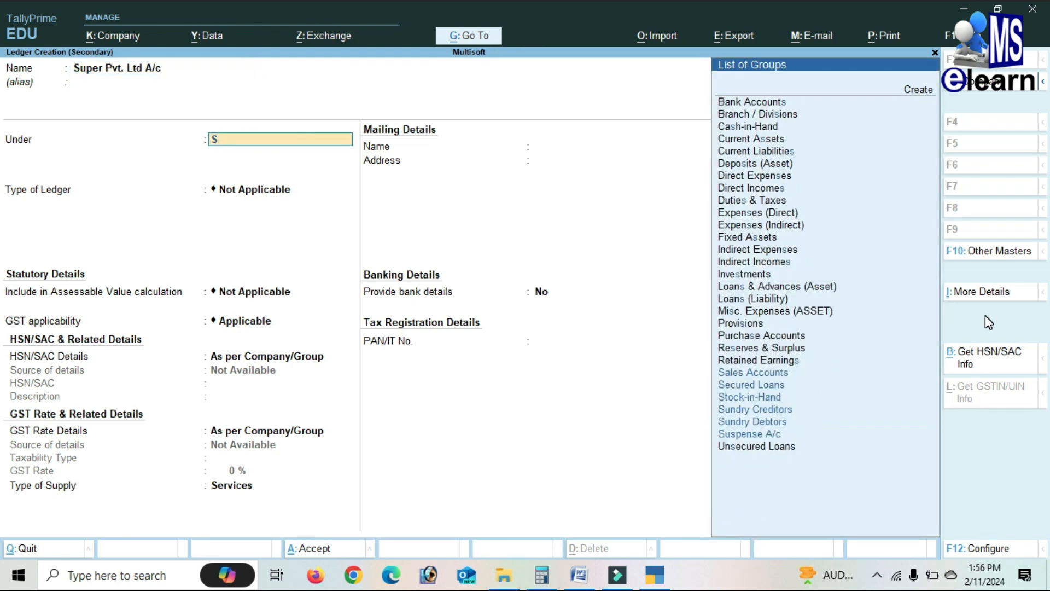
pyautogui.press('Down')
pyautogui.press('Down')
pyautogui.press('Down')
pyautogui.press('Return')
# Keep bill-by-bill balances at Yes, state Assam and registration type Regular for the Super Pvt. Ltd A/c ledger, leave GSTIN/UIN blank and save it
pyautogui.press('Return')
pyautogui.press('Return')
pyautogui.press('Return')
pyautogui.press('Return')
pyautogui.press('Return')
pyautogui.press('Return')
pyautogui.press('Return')
pyautogui.press('Return')
pyautogui.press('Return')
pyautogui.press('Return')
pyautogui.press('Return')
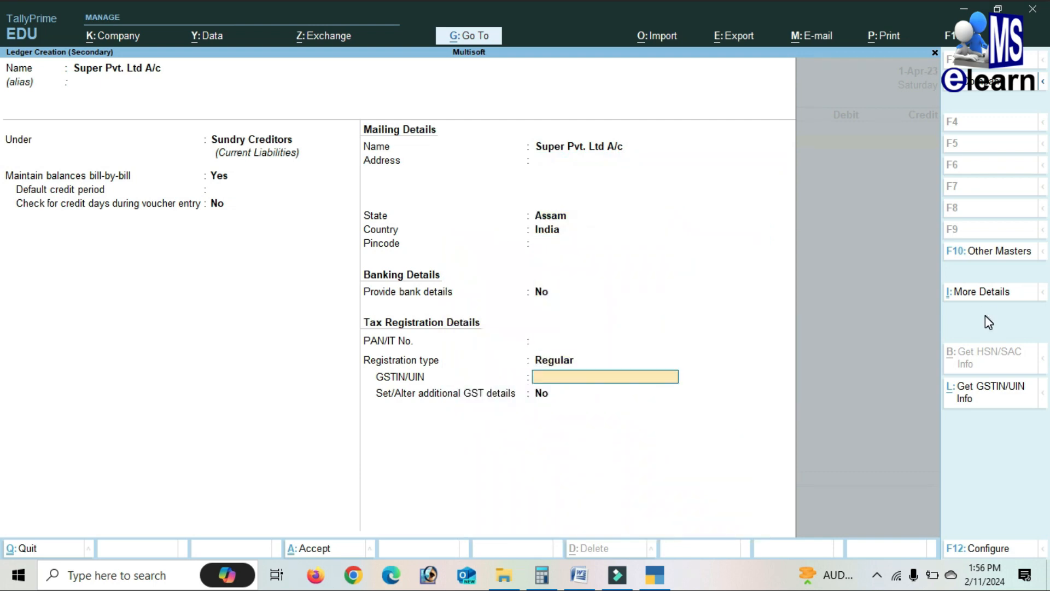
pyautogui.press('Return')
pyautogui.press('Return')
pyautogui.press('Return')
# Leave the receipt details blank and keep the default party details for Super Pvt. Ltd A/c, with Assam as state and place of supply
pyautogui.press('Return')
pyautogui.press('Return')
pyautogui.press('Return')
pyautogui.press('Return')
pyautogui.press('Return')
pyautogui.press('Return')
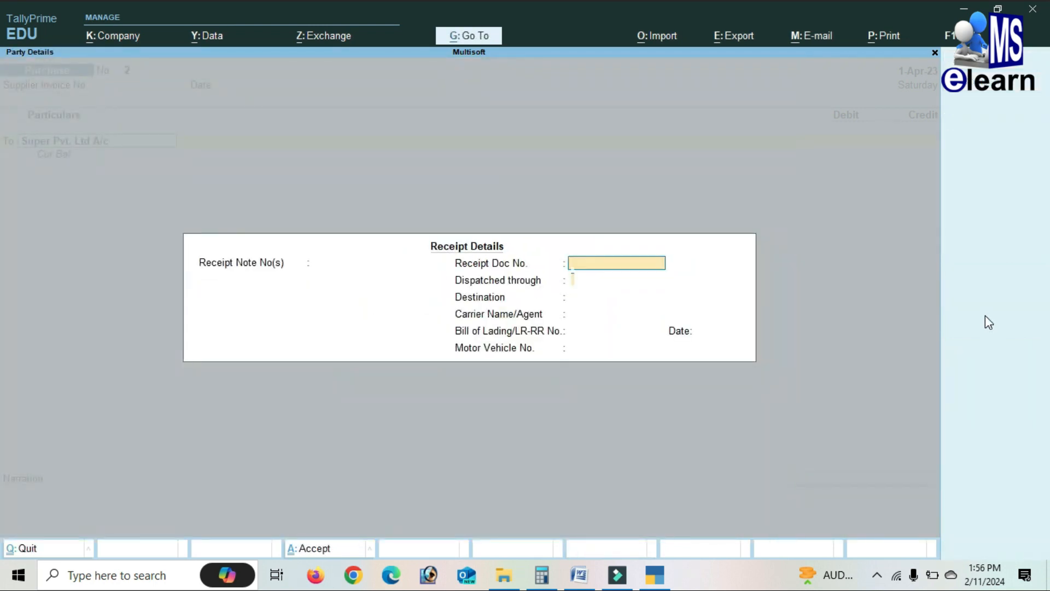
pyautogui.press('Return')
pyautogui.press('Return')
pyautogui.press('Return')
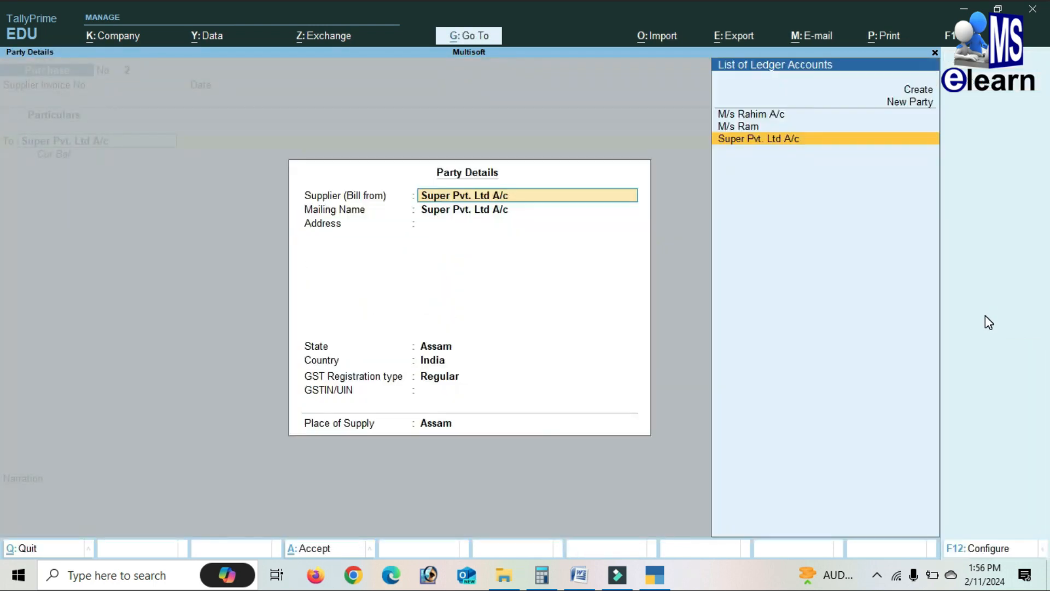
pyautogui.press('Return')
pyautogui.press('Return')
pyautogui.press('Return')
pyautogui.press('Return')
pyautogui.press('Return')
pyautogui.press('Return')
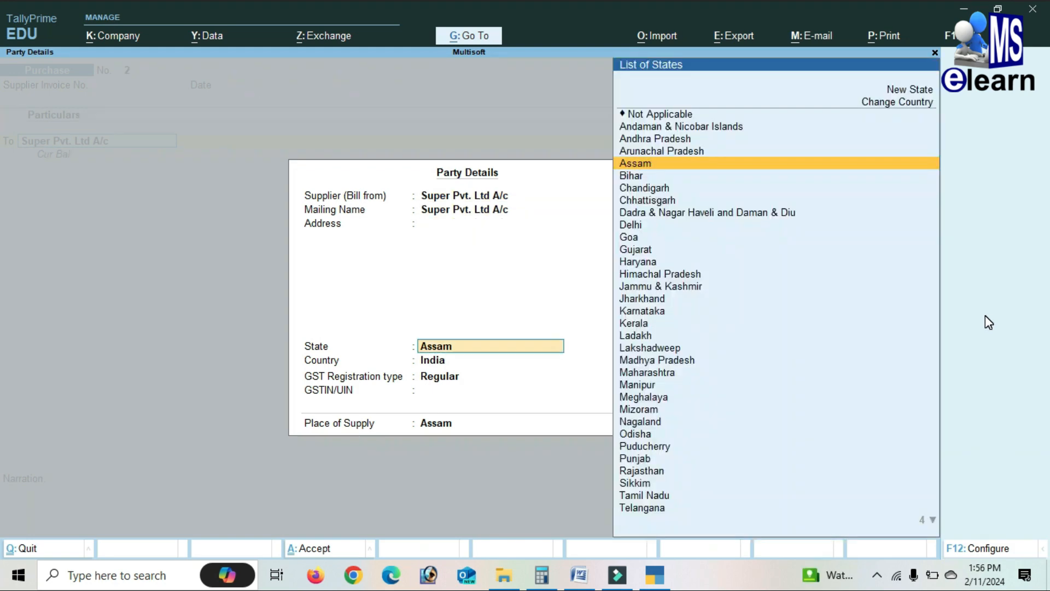
# Credit Super Pvt. Ltd A/c with 16,000 in the purchase voucher and allocate it to New Ref 2
pyautogui.write('16000')
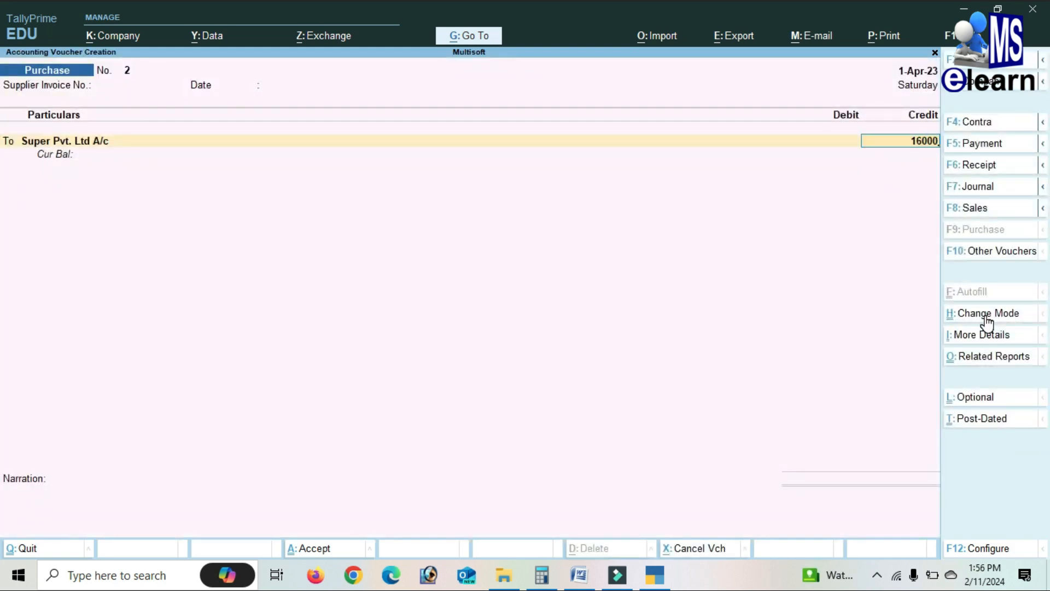
pyautogui.press('Return')
pyautogui.press('Return')
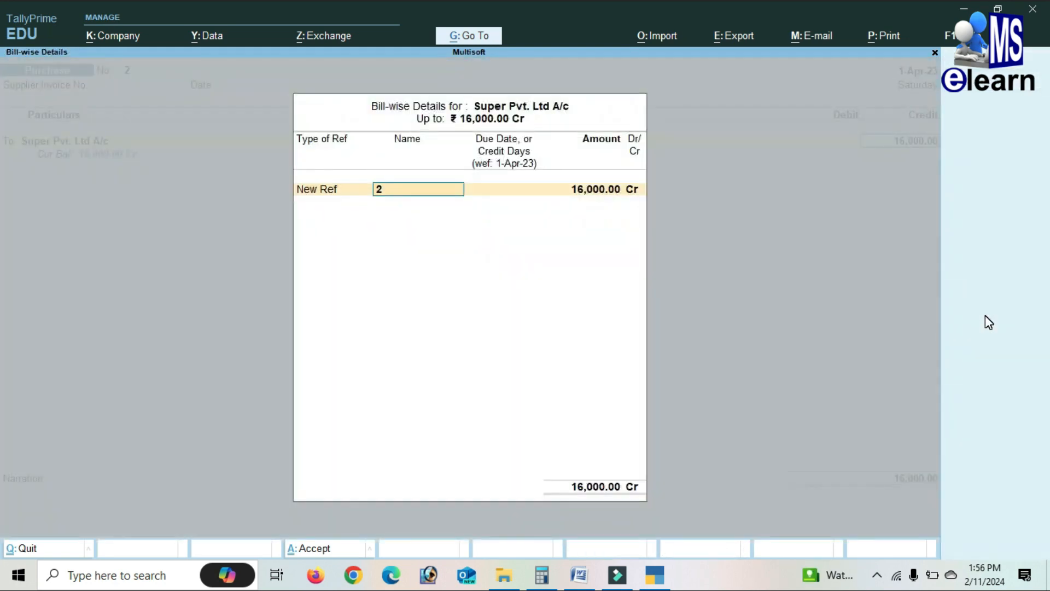
pyautogui.press('Return')
pyautogui.press('Return')
pyautogui.press('Return')
pyautogui.press('Return')
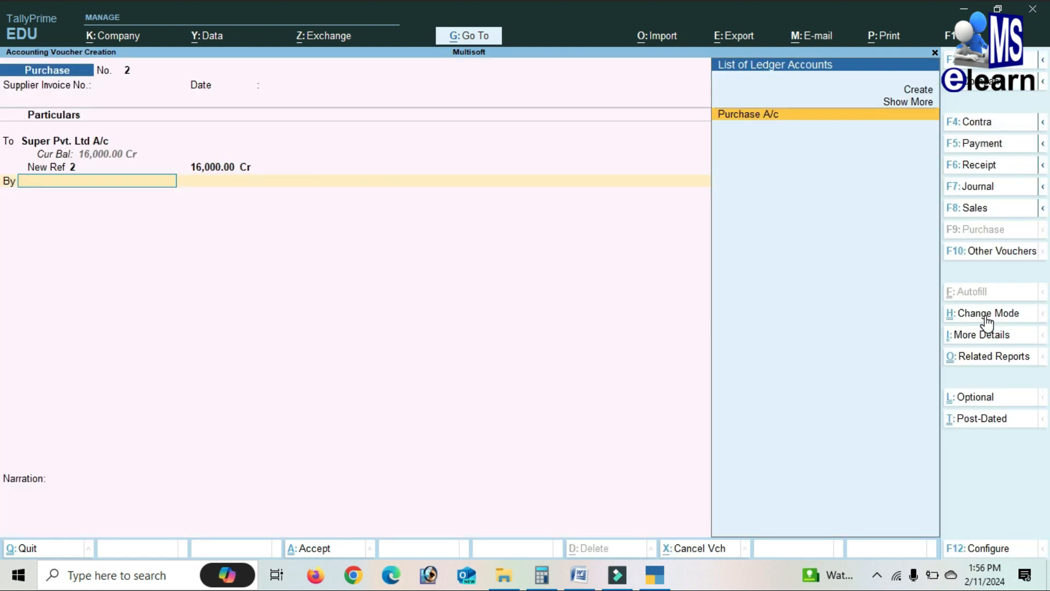
# Debit Purchase A/c with 16,000 and save the purchase voucher with the narration left blank
pyautogui.press('Return')
pyautogui.press('Return')
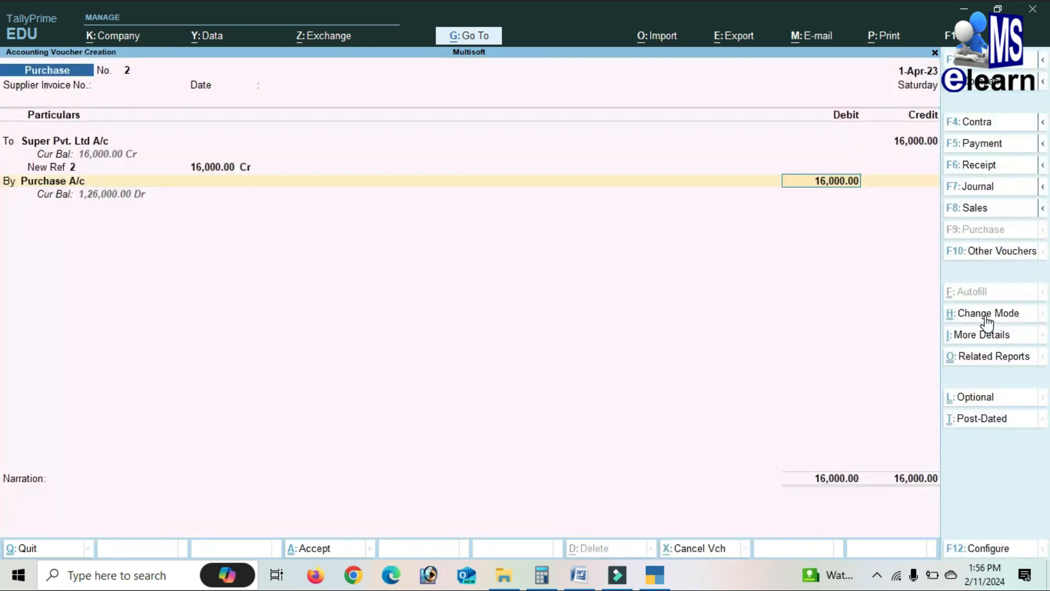
pyautogui.press('Return')
pyautogui.press('Return')
pyautogui.press('Return')
pyautogui.press('Return')
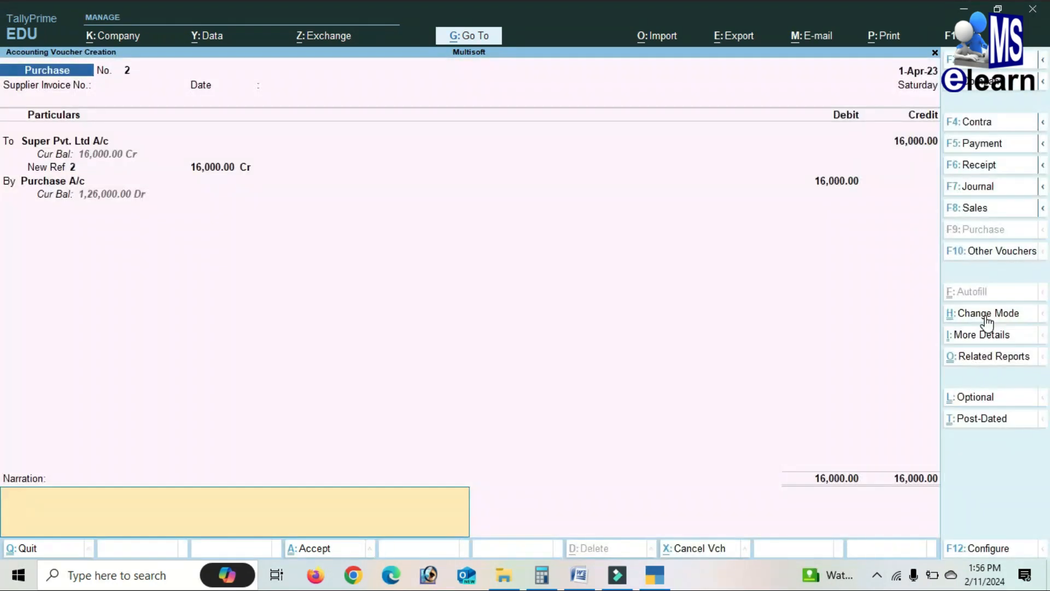
pyautogui.press('Return')
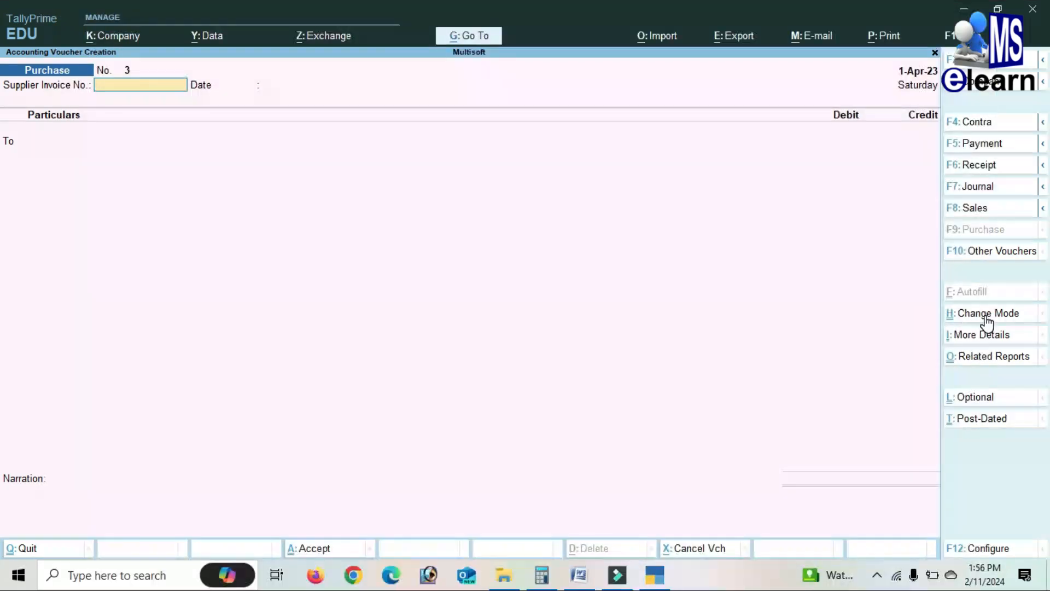
# Start a receipt voucher, credit the customer's ledger with 72,000 and allocate it to Agst Ref 1
pyautogui.click(985, 175)
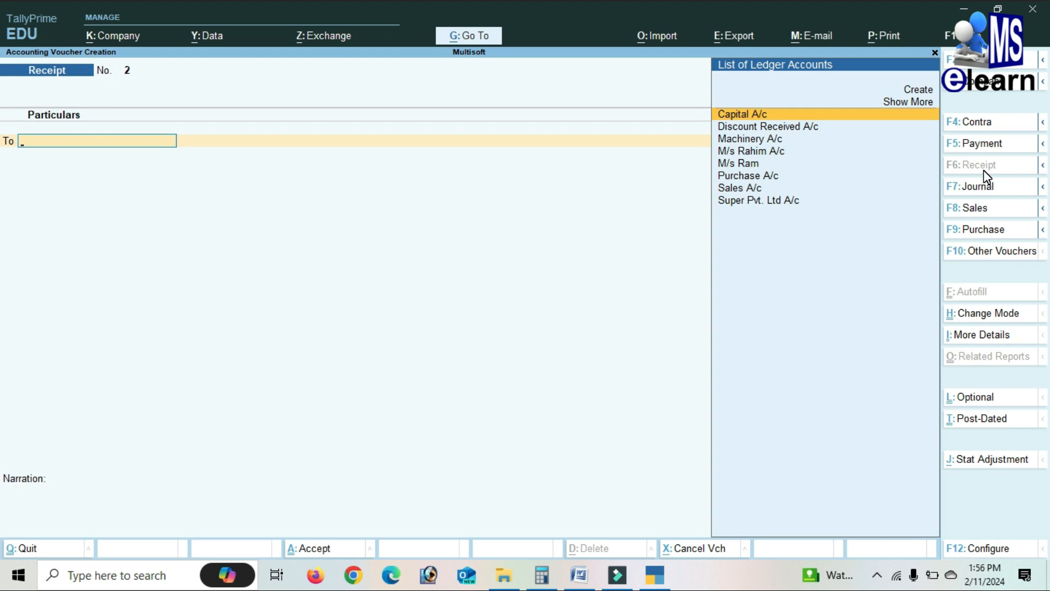
pyautogui.press('Down')
pyautogui.press('Down')
pyautogui.press('Down')
pyautogui.press('Down')
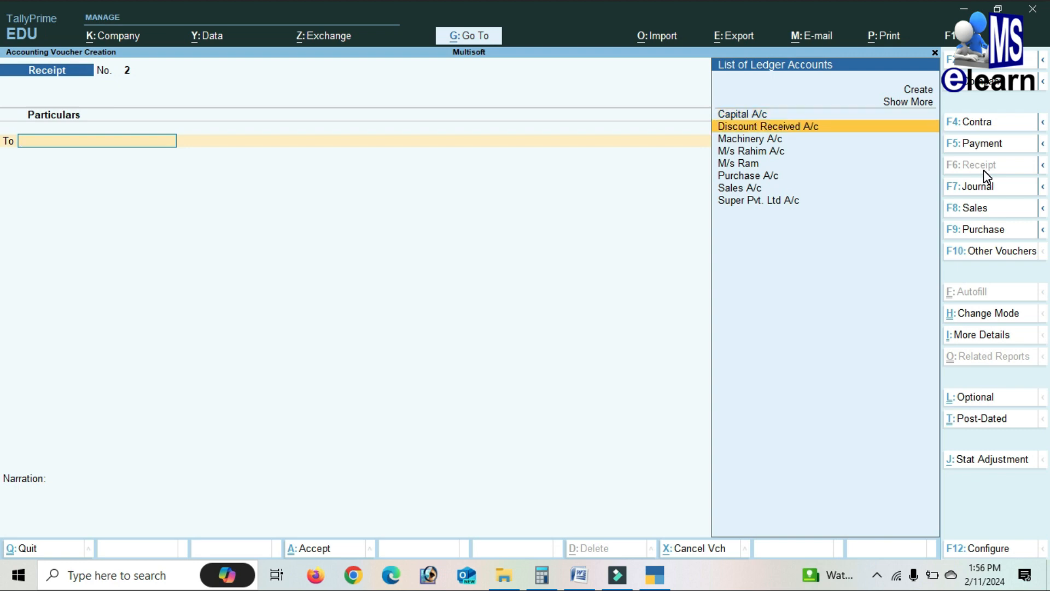
pyautogui.press('Return')
pyautogui.write('72000')
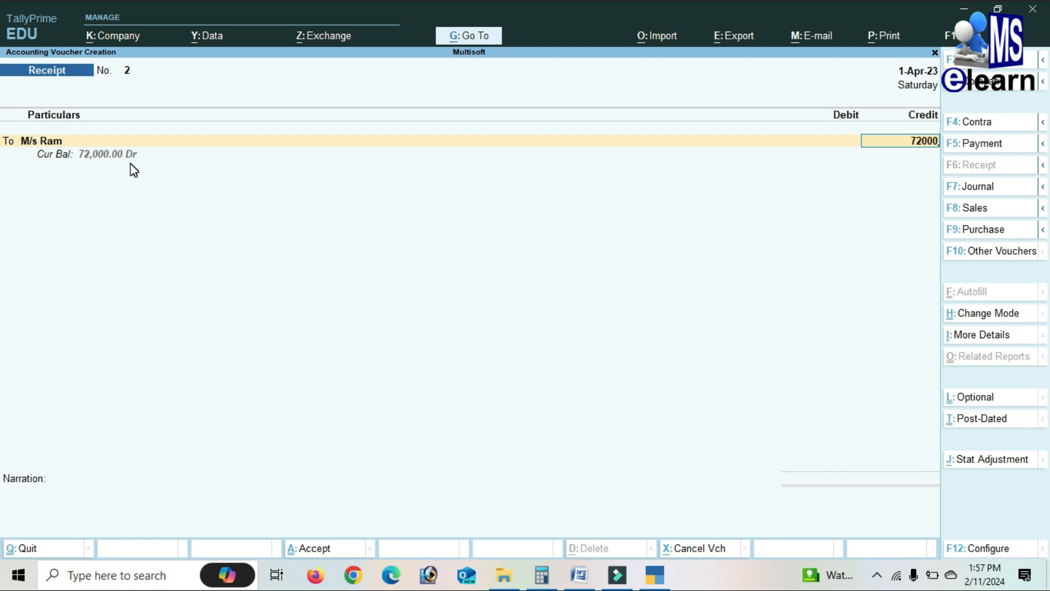
pyautogui.press('Return')
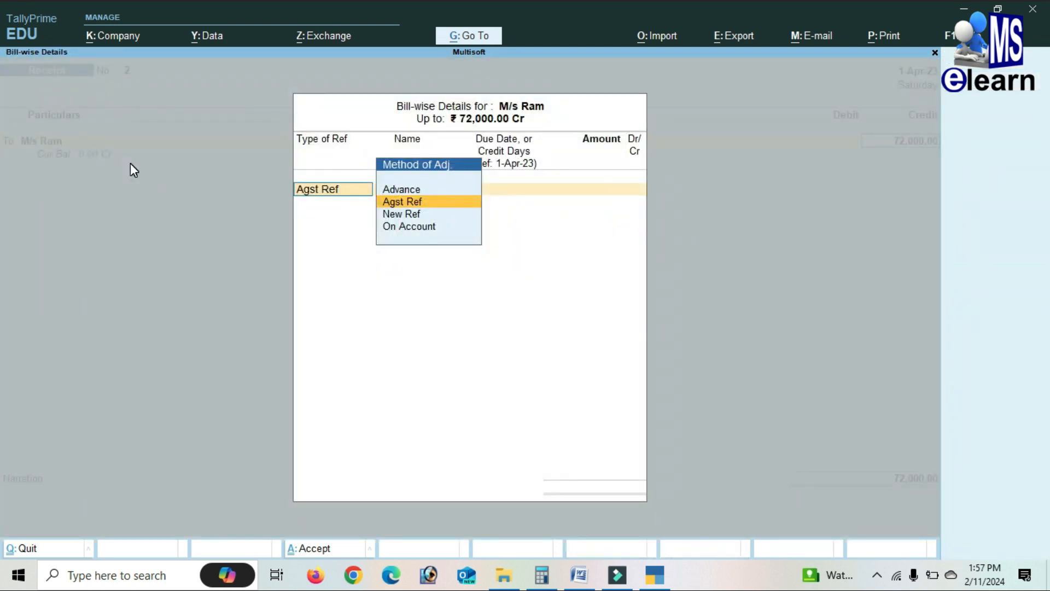
pyautogui.press('Return')
pyautogui.press('Return')
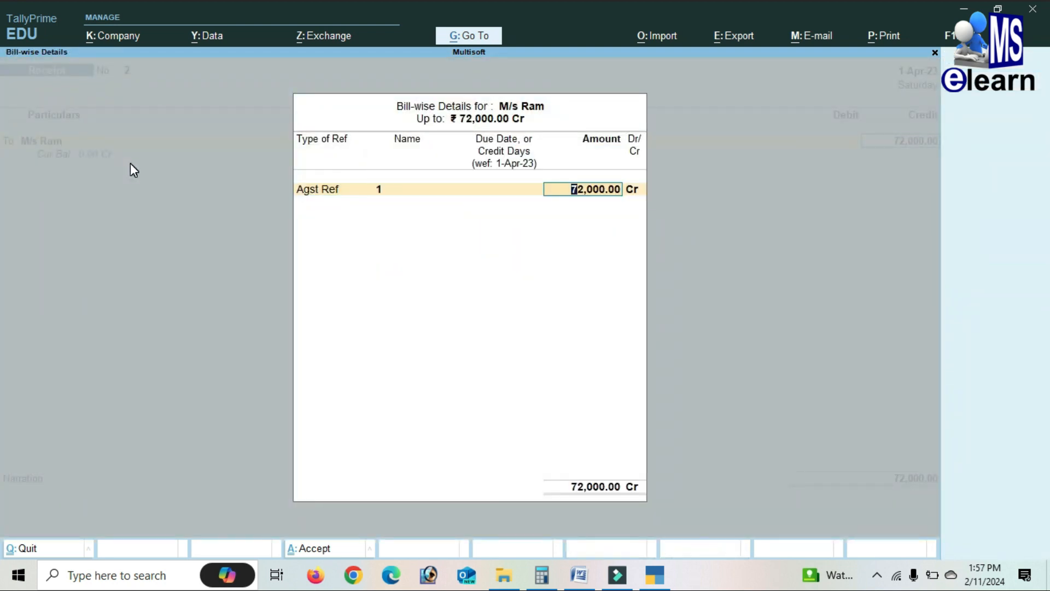
pyautogui.press('Return')
pyautogui.press('Return')
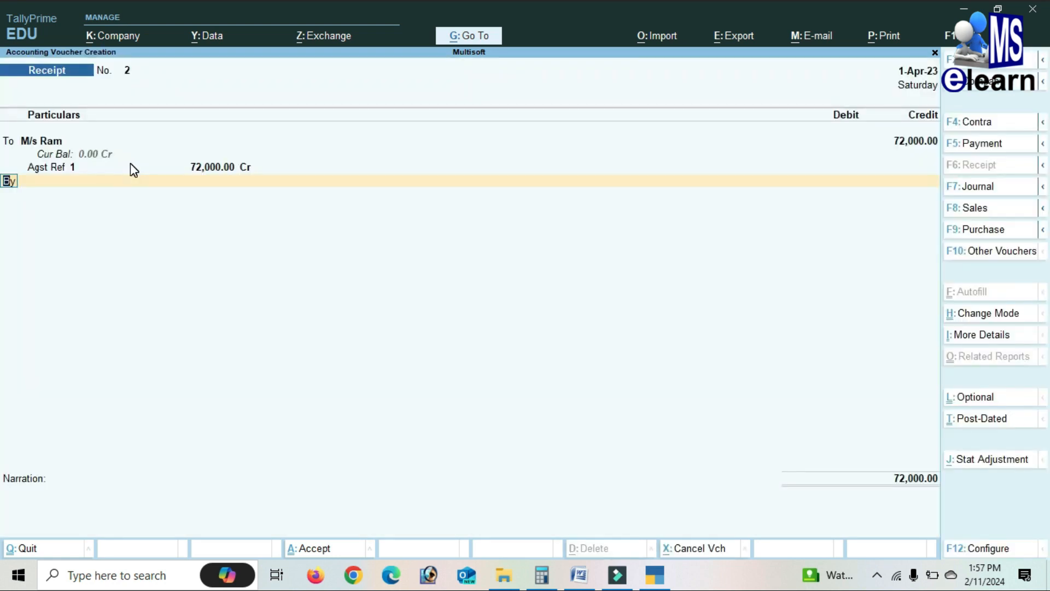
# Debit Cash with 72,000 and save the receipt voucher with the narration left blank
pyautogui.press('Return')
pyautogui.press('Return')
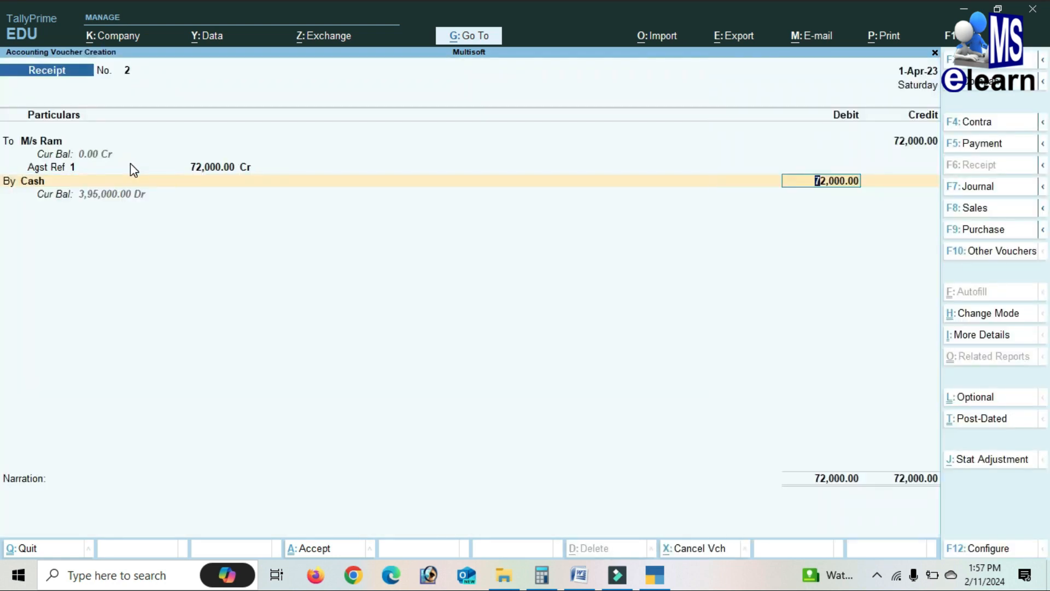
pyautogui.press('Return')
pyautogui.press('Return')
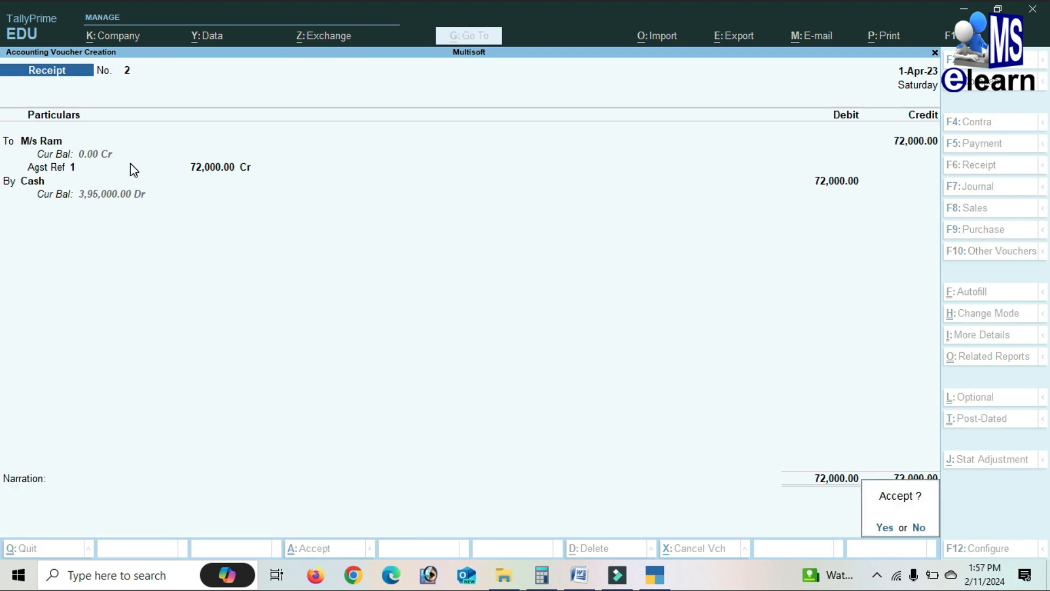
pyautogui.press('Return')
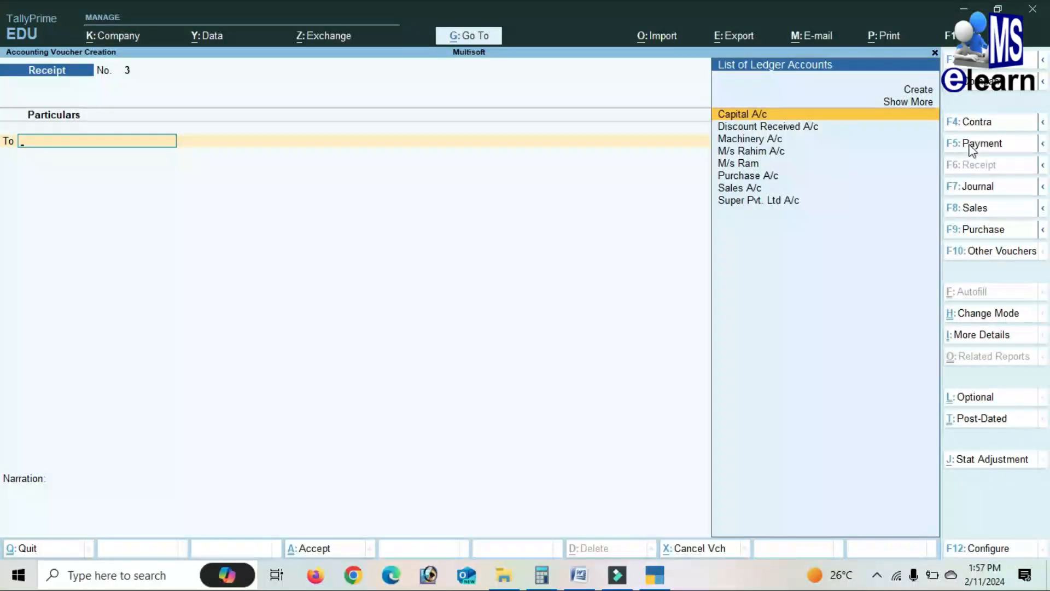
# Start a payment voucher, debit the ledger of the supplier with pending bill 01 with 60,000 and allocate it to Agst Ref 01
pyautogui.click(971, 146)
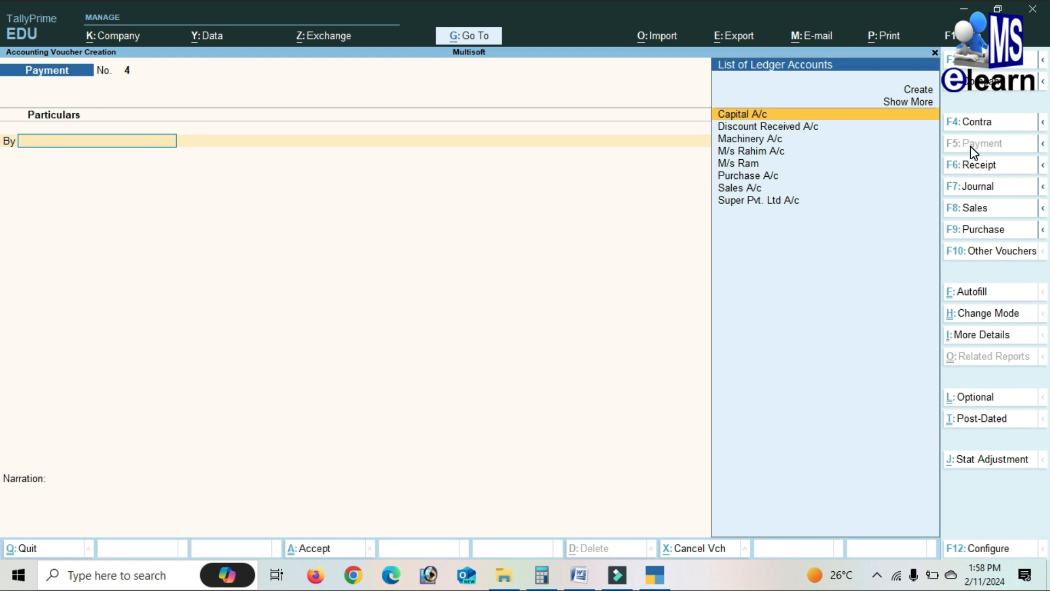
pyautogui.press('Down')
pyautogui.press('Down')
pyautogui.press('Down')
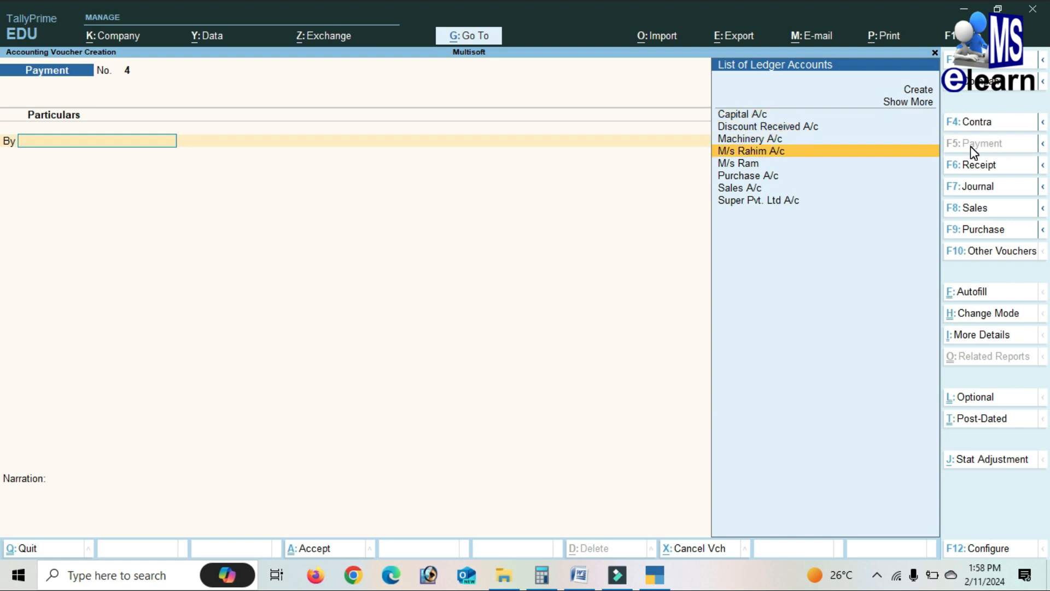
pyautogui.press('Return')
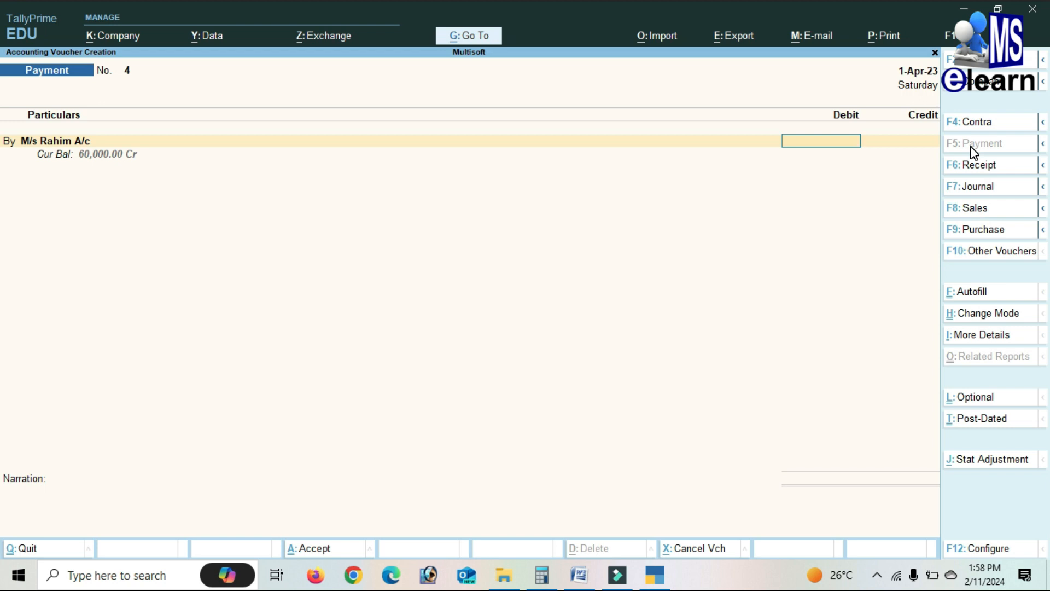
pyautogui.write('60000')
pyautogui.press('Return')
pyautogui.press('Return')
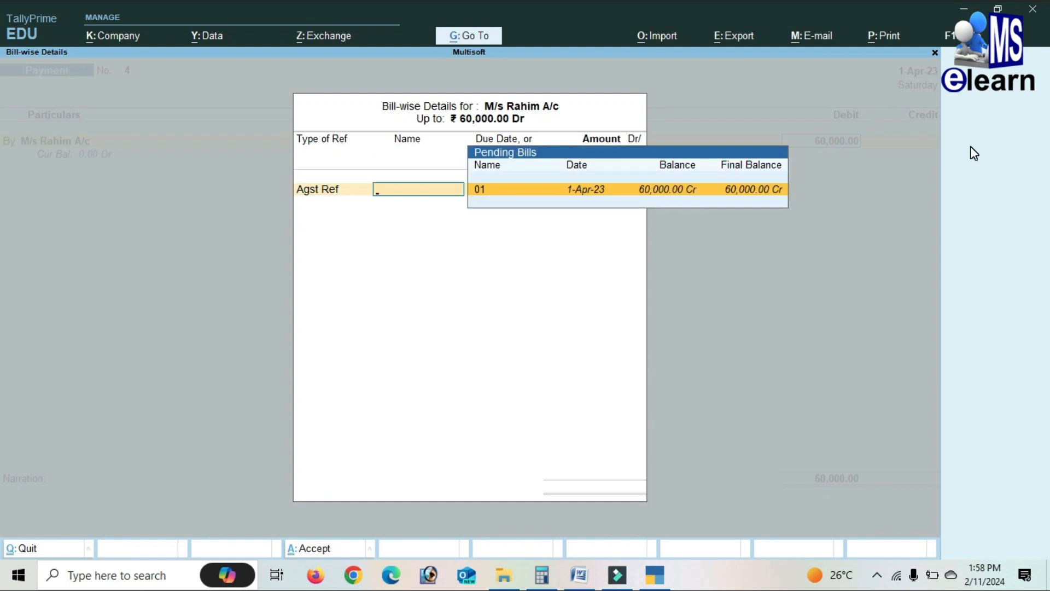
pyautogui.press('Return')
pyautogui.press('Return')
pyautogui.press('Return')
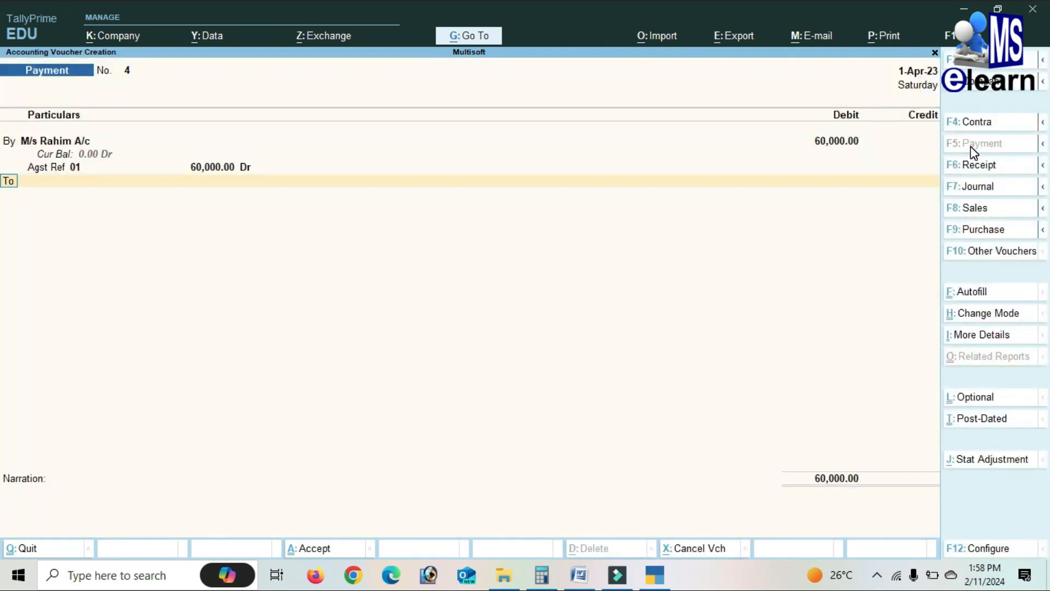
# Credit Cash with 60,000 and save the payment voucher with the narration left blank
pyautogui.press('Return')
pyautogui.press('Down')
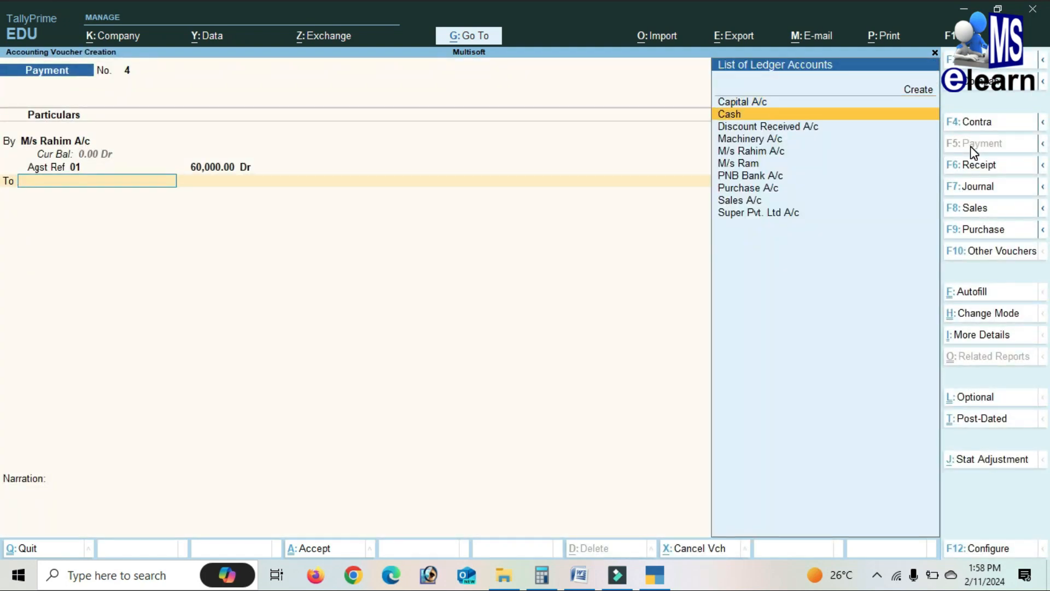
pyautogui.press('Return')
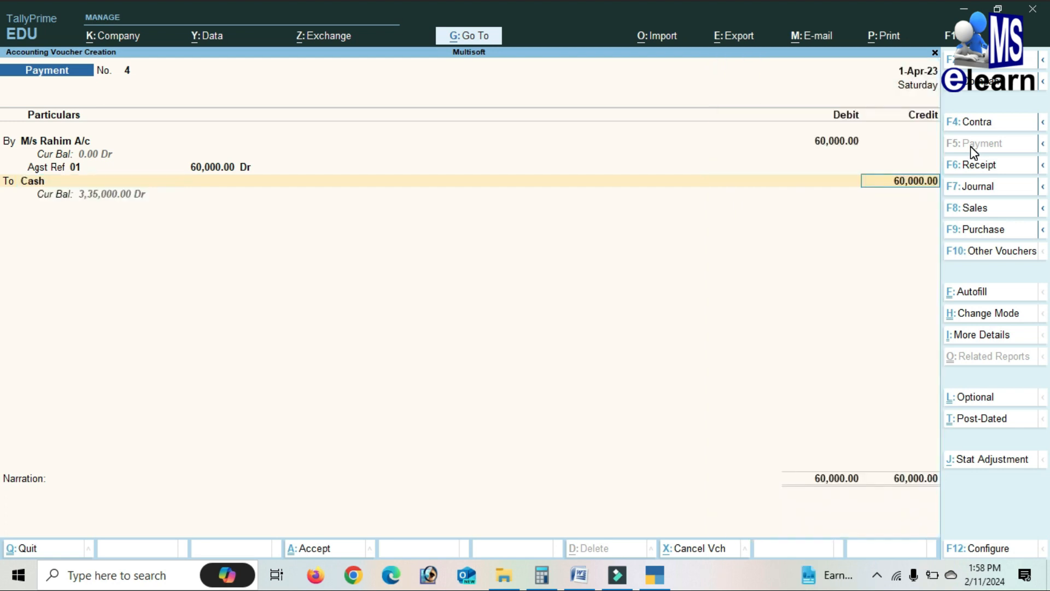
pyautogui.press('Return')
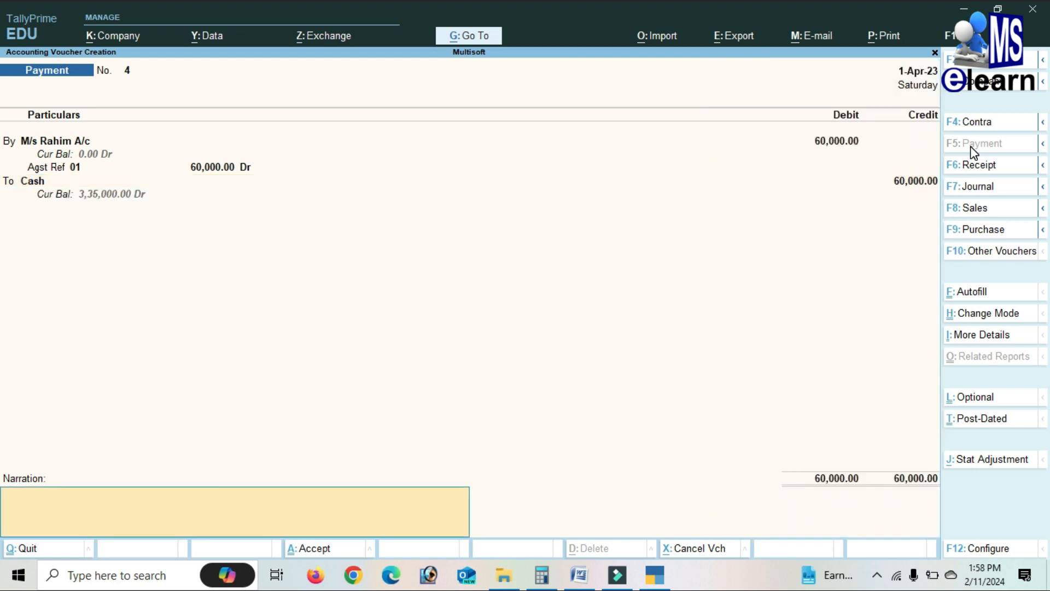
pyautogui.press('Return')
pyautogui.press('Return')
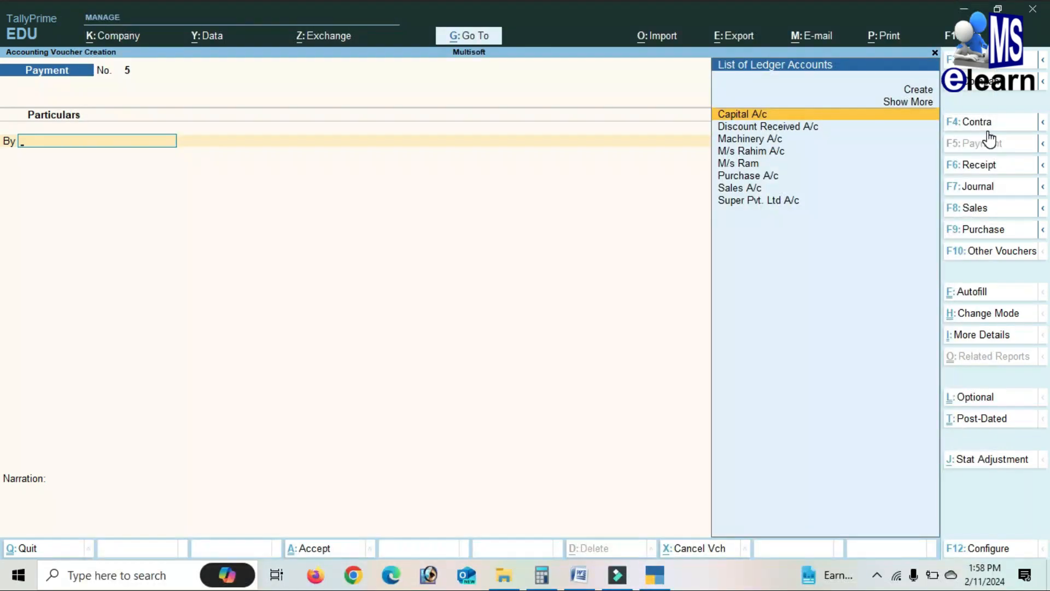
# Start a receipt voucher and, for its credit entry, begin a new ledger named Commission Received A/c with no alias
pyautogui.click(985, 168)
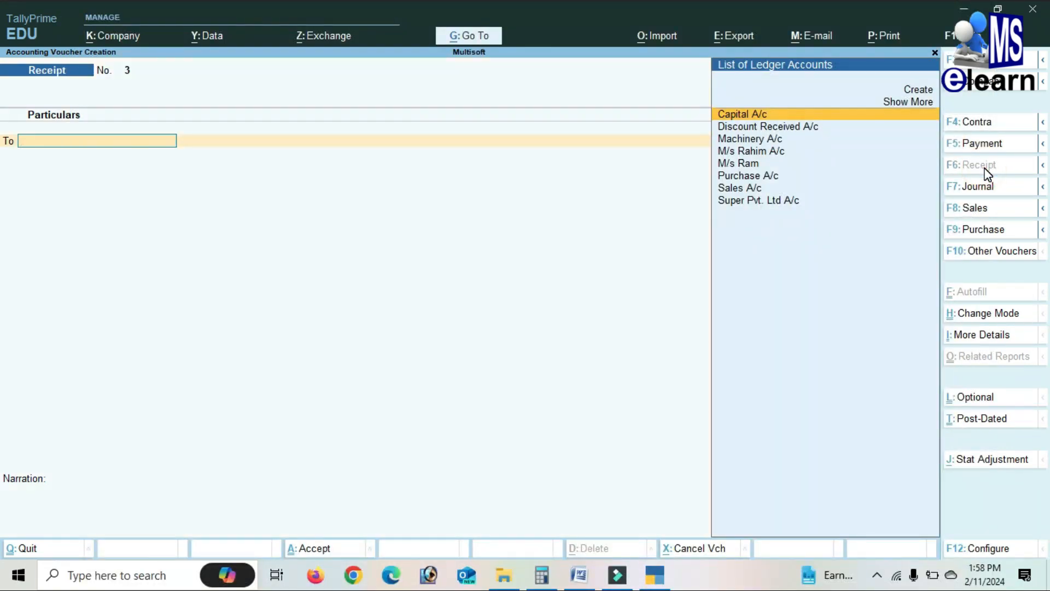
pyautogui.press('Up')
pyautogui.press('Up')
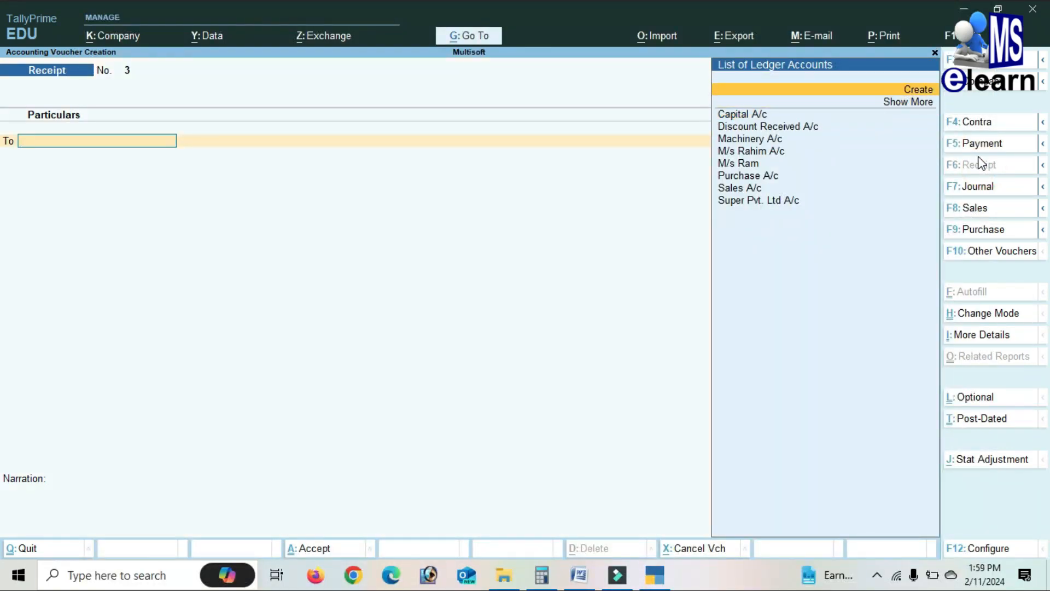
pyautogui.press('Return')
pyautogui.write('Comm')
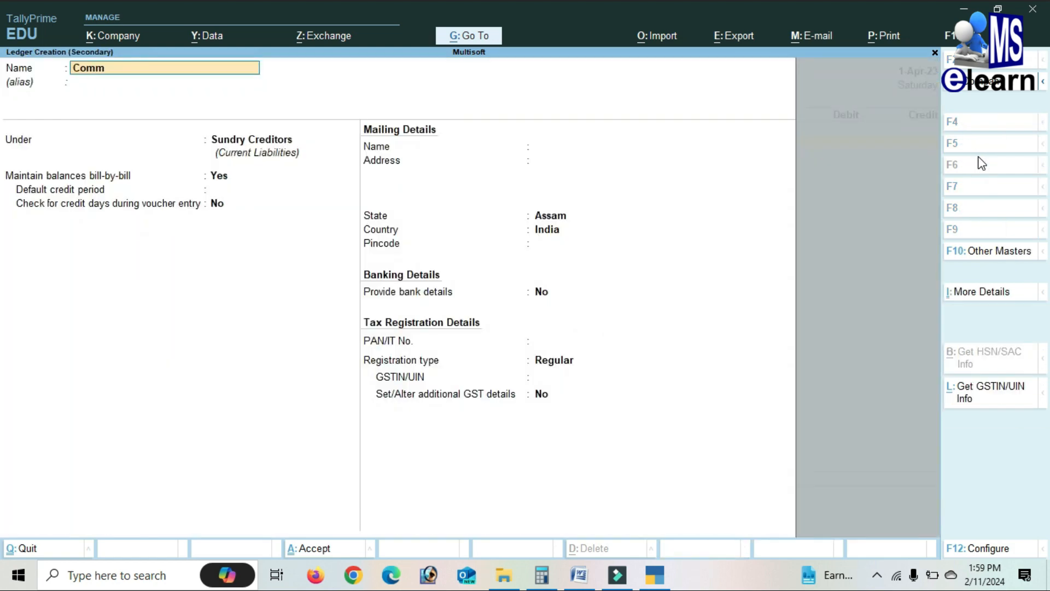
pyautogui.write('ission Received A/c')
pyautogui.press('Return')
pyautogui.press('Return')
# Group the Commission Received A/c ledger under Indirect Incomes and save it with the default statutory and GST details
pyautogui.write('I')
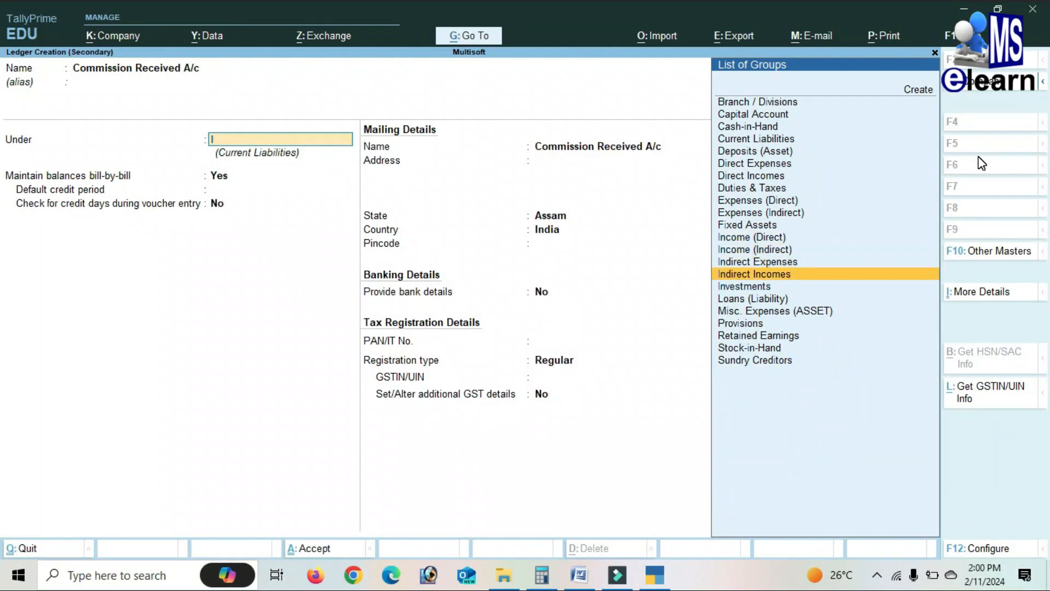
pyautogui.press('Return')
pyautogui.press('Return')
pyautogui.press('Return')
pyautogui.press('Return')
pyautogui.press('Return')
pyautogui.press('Return')
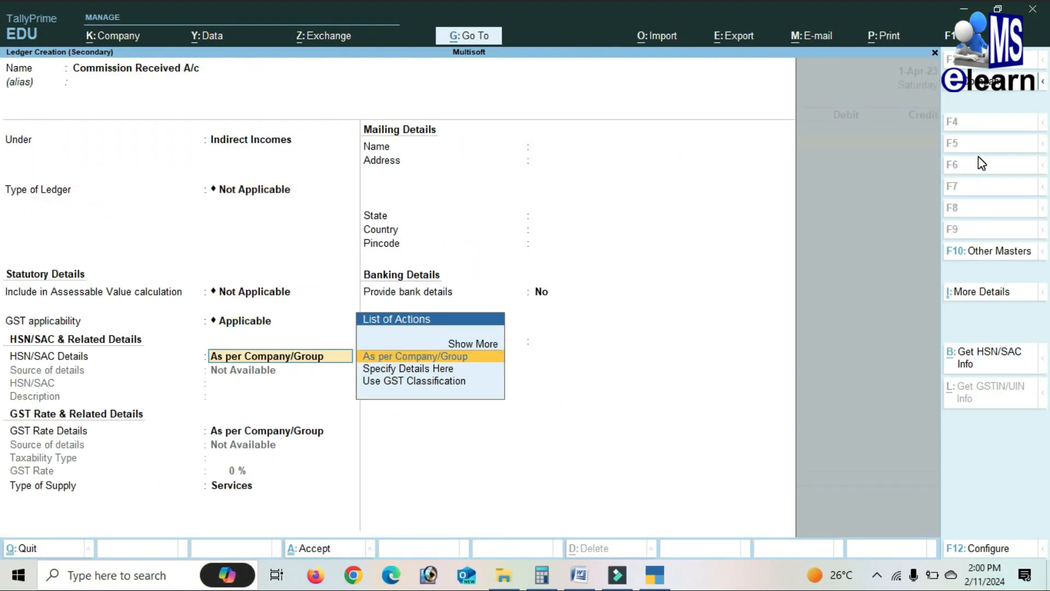
pyautogui.press('Return')
pyautogui.hotkey('ctrl', 'a')
# Credit Commission Received A/c with 5,000, keeping the GST rate and HSN/SAC details as per Masters/Company
pyautogui.write('5,00')
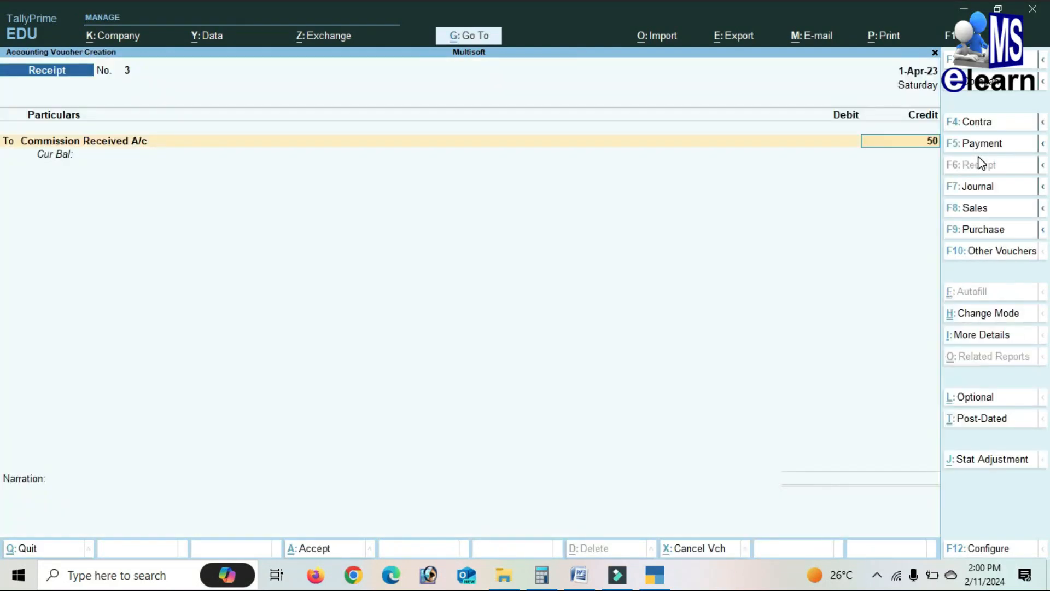
pyautogui.write('00')
pyautogui.press('Return')
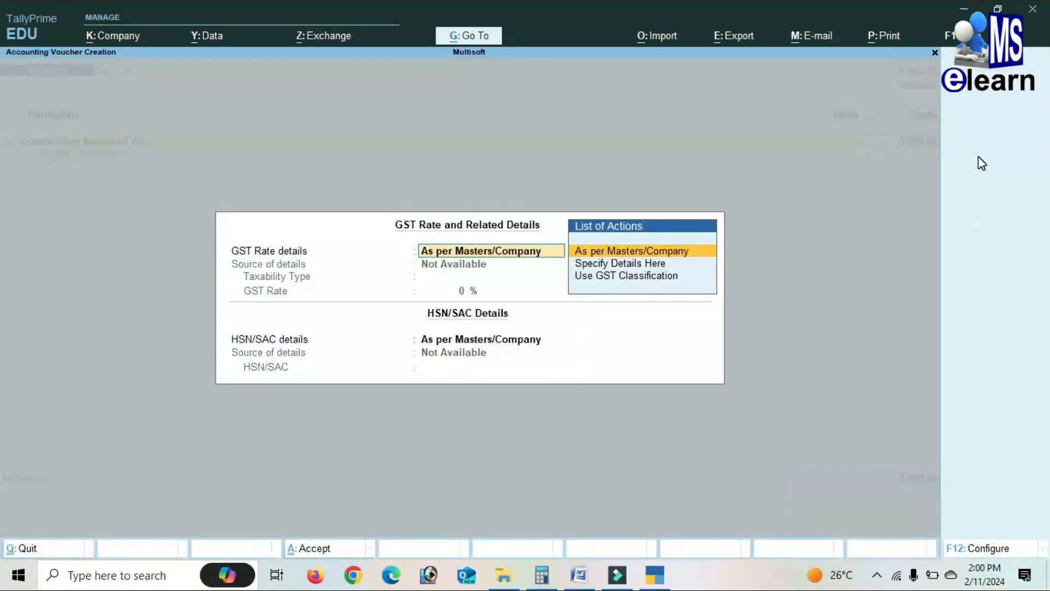
pyautogui.press('Return')
pyautogui.press('Return')
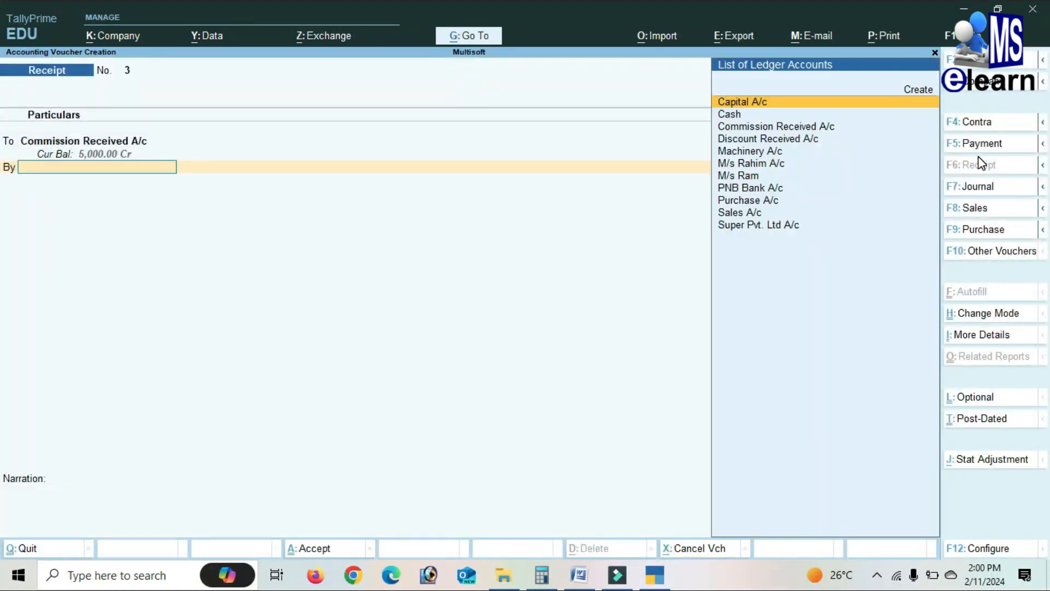
# Debit Cash with 5,000 and save the receipt voucher with the narration left blank
pyautogui.press('Down')
pyautogui.press('Return')
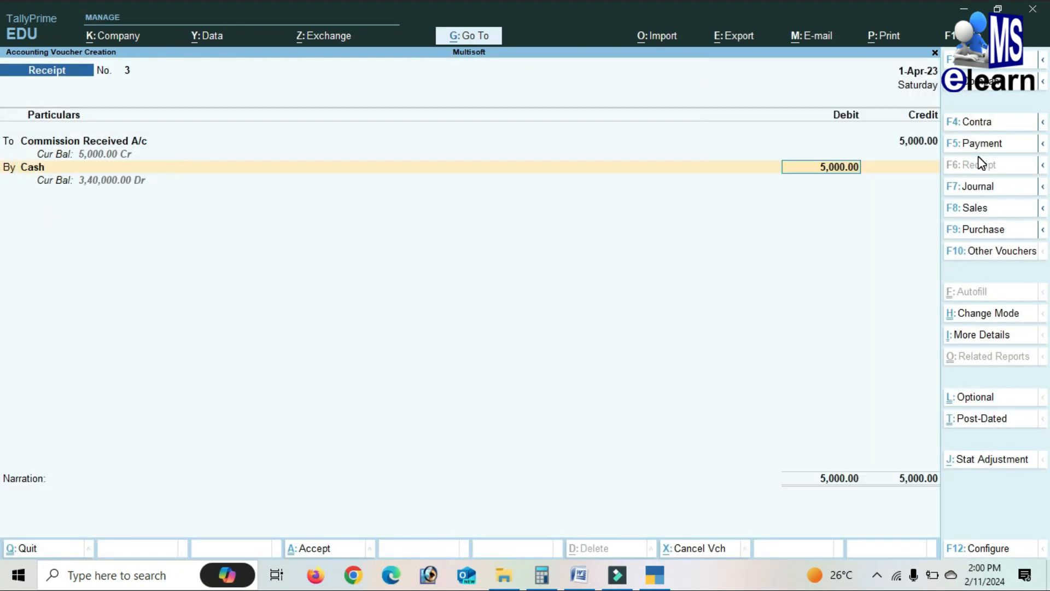
pyautogui.press('Return')
pyautogui.press('Return')
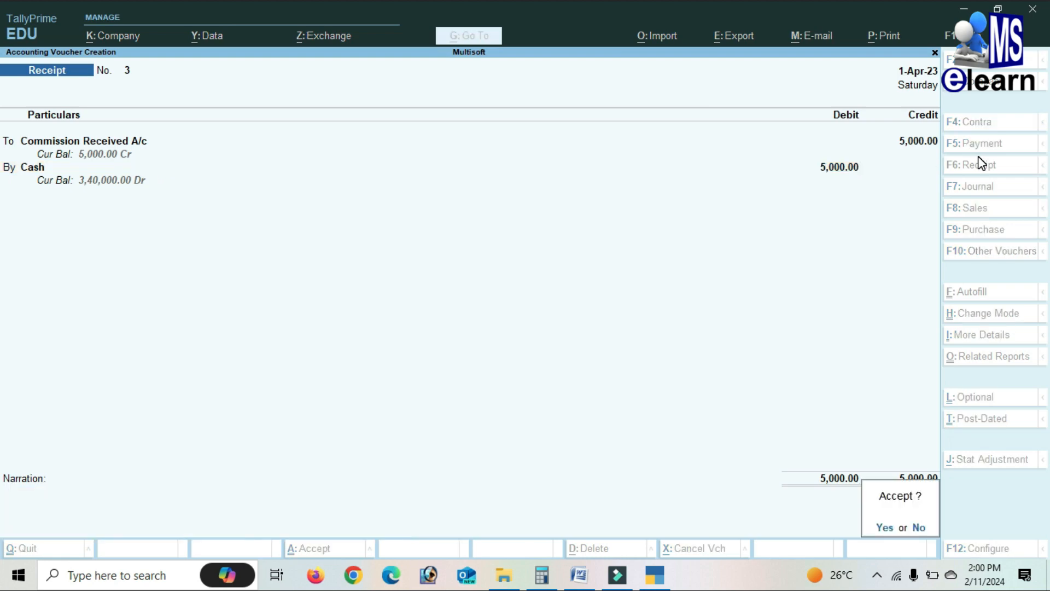
pyautogui.press('Return')
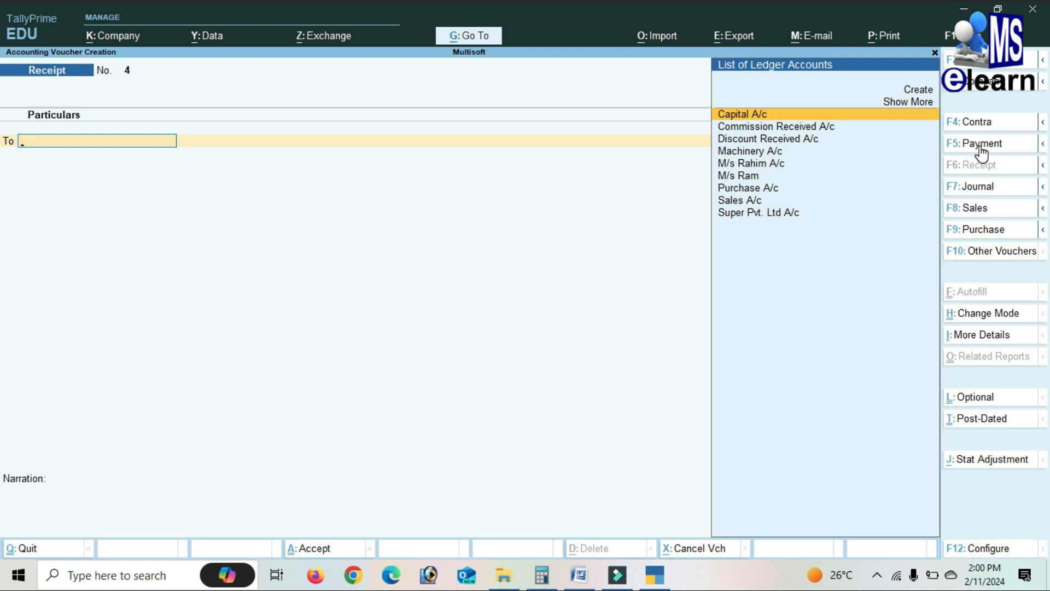
# Start a payment voucher and, for its debit entry, begin a new ledger named Electricity Expense A/c
pyautogui.click(979, 145)
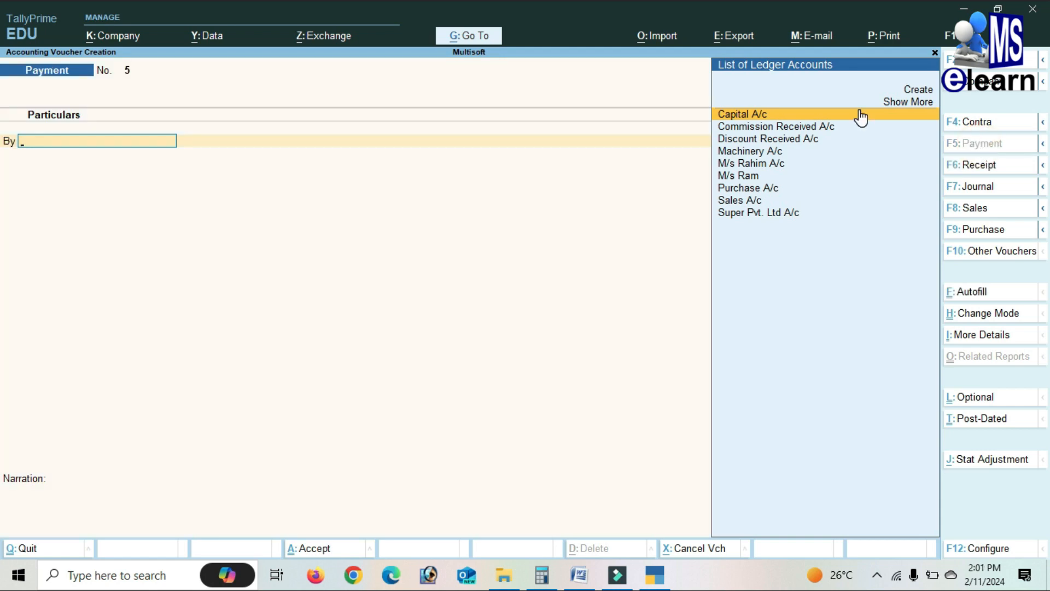
pyautogui.press('Up')
pyautogui.press('Up')
pyautogui.press('Return')
pyautogui.write('El')
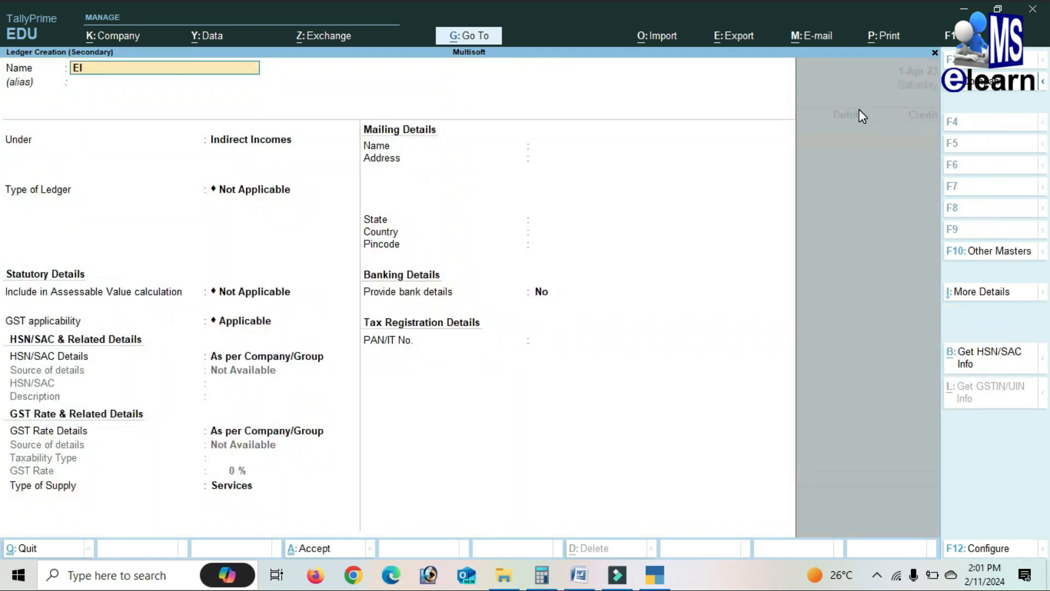
pyautogui.write('ectricity Expense A/c')
pyautogui.press('Return')
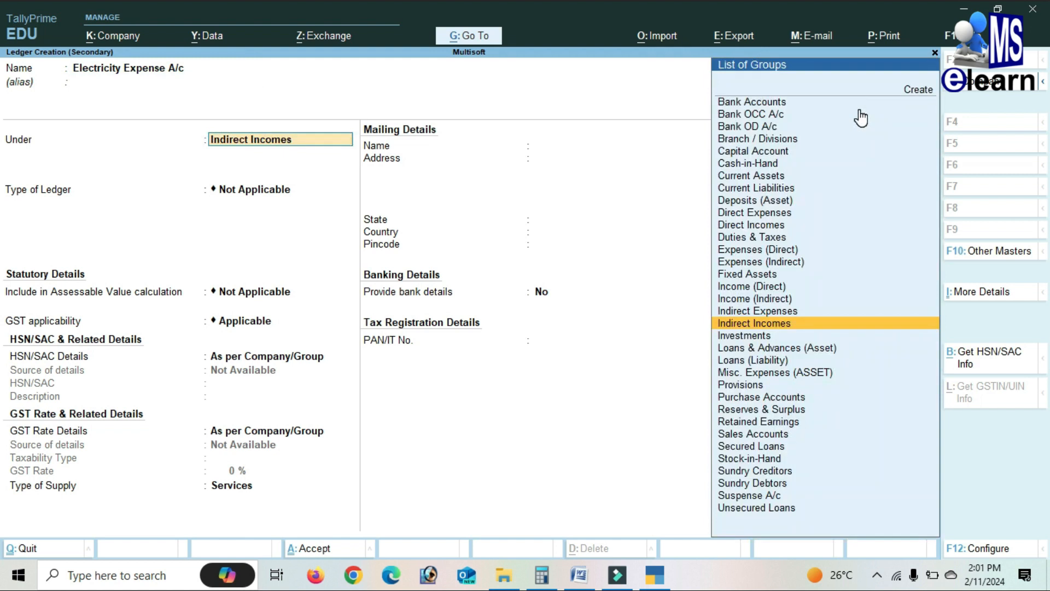
# Group the Electricity Expense A/c ledger under Indirect Expenses and save it with the default statutory and GST details
pyautogui.press('Up')
pyautogui.press('Return')
pyautogui.press('Return')
pyautogui.press('Return')
pyautogui.press('Return')
pyautogui.press('Return')
pyautogui.press('Return')
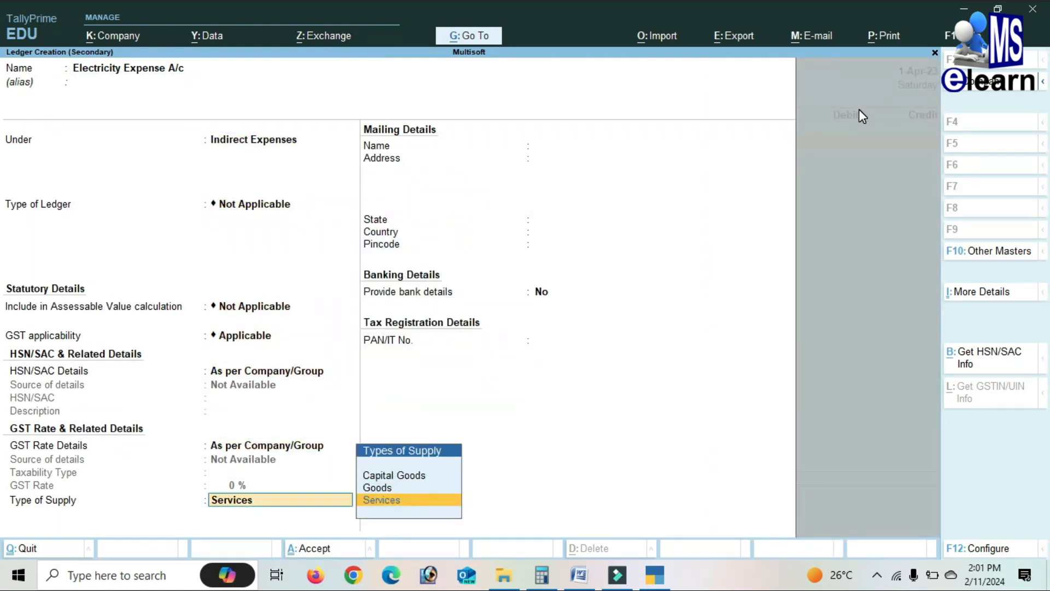
pyautogui.press('Return')
pyautogui.press('Return')
pyautogui.press('Return')
# Debit Electricity Expense A/c with 1,000, keeping the GST rate and HSN/SAC details as per Masters/Company
pyautogui.write('1000')
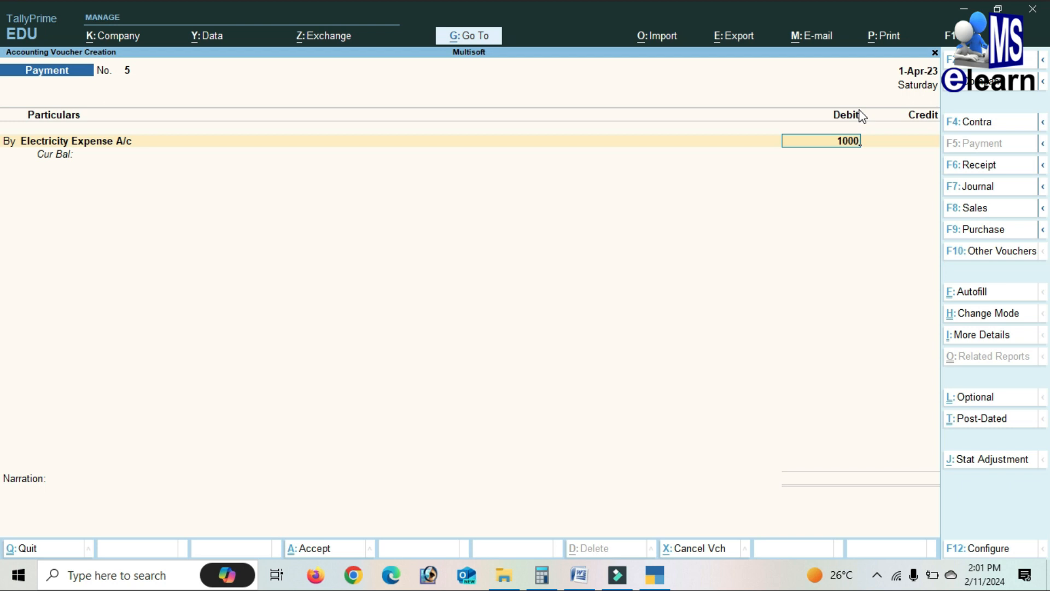
pyautogui.press('Return')
pyautogui.press('Return')
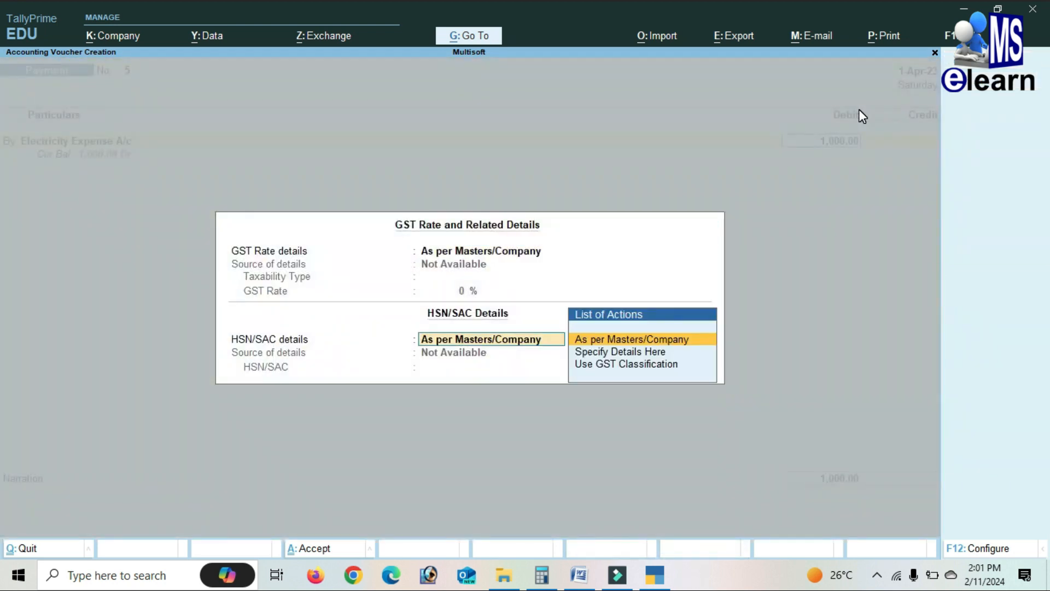
pyautogui.press('Return')
pyautogui.press('Return')
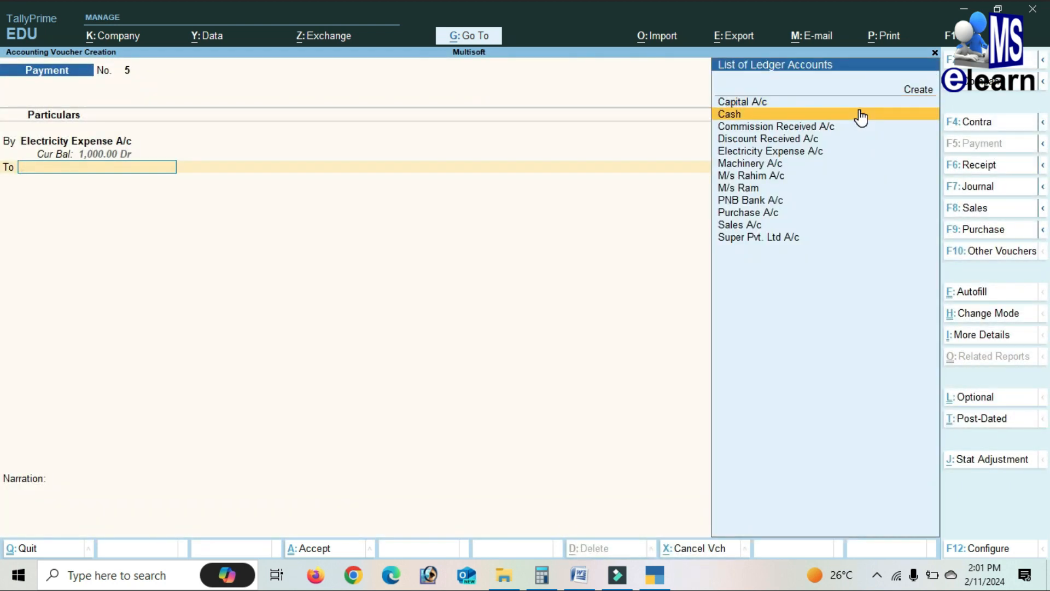
# Credit Cash with 1,000 and save the payment voucher with the narration left blank
pyautogui.click(860, 117)
pyautogui.press('Return')
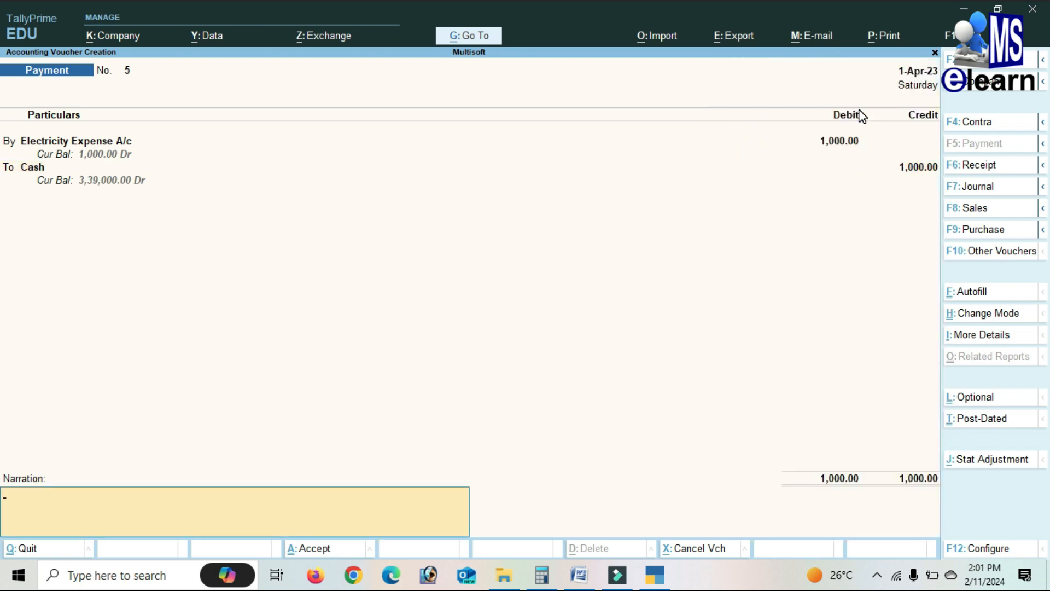
pyautogui.press('Return')
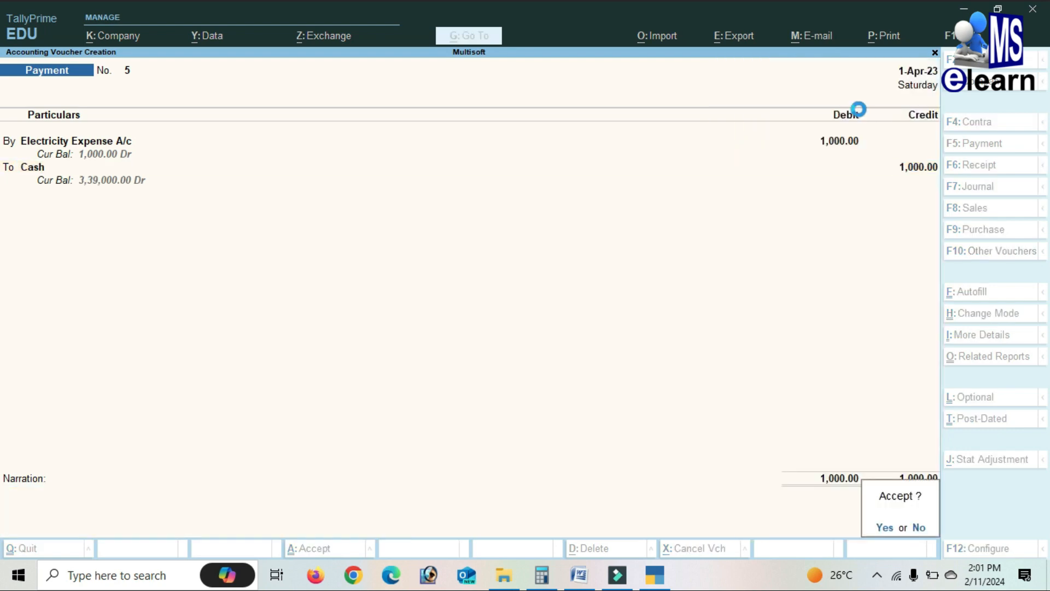
pyautogui.press('Return')
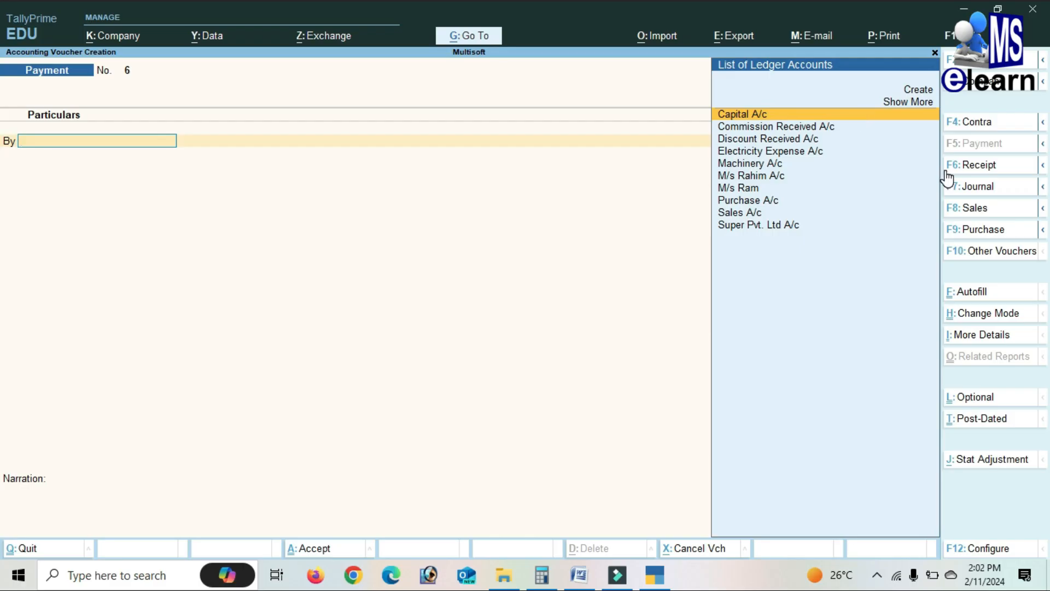
# Start a purchase voucher in As Voucher mode, leaving the supplier invoice number and date blank
pyautogui.click(974, 228)
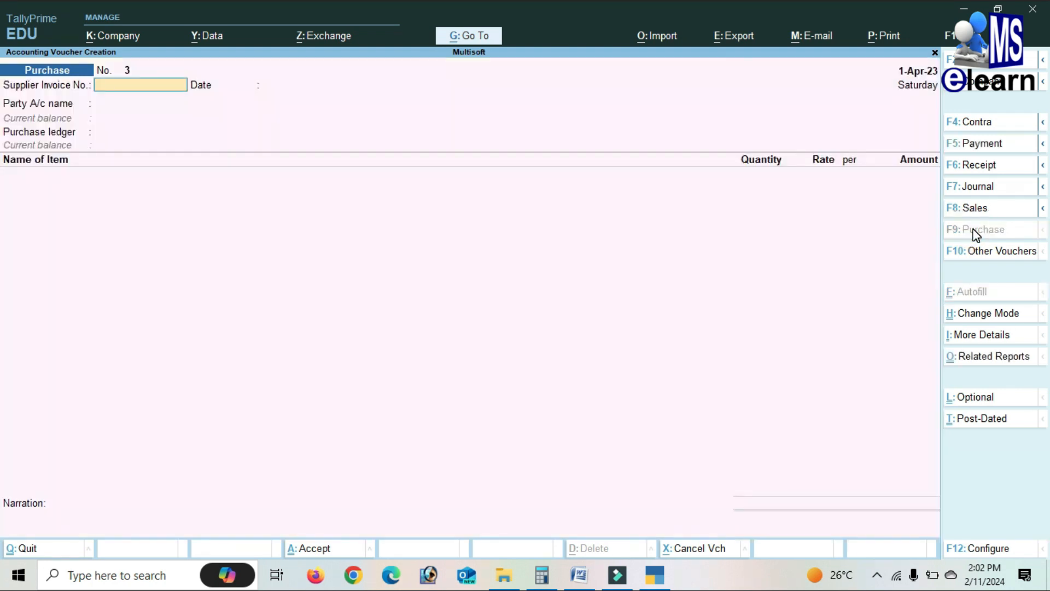
pyautogui.click(985, 313)
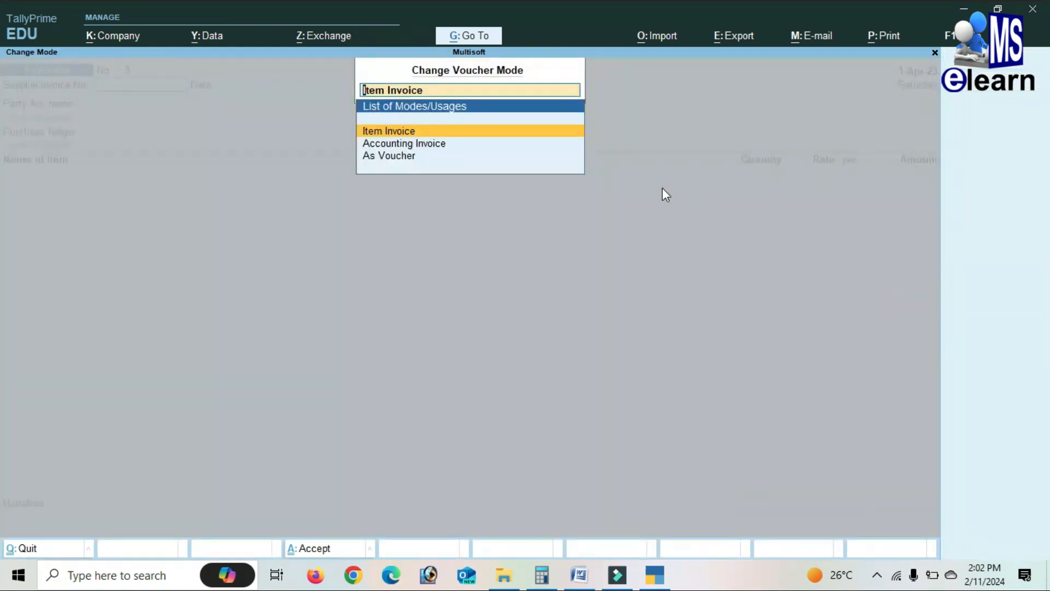
pyautogui.click(385, 157)
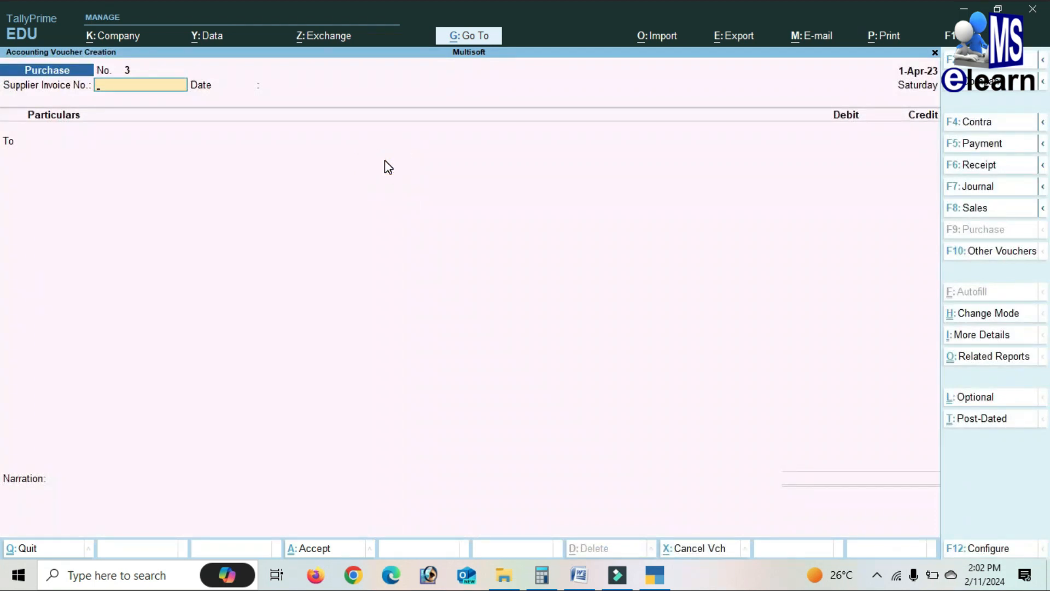
pyautogui.press('Return')
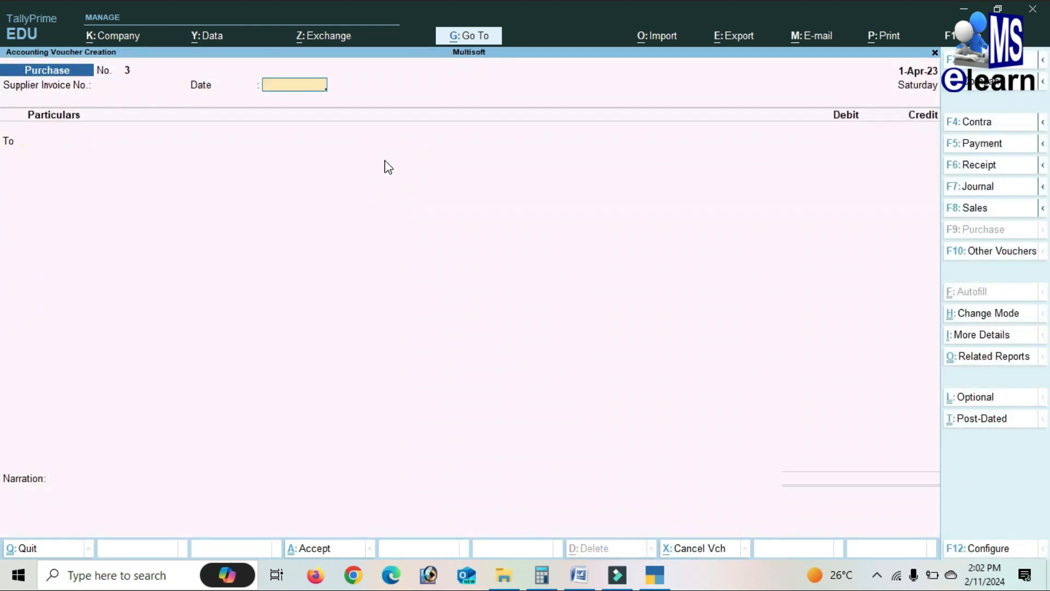
pyautogui.press('Return')
# For the credit entry, begin a new ledger named Sona Enterprise A/c under Sundry Creditors
pyautogui.hotkey('alt', 'c')
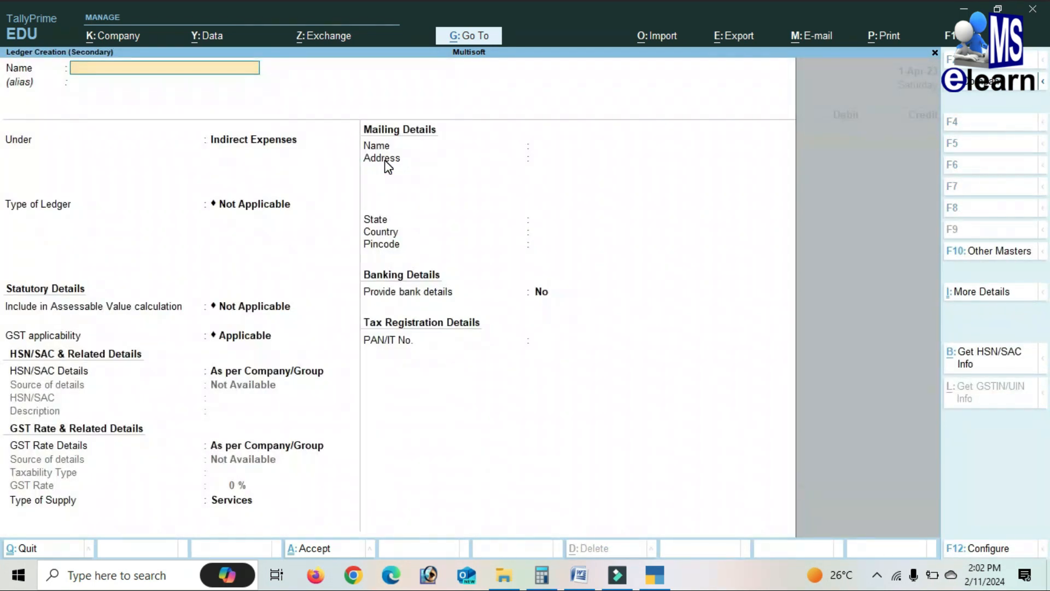
pyautogui.write('Sona Enterprise A/c')
pyautogui.press('Return')
pyautogui.write('s')
pyautogui.press('Down')
pyautogui.press('Down')
pyautogui.press('Down')
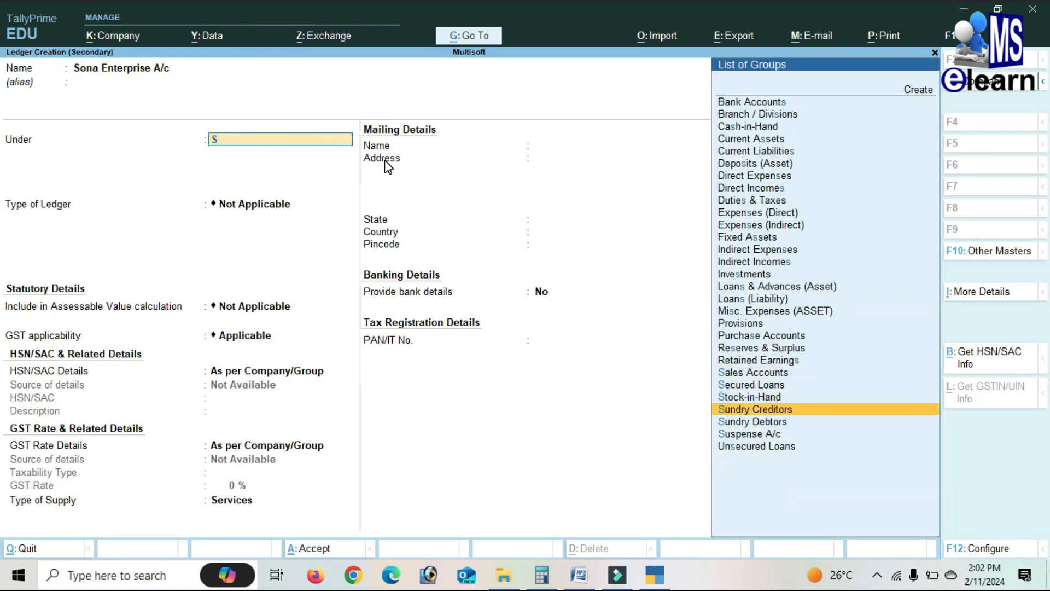
pyautogui.press('Return')
# Save the Sona Enterprise A/c ledger with bill-by-bill balances and the default mailing, banking and tax details
pyautogui.press('Return')
pyautogui.press('Return')
pyautogui.press('Return')
pyautogui.press('Return')
pyautogui.press('Return')
pyautogui.press('Return')
pyautogui.press('Return')
pyautogui.press('Return')
pyautogui.press('Return')
pyautogui.press('Return')
pyautogui.press('Return')
pyautogui.press('Return')
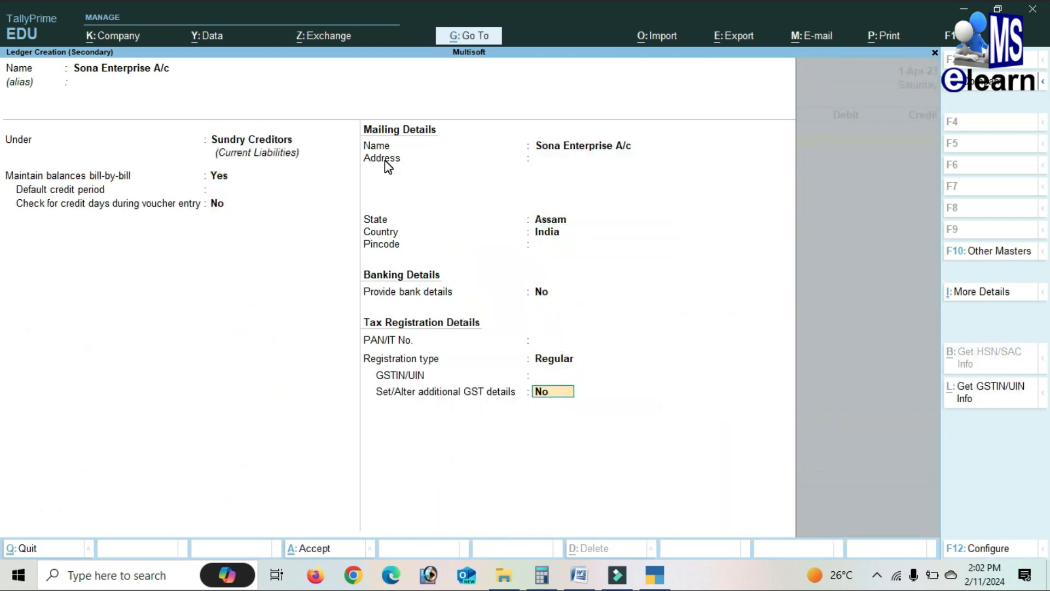
pyautogui.press('Return')
pyautogui.press('Return')
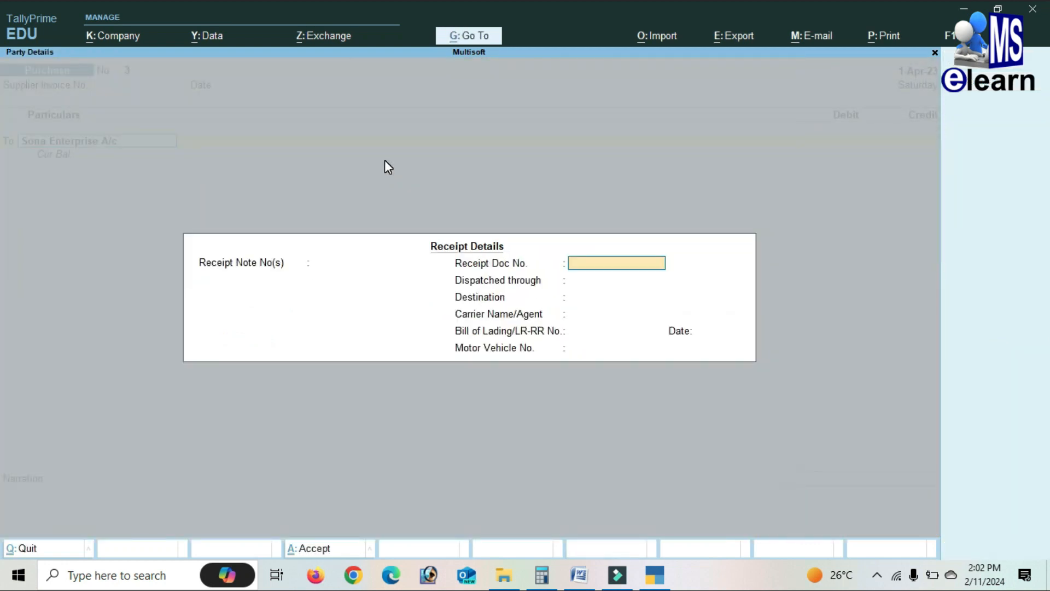
# Leave all receipt details of the purchase voucher blank, from the receipt document number to the motor vehicle number
pyautogui.press('Return')
pyautogui.press('Return')
pyautogui.press('Return')
pyautogui.press('Return')
pyautogui.press('Return')
pyautogui.press('Return')
pyautogui.press('Return')
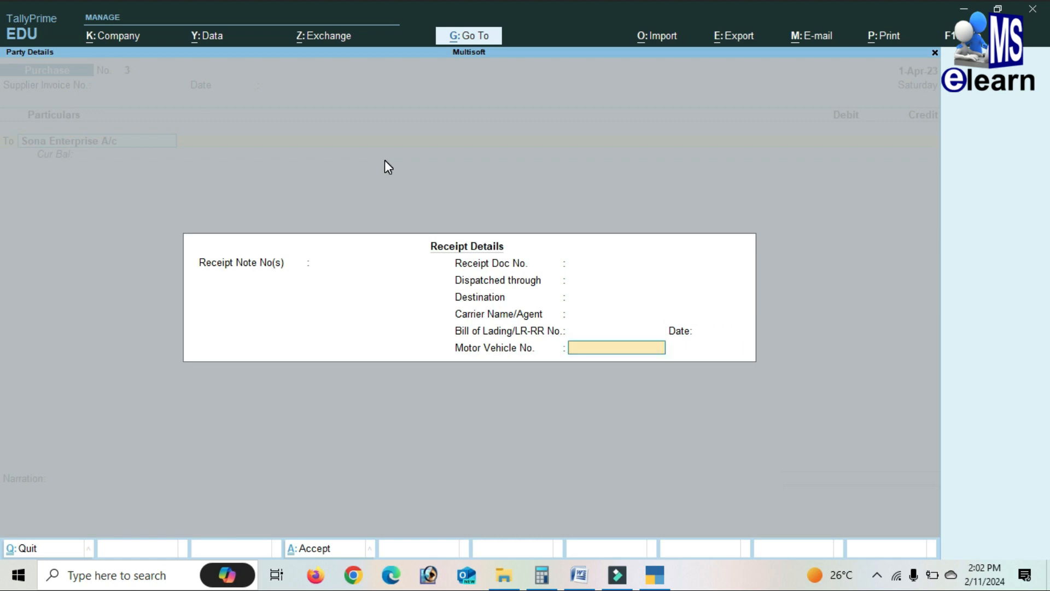
pyautogui.press('Return')
# Finish the receipt details and accept the default supplier, address and GST registration details for Sona Enterprise A/c
pyautogui.press('Return')
pyautogui.press('Return')
pyautogui.press('Return')
pyautogui.press('Return')
pyautogui.press('Return')
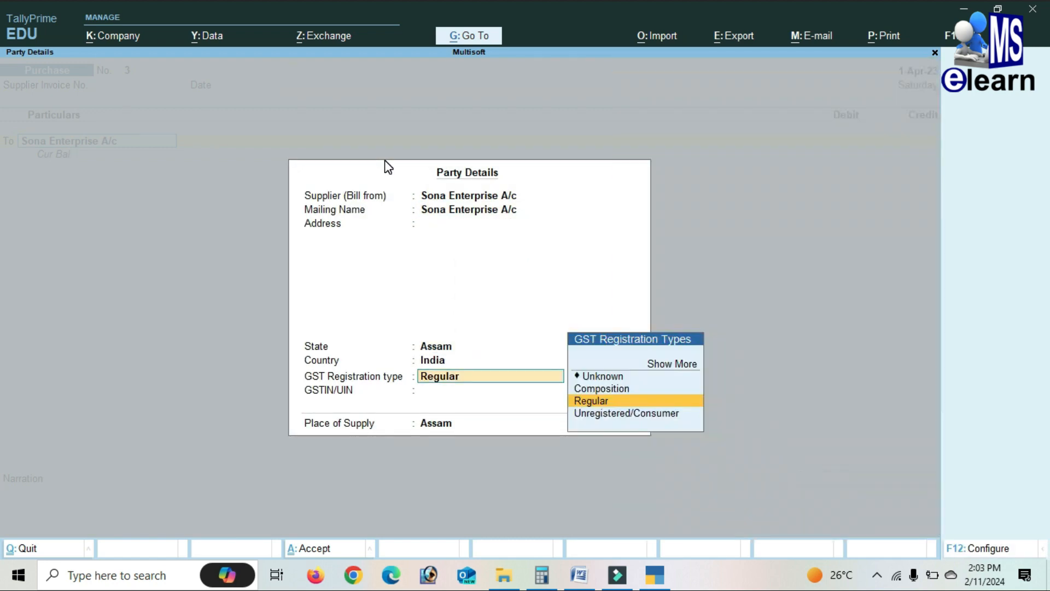
pyautogui.press('Return')
# Credit Sona Enterprise A/c with 14,000 and allocate the full amount to New Ref 3
pyautogui.write('14,000')
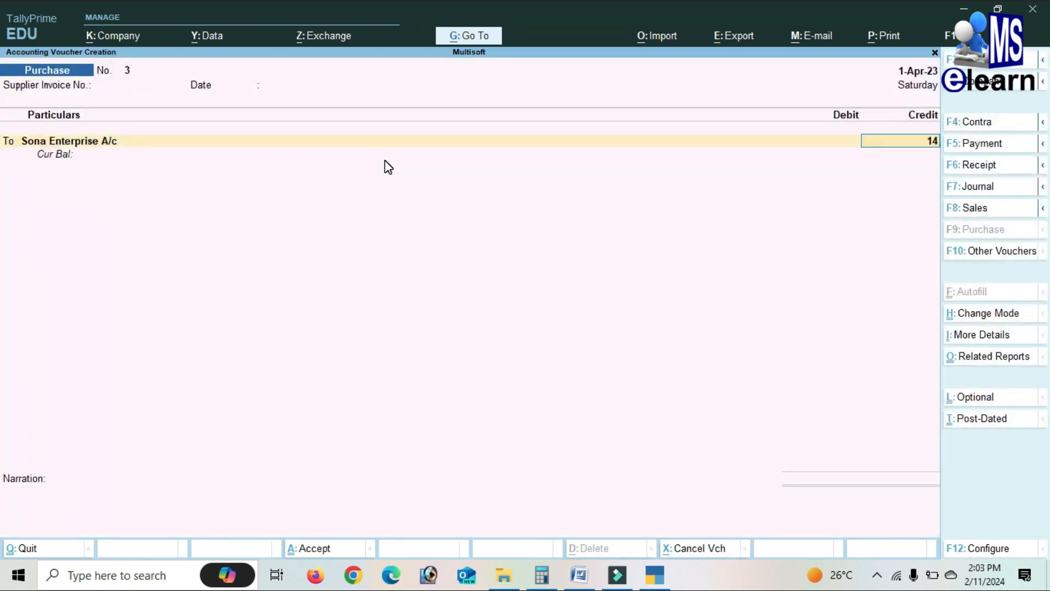
pyautogui.press('Return')
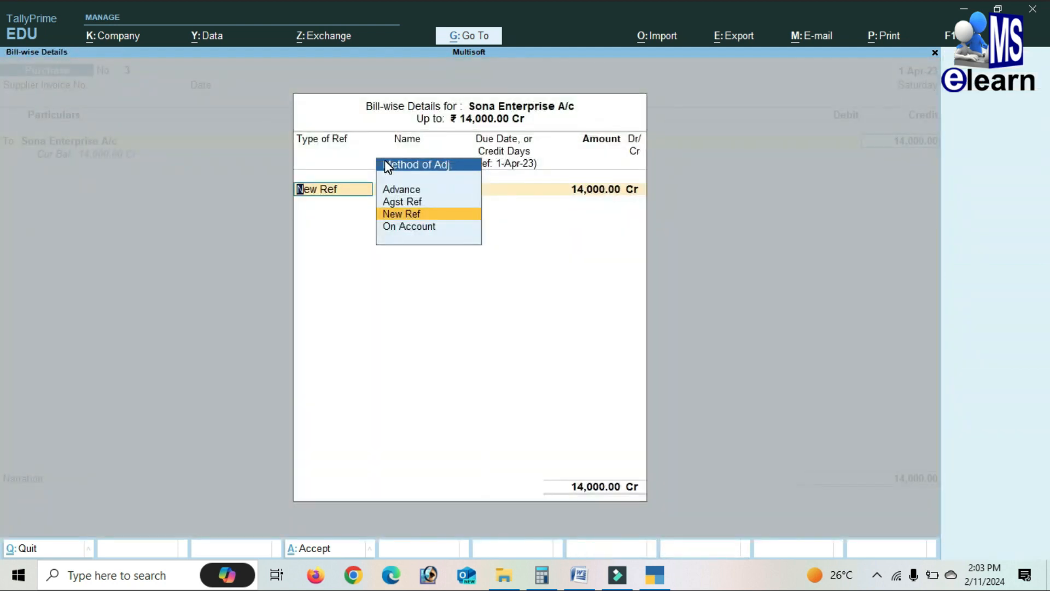
pyautogui.press('Return')
pyautogui.press('Return')
pyautogui.press('Return')
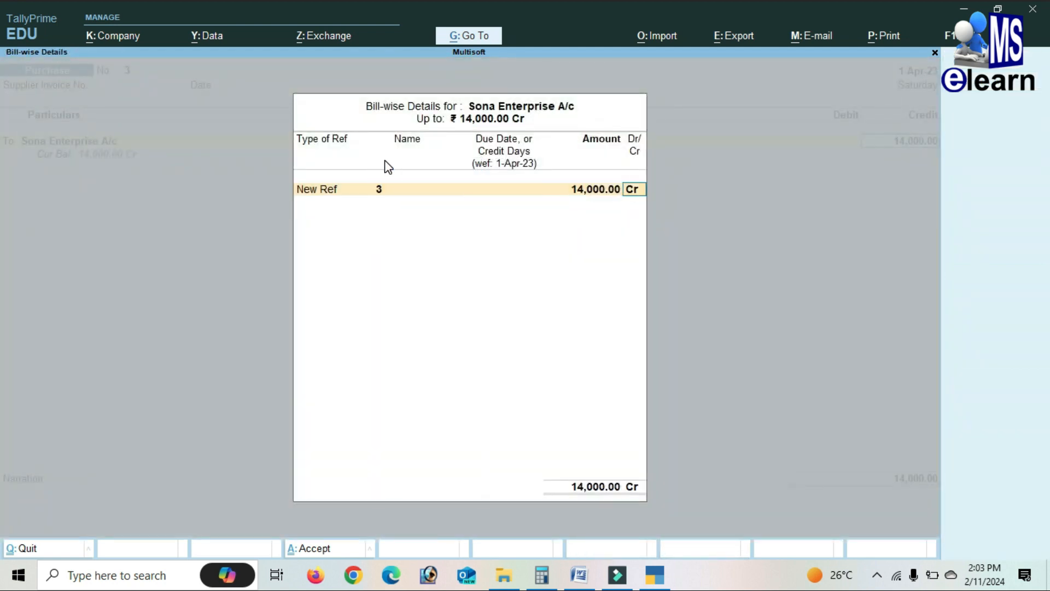
pyautogui.press('Return')
pyautogui.press('Return')
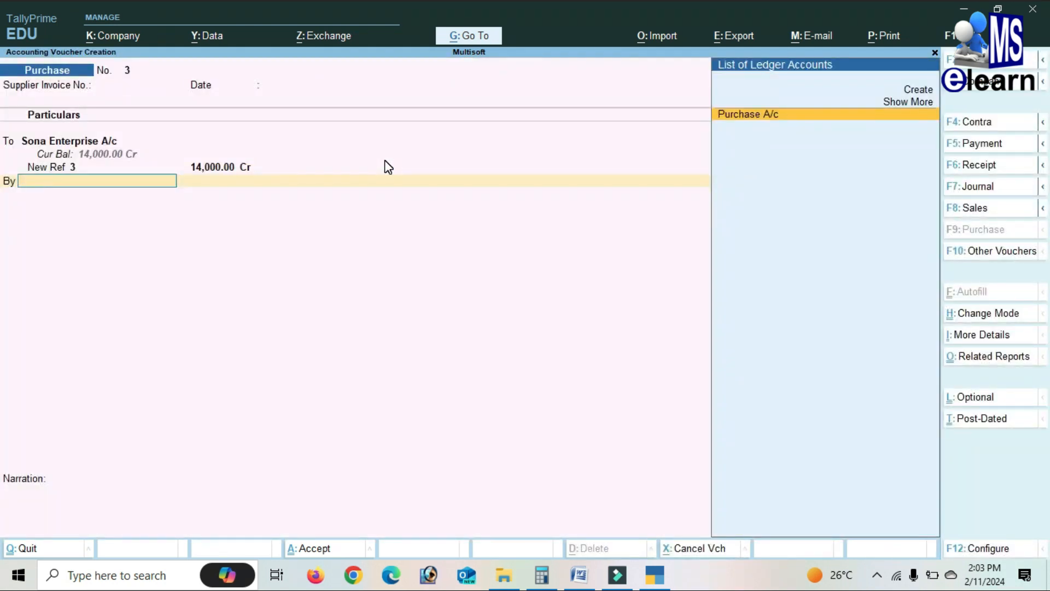
# Debit Purchase A/c with 14,000, allocating no stock items, and save the purchase voucher without a narration
pyautogui.press('Return')
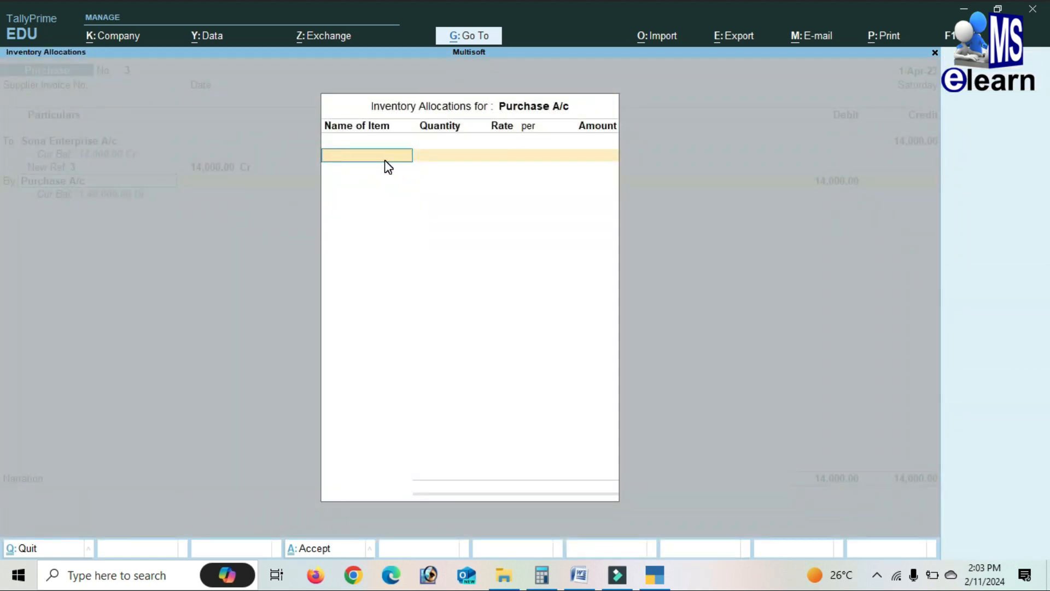
pyautogui.press('Return')
pyautogui.press('Return')
pyautogui.press('Return')
pyautogui.press('Return')
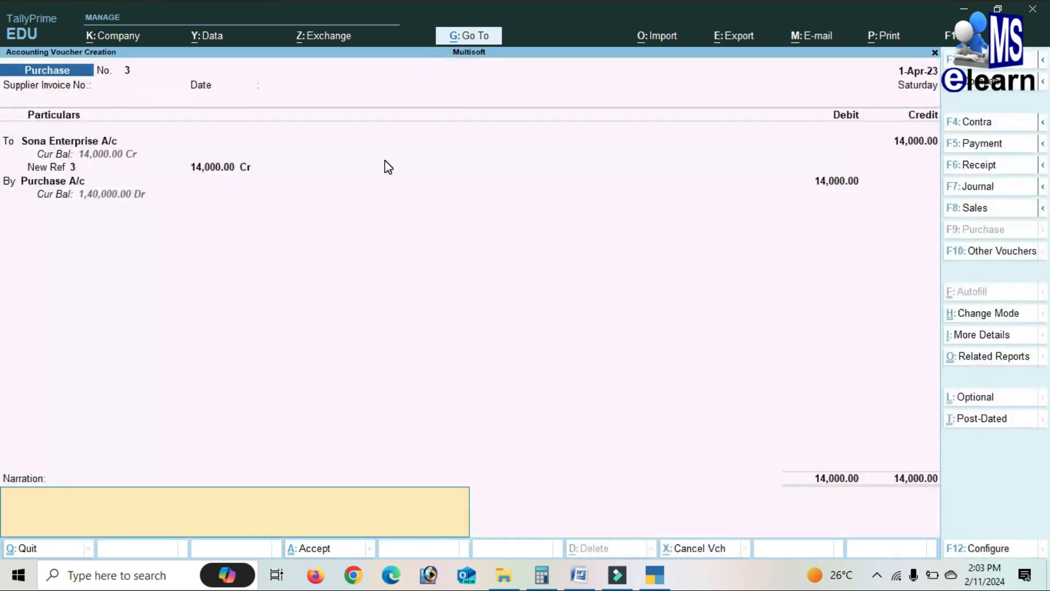
pyautogui.press('Return')
pyautogui.press('y')
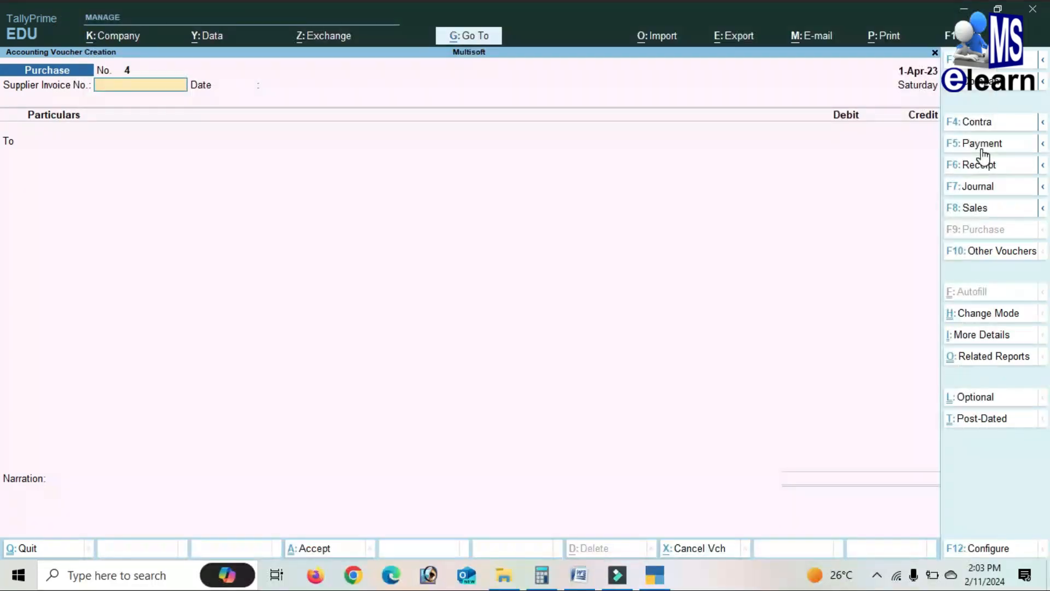
# Start a payment voucher and, for its debit entry, begin a new ledger named Computer Equipment A/c under Fixed Assets
pyautogui.click(981, 146)
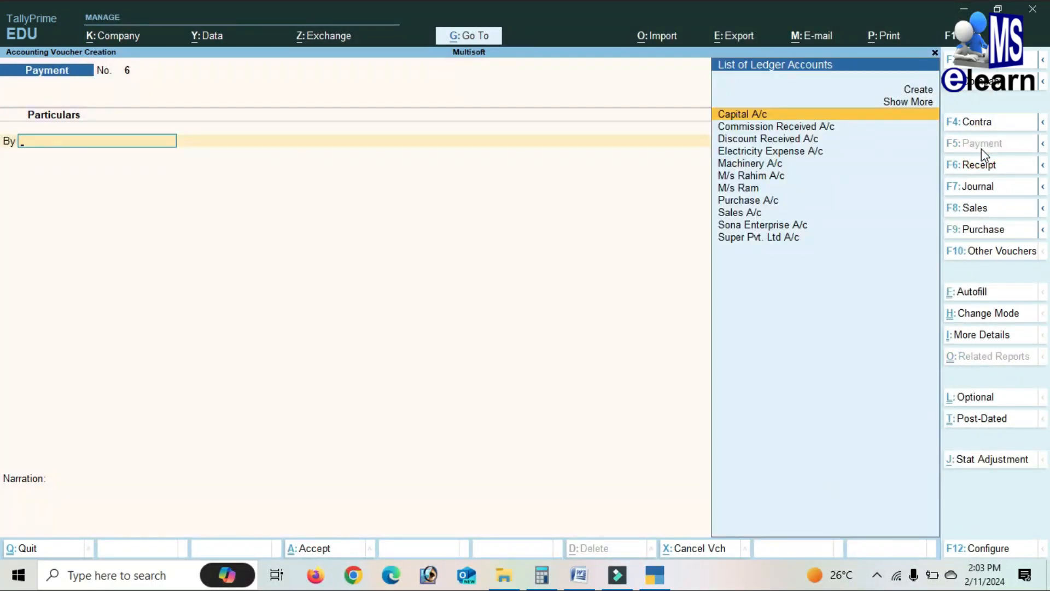
pyautogui.click(911, 91)
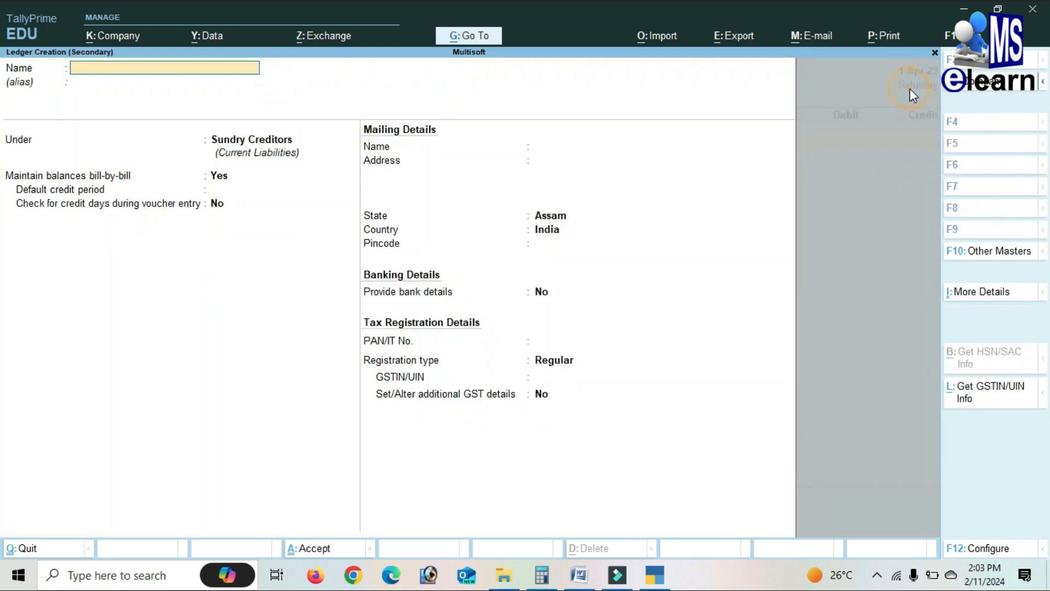
pyautogui.write('Computer Equipment A/c')
pyautogui.press('Return')
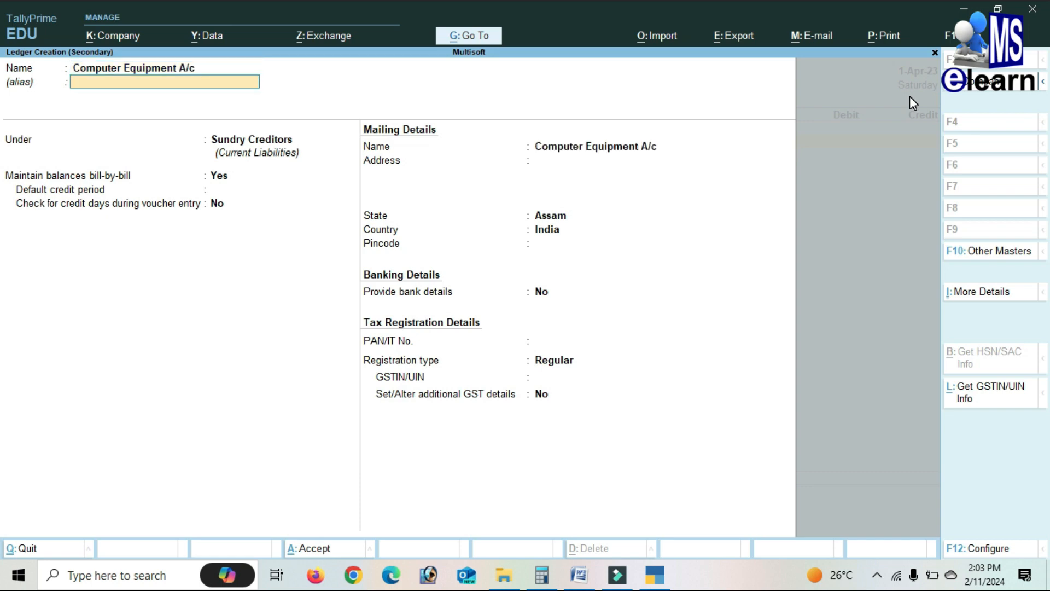
pyautogui.press('Return')
pyautogui.write('fix')
pyautogui.press('Return')
# Save the Computer Equipment A/c ledger with the default statutory, GST, mailing, banking and tax details
pyautogui.press('Return')
pyautogui.press('Return')
pyautogui.press('Return')
pyautogui.press('Return')
pyautogui.press('Return')
pyautogui.press('Return')
pyautogui.press('Return')
pyautogui.press('Return')
pyautogui.press('Return')
pyautogui.press('Return')
pyautogui.press('Return')
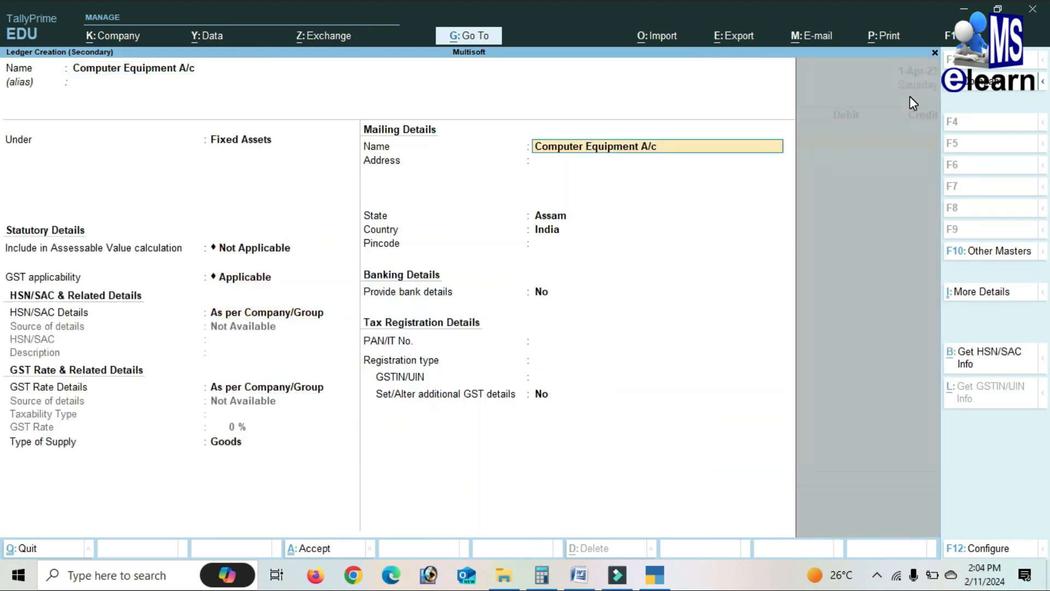
# Debit Computer Equipment A/c with 21,000, keeping the GST rate and HSN/SAC details as per Masters/Company
pyautogui.write('21000')
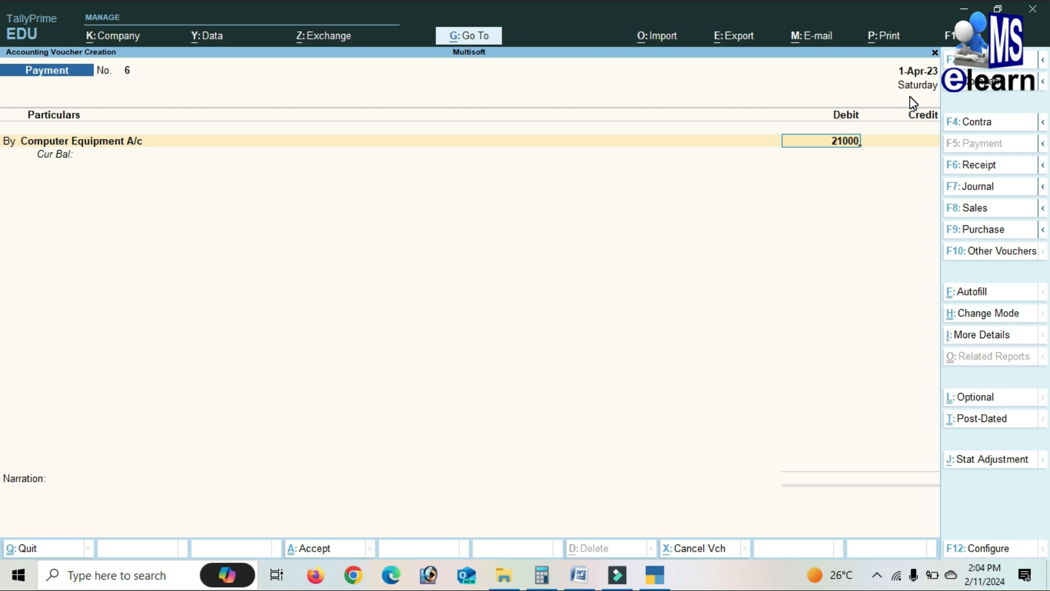
pyautogui.press('Return')
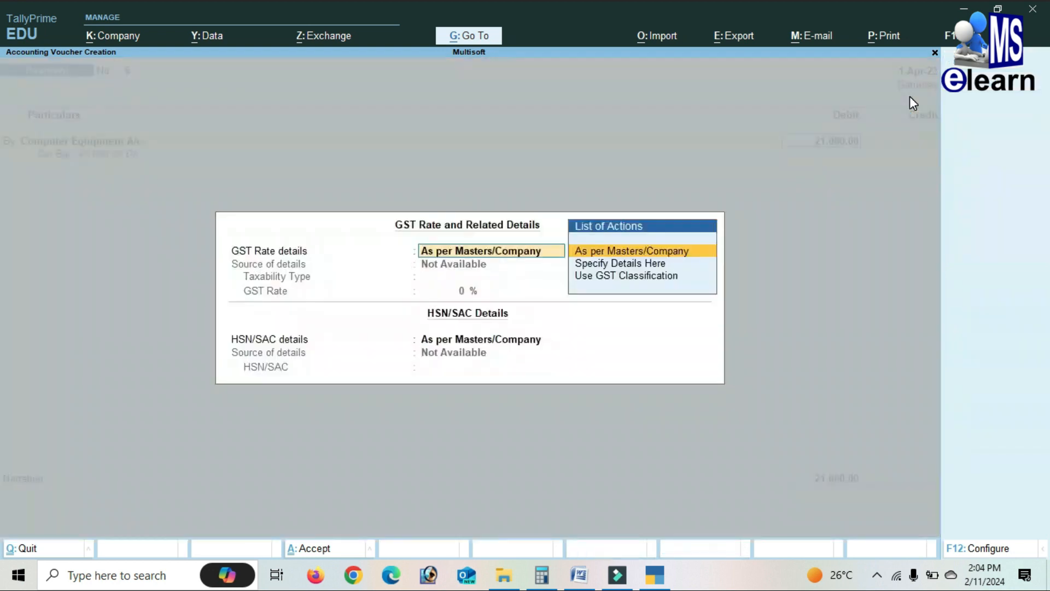
pyautogui.press('Return')
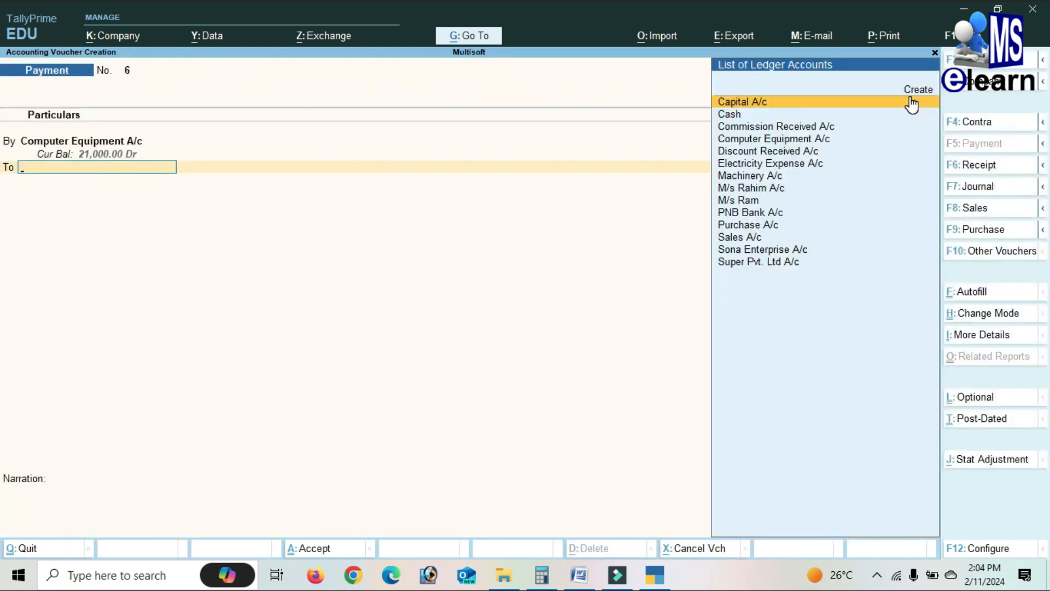
# Credit Cash with 21,000 and save the payment voucher without a narration
pyautogui.press('Down')
pyautogui.press('Return')
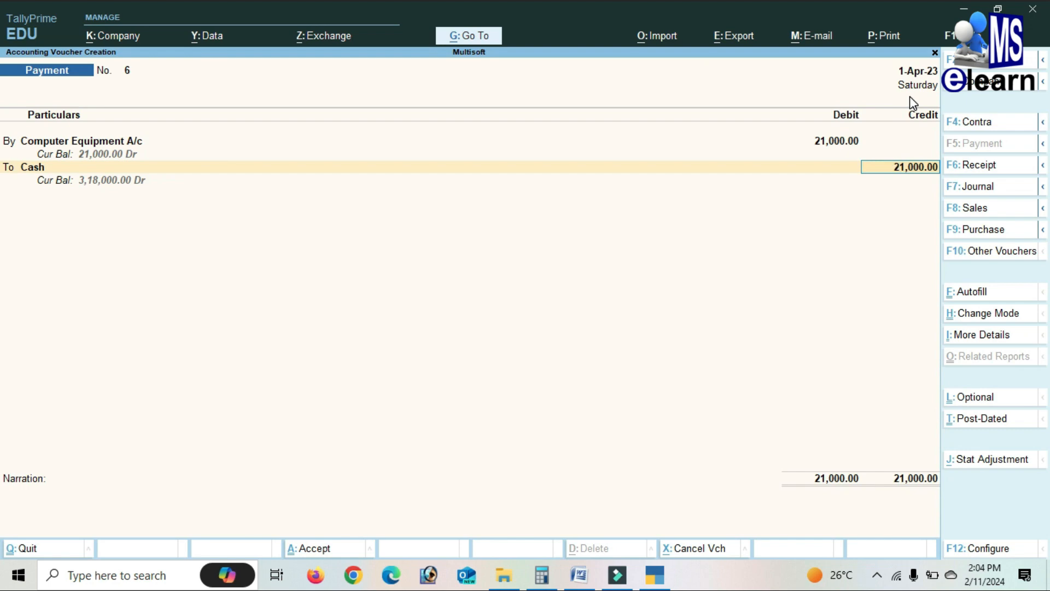
pyautogui.press('Return')
pyautogui.press('Return')
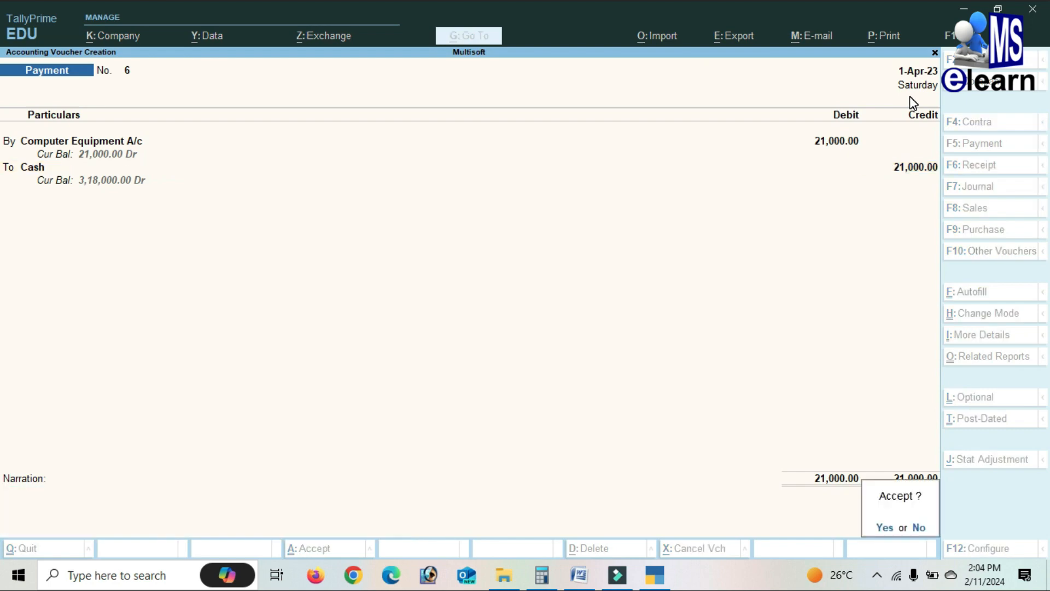
pyautogui.press('Return')
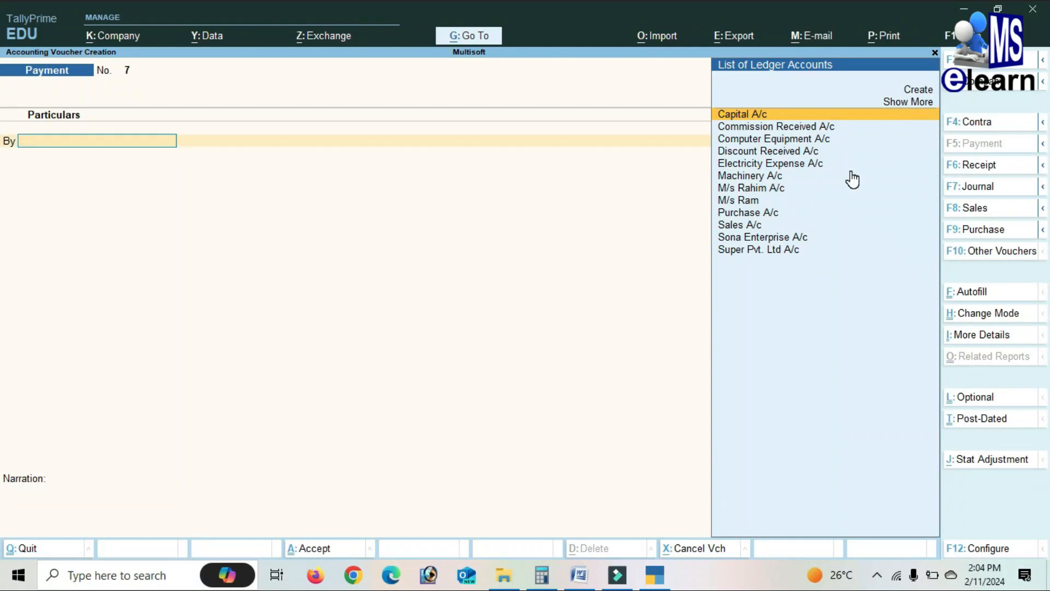
# Start a contra voucher crediting Cash with 10,000 and debiting PNB Bank A/c, with Cash as the bank transaction type
pyautogui.click(1004, 126)
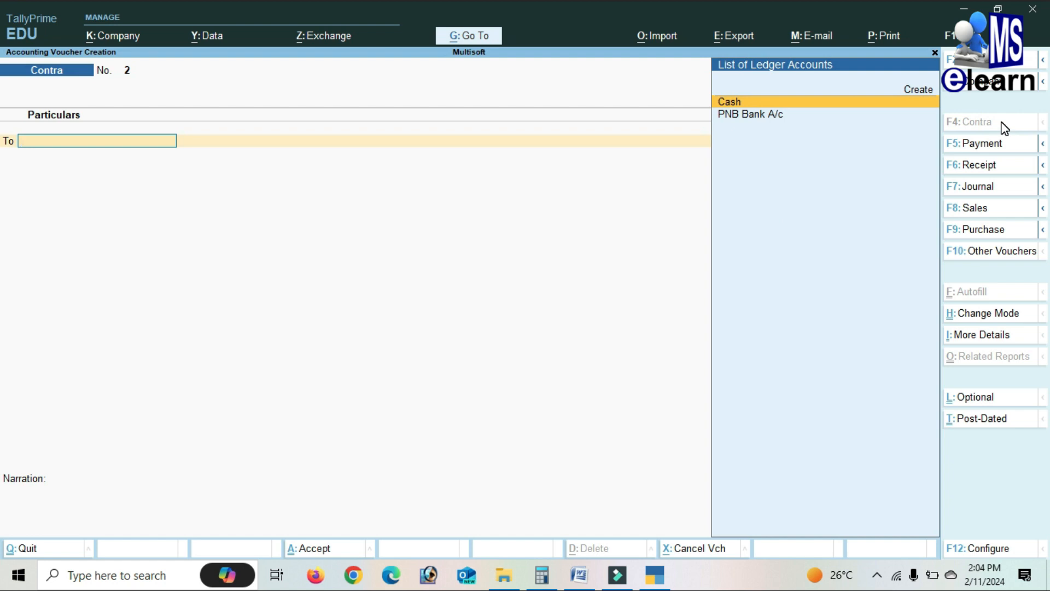
pyautogui.press('Return')
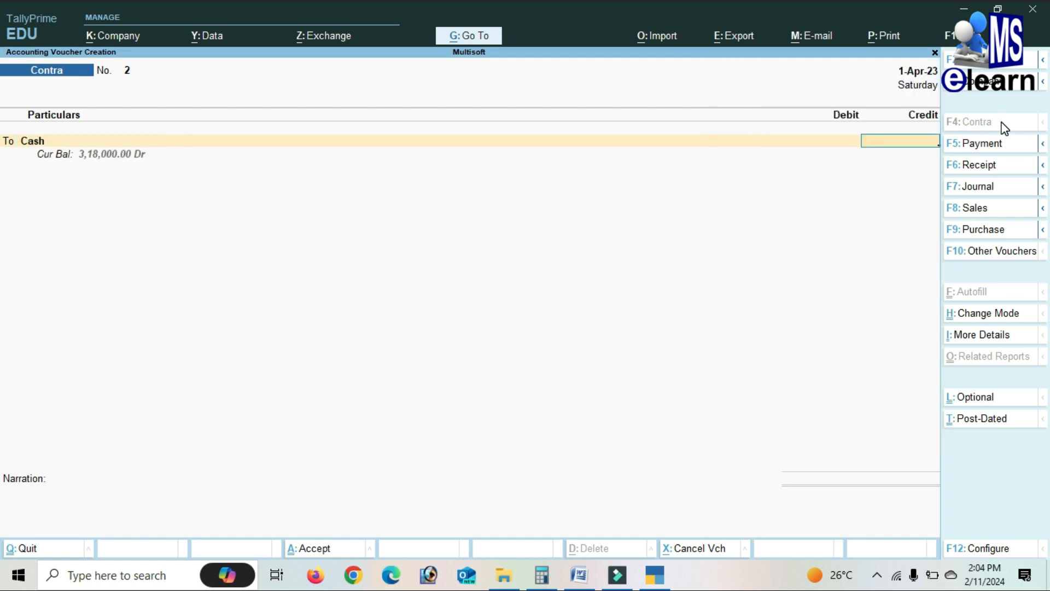
pyautogui.write('10000')
pyautogui.press('Return')
pyautogui.press('Return')
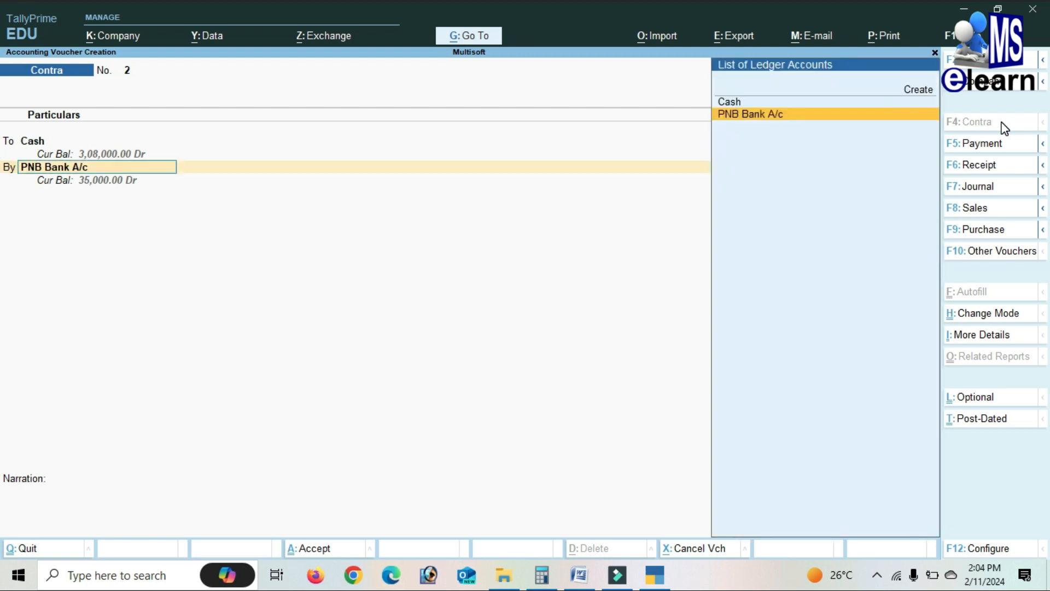
pyautogui.press('Return')
pyautogui.press('Return')
pyautogui.press('Return')
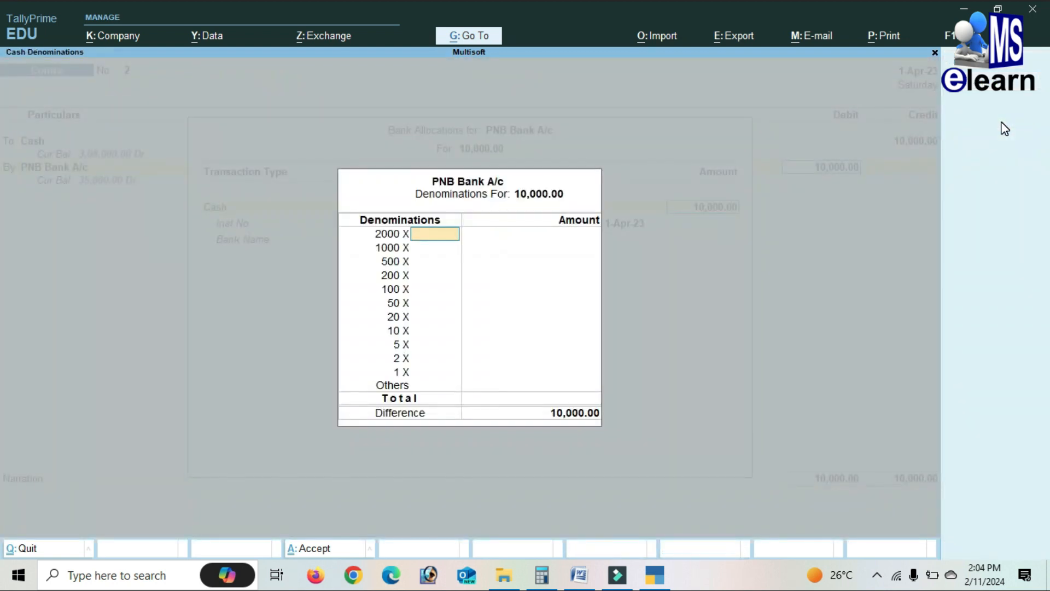
# Leave all cash denominations for the PNB Bank A/c deposit blank and save the contra voucher without a narration
pyautogui.press('Return')
pyautogui.press('Return')
pyautogui.press('Return')
pyautogui.press('Return')
pyautogui.press('Return')
pyautogui.press('Return')
pyautogui.press('Return')
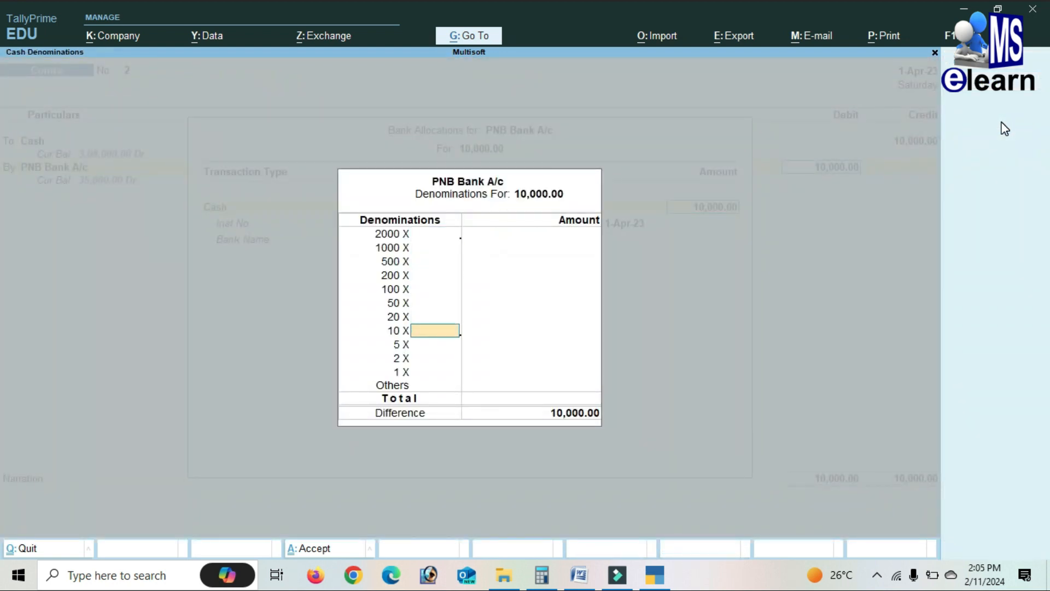
pyautogui.press('Return')
pyautogui.press('Return')
pyautogui.press('Return')
pyautogui.press('Return')
pyautogui.press('Return')
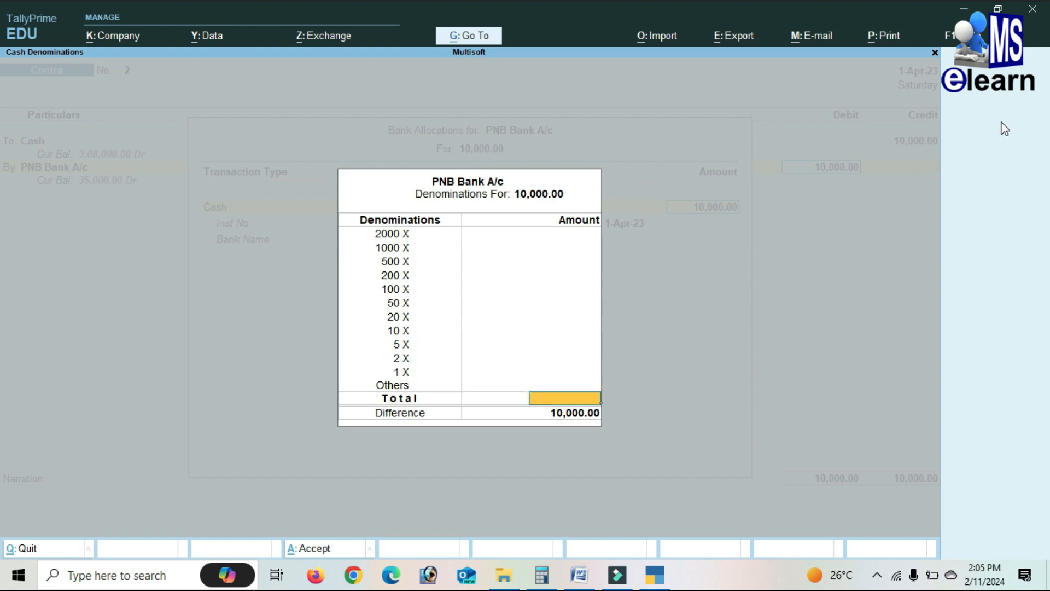
pyautogui.press('Return')
pyautogui.press('Return')
pyautogui.press('Return')
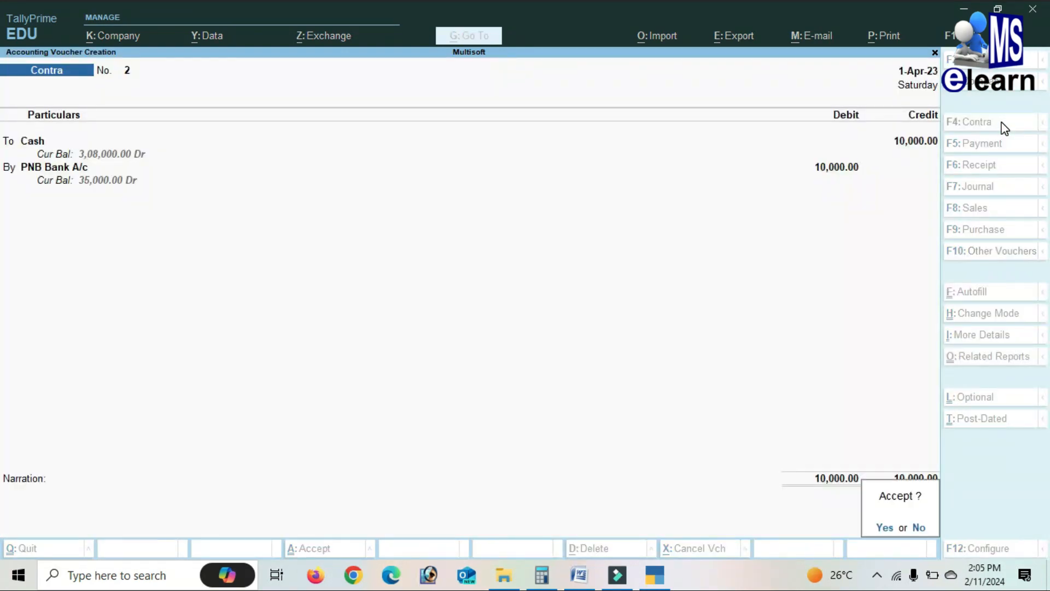
pyautogui.press('Return')
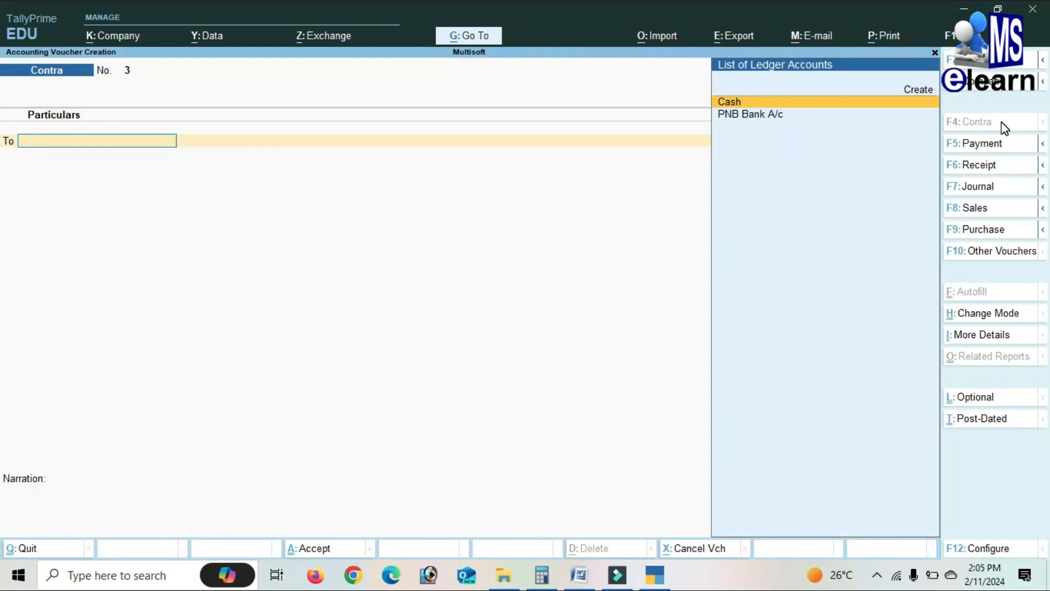
# Start a sales voucher in As Voucher mode with Cash as the debit account
pyautogui.click(982, 209)
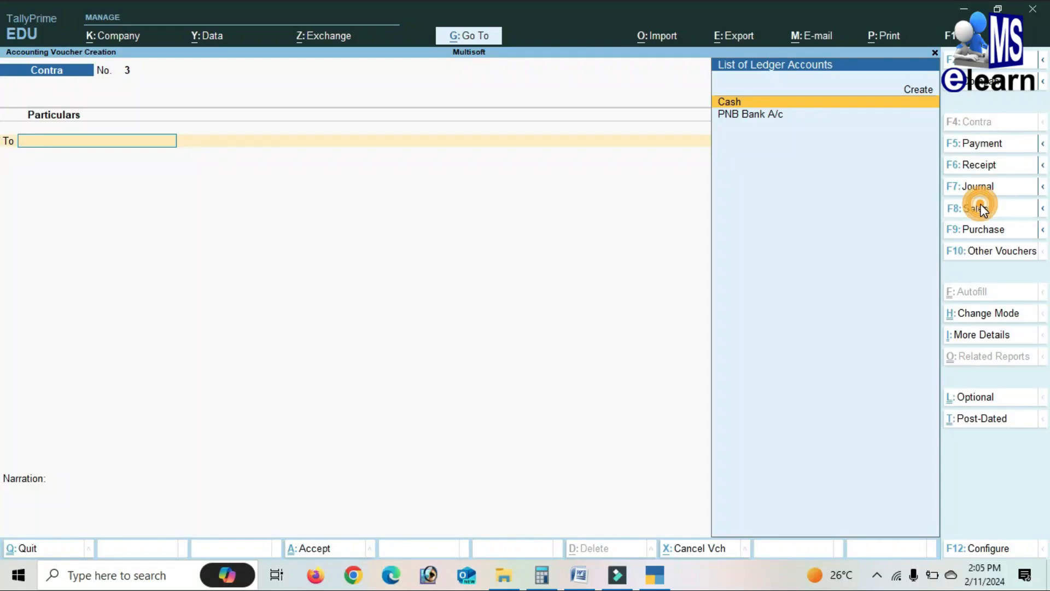
pyautogui.click(991, 317)
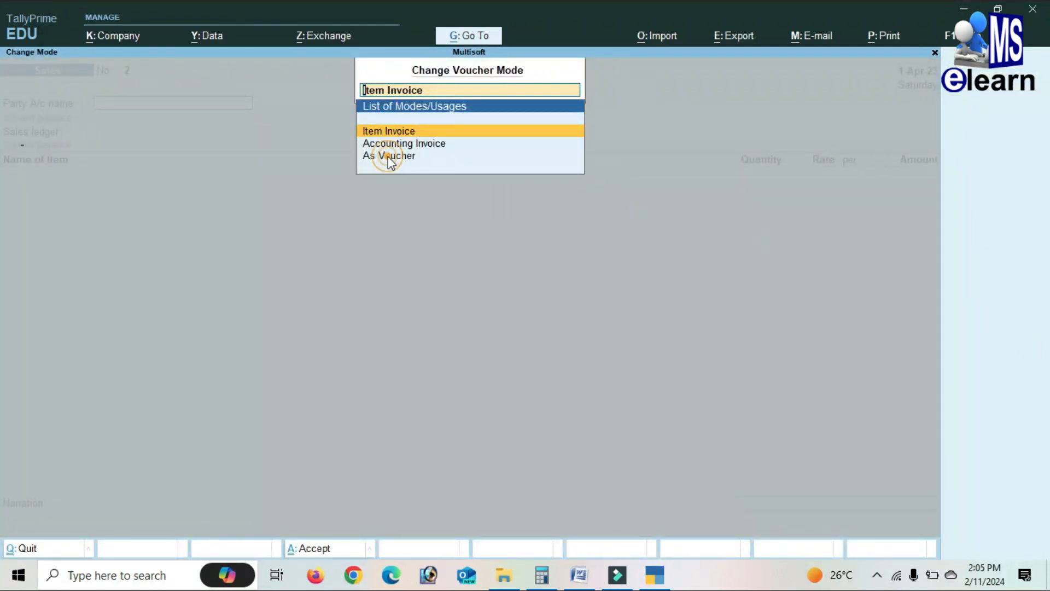
pyautogui.click(388, 156)
pyautogui.press('Return')
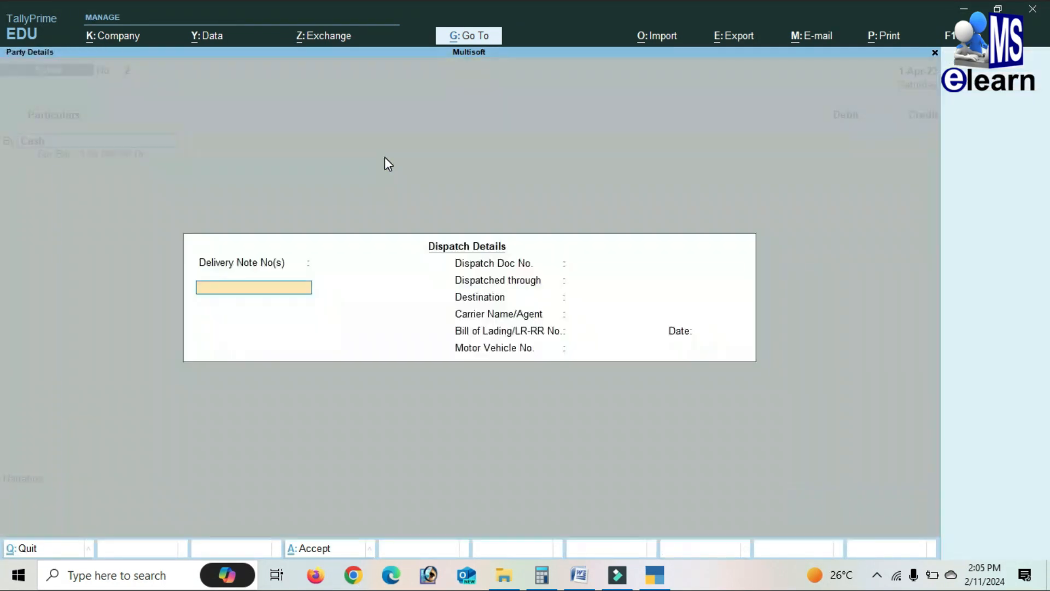
# Leave all dispatch details of the sales voucher blank and accept the default party details
pyautogui.press('Return')
pyautogui.press('Return')
pyautogui.press('Return')
pyautogui.press('Return')
pyautogui.press('Return')
pyautogui.press('Return')
pyautogui.press('Return')
pyautogui.press('Return')
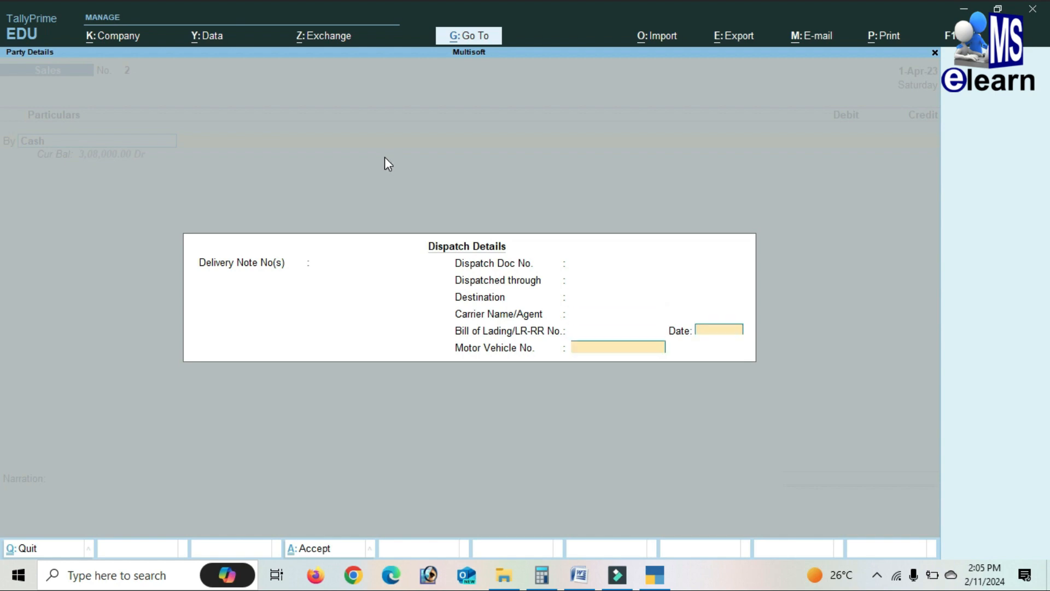
pyautogui.press('Return')
pyautogui.press('Return')
pyautogui.press('Return')
pyautogui.press('Return')
pyautogui.press('Return')
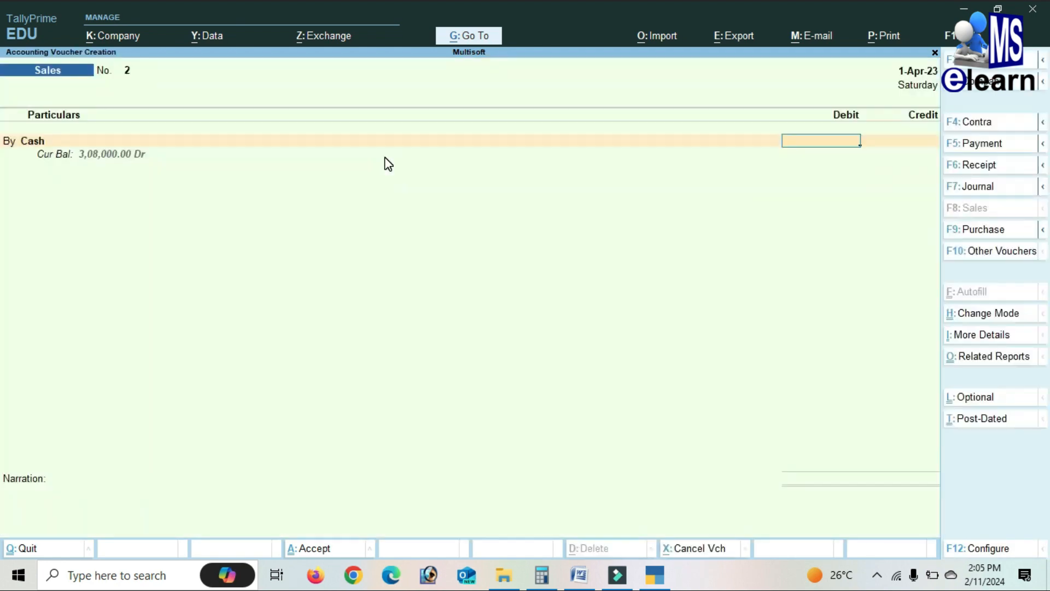
# Debit Cash with 80,000 and choose Sales A/c for the credit entry
pyautogui.write('80000')
pyautogui.press('Return')
pyautogui.press('Return')
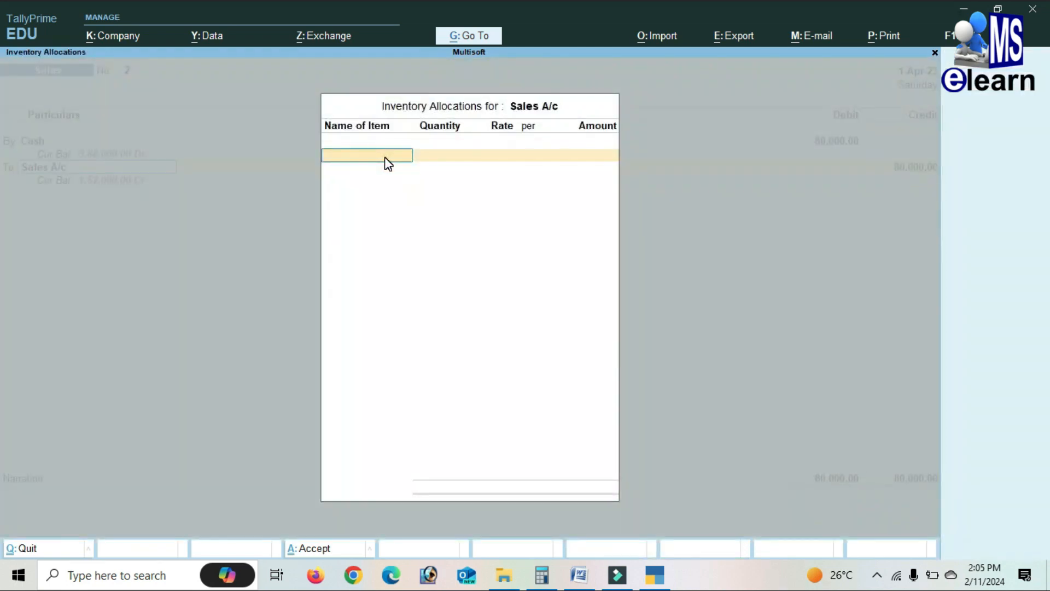
# Skip the stock item allocation, keep the GST and HSN/SAC details as per Masters/Company, and save the sales voucher
pyautogui.press('Return')
pyautogui.press('Return')
pyautogui.press('Return')
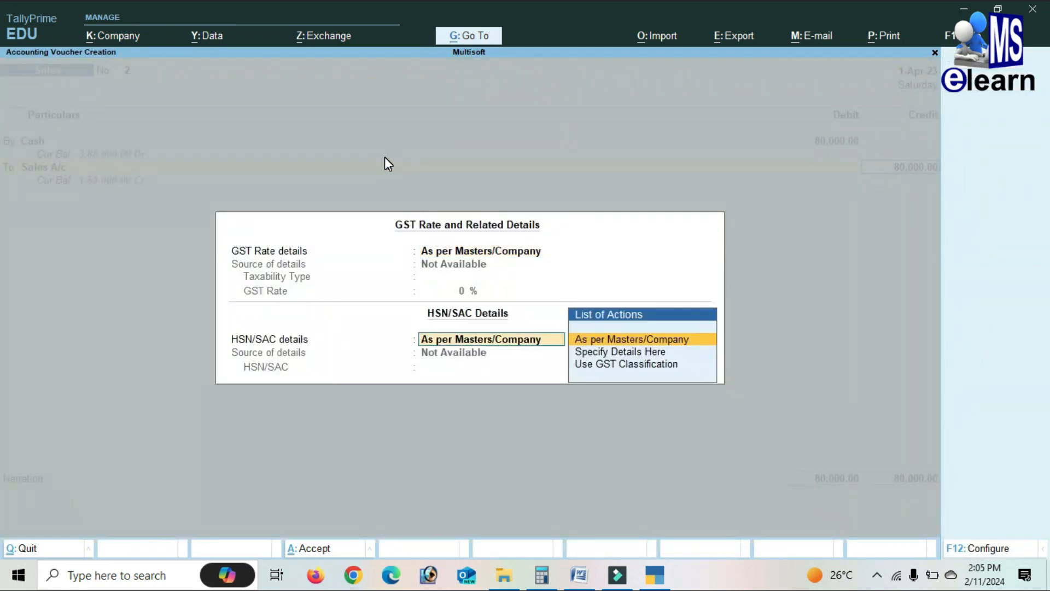
pyautogui.press('Return')
pyautogui.press('Return')
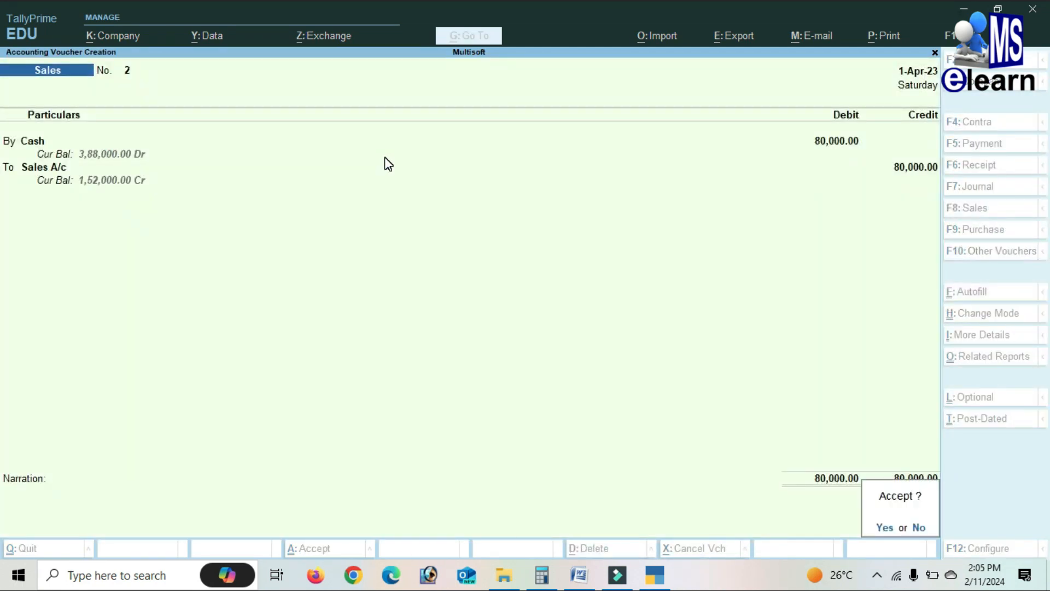
pyautogui.press('Return')
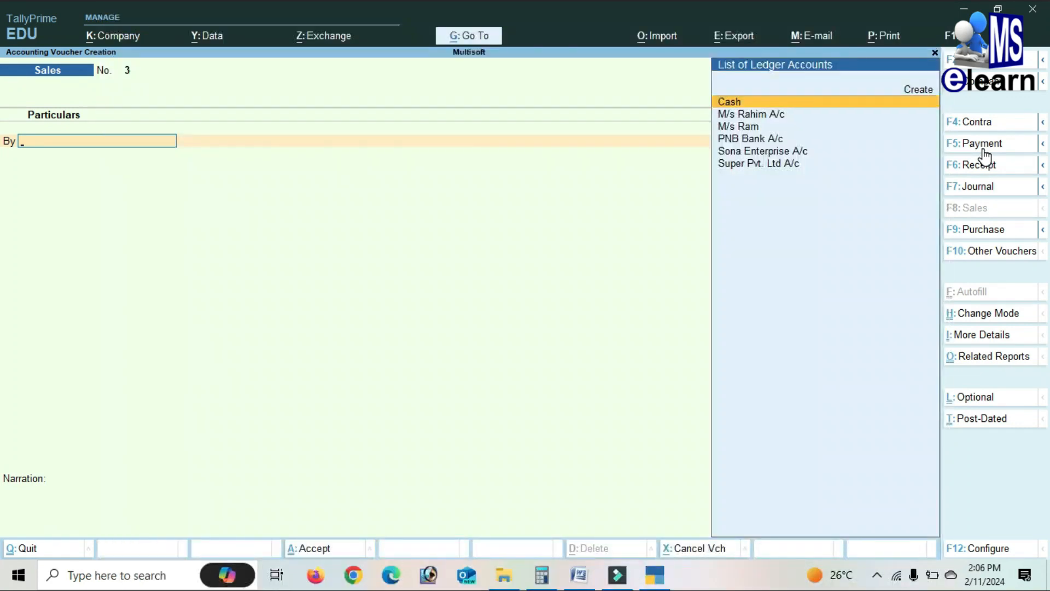
# Start a payment voucher and debit Sona Enterprise A/c with 14,000
pyautogui.click(983, 148)
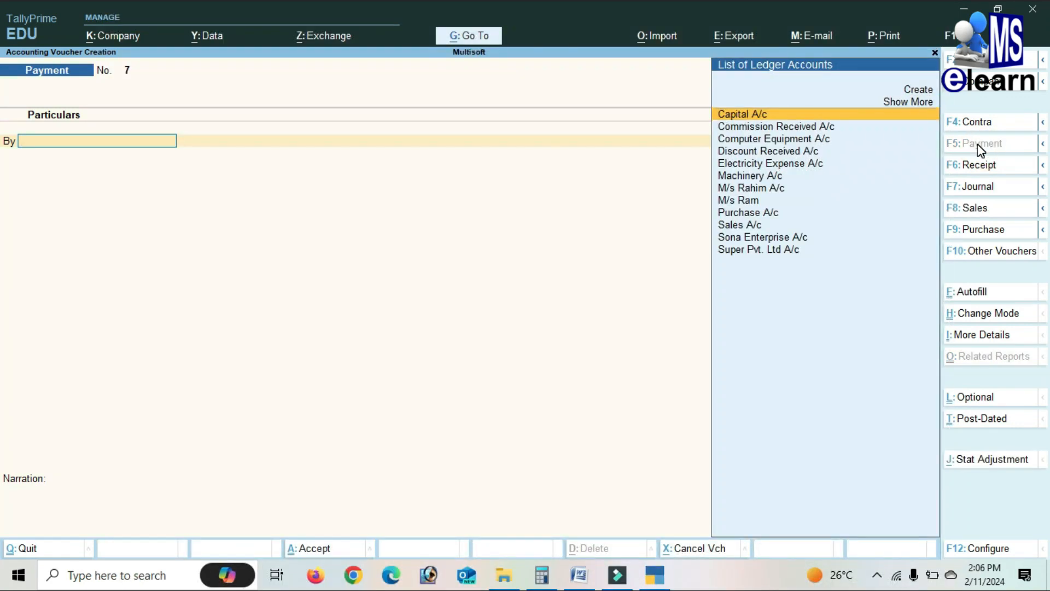
pyautogui.press('Down')
pyautogui.press('Down')
pyautogui.press('Down')
pyautogui.press('Down')
pyautogui.press('Down')
pyautogui.press('Down')
pyautogui.press('Down')
pyautogui.press('Down')
pyautogui.press('Down')
pyautogui.press('Down')
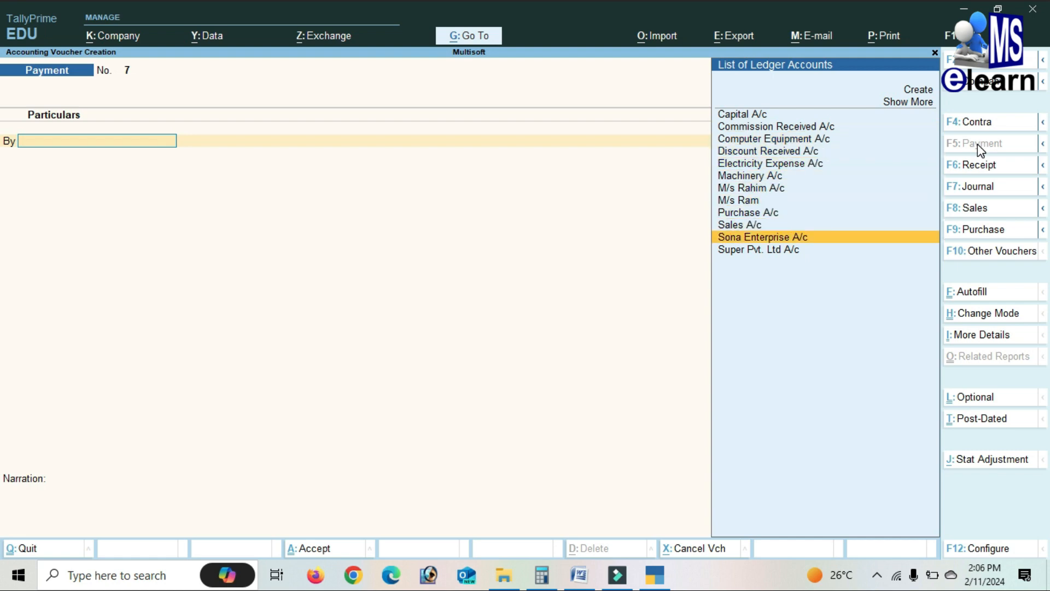
pyautogui.press('Return')
pyautogui.write('14000')
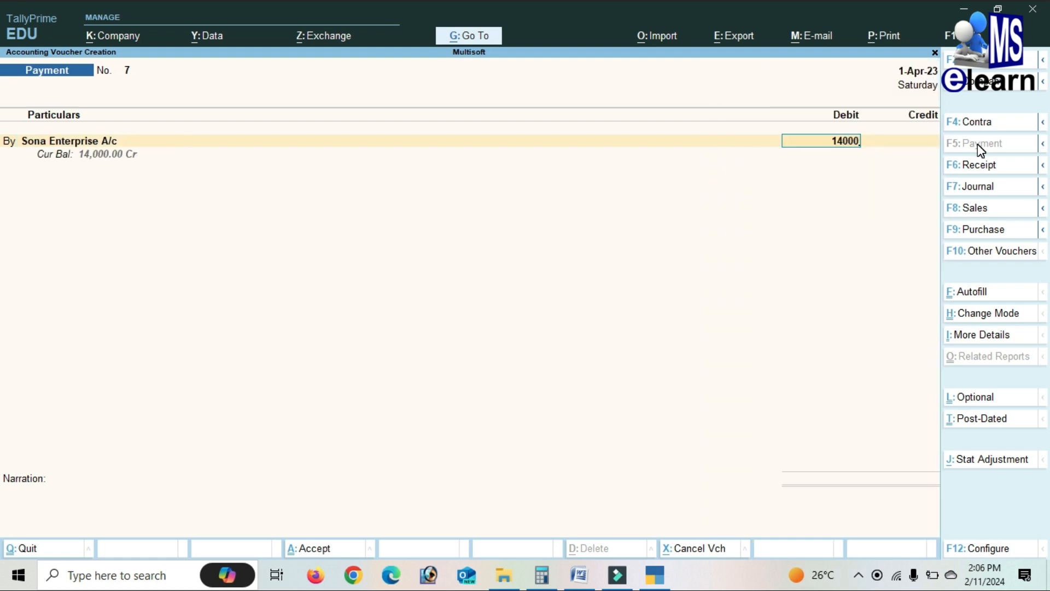
# Allocate the full 14,000 as Agst Ref to Sona Enterprise A/c's pending bill 3
pyautogui.press('Return')
pyautogui.press('Return')
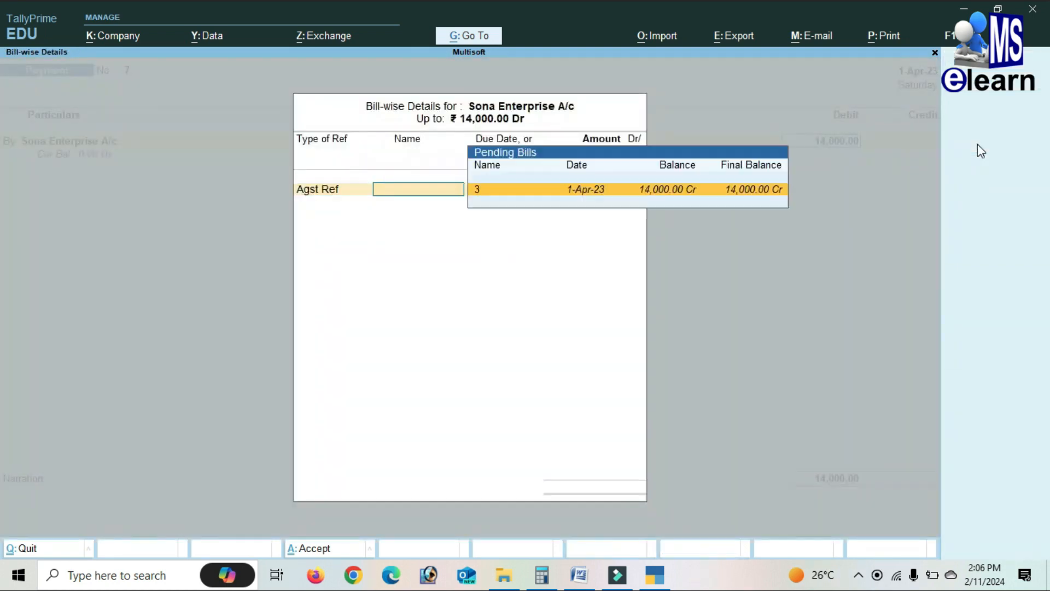
pyautogui.press('Return')
pyautogui.press('Return')
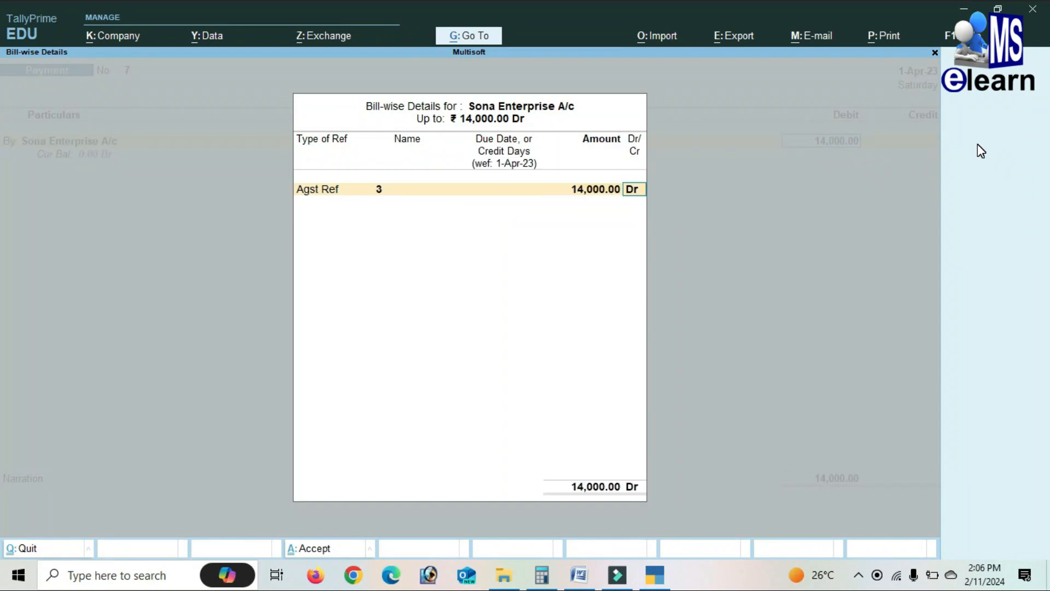
pyautogui.press('Return')
pyautogui.press('Return')
# Credit Cash with 14,000, leave the narration blank, and save the payment voucher
pyautogui.press('Down')
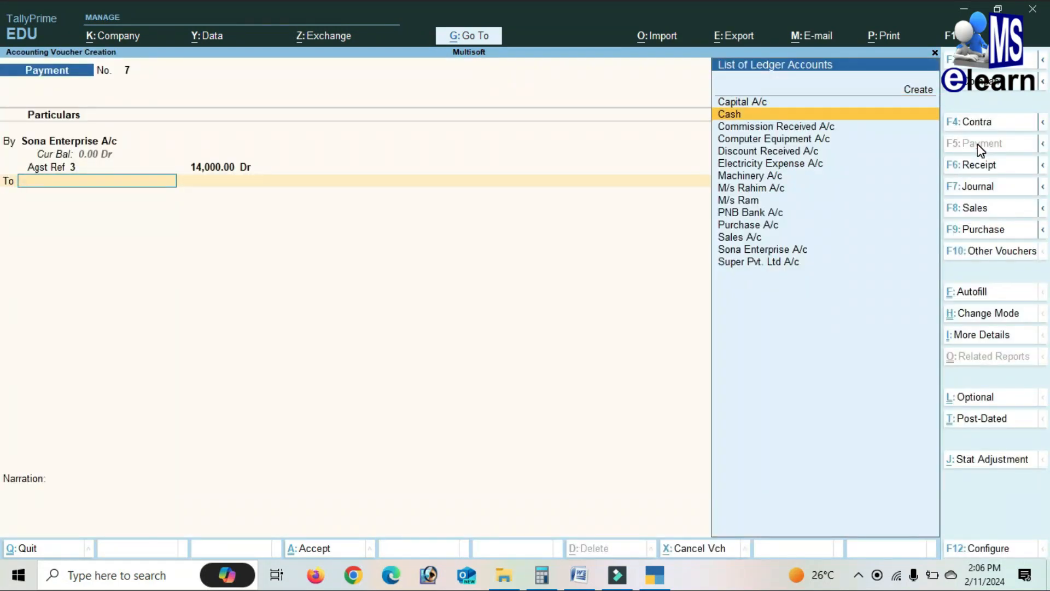
pyautogui.press('Return')
pyautogui.press('Return')
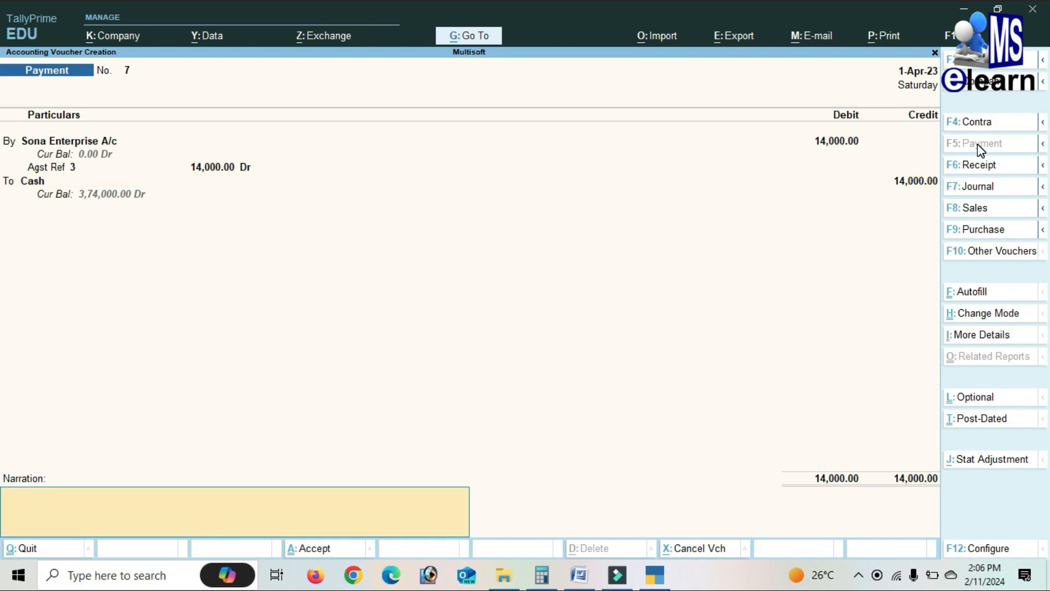
pyautogui.press('Return')
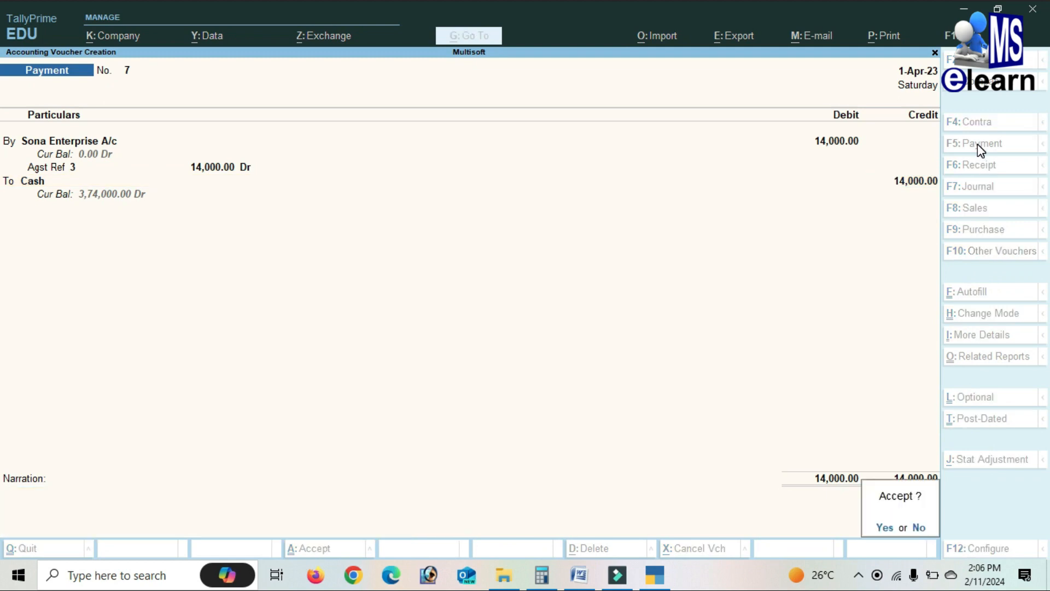
pyautogui.press('Return')
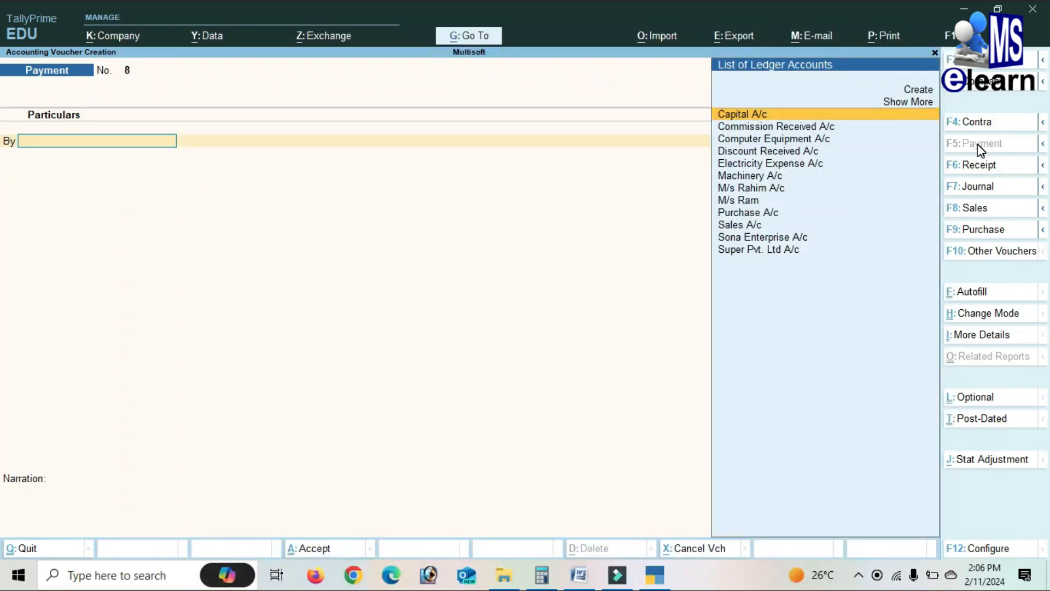
# Start a journal voucher and begin a new ledger named Depreciation Expense A/c for its debit entry
pyautogui.click(1004, 186)
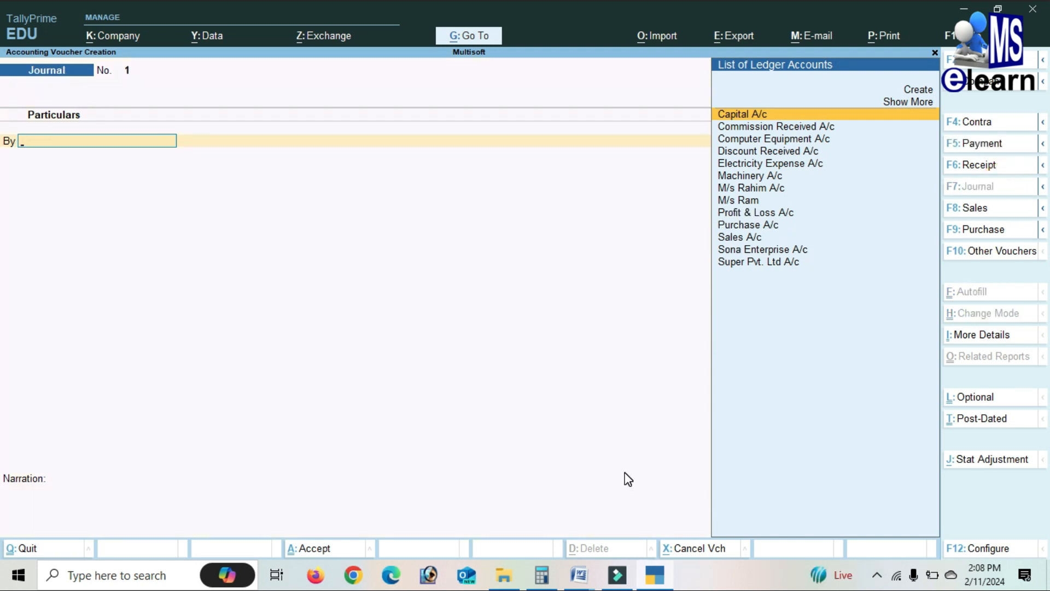
pyautogui.press('Up')
pyautogui.press('Up')
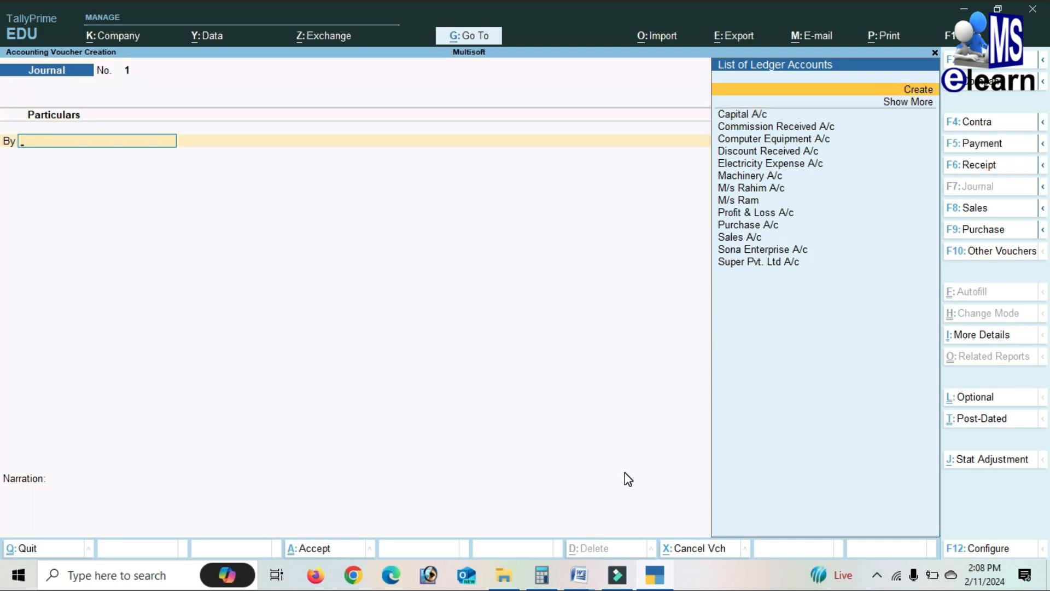
pyautogui.click(628, 479)
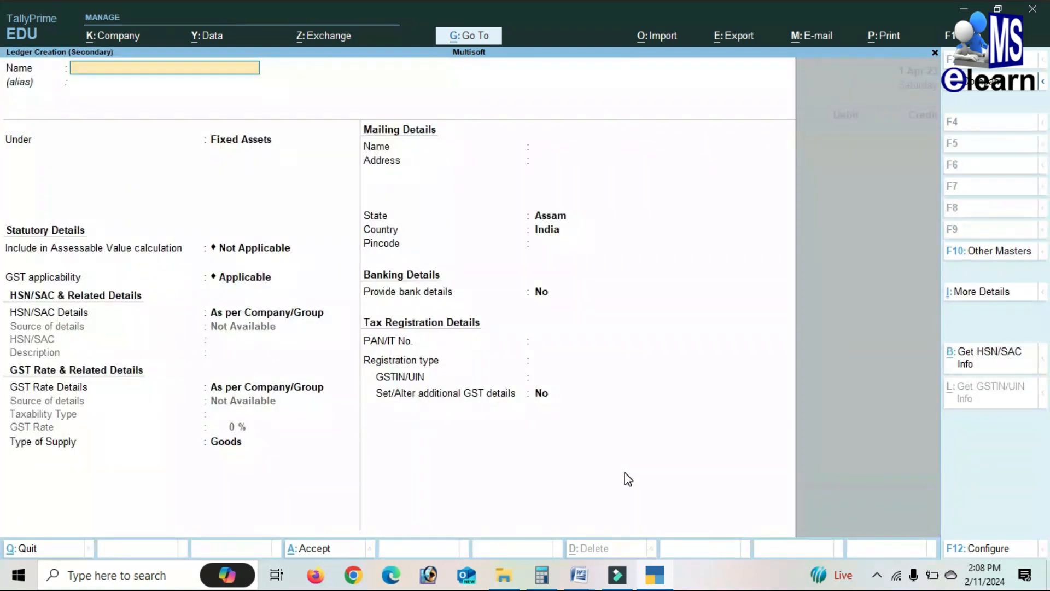
pyautogui.write('Depreciation Expense A/c')
pyautogui.press('Return')
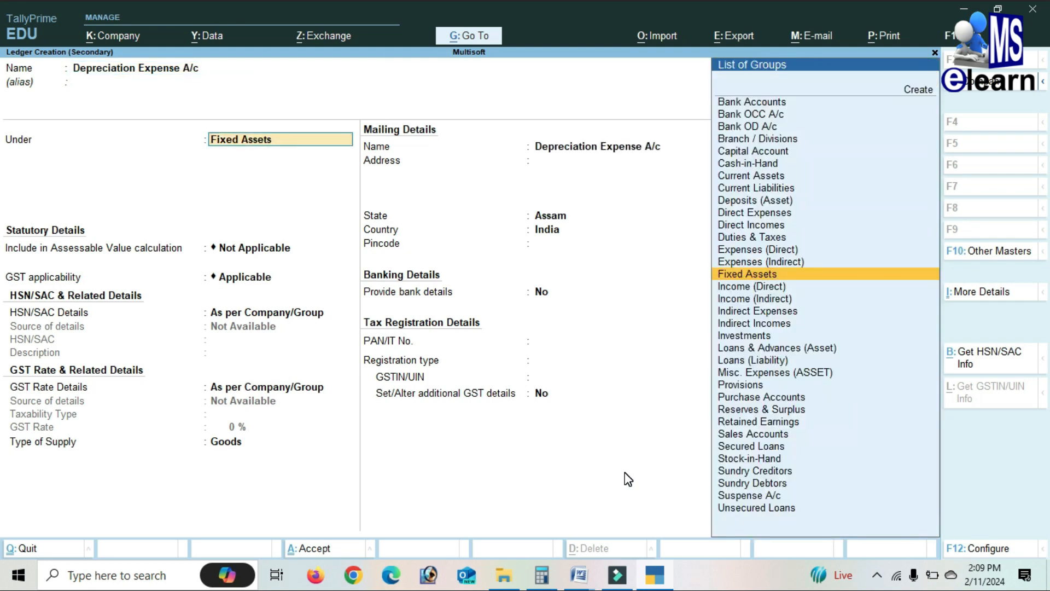
# Place the Depreciation Expense A/c ledger under Indirect Expenses, keep the remaining details at their defaults, and save it
pyautogui.write('D')
pyautogui.press('Return')
pyautogui.press('Return')
pyautogui.press('Return')
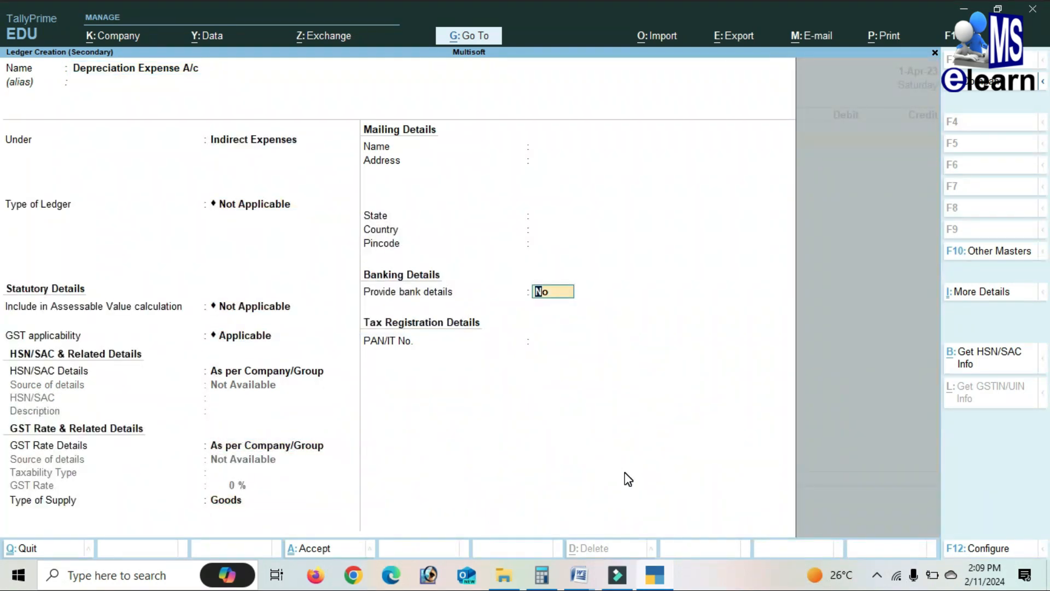
pyautogui.press('Return')
pyautogui.press('Return')
# Debit Depreciation Expense A/c with 5,000 and choose Machinery A/c for the credit entry
pyautogui.write('5000')
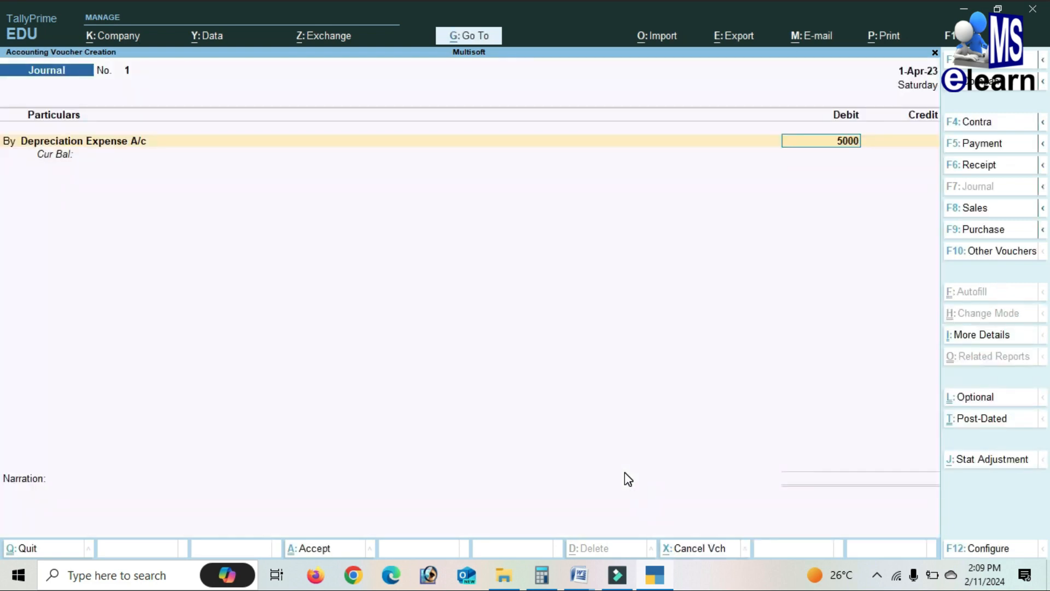
pyautogui.press('Return')
pyautogui.press('Return')
pyautogui.press('Return')
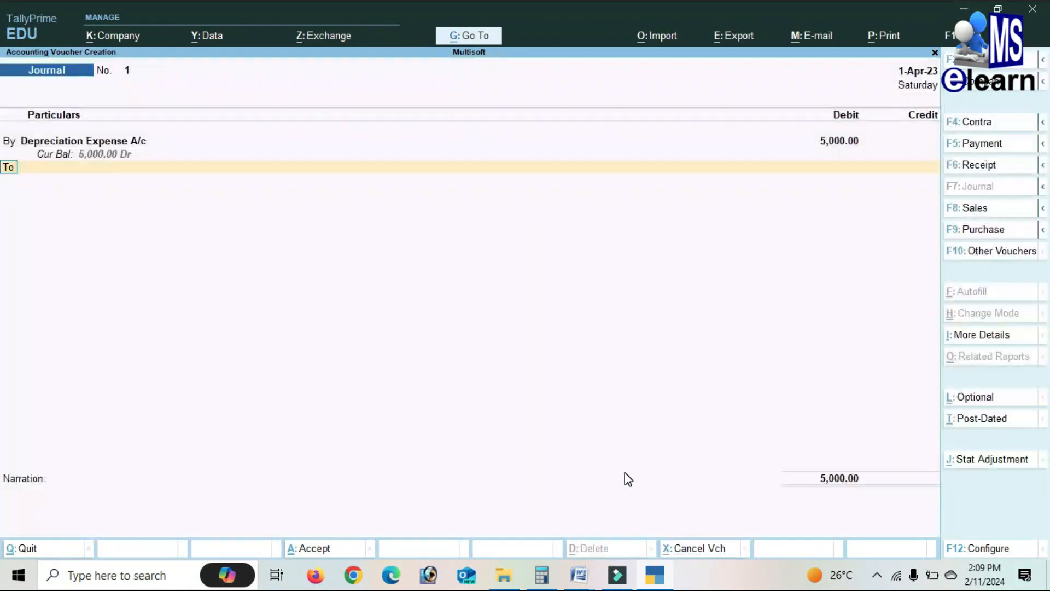
pyautogui.press('Return')
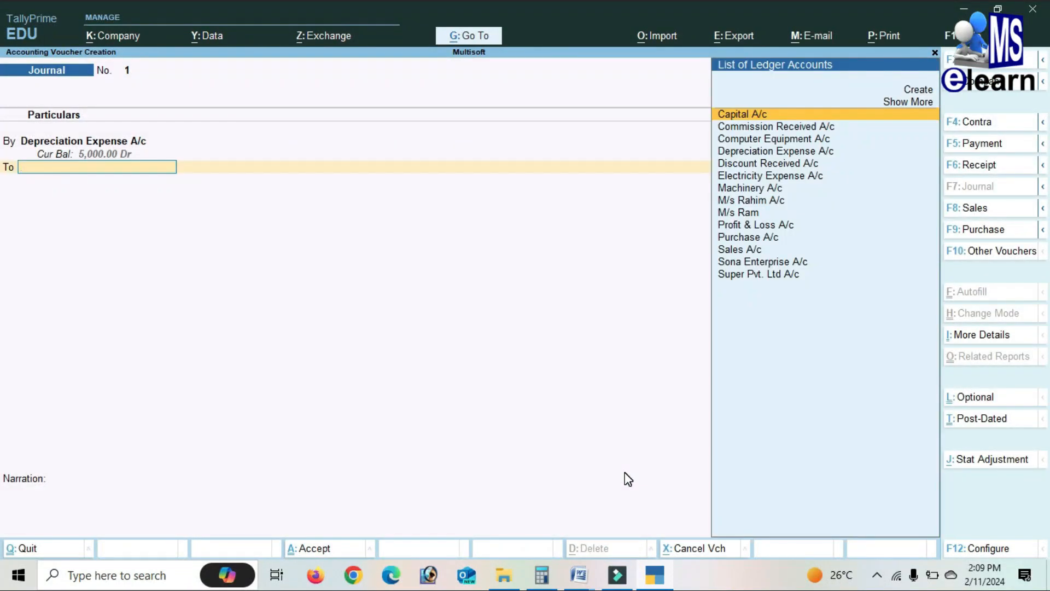
pyautogui.press('Down')
pyautogui.press('Down')
pyautogui.press('Down')
pyautogui.press('Down')
pyautogui.press('Down')
pyautogui.press('Down')
pyautogui.press('Return')
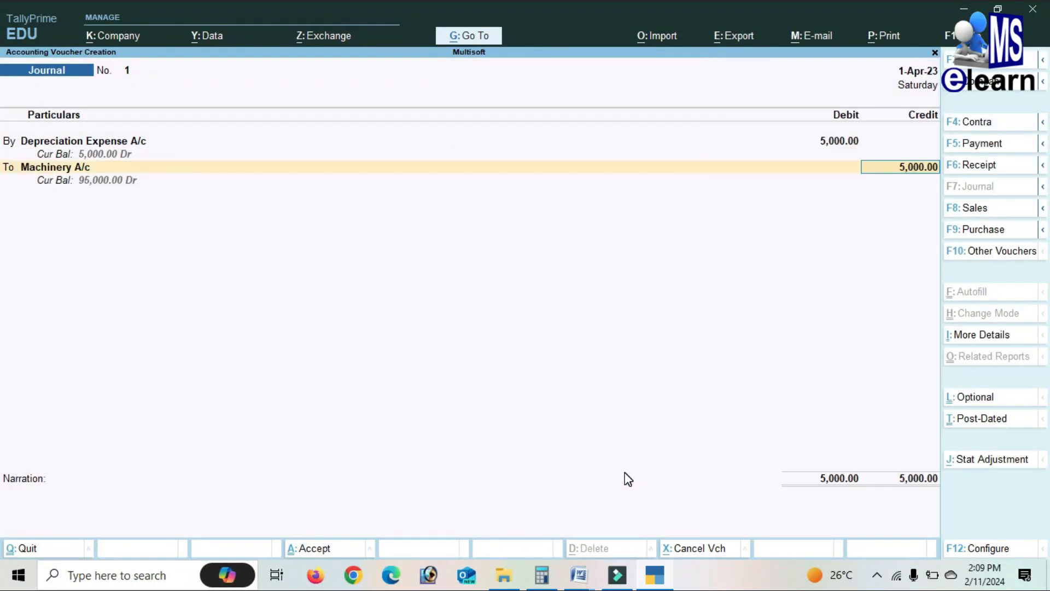
# Keep Machinery A/c's GST and HSN/SAC details as per Masters/Company and save the journal voucher without a narration
pyautogui.press('Return')
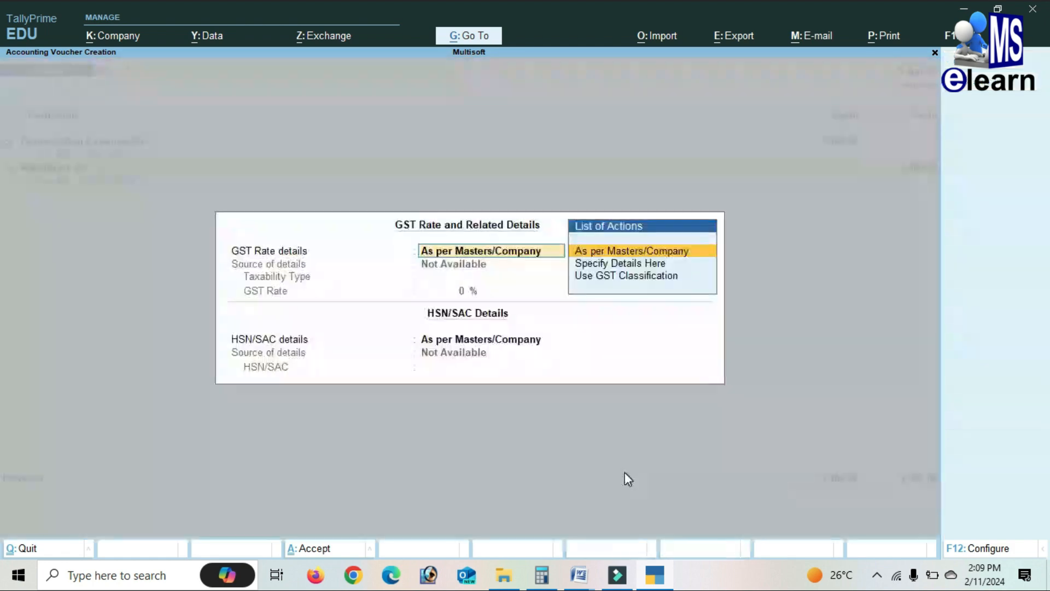
pyautogui.press('Return')
pyautogui.press('Return')
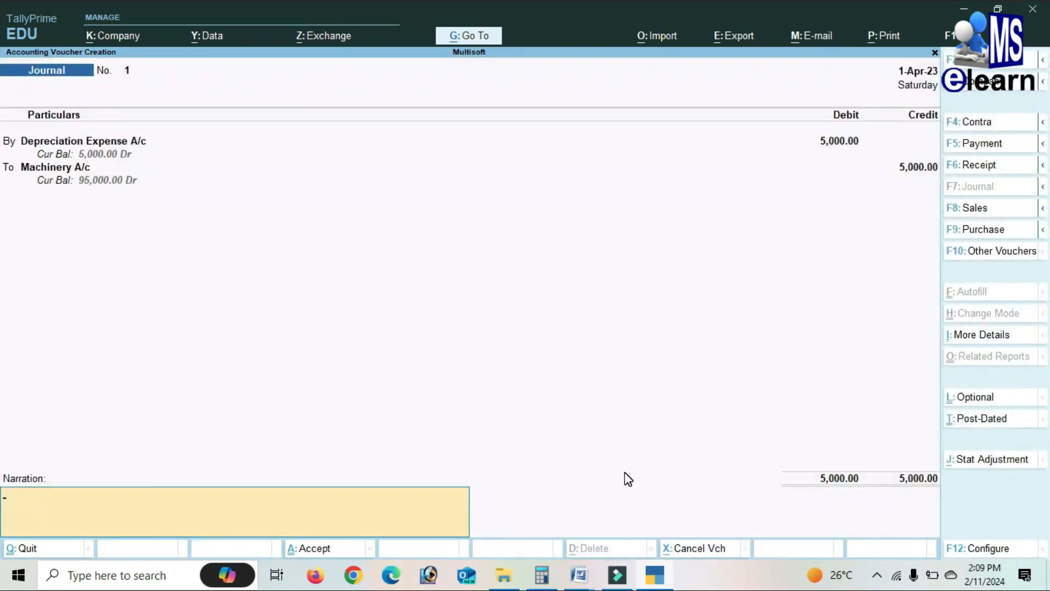
pyautogui.press('Return')
pyautogui.press('Return')
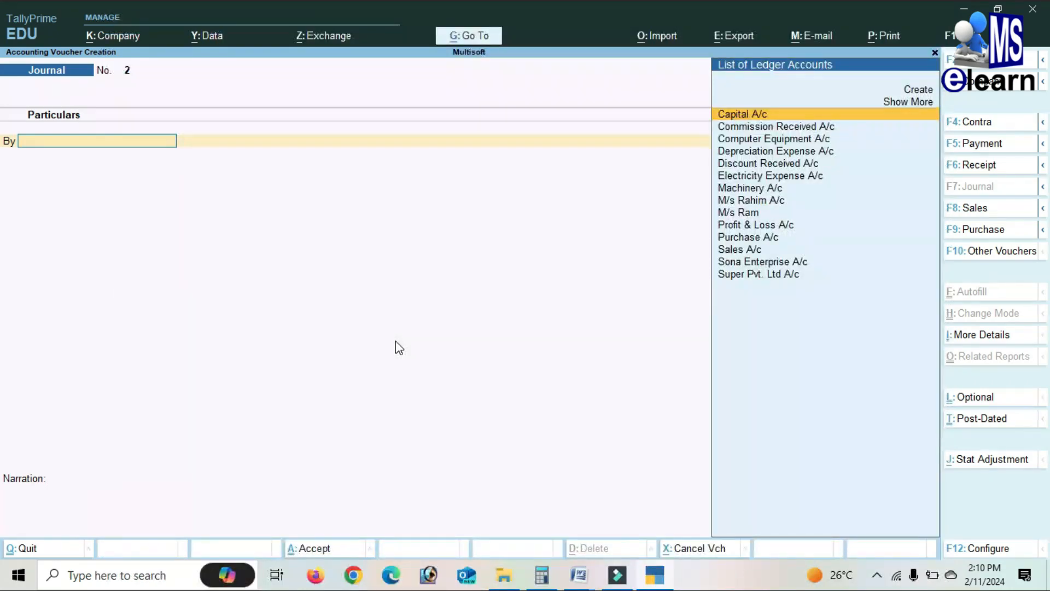
# Start a payment voucher and begin a new ledger named Interest Expense A/c without an alias
pyautogui.click(973, 143)
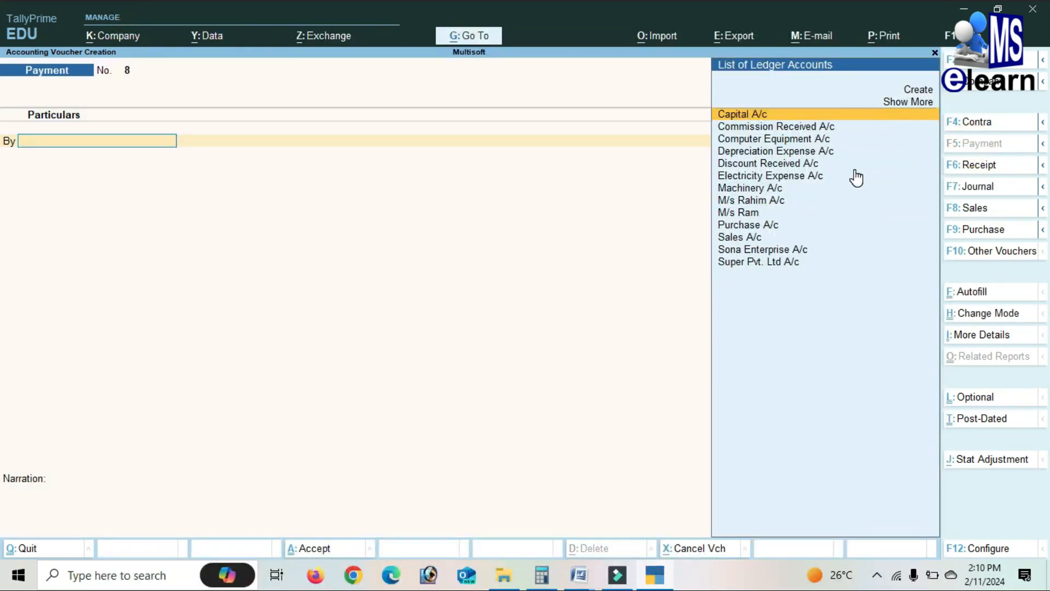
pyautogui.press('Up')
pyautogui.press('Up')
pyautogui.press('Return')
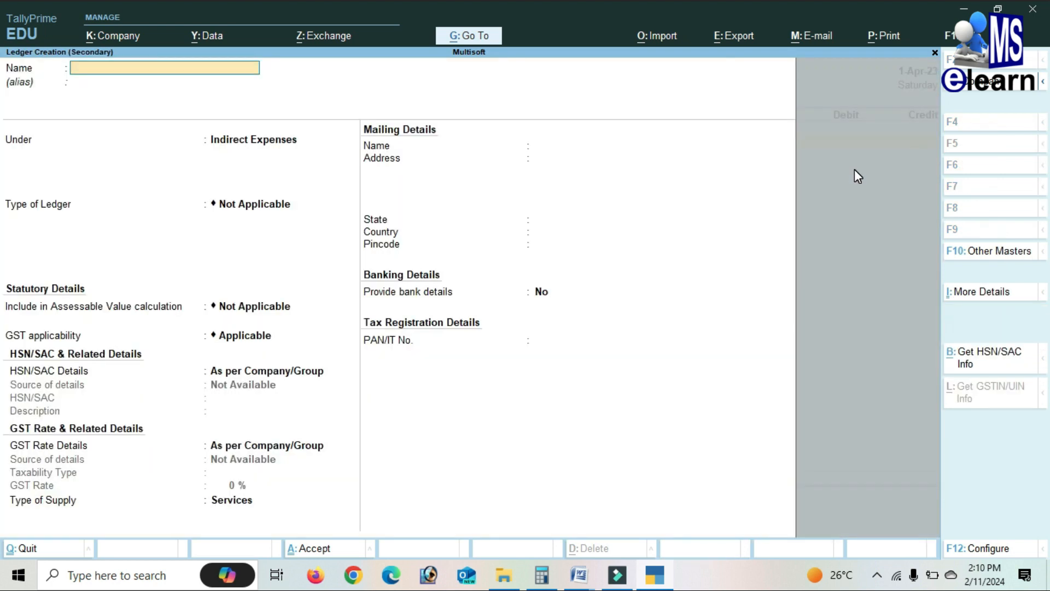
pyautogui.write('Interest Expense A/c')
pyautogui.press('Return')
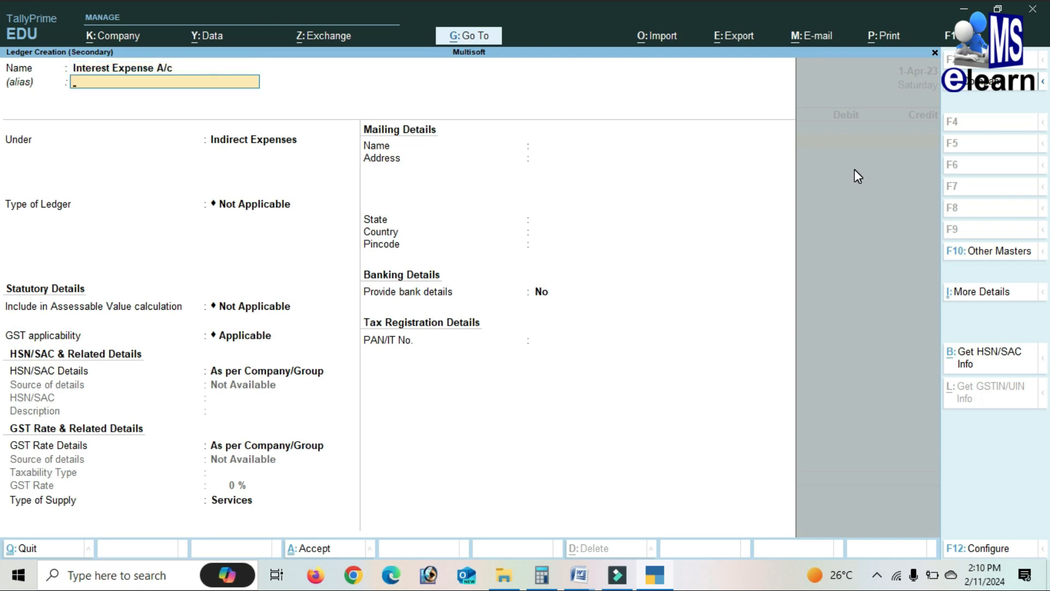
pyautogui.press('Return')
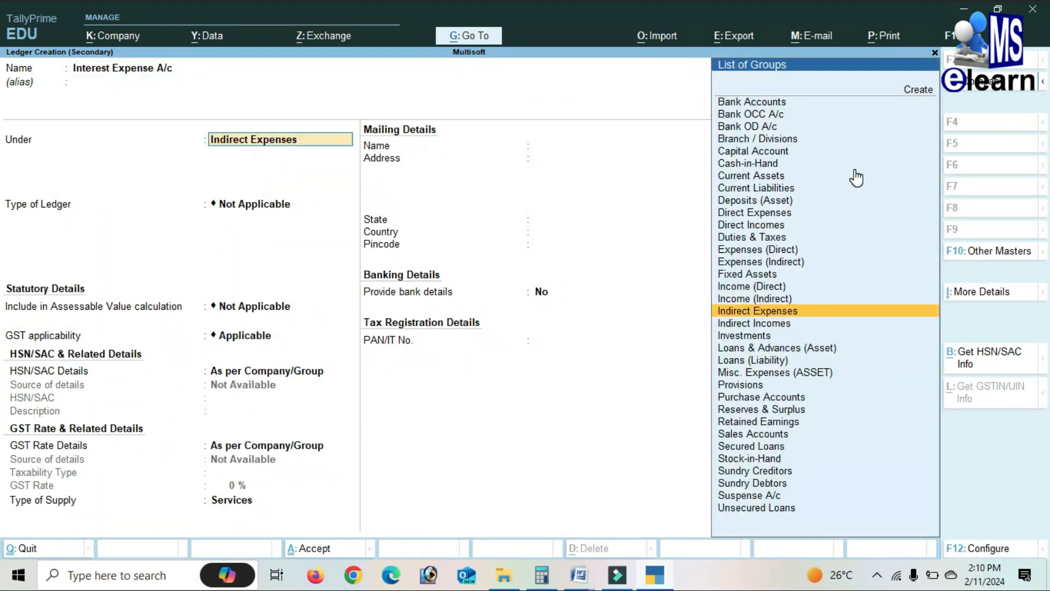
# Keep the Interest Expense A/c ledger under Indirect Expenses with default tax and bank details, and save it
pyautogui.press('Return')
pyautogui.press('Return')
pyautogui.press('Return')
pyautogui.press('Return')
pyautogui.press('Return')
pyautogui.press('Return')
pyautogui.press('Return')
pyautogui.press('Return')
pyautogui.press('Return')
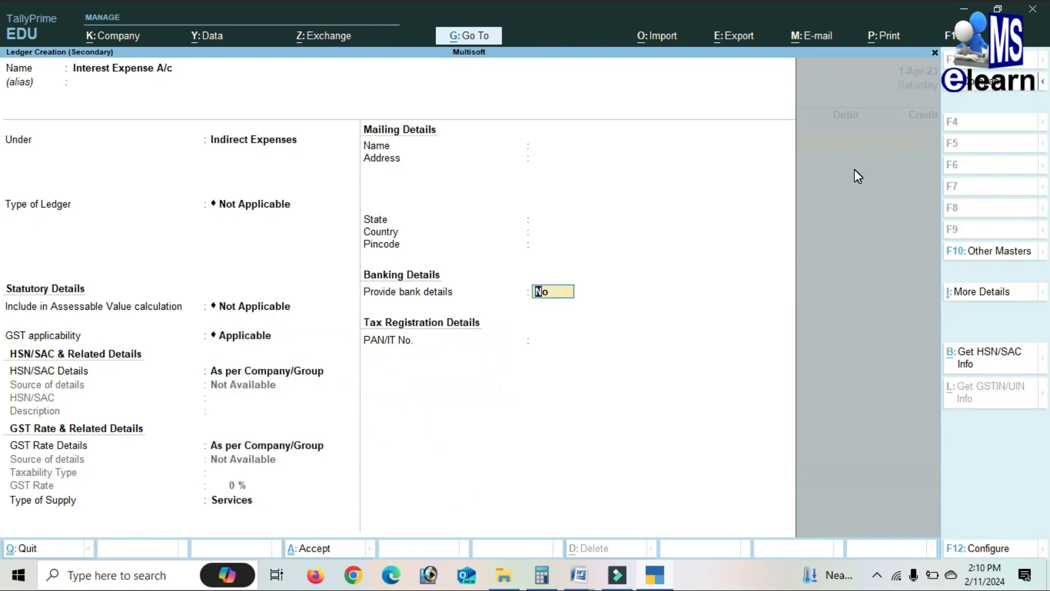
pyautogui.press('Return')
# Debit Interest Expense A/c with 1,000 in the payment voucher
pyautogui.write('1,')
pyautogui.write('00')
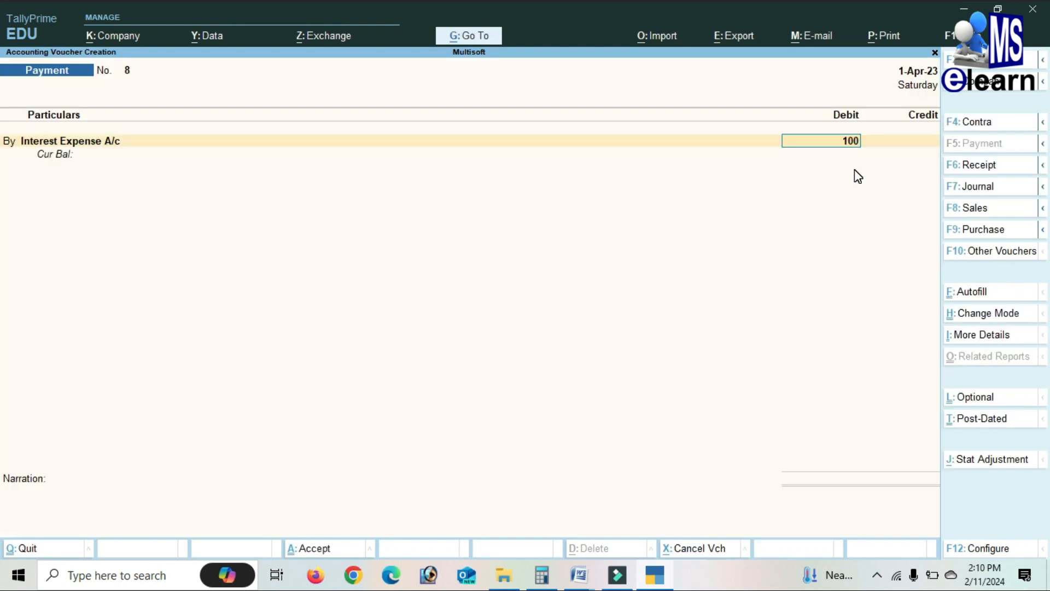
pyautogui.write('0')
pyautogui.press('Return')
pyautogui.press('Return')
pyautogui.press('Return')
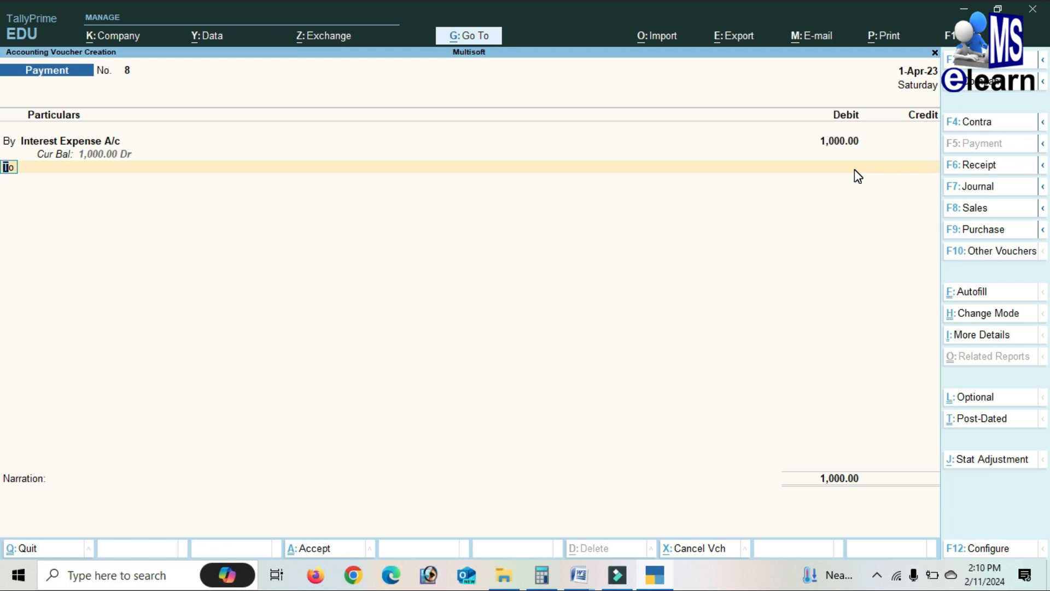
# Credit Cash with 1,000, leave the narration blank, and save the interest payment voucher
pyautogui.press('Return')
pyautogui.press('Down')
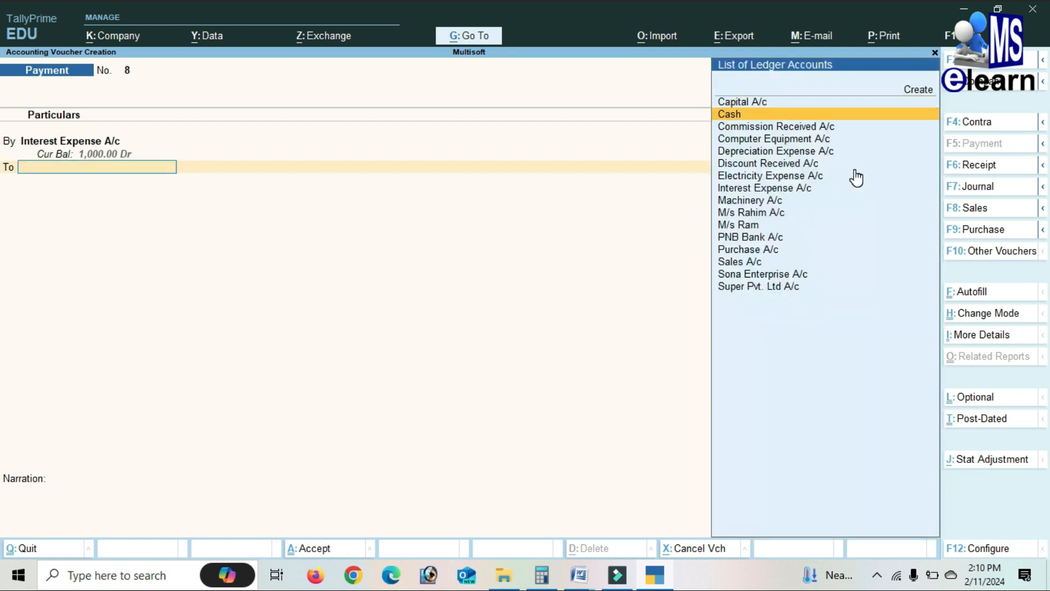
pyautogui.press('Return')
pyautogui.press('Return')
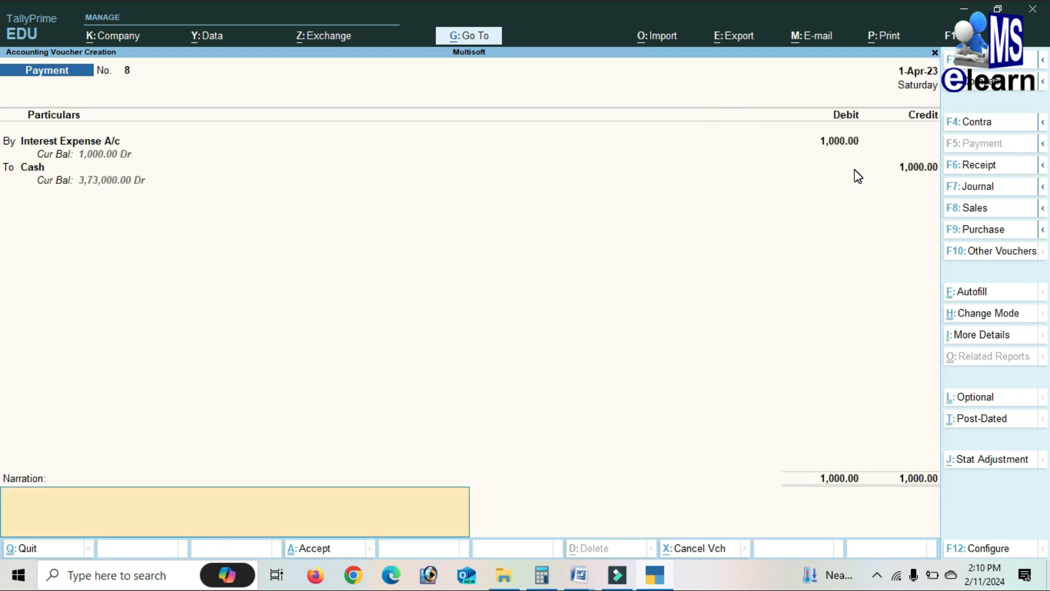
pyautogui.press('Return')
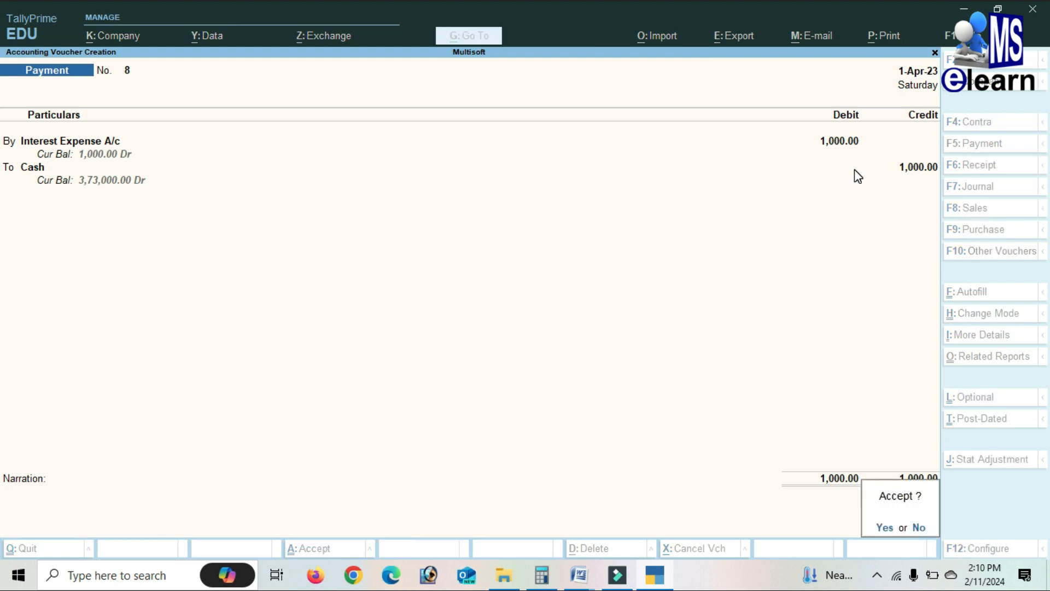
pyautogui.press('Return')
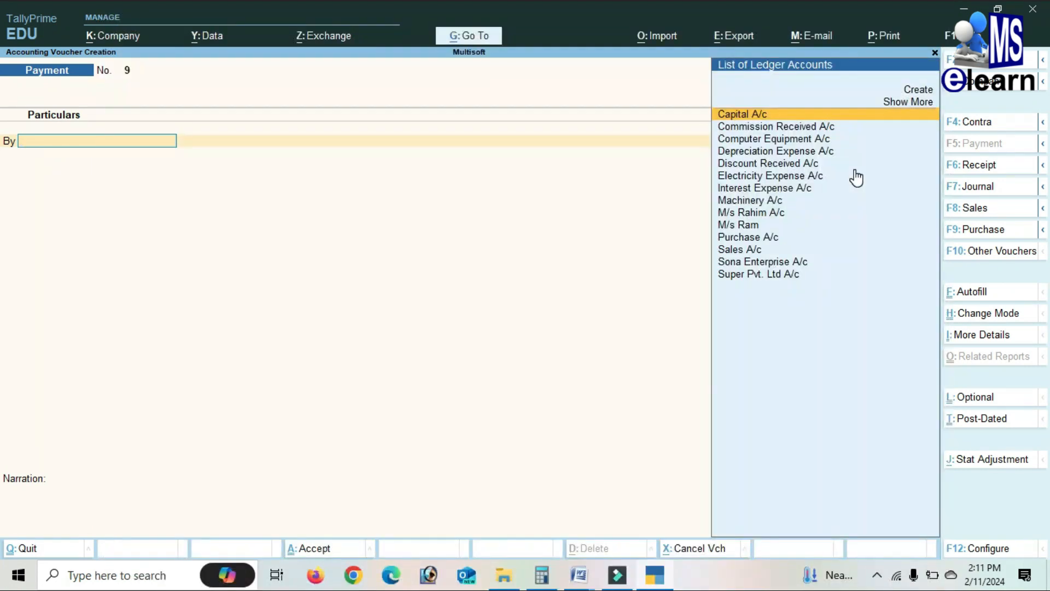
# Start a contra voucher crediting PNB Bank A/c with 25,000, keeping the default cheque allocation
pyautogui.click(993, 125)
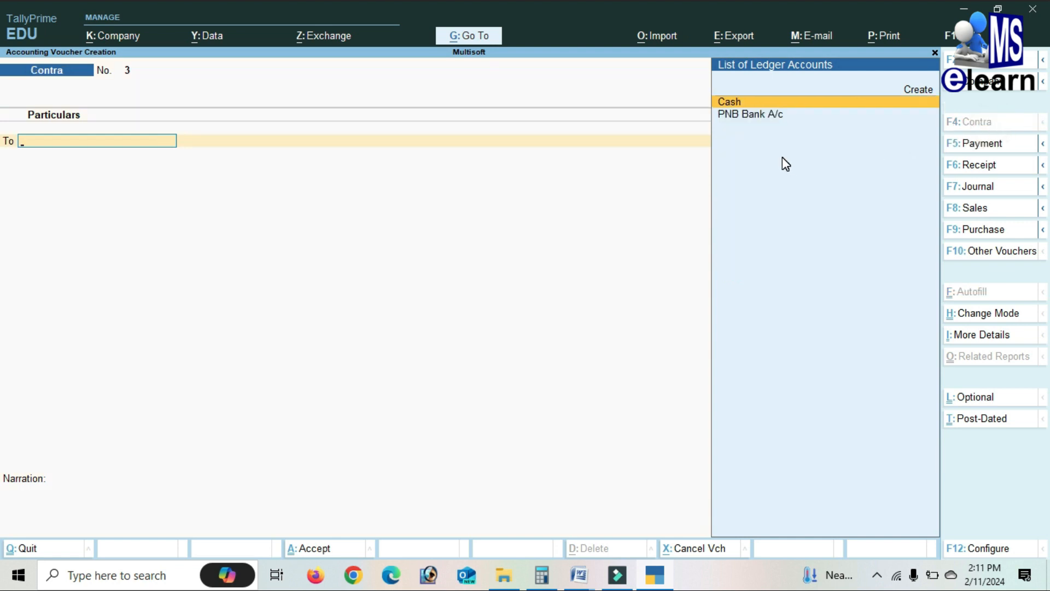
pyautogui.press('Down')
pyautogui.press('Return')
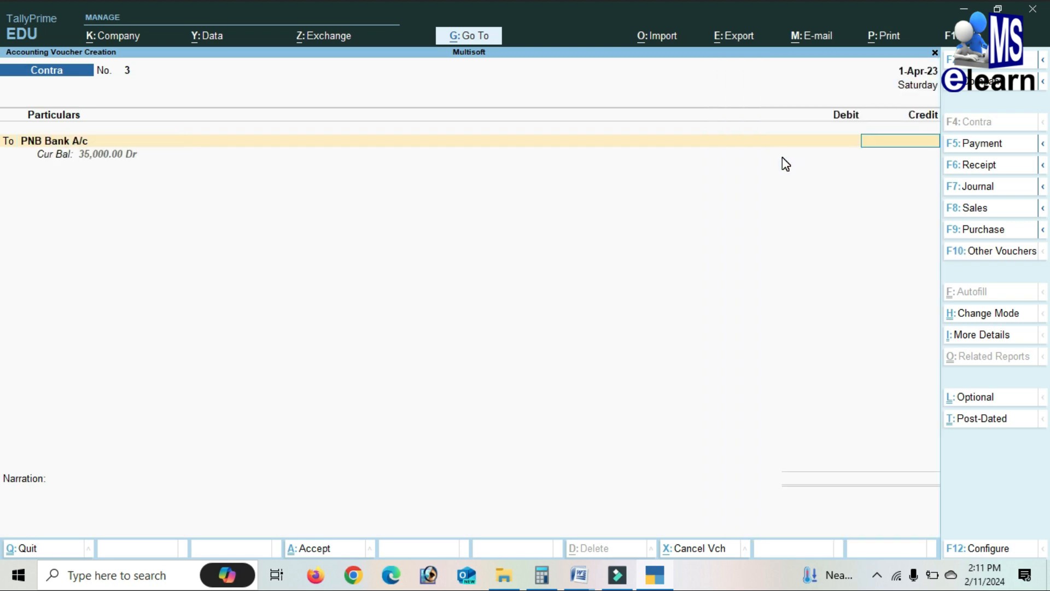
pyautogui.write('25000')
pyautogui.press('Return')
pyautogui.press('Return')
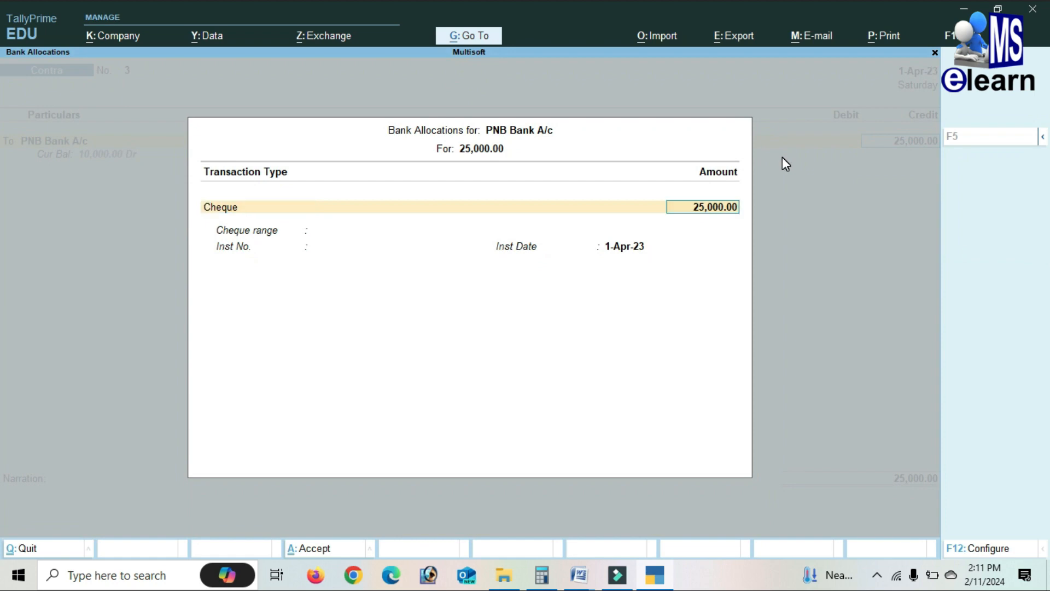
pyautogui.press('Return')
pyautogui.press('Return')
pyautogui.press('Return')
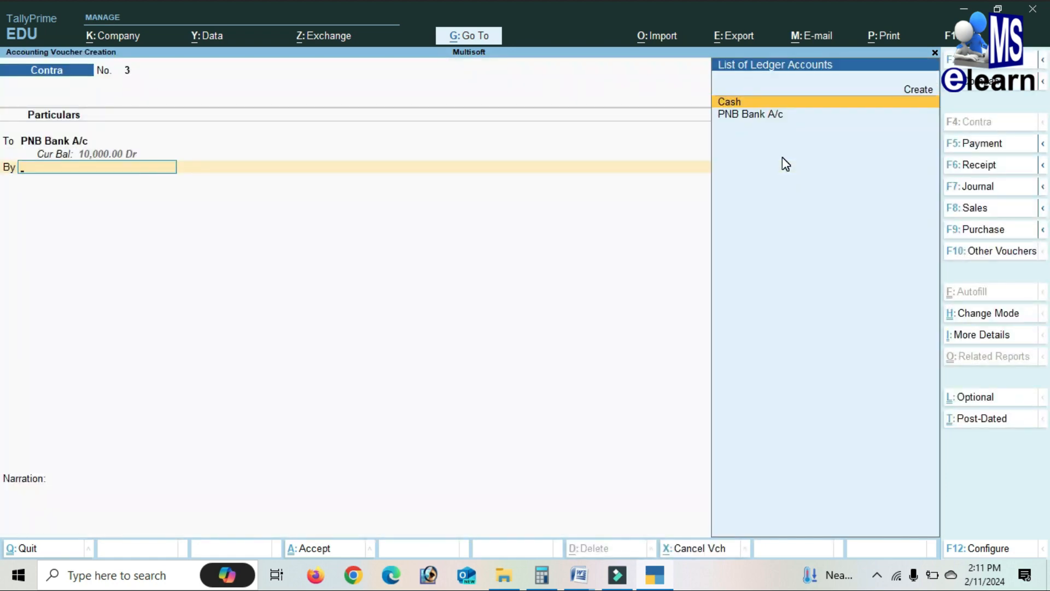
# Debit Cash with 25,000, leave the narration blank, and save the contra voucher
pyautogui.press('Return')
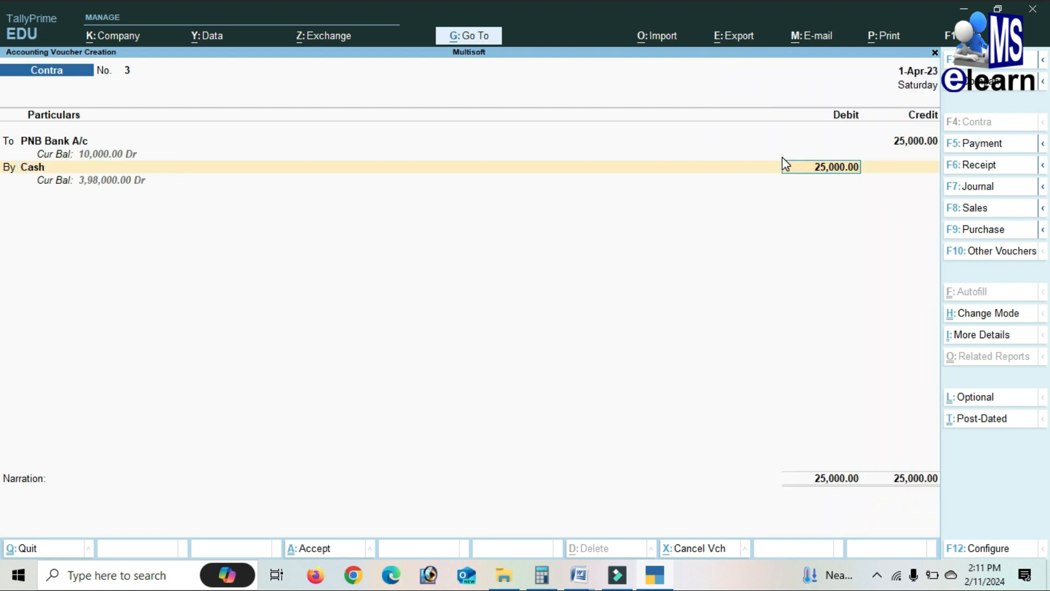
pyautogui.press('Return')
pyautogui.press('Return')
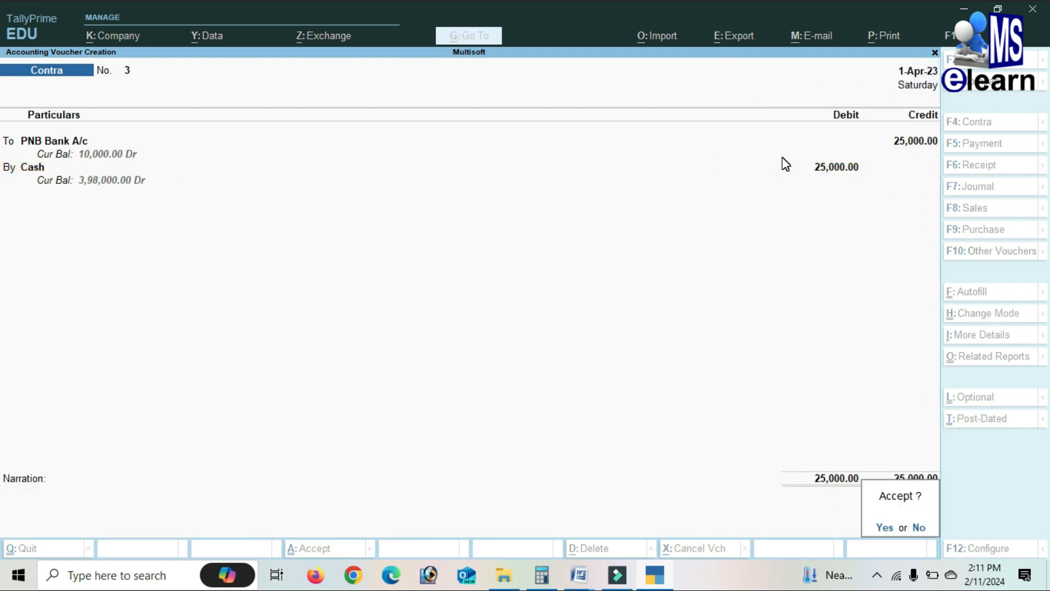
pyautogui.press('y')
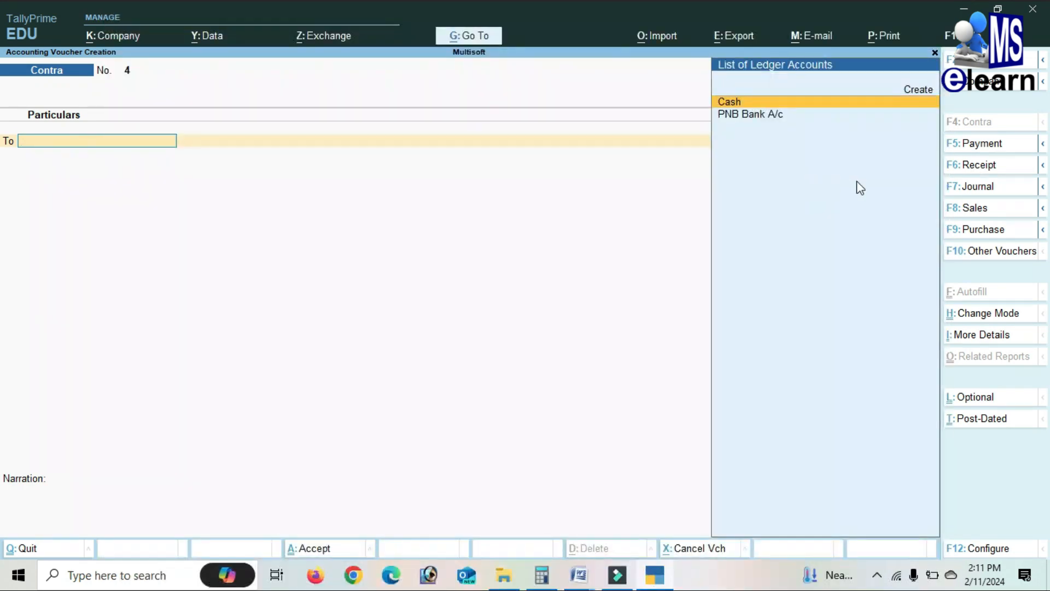
# Start a receipt voucher and begin a new ledger named Service Charge Income Account without an alias
pyautogui.click(964, 166)
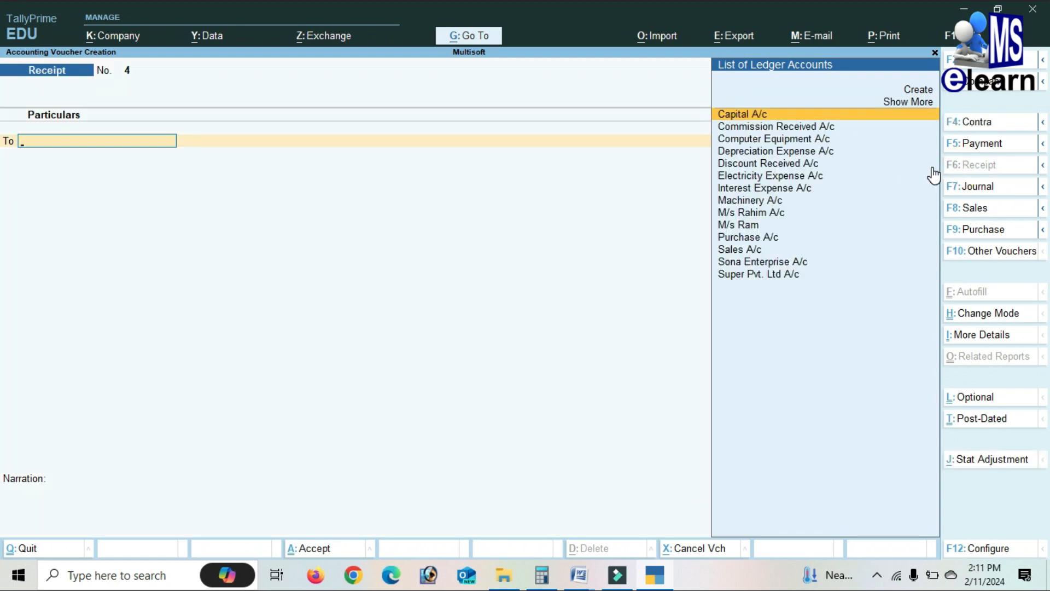
pyautogui.click(911, 87)
pyautogui.write('Servi')
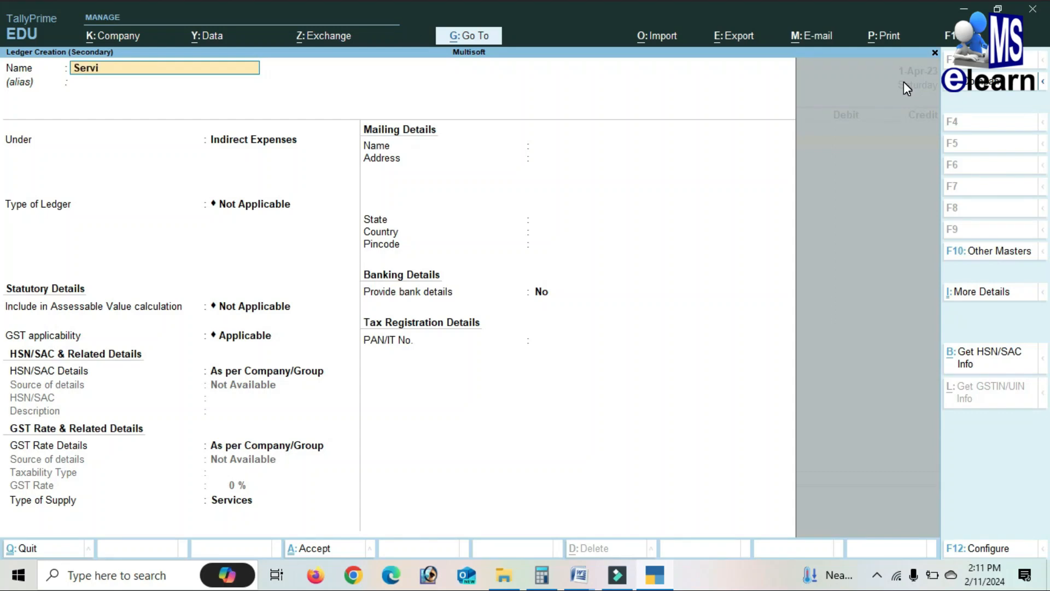
pyautogui.write('ce Charge Income Account')
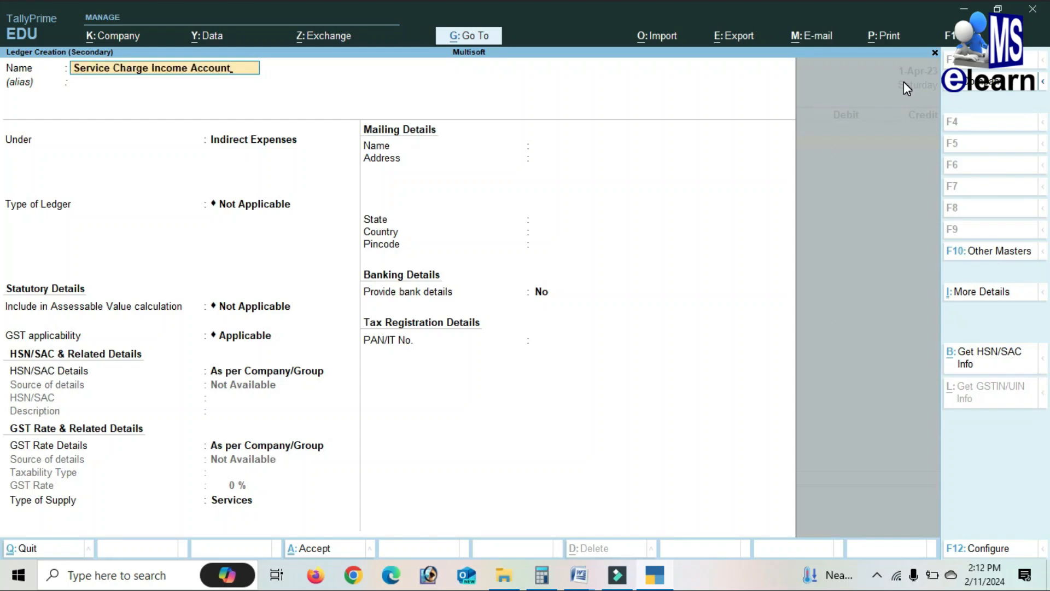
pyautogui.press('Return')
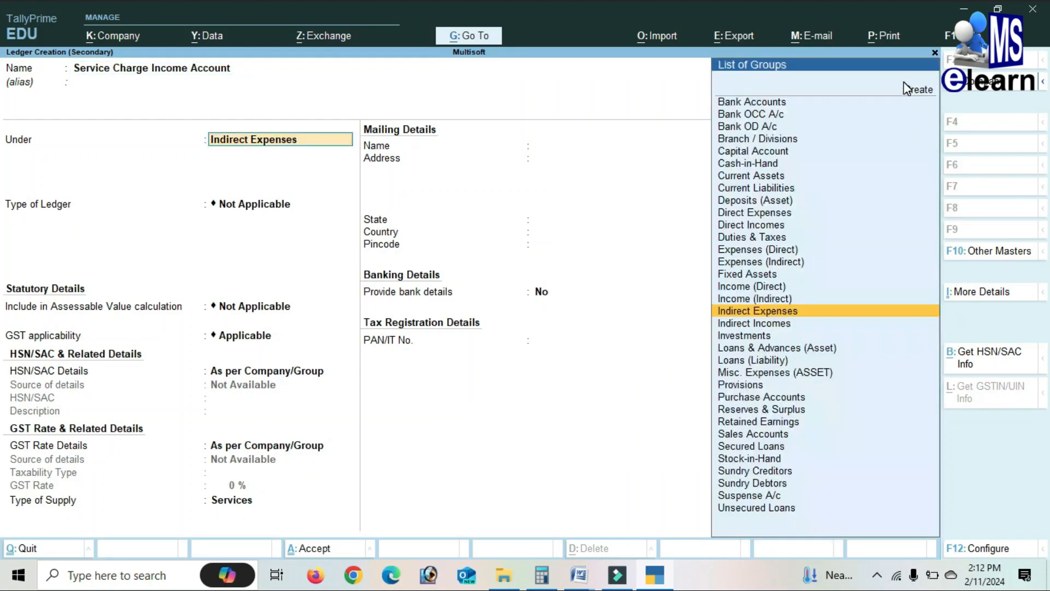
# Place the Service Charge Income Account ledger under Indirect Incomes, keep the default tax and bank details, and save it
pyautogui.press('Down')
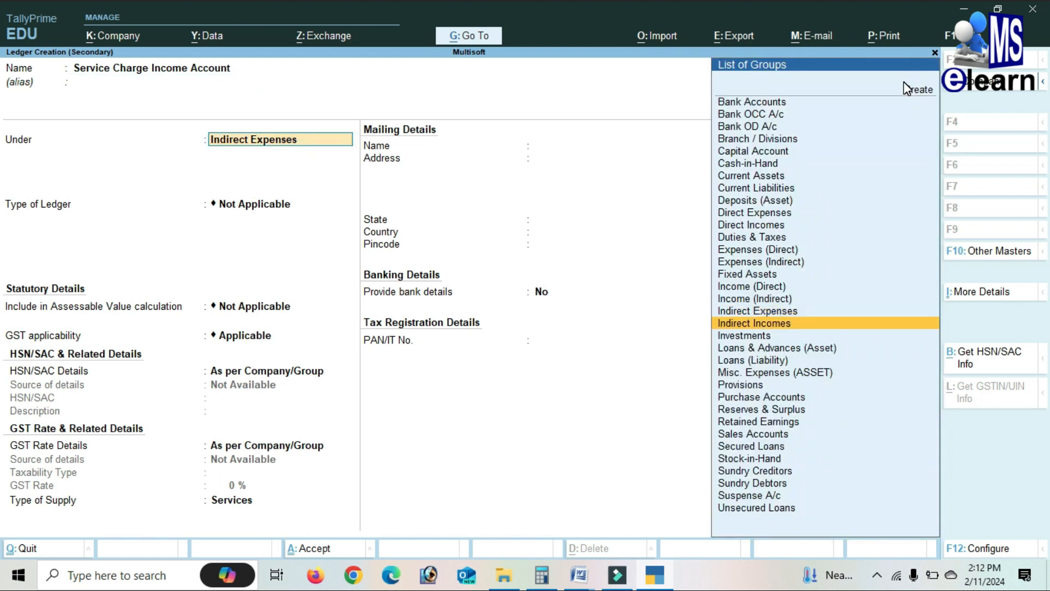
pyautogui.press('Return')
pyautogui.press('Return')
pyautogui.press('Return')
pyautogui.press('Return')
pyautogui.press('Return')
pyautogui.press('Return')
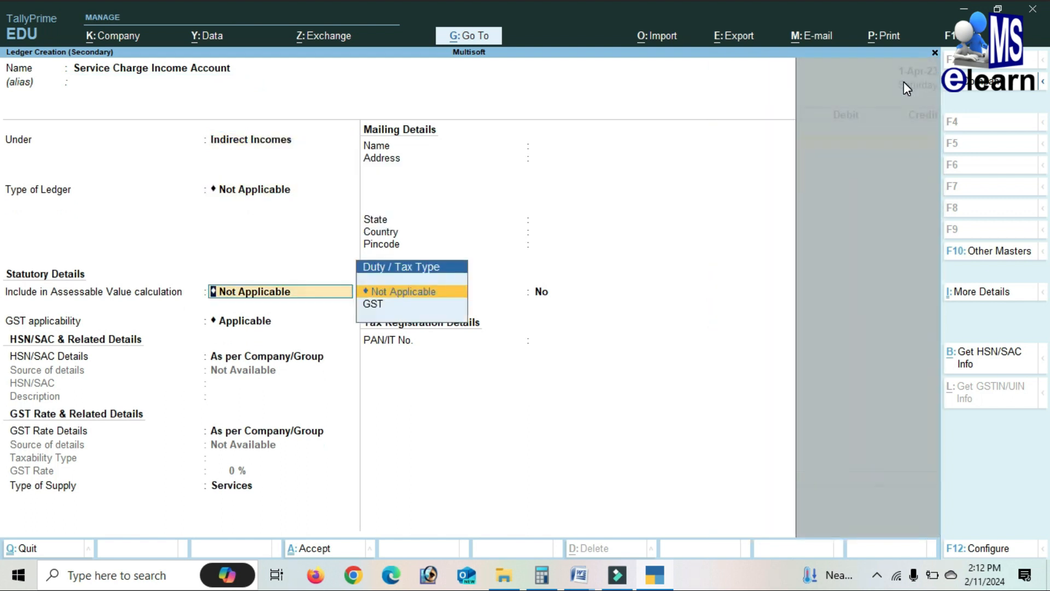
pyautogui.press('Return')
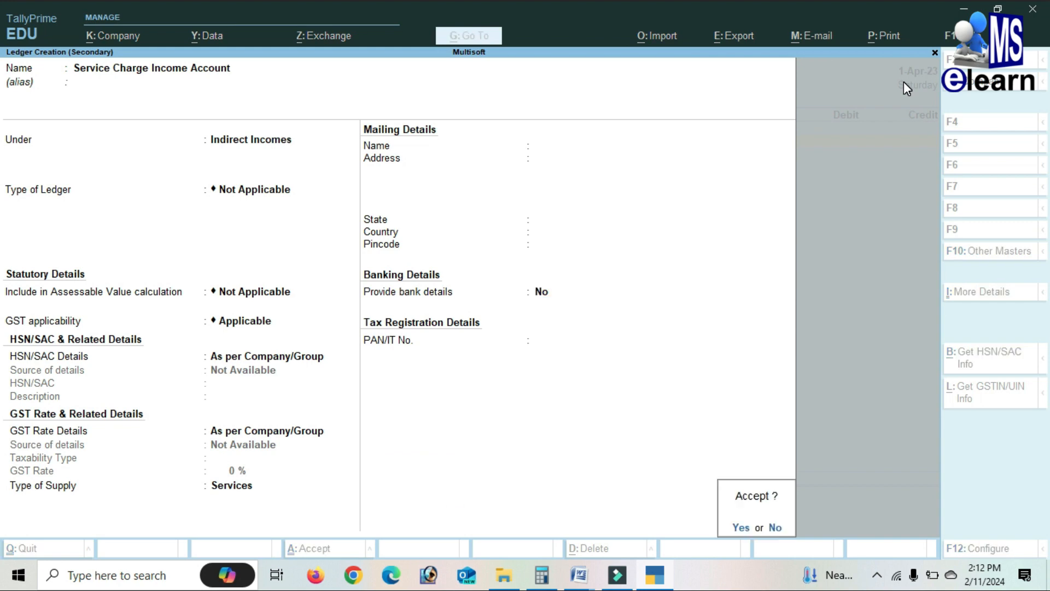
pyautogui.press('Return')
# Credit Service Charge Income Account with 18,000 in the receipt voucher
pyautogui.write('1')
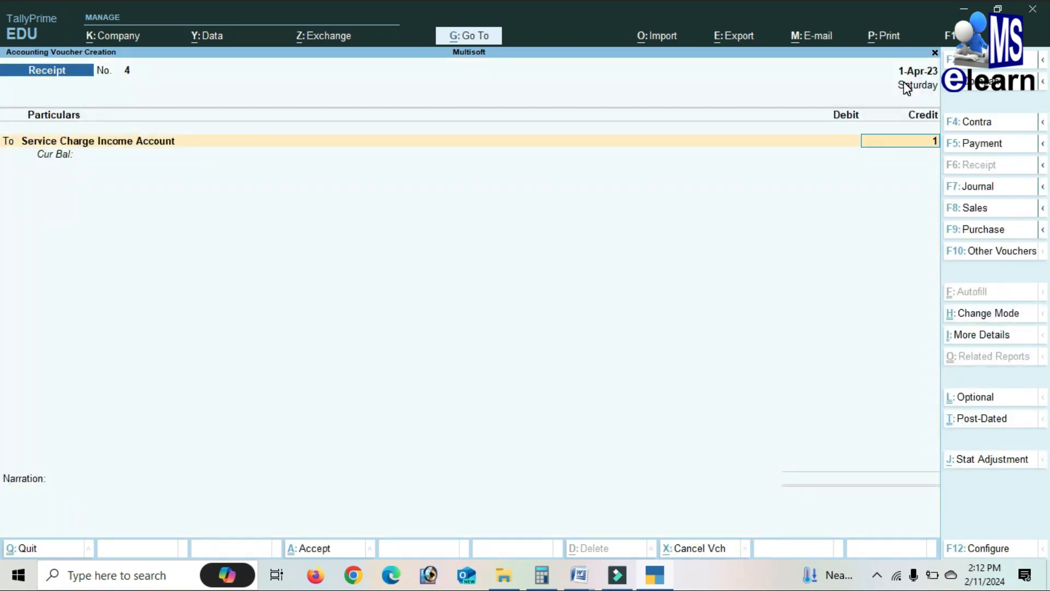
pyautogui.write('8000')
pyautogui.press('Return')
pyautogui.press('Return')
pyautogui.press('Return')
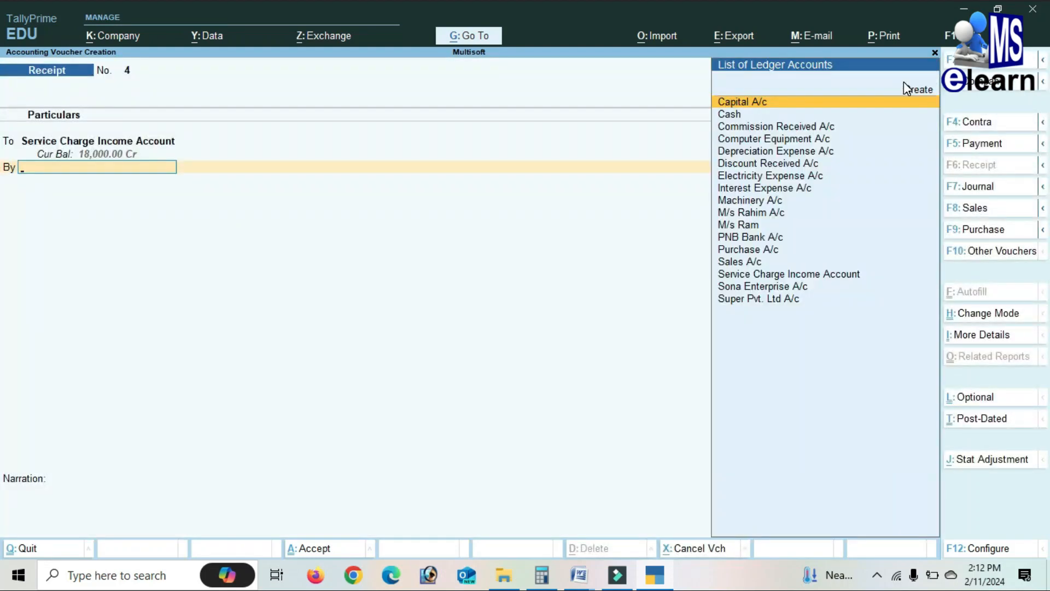
# Debit Cash with 18,000, leave the narration blank, and save the service charge receipt voucher
pyautogui.press('Down')
pyautogui.press('Return')
pyautogui.press('Return')
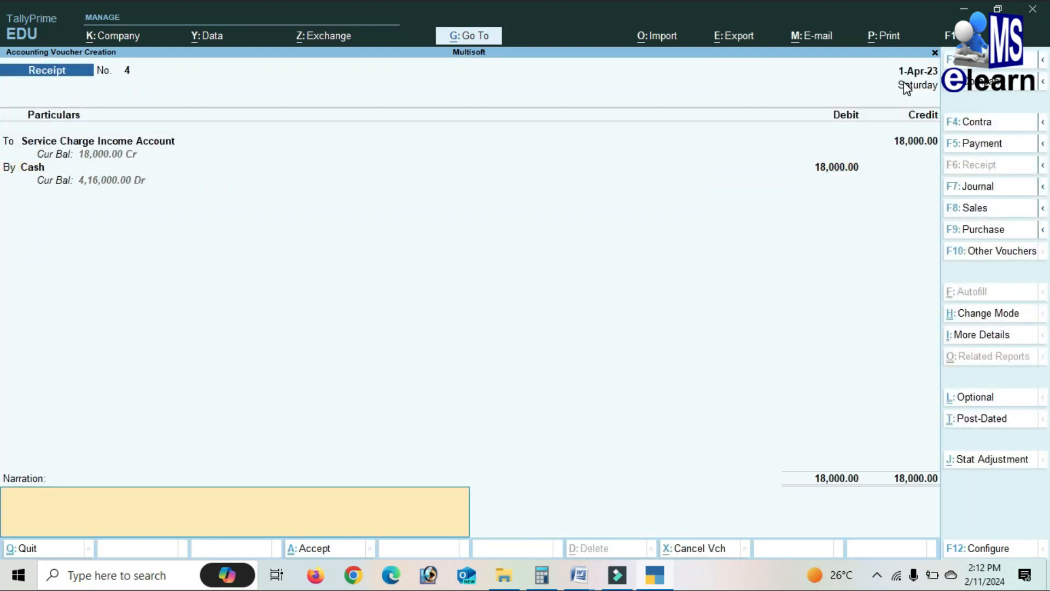
pyautogui.press('Return')
pyautogui.press('y')
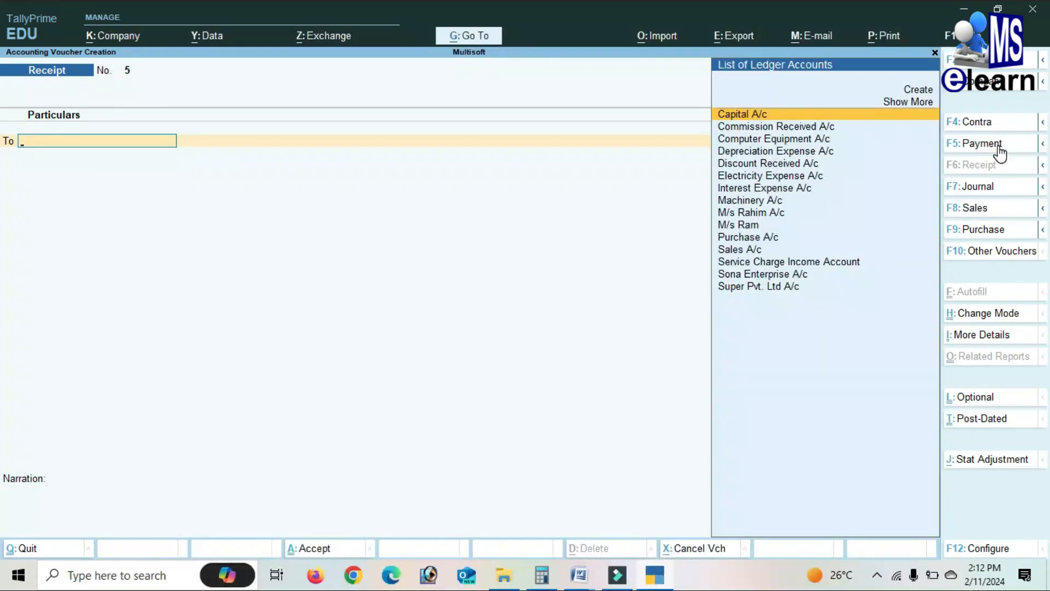
# Start a payment voucher with Super Pvt. Ltd A/c as the ledger to debit
pyautogui.click(999, 145)
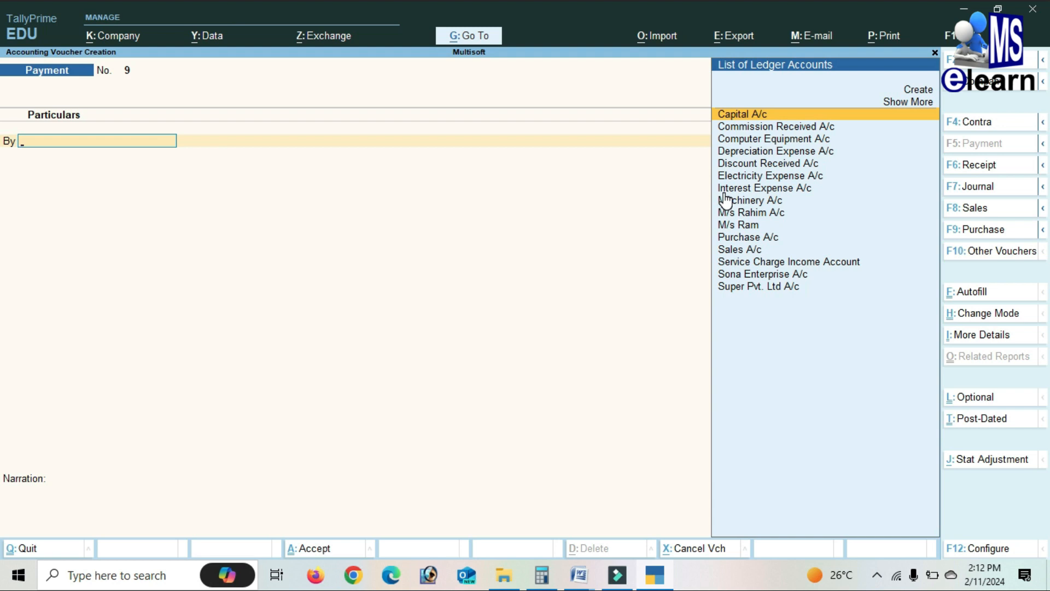
pyautogui.press('Down')
pyautogui.press('Down')
pyautogui.press('Down')
pyautogui.press('Down')
pyautogui.press('Down')
pyautogui.press('Down')
pyautogui.press('Down')
pyautogui.press('Down')
pyautogui.press('Down')
pyautogui.press('Down')
pyautogui.press('Down')
pyautogui.press('Down')
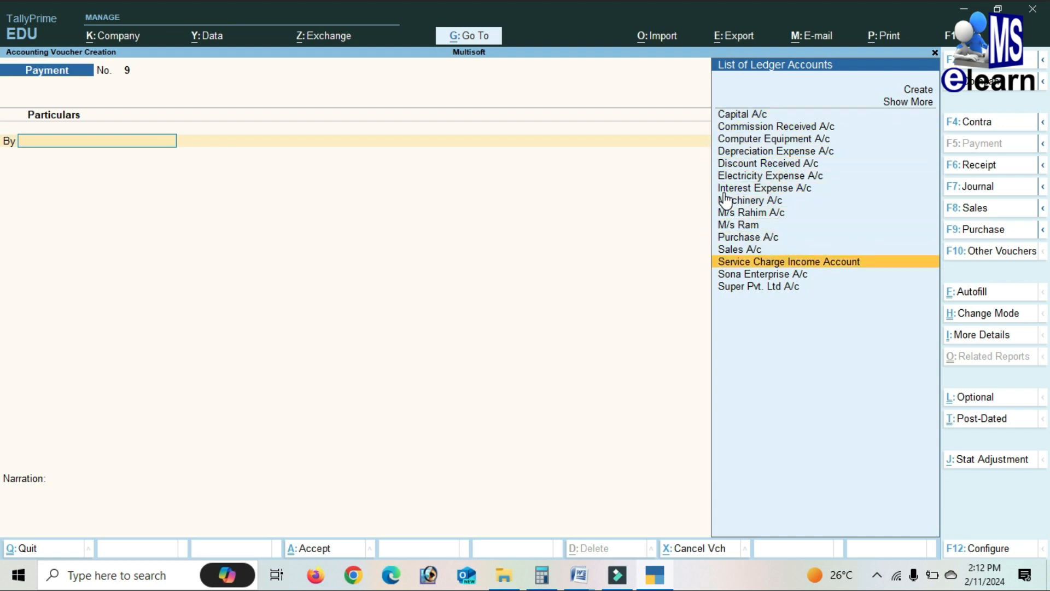
pyautogui.press('Down')
pyautogui.press('Down')
pyautogui.press('Return')
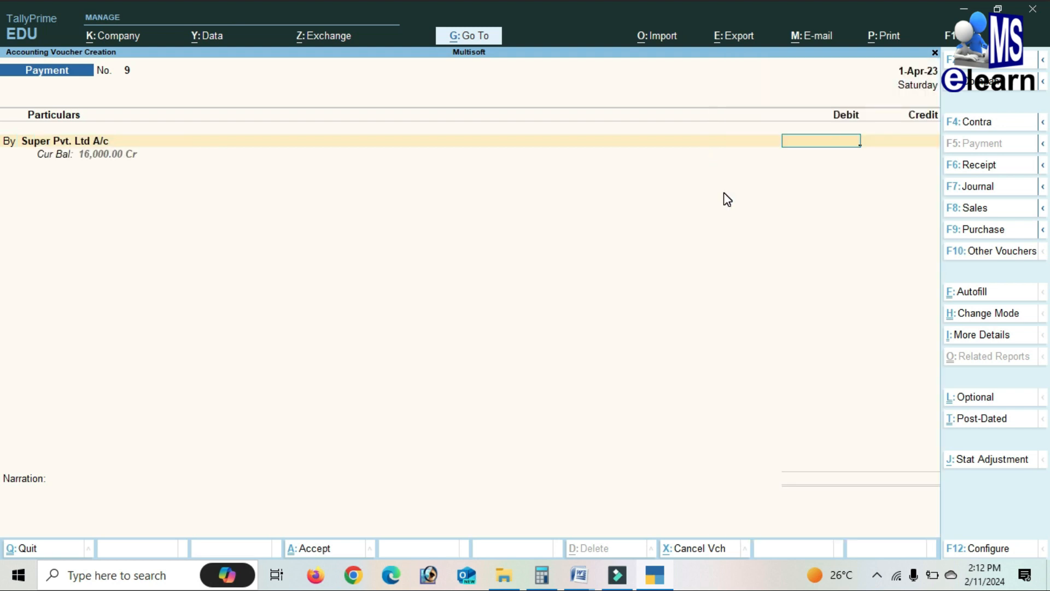
# Debit Super Pvt. Ltd A/c with 16,000 and allocate the amount against its pending bill 2
pyautogui.write('16000')
pyautogui.press('Return')
pyautogui.press('Return')
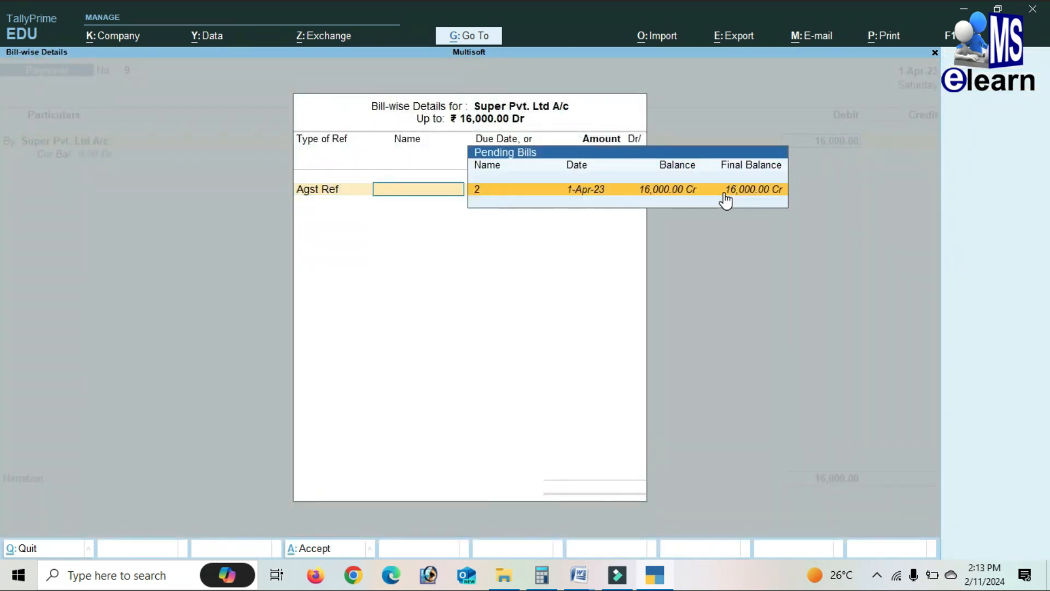
pyautogui.press('Return')
pyautogui.press('Return')
pyautogui.press('Return')
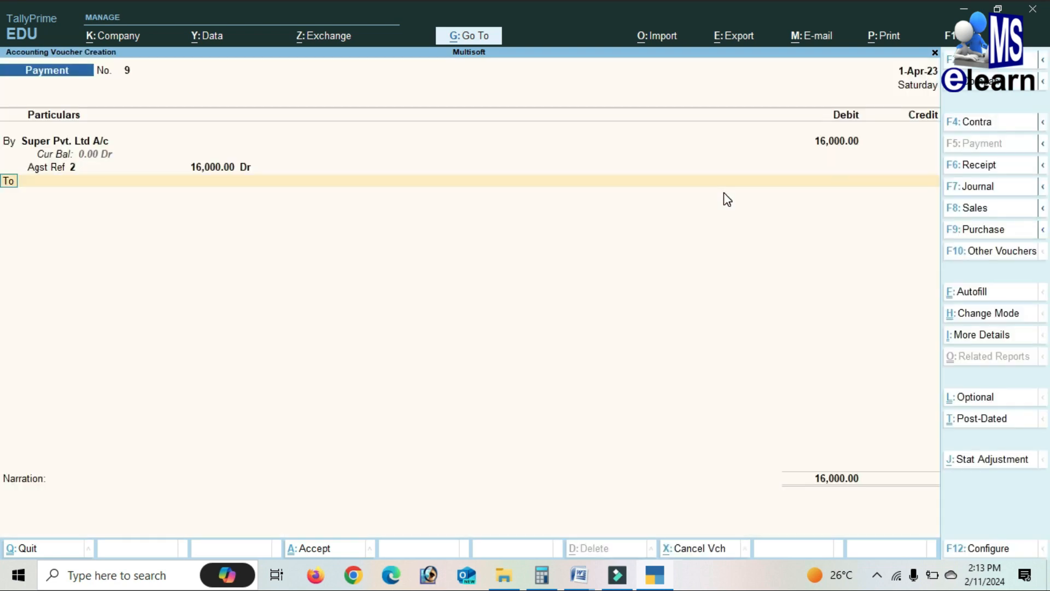
# Credit Cash with 16,000, leave the narration blank, and save the payment voucher
pyautogui.press('Return')
pyautogui.press('Down')
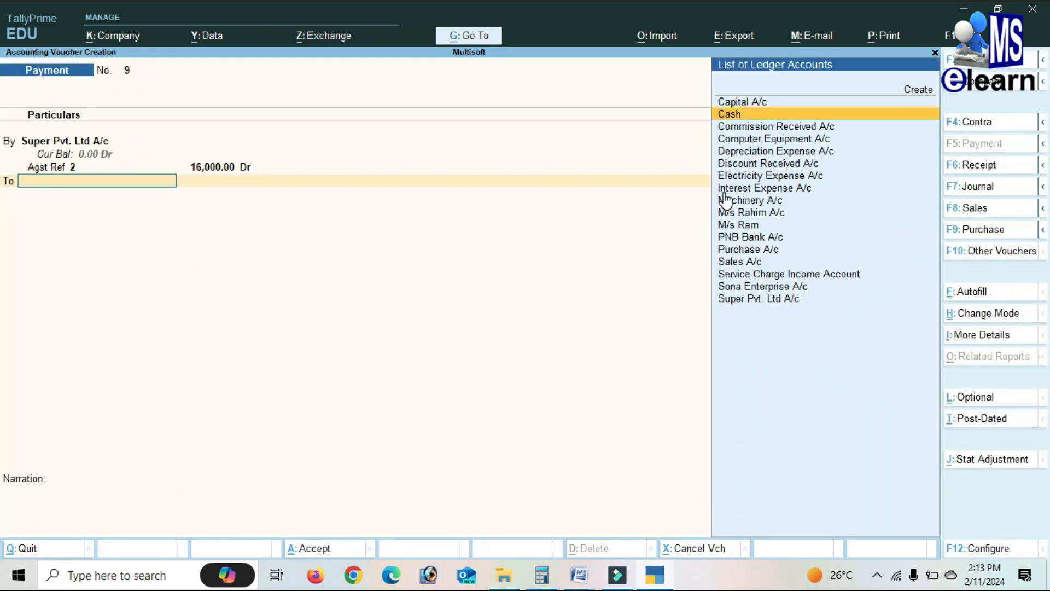
pyautogui.press('Return')
pyautogui.press('Return')
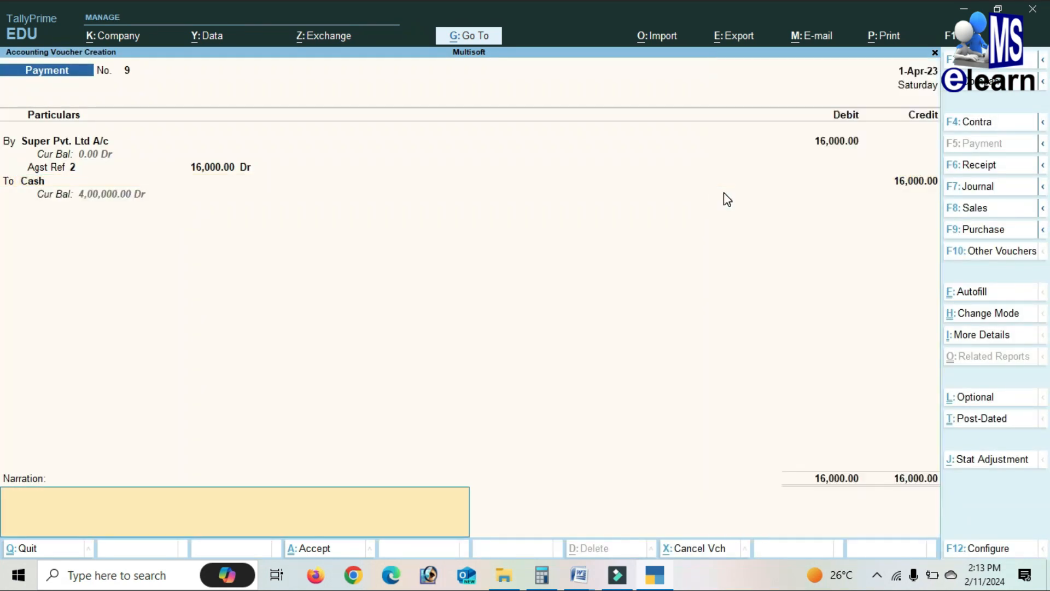
pyautogui.press('Return')
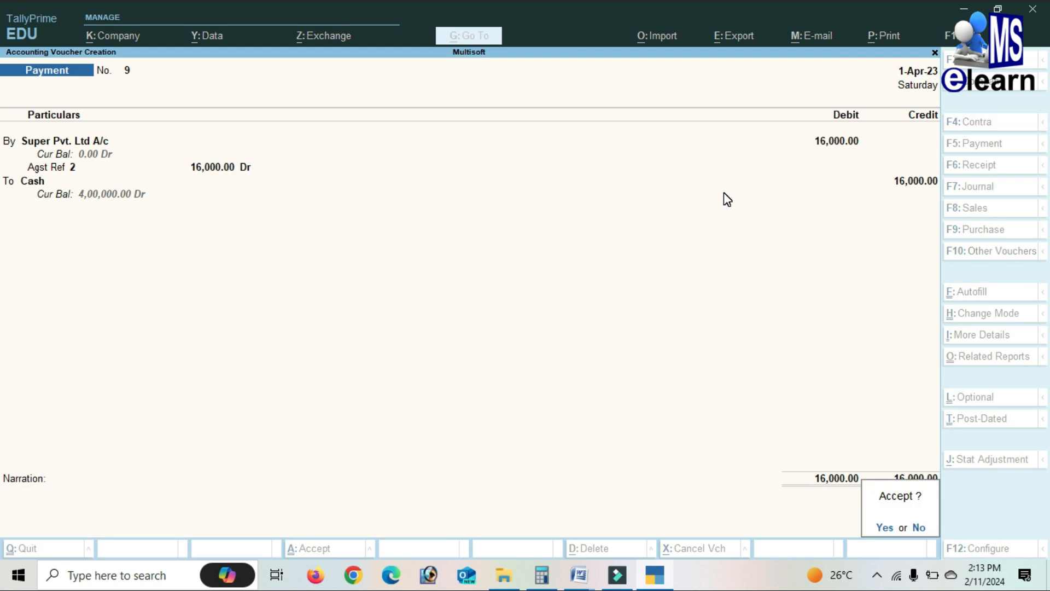
pyautogui.press('Return')
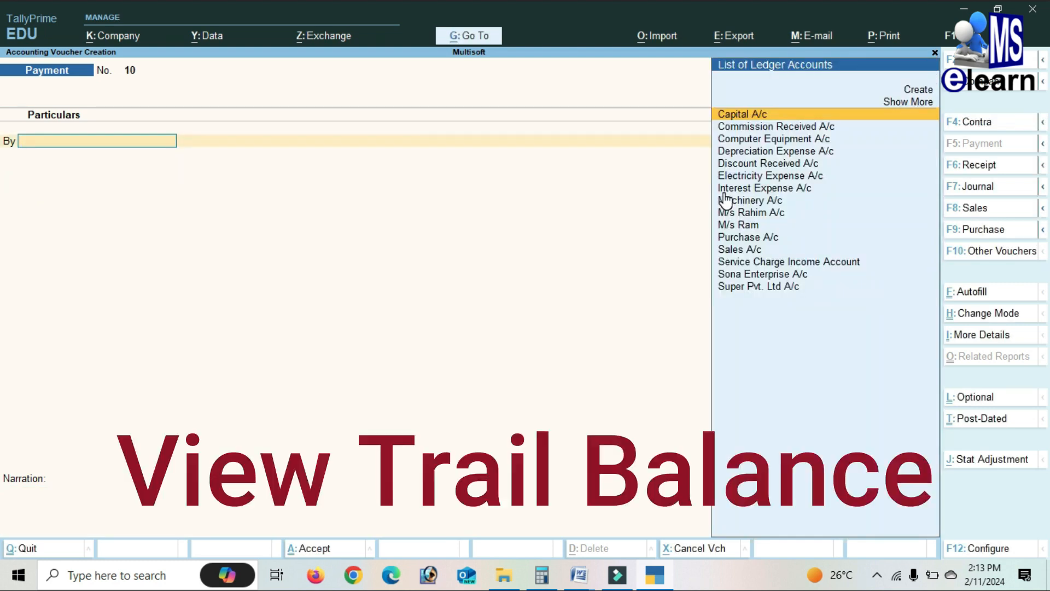
# Quit voucher entry and open the Trial Balance from the additional reports of Multisoft
pyautogui.press('Escape')
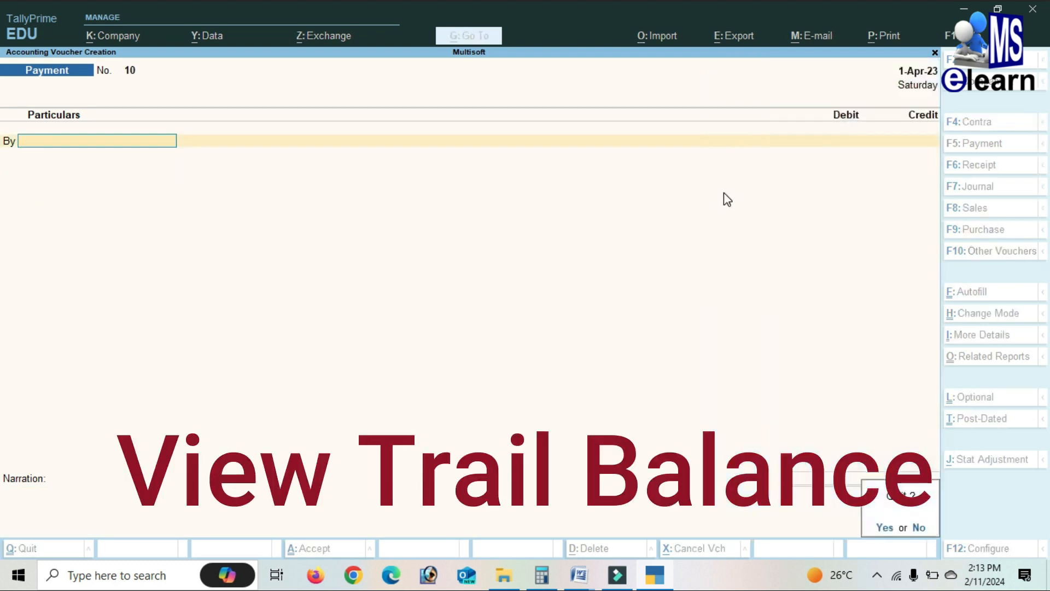
pyautogui.press('Return')
pyautogui.press('Down')
pyautogui.press('Down')
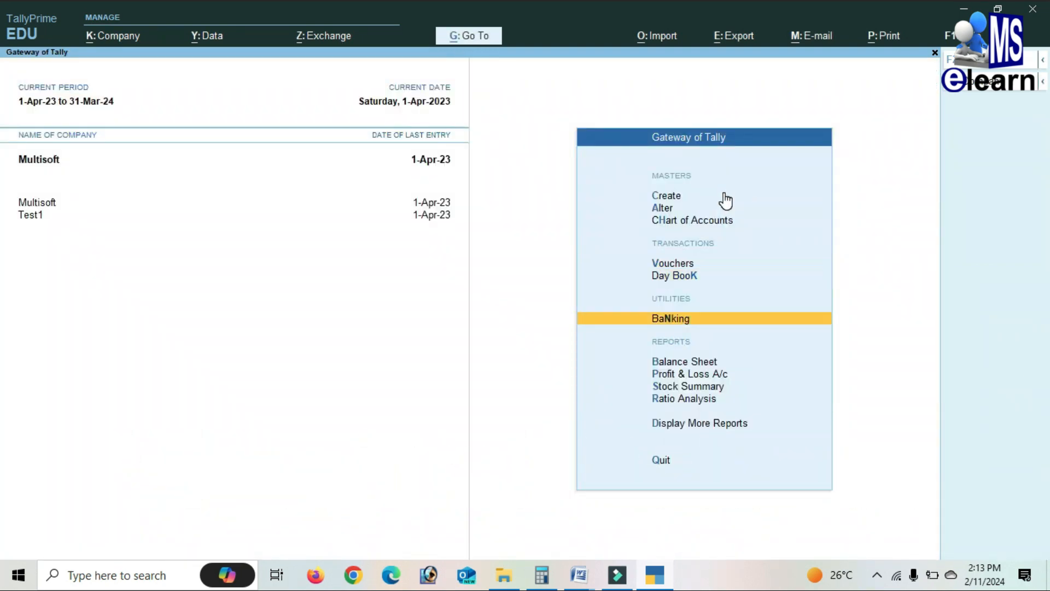
pyautogui.press('Down')
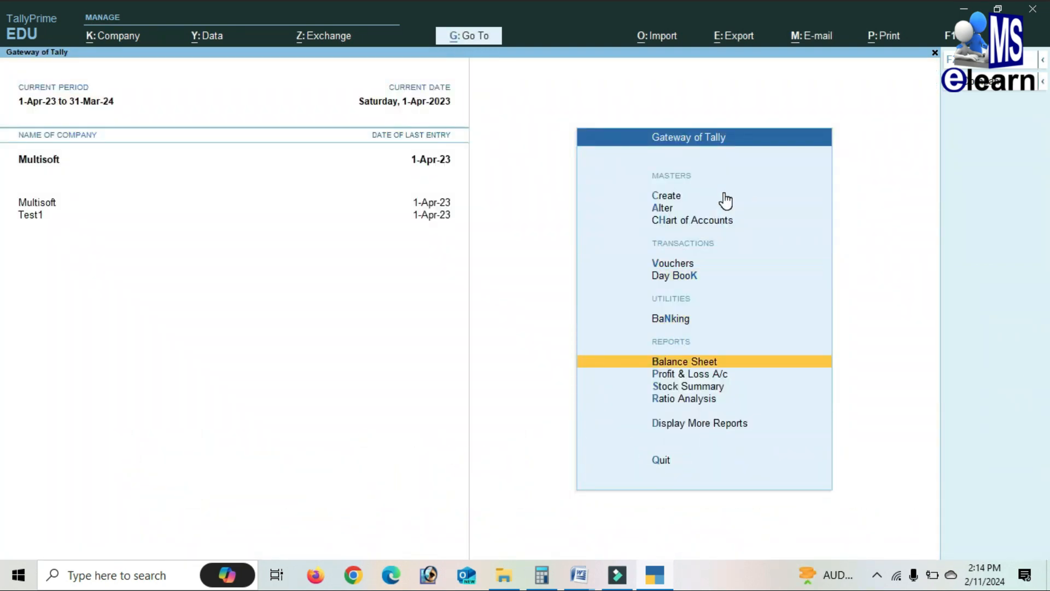
pyautogui.press('Down')
pyautogui.press('Down')
pyautogui.press('Down')
pyautogui.press('Down')
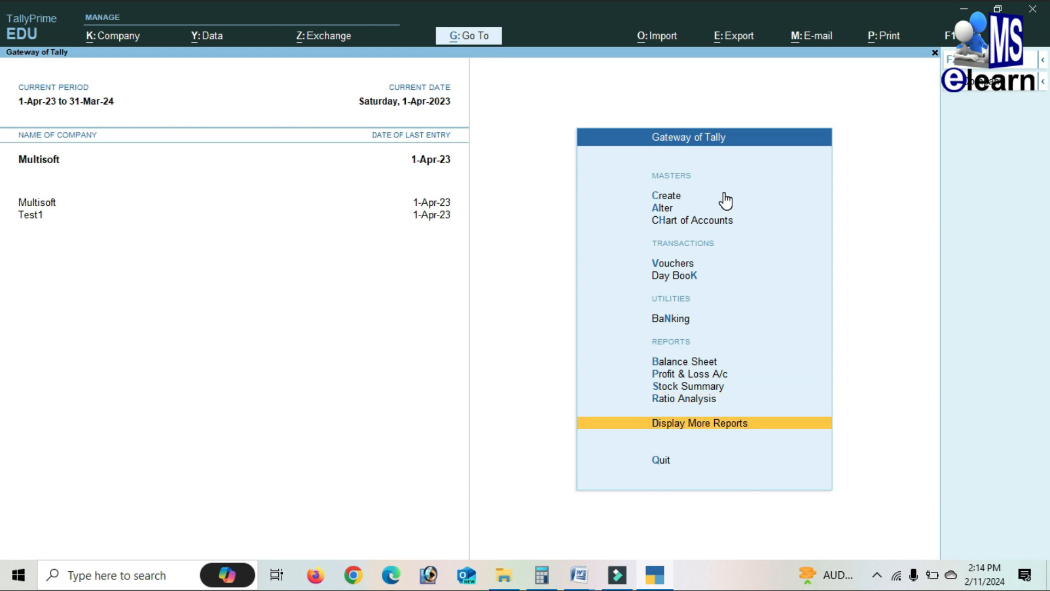
pyautogui.press('Return')
pyautogui.press('Return')
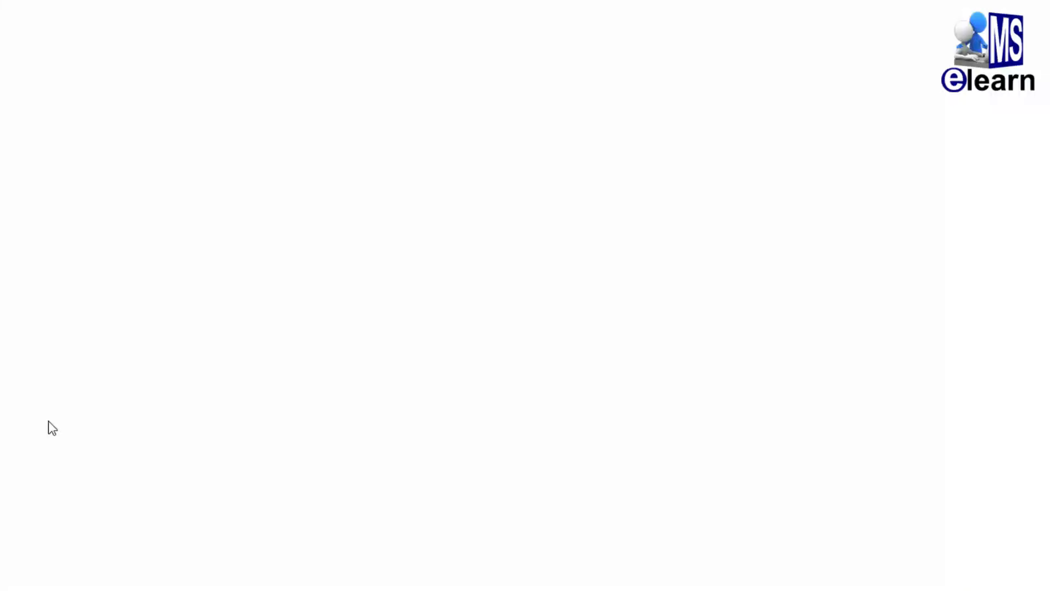
# Switch to the mselearn website in the browser, open the accounting article, and read through its double-entry and golden rule sections
pyautogui.scroll(-8, 492, 481)
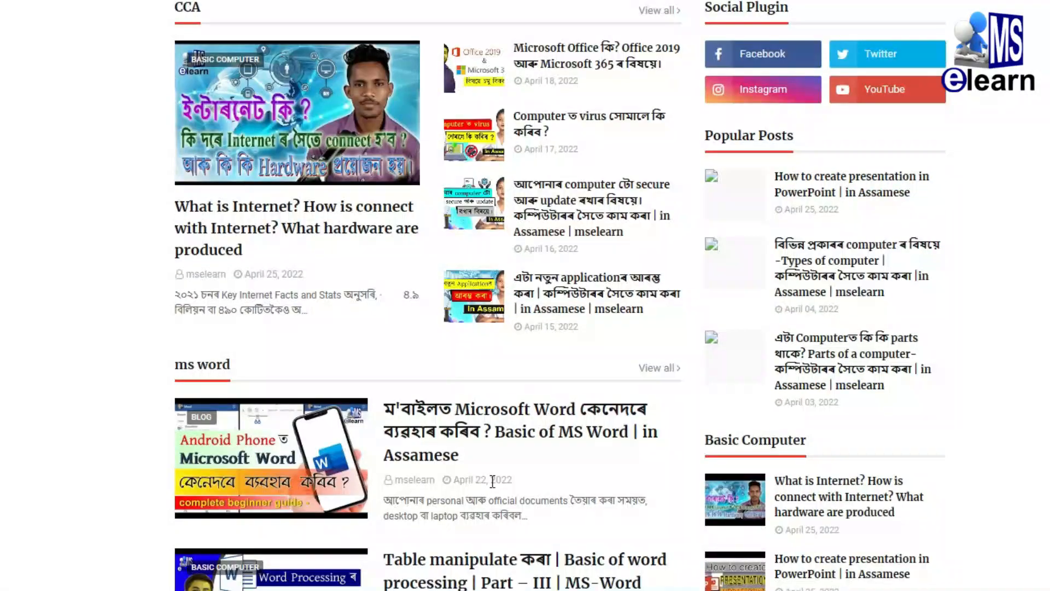
pyautogui.scroll(-10, 486, 492)
pyautogui.click(481, 499)
pyautogui.scroll(-15, 436, 278)
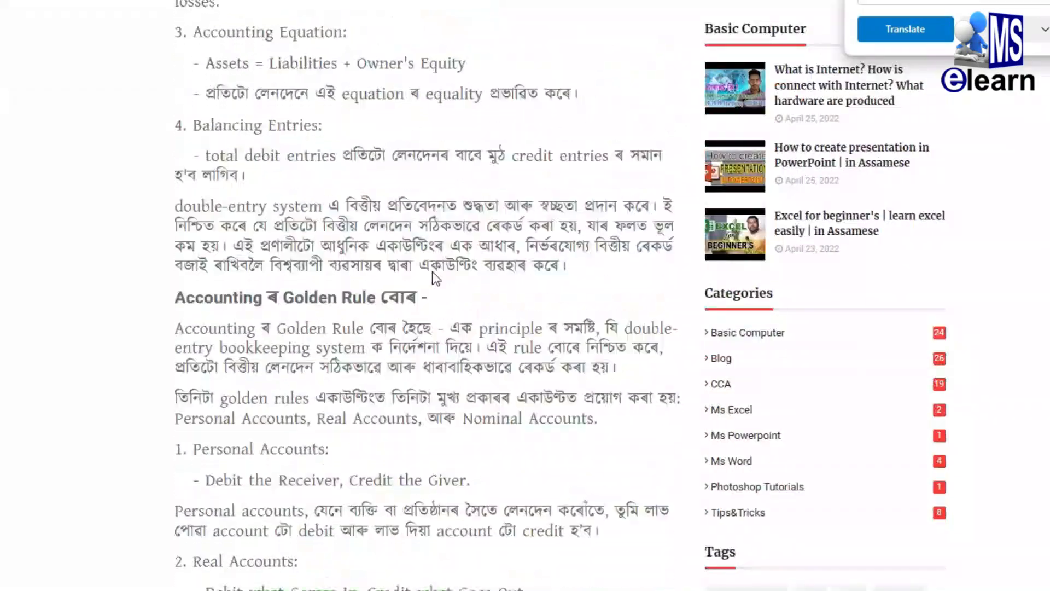
pyautogui.scroll(-10, 436, 278)
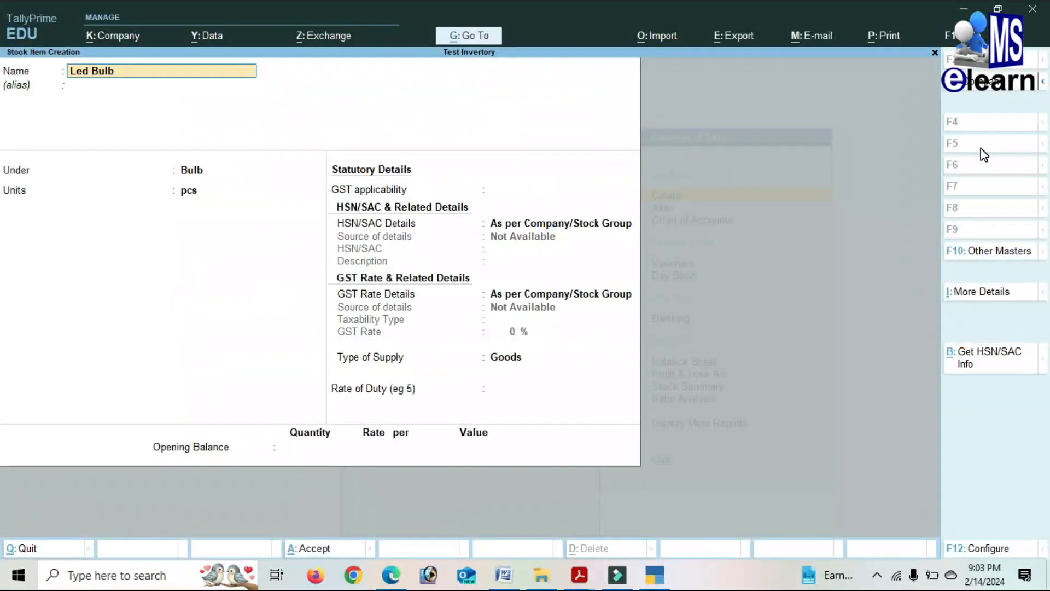
# In TallyPrime, name the new stock item Led Bulb 10w without an alias, keeping the group Bulb and the unit pcs
pyautogui.write('10w')
pyautogui.press('Return')
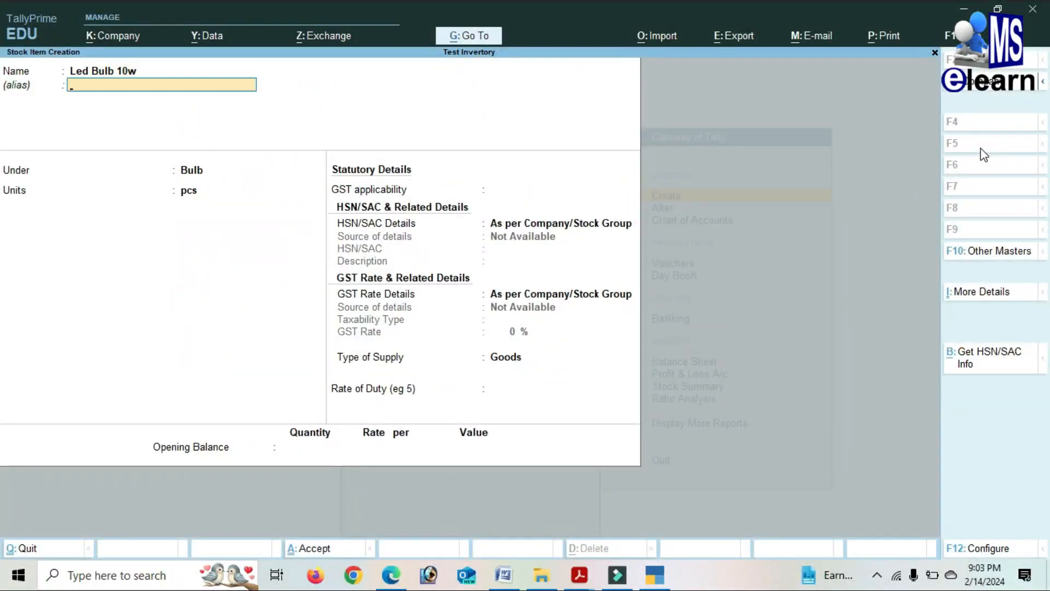
pyautogui.press('Return')
pyautogui.press('Return')
pyautogui.press('Return')
pyautogui.press('Return')
pyautogui.press('Return')
pyautogui.press('Return')
pyautogui.press('Return')
pyautogui.press('Return')
pyautogui.press('Return')
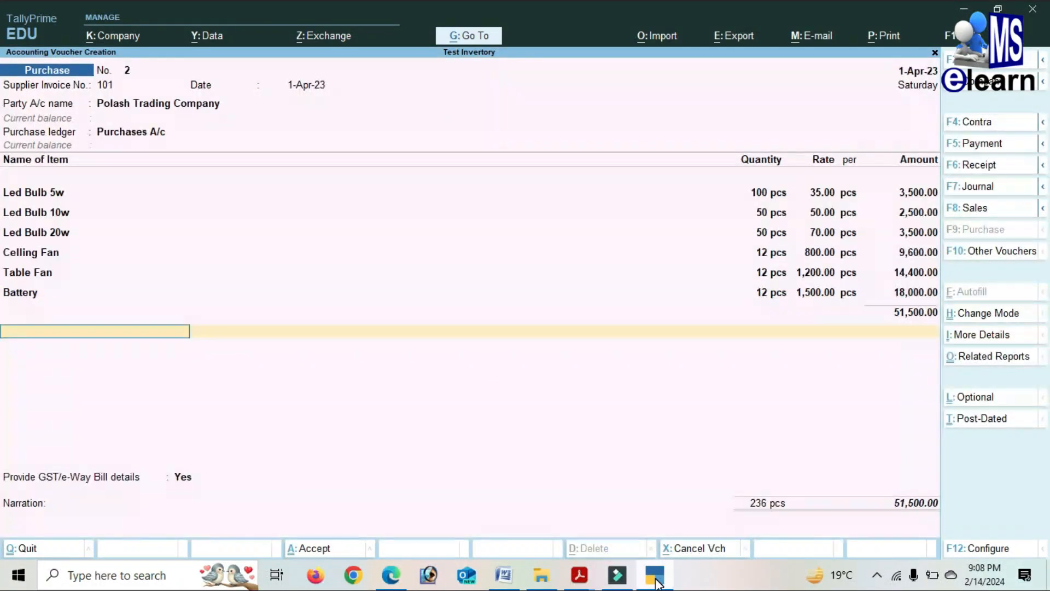
# End the item list of the Test Invertory purchase voucher and leave its e-Way Bill and transport details at their defaults
pyautogui.press('Return')
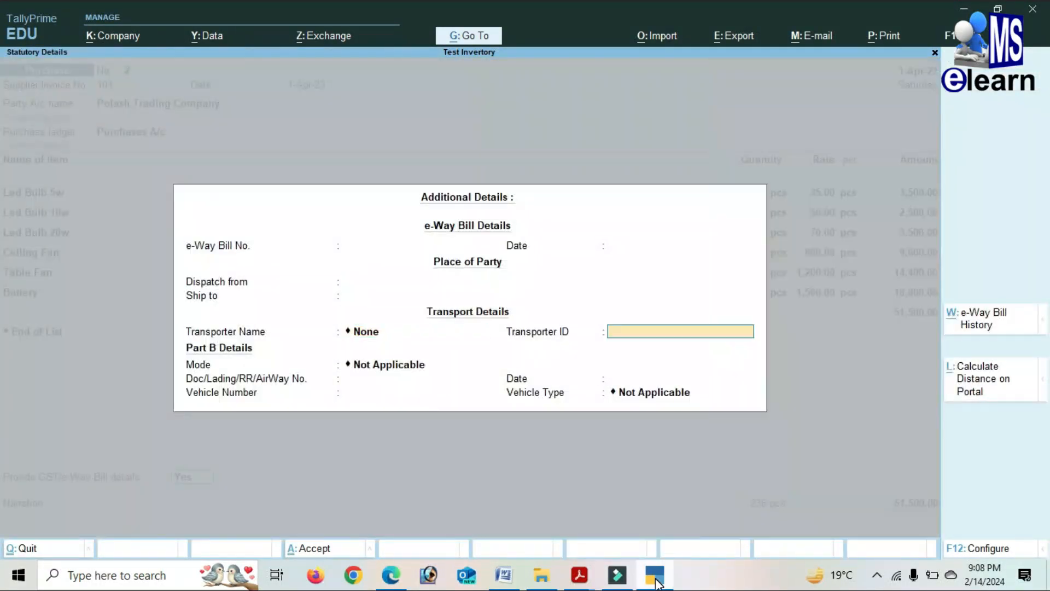
pyautogui.press('Return')
pyautogui.press('Return')
pyautogui.press('Return')
pyautogui.press('Return')
pyautogui.press('Return')
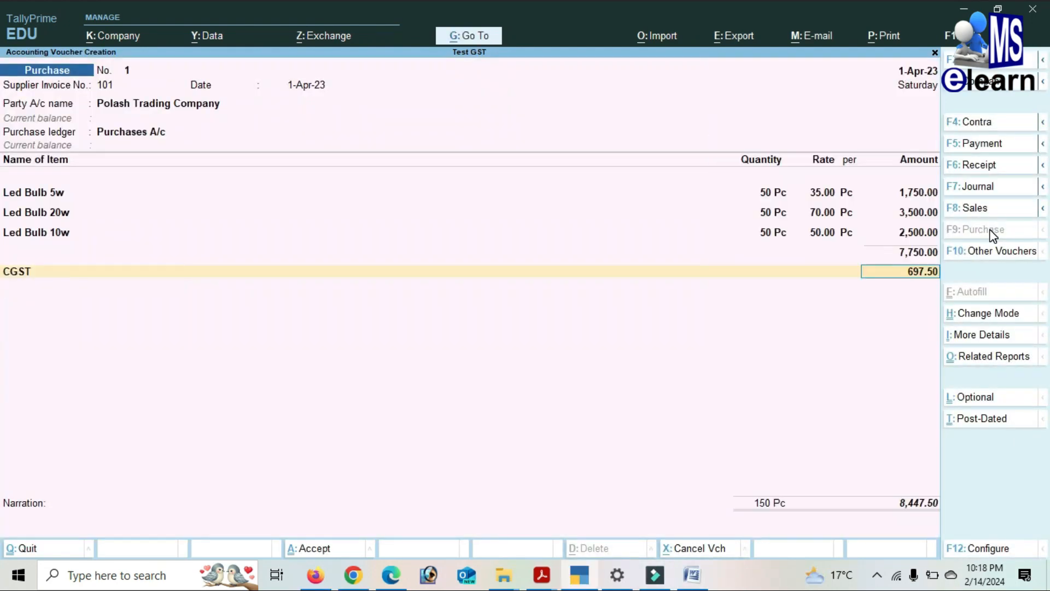
# Keep the calculated CGST in the Test GST purchase voucher, leave the narration blank, and save the voucher
pyautogui.press('Return')
pyautogui.press('Return')
pyautogui.press('Return')
pyautogui.press('Return')
pyautogui.press('Return')
pyautogui.press('Return')
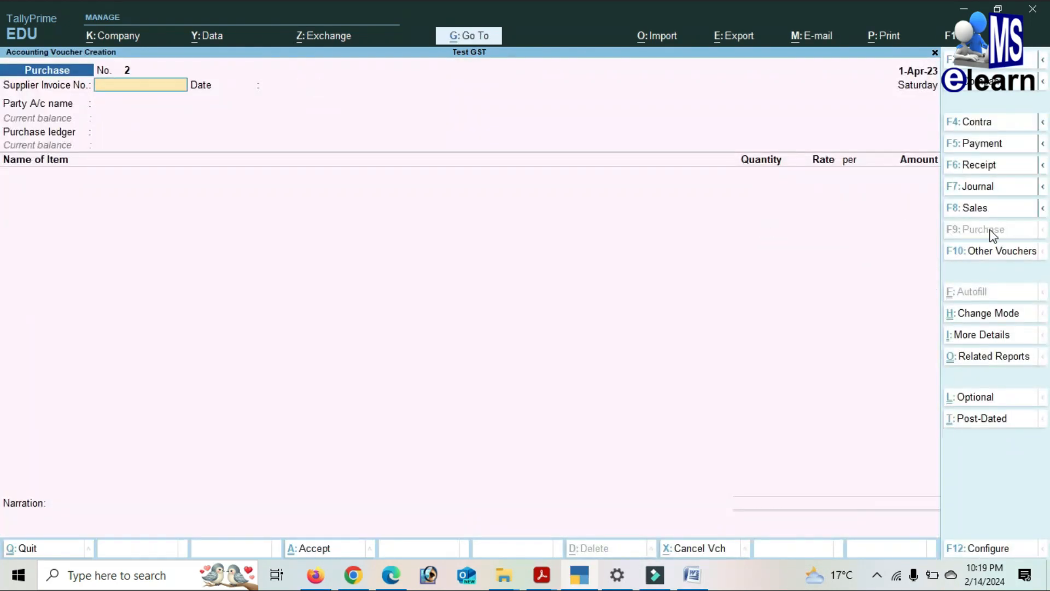